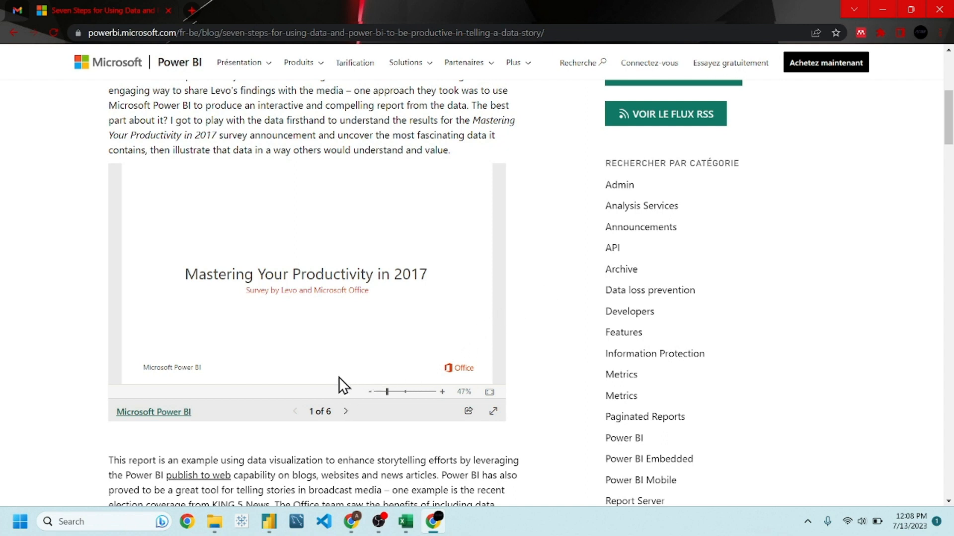
# Step: Filter the report's "How important is productivity to happiness?" page by ages <18, 18-21, 26-29 and 45-54 in turn
pyautogui.click(344, 414)
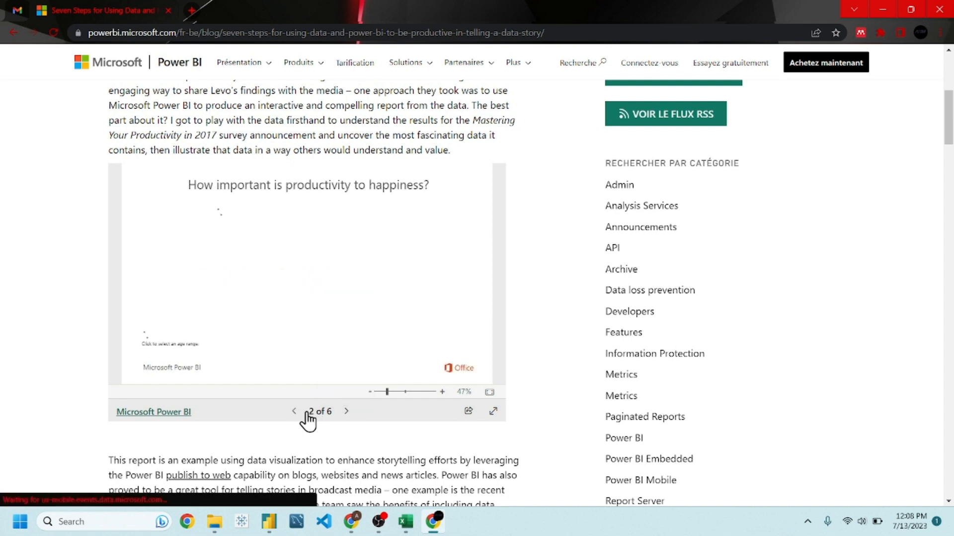
pyautogui.click(296, 412)
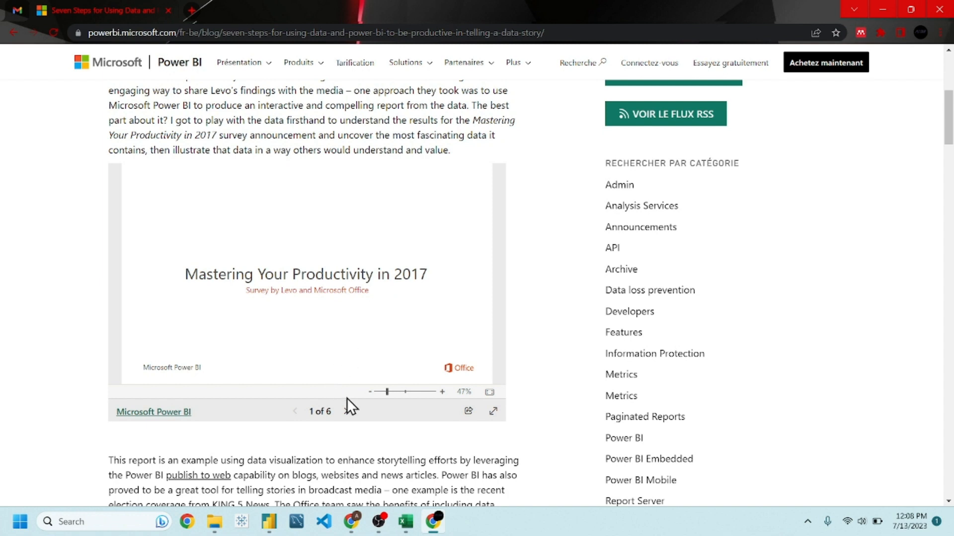
pyautogui.click(347, 412)
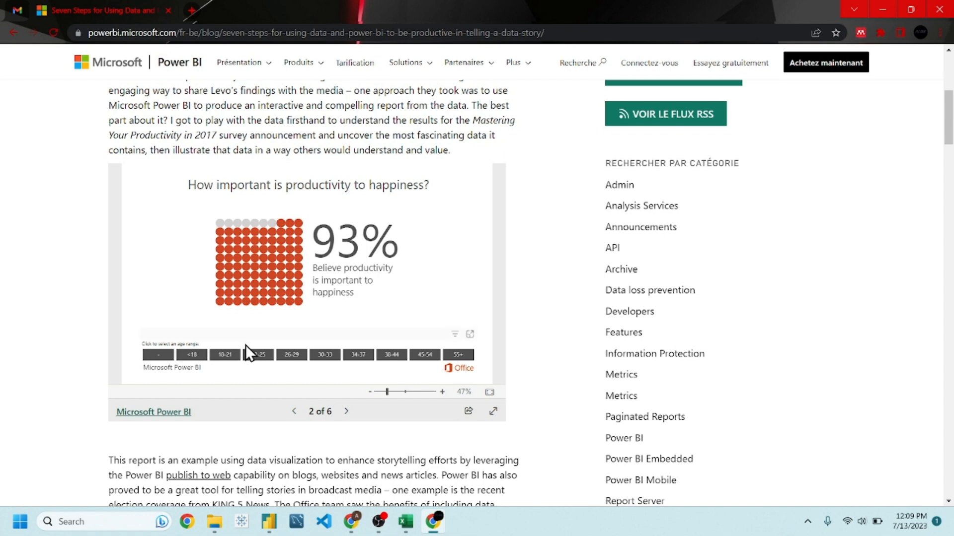
pyautogui.click(194, 354)
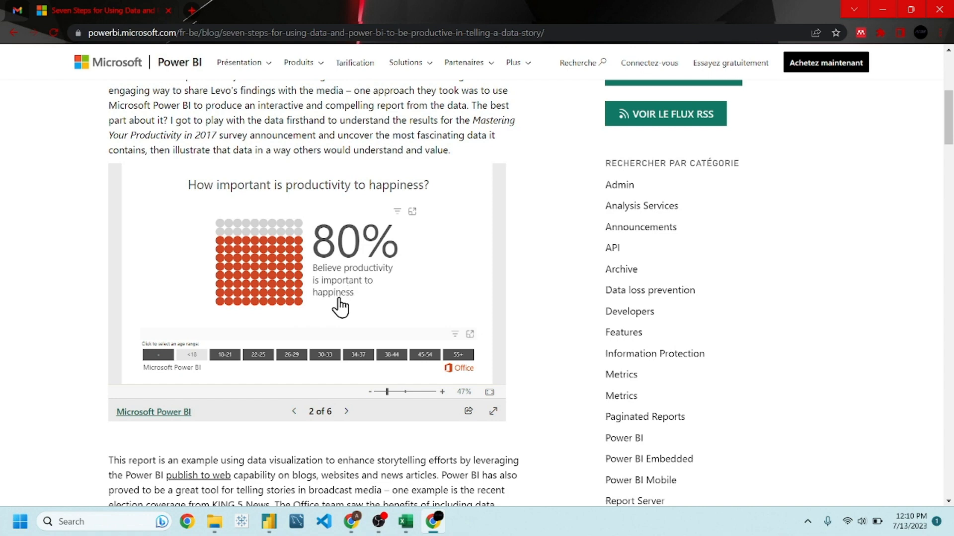
pyautogui.click(232, 357)
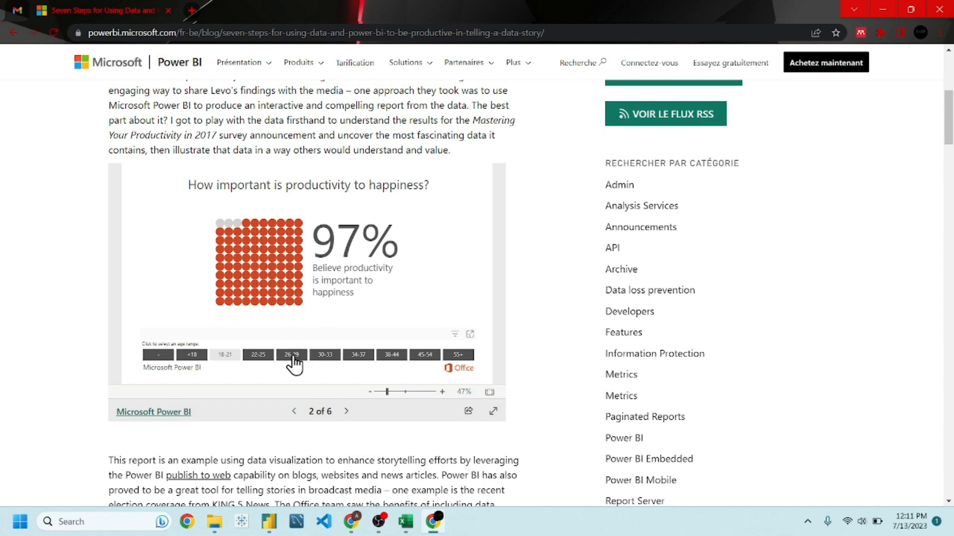
pyautogui.click(293, 357)
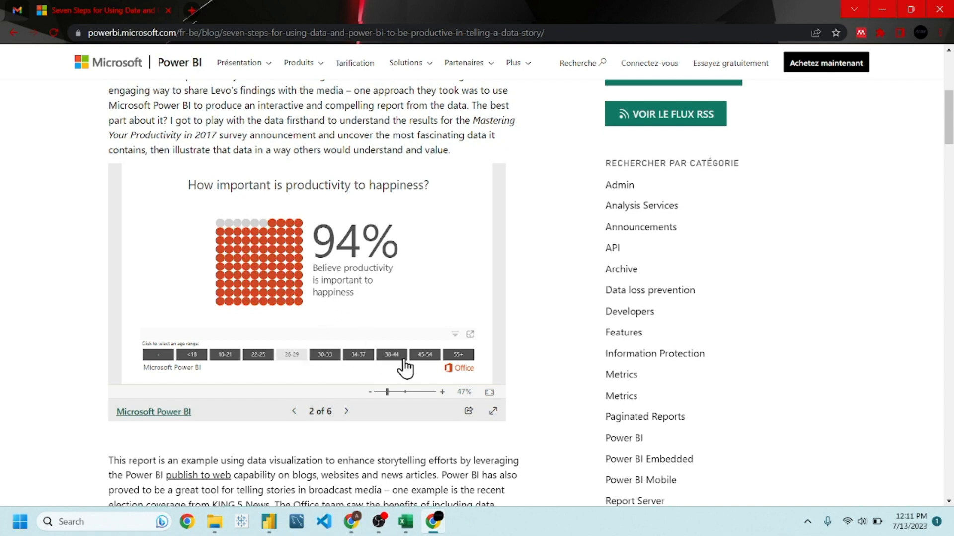
pyautogui.click(419, 361)
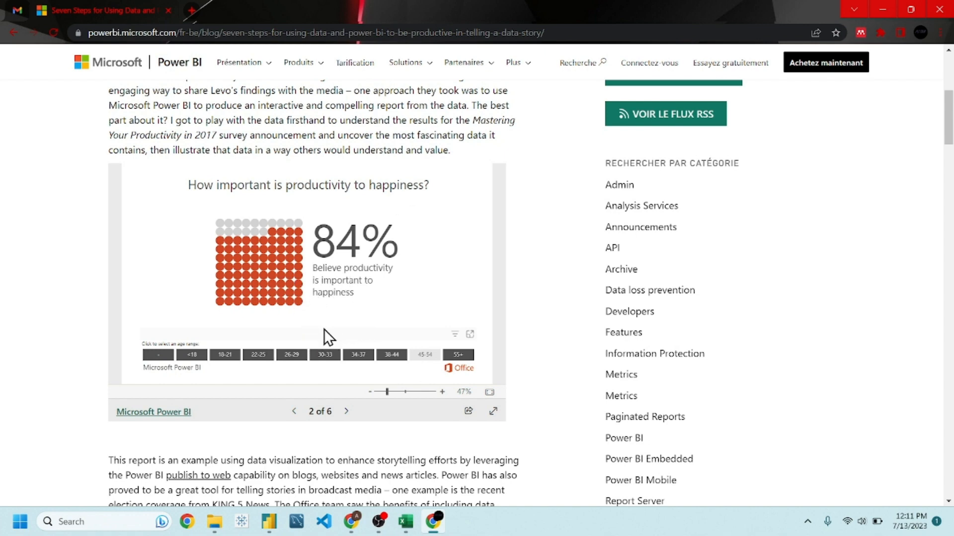
# Step: Go to the "What is the #1 challenge to being productive?" page and filter it by ages <18 and 22-25 in turn
pyautogui.scroll(1, 298, 423)
pyautogui.click(346, 474)
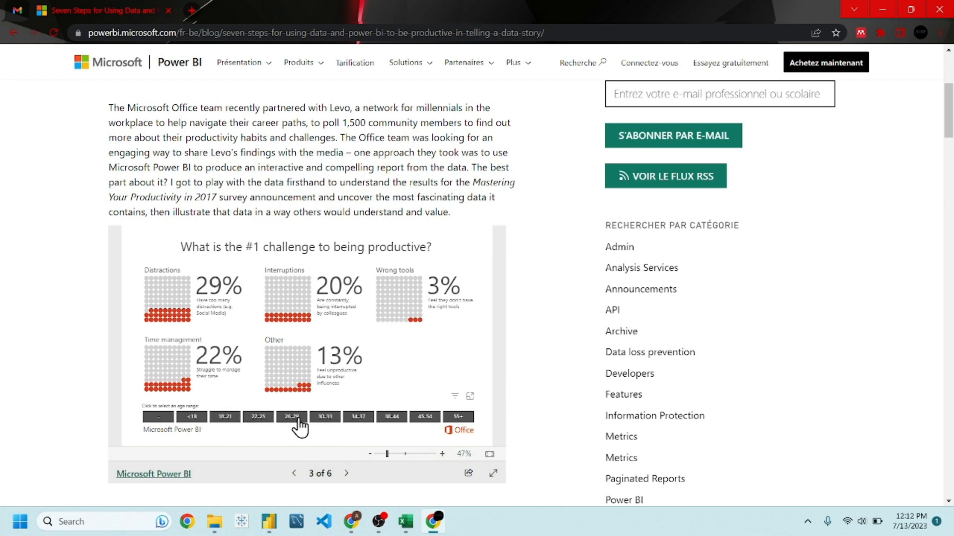
pyautogui.click(201, 418)
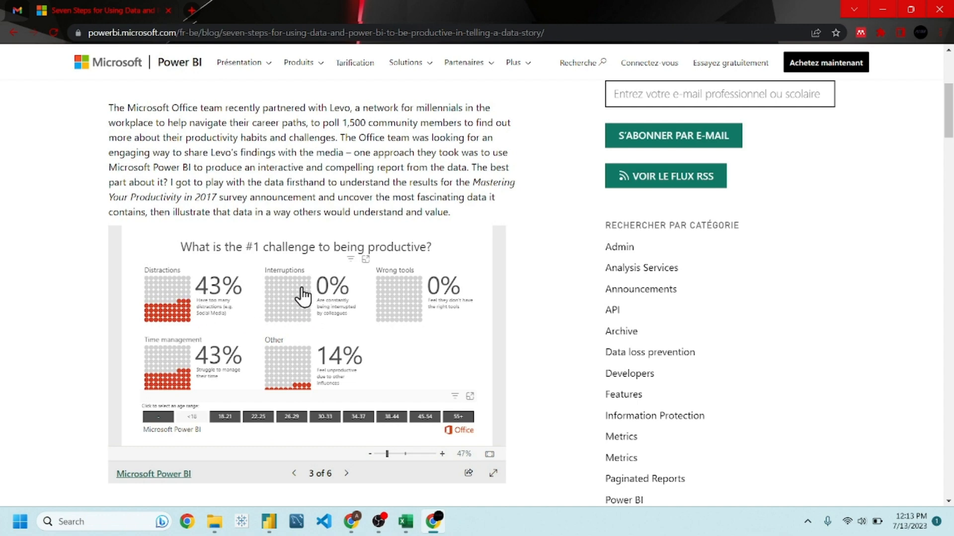
pyautogui.click(265, 419)
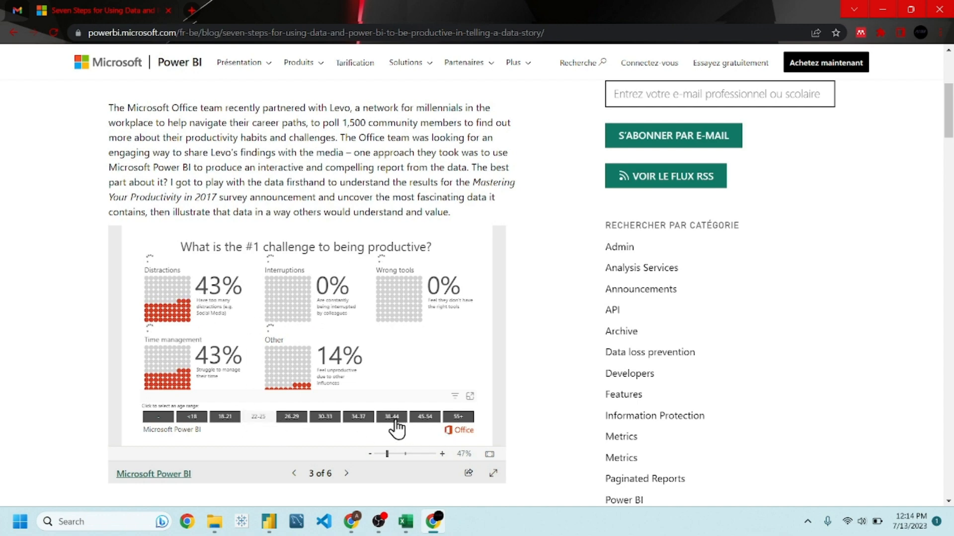
# Step: Advance to the "What time of day are you most productive?" page and compare ages <18, 18-21, 22-25, 34-37, 38-44 and 45-54
pyautogui.click(347, 474)
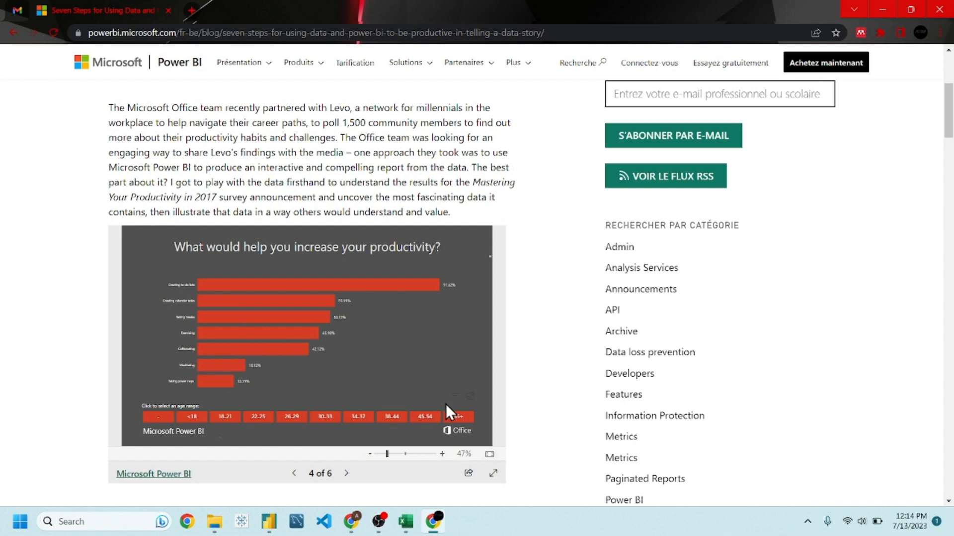
pyautogui.click(346, 474)
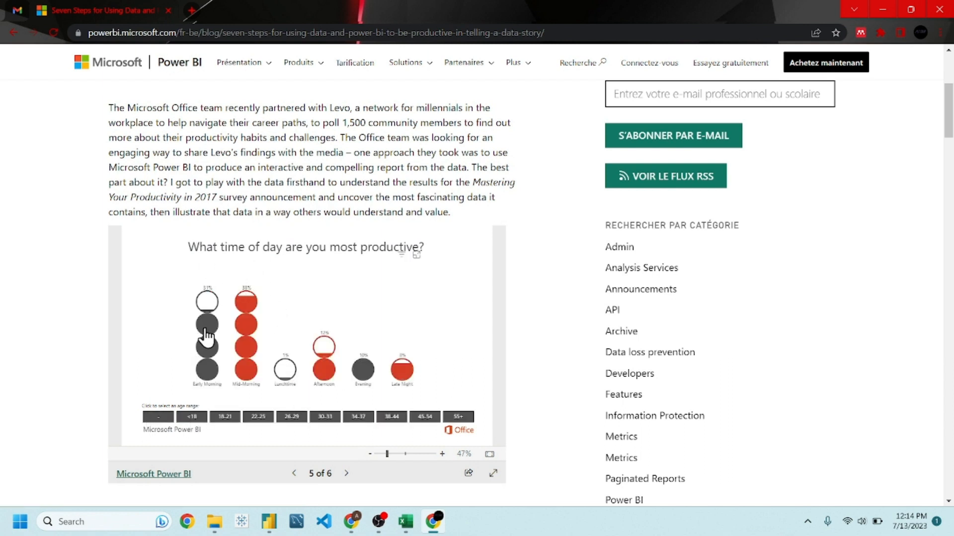
pyautogui.click(195, 416)
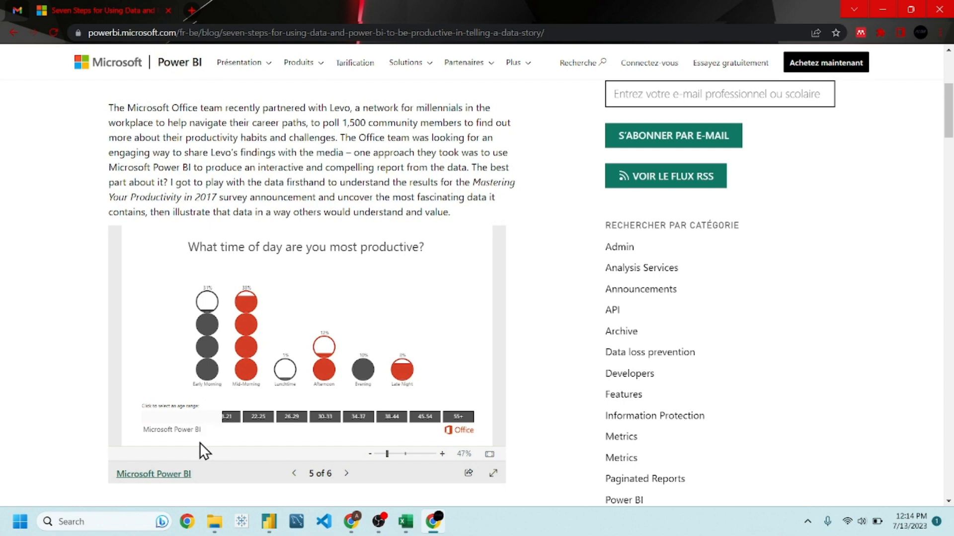
pyautogui.click(195, 418)
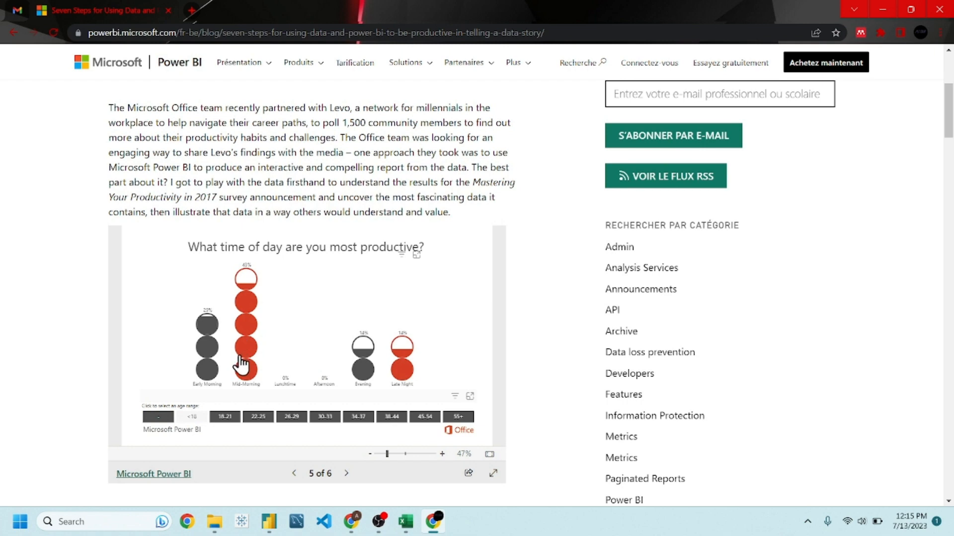
pyautogui.click(225, 417)
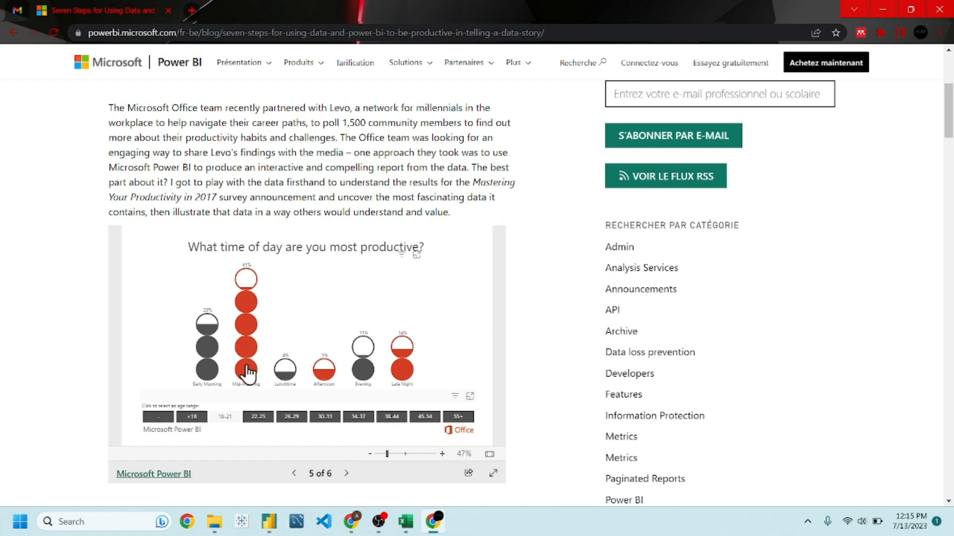
pyautogui.click(263, 417)
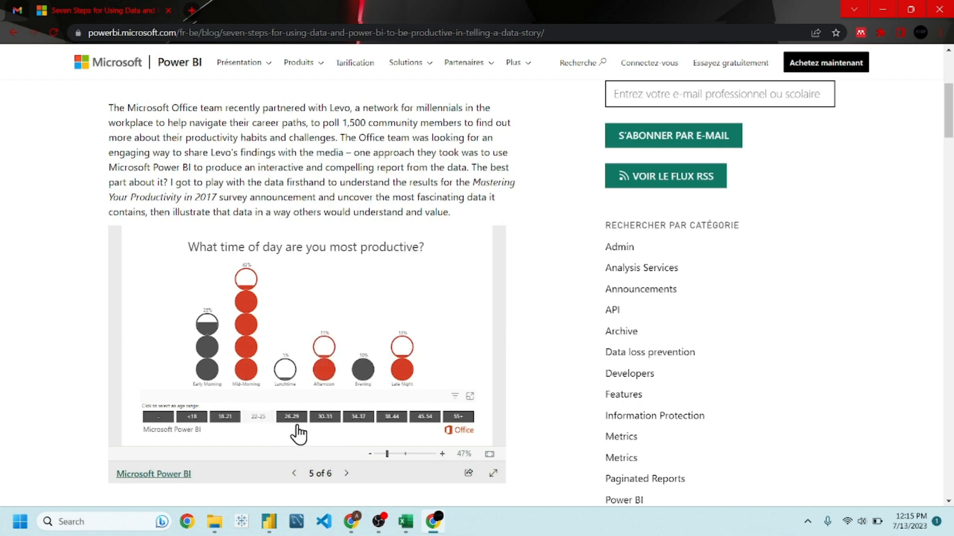
pyautogui.click(357, 421)
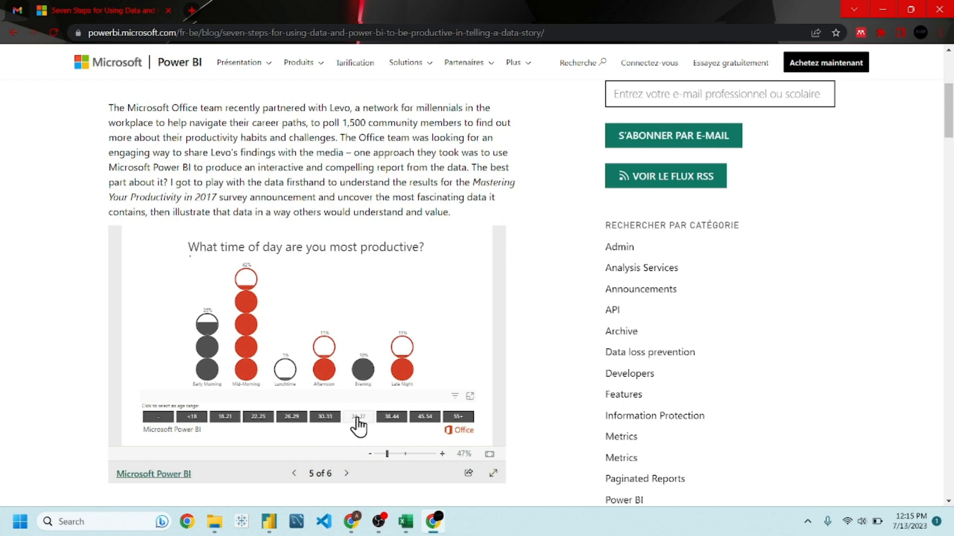
pyautogui.click(398, 421)
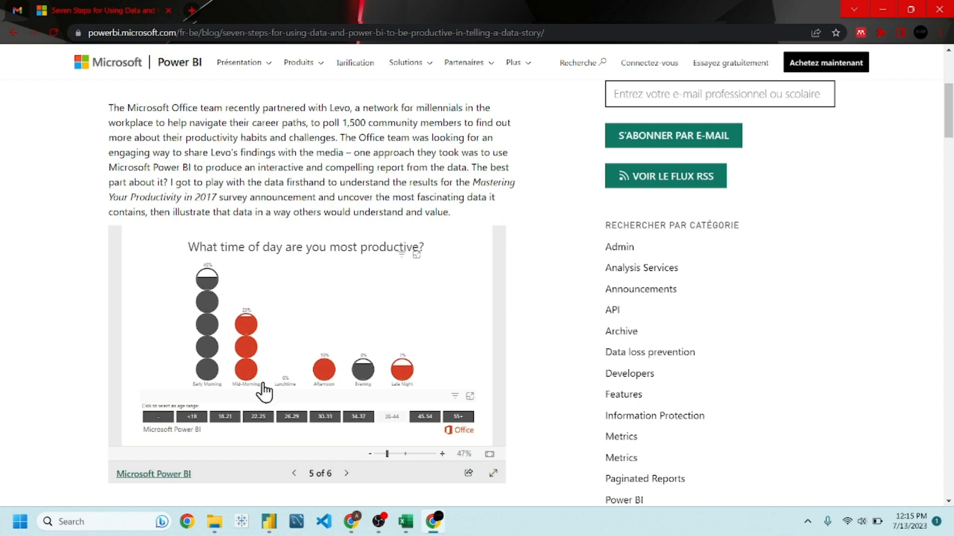
pyautogui.click(425, 419)
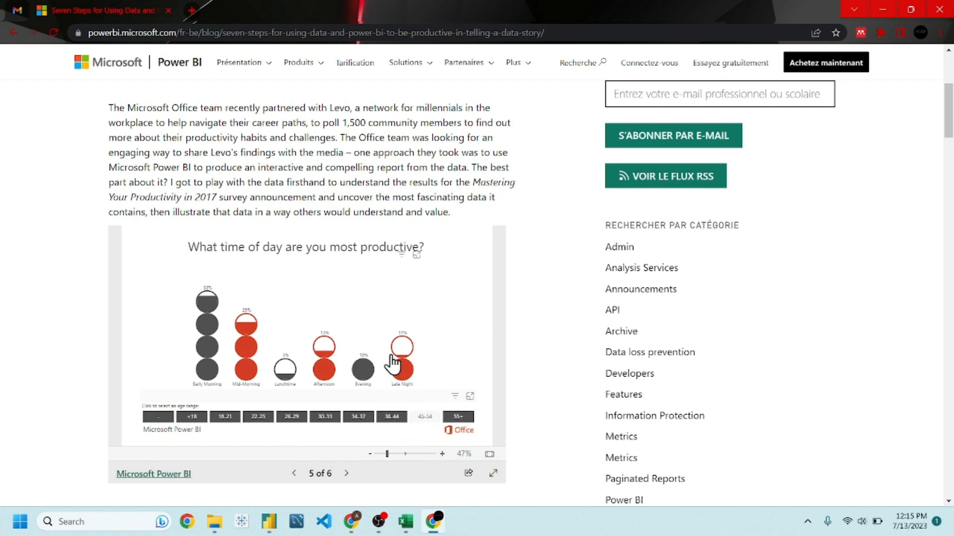
# Step: View the report's closing page and page back through the whole report to its title page
pyautogui.click(346, 473)
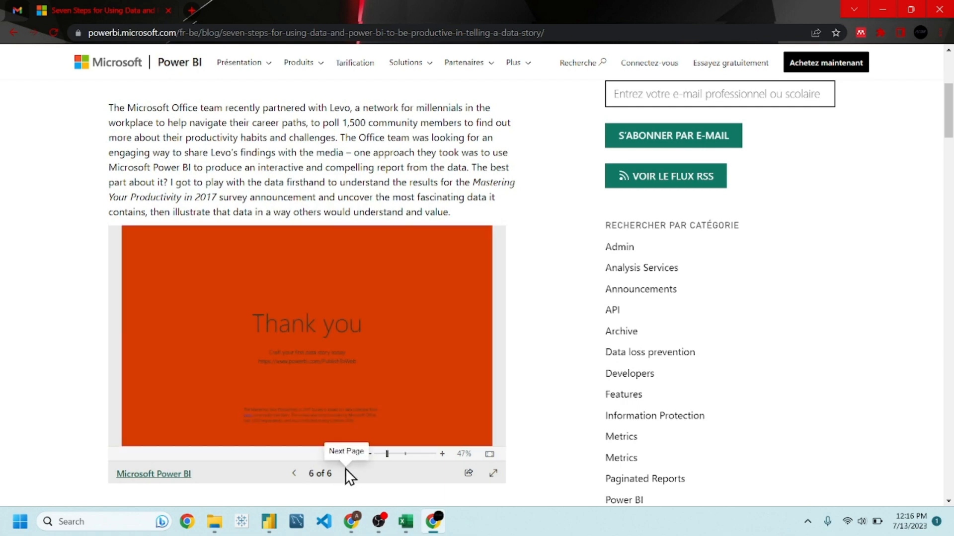
pyautogui.click(294, 474)
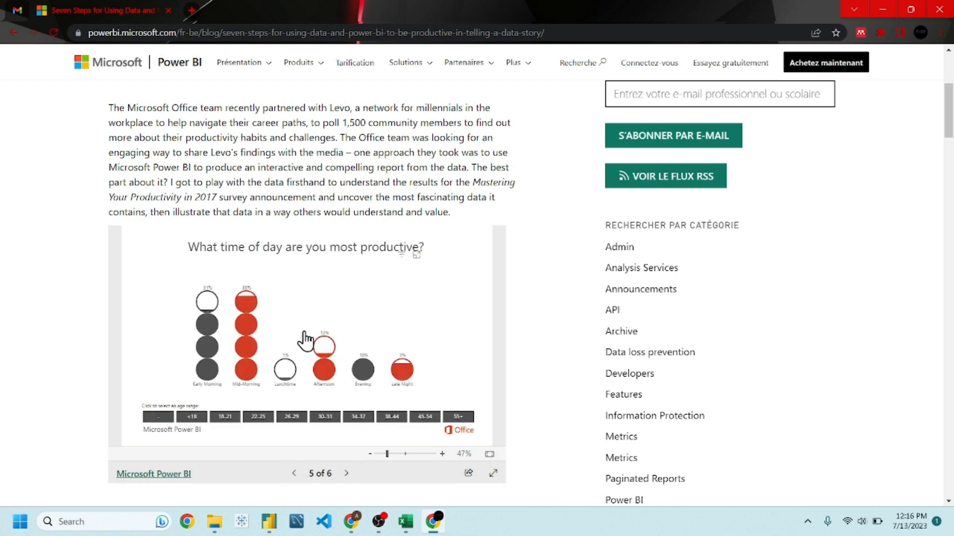
pyautogui.click(294, 474)
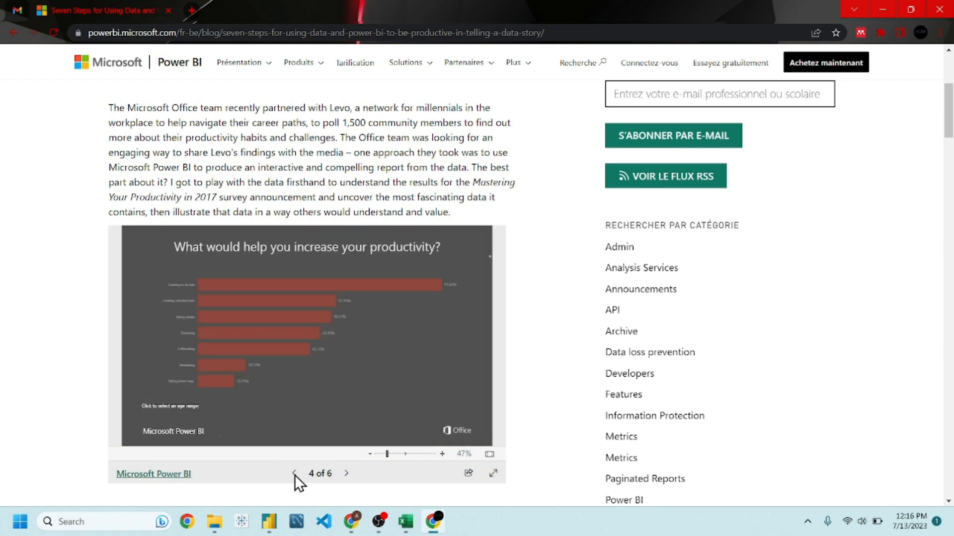
pyautogui.click(297, 478)
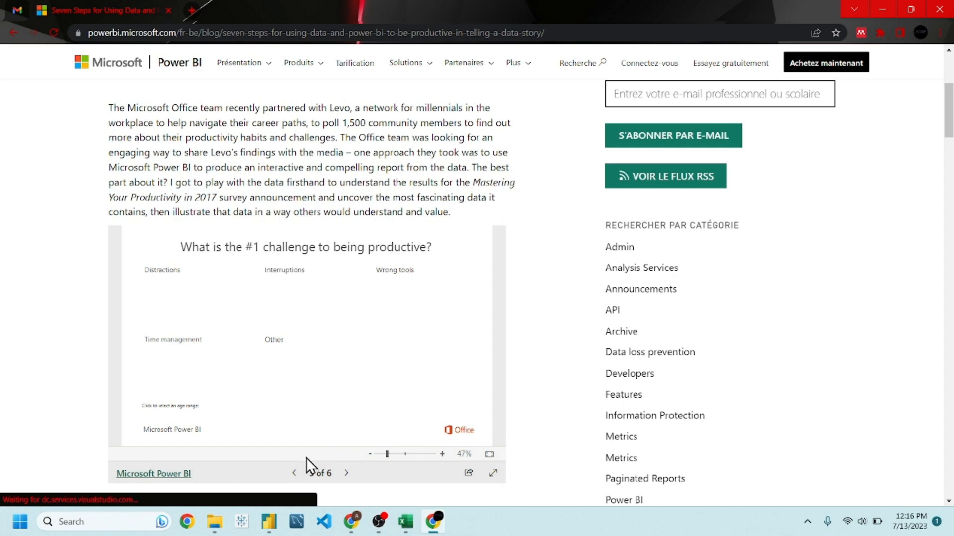
pyautogui.click(294, 473)
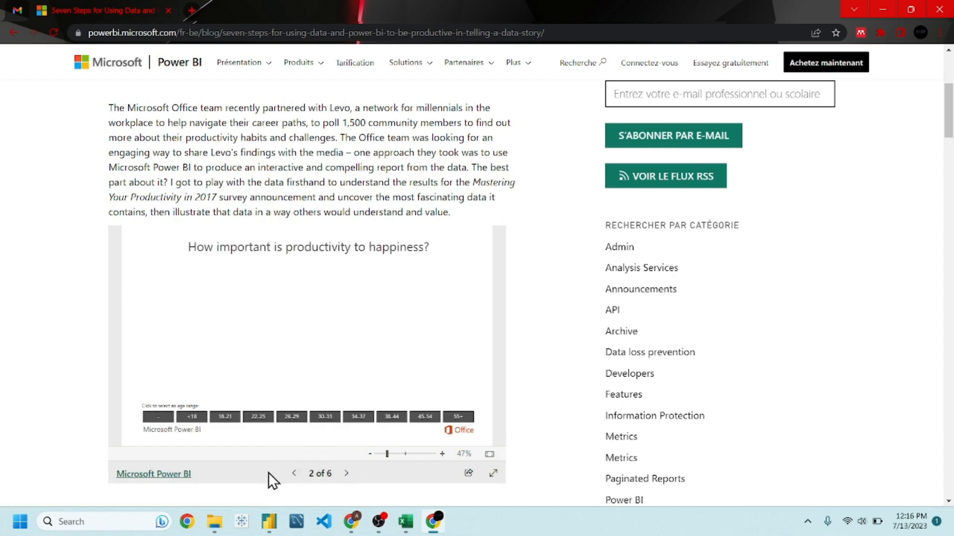
pyautogui.click(287, 472)
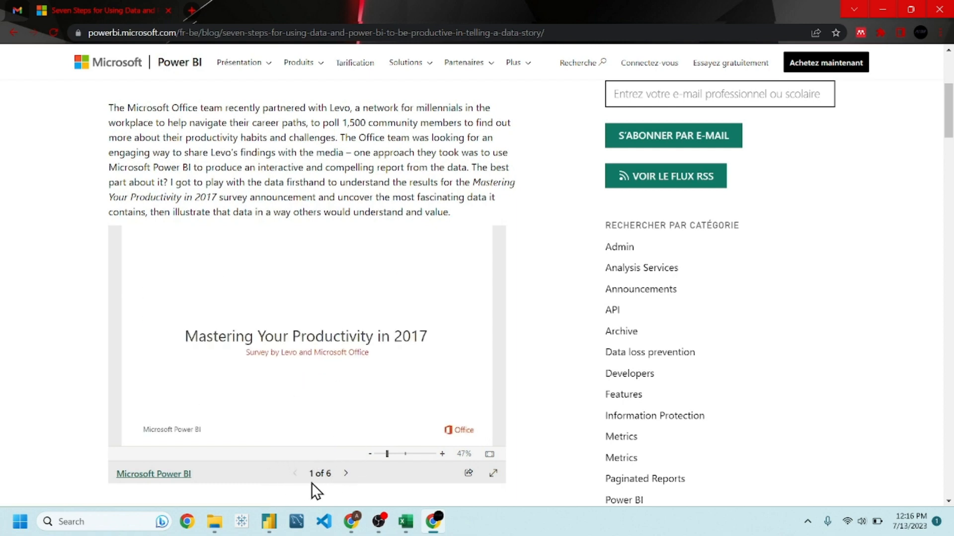
# Step: Page forward to "What would help you increase your productivity?" and return to the #1 challenge page
pyautogui.click(345, 474)
pyautogui.click(346, 474)
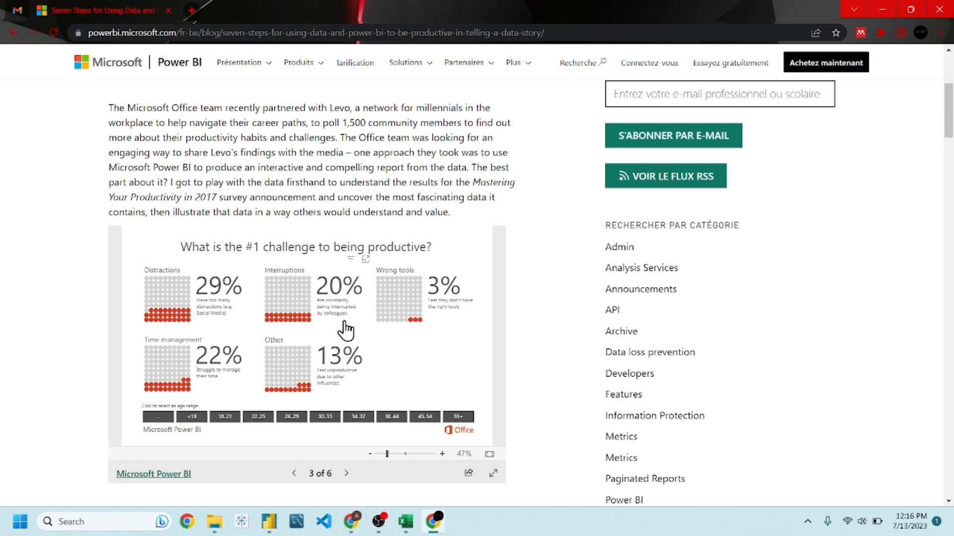
pyautogui.click(347, 475)
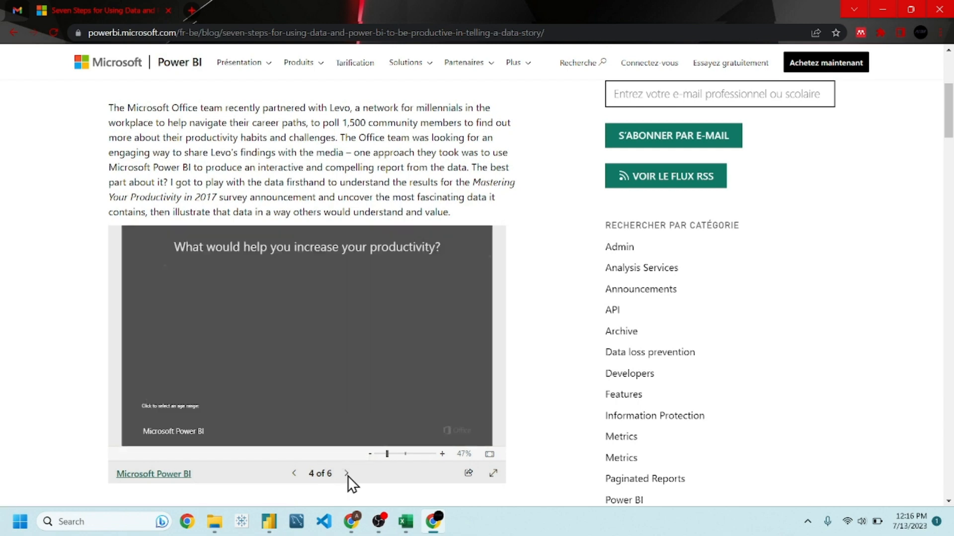
pyautogui.click(295, 474)
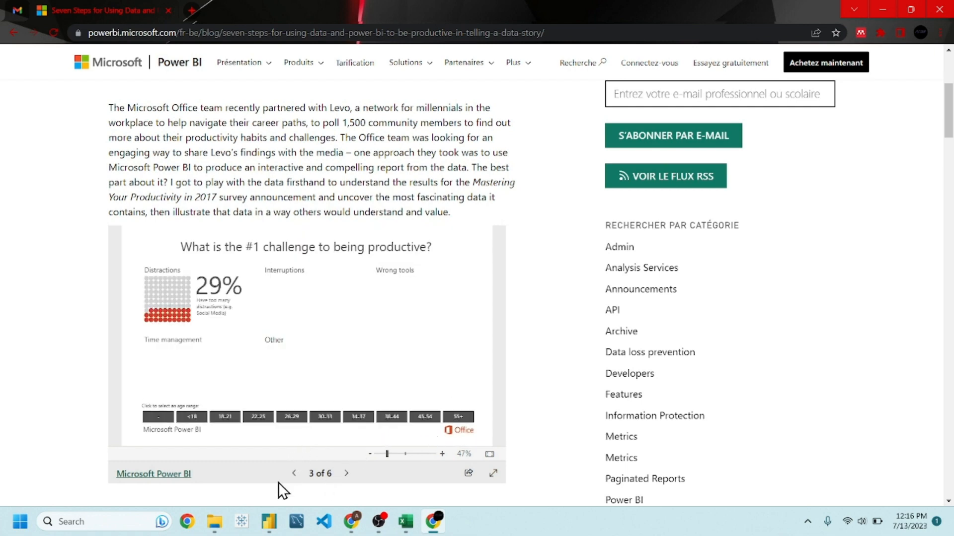
# Step: Switch to the Productivity2017 report in Power BI Desktop and deselect the age slicer
pyautogui.click(269, 522)
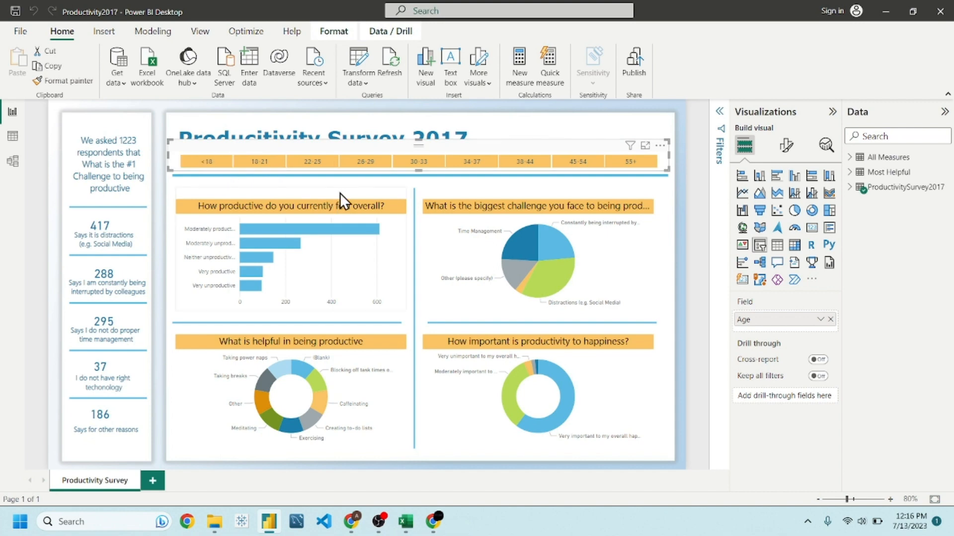
pyautogui.click(542, 130)
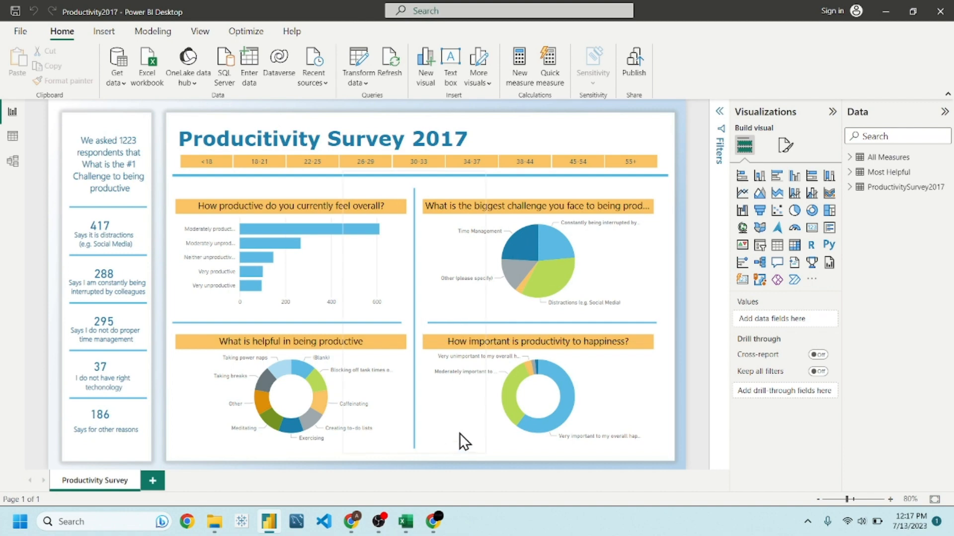
# Step: Review the survey question columns in the Productivity2017 workbook in Excel, from RespondentID across to industry, and minimise the workbook
pyautogui.moveTo(409, 521)
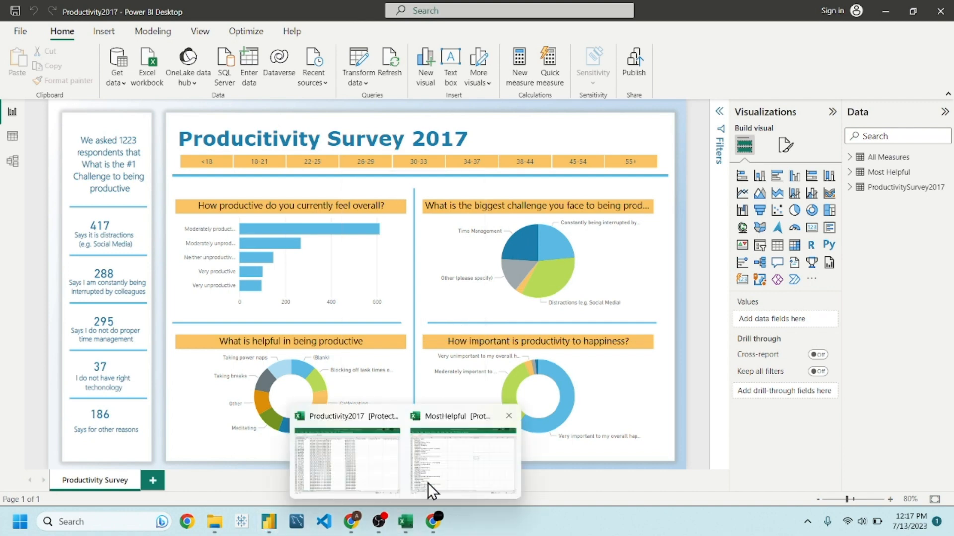
pyautogui.click(392, 448)
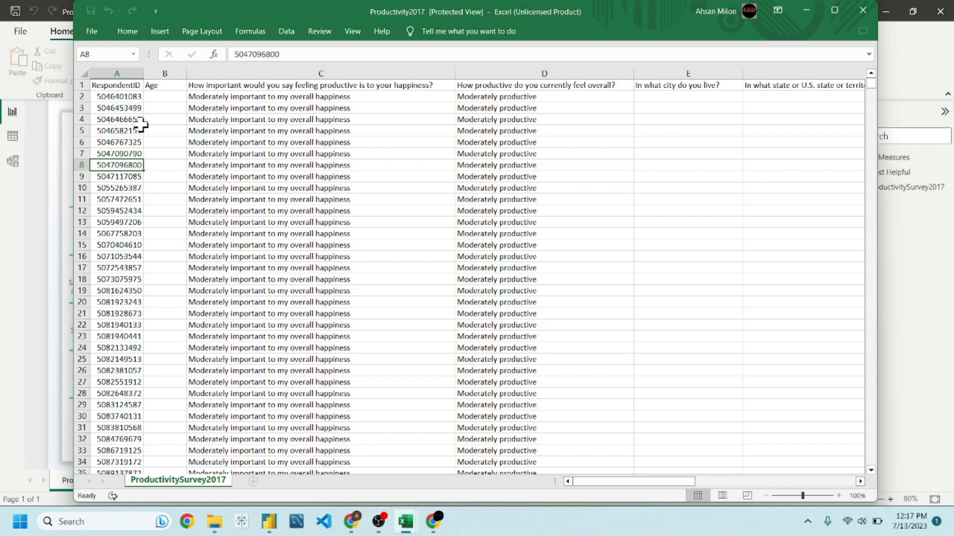
pyautogui.click(177, 87)
pyautogui.click(214, 91)
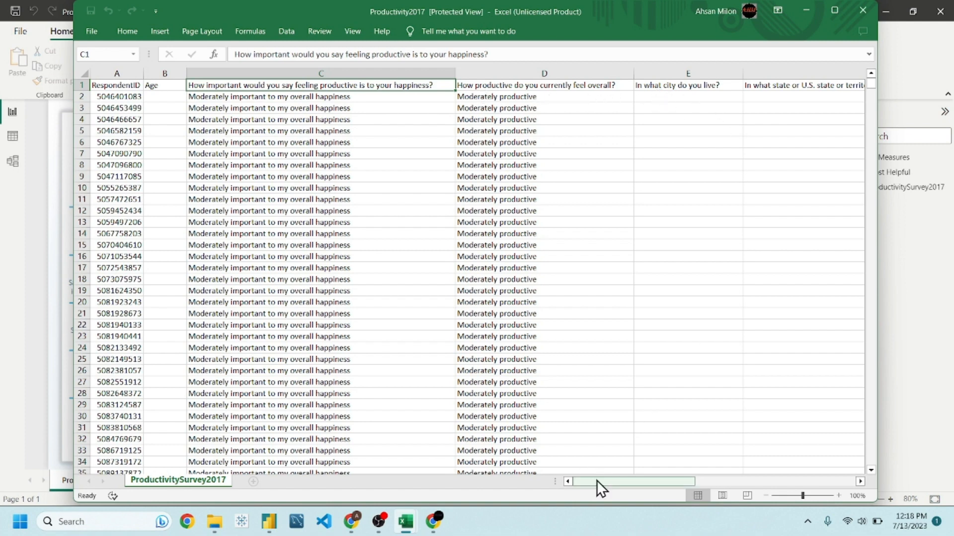
pyautogui.moveTo(597, 480); pyautogui.dragTo(698, 487)
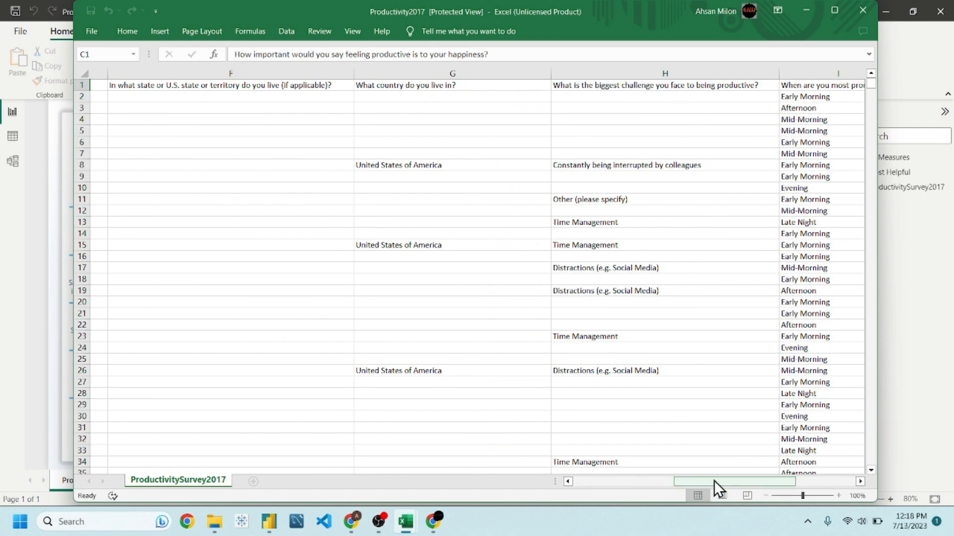
pyautogui.moveTo(714, 481); pyautogui.dragTo(759, 484)
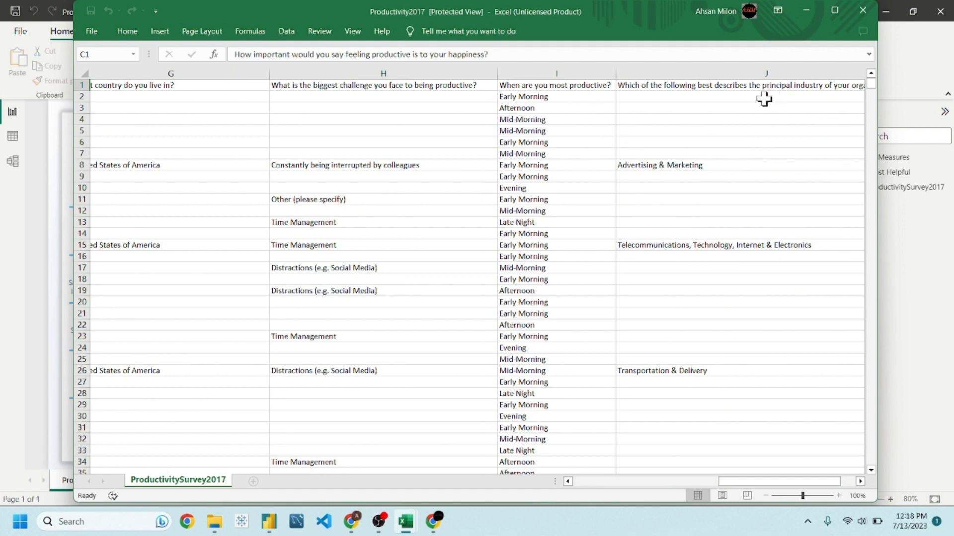
pyautogui.click(806, 10)
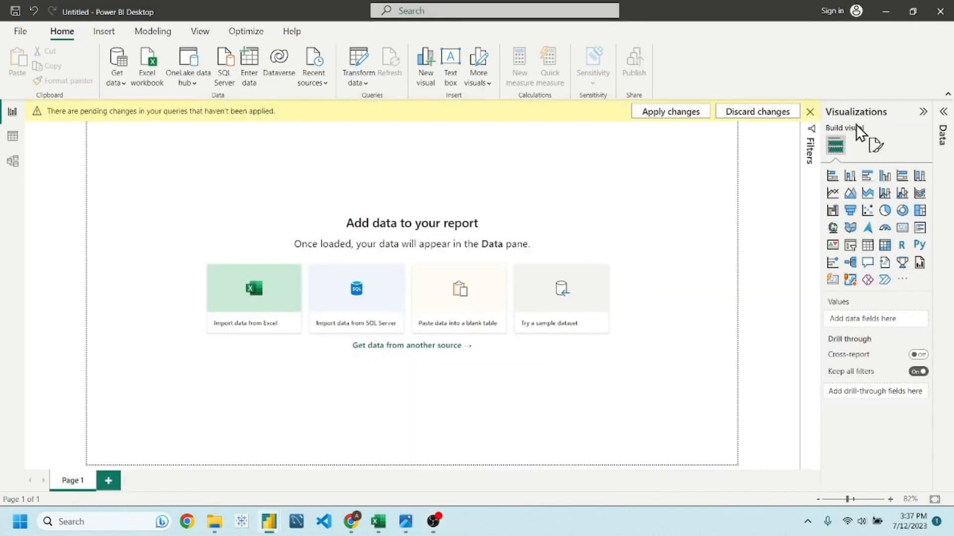
# Step: Dismiss the pending-changes notice and import the ProductivitySurvey2017 sheet from the Productivity2017 workbook for transformation
pyautogui.click(810, 110)
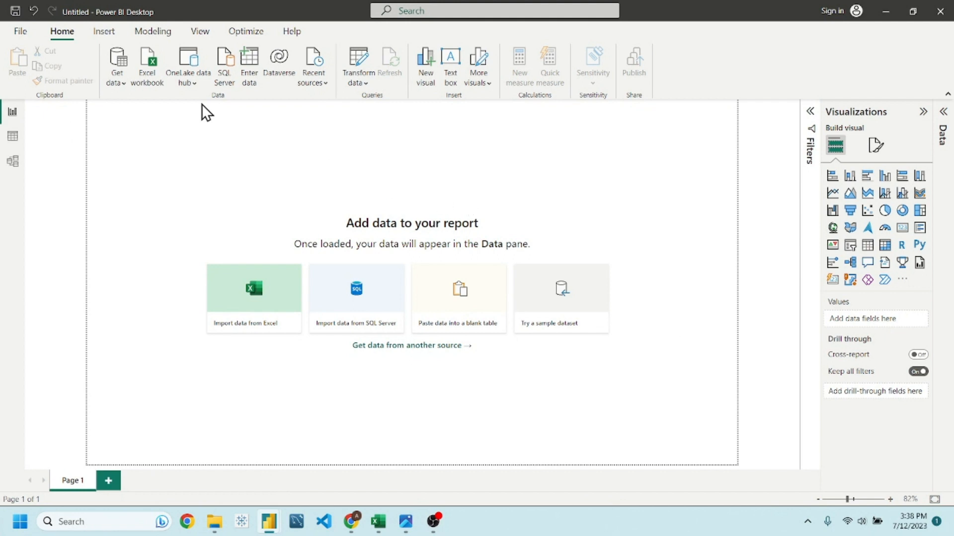
pyautogui.click(154, 63)
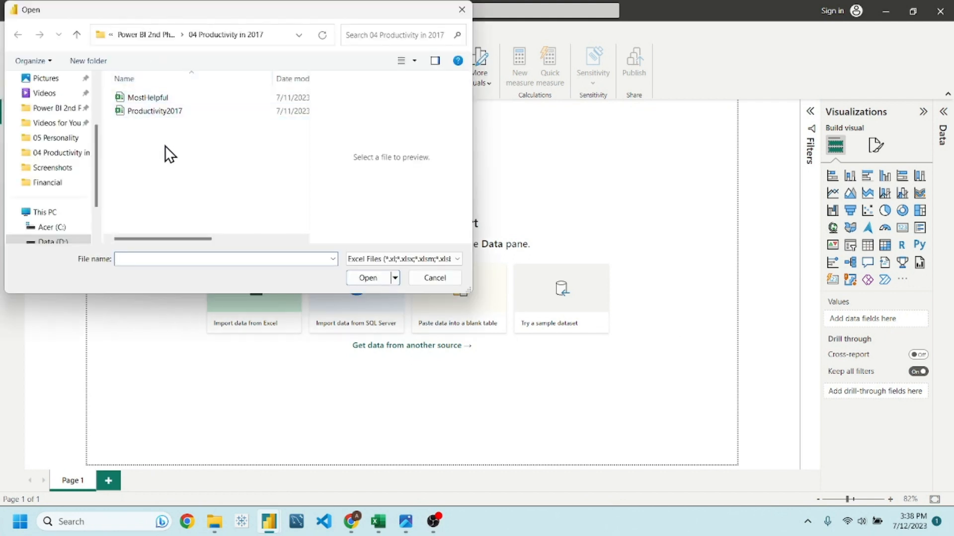
pyautogui.click(169, 114)
pyautogui.click(174, 99)
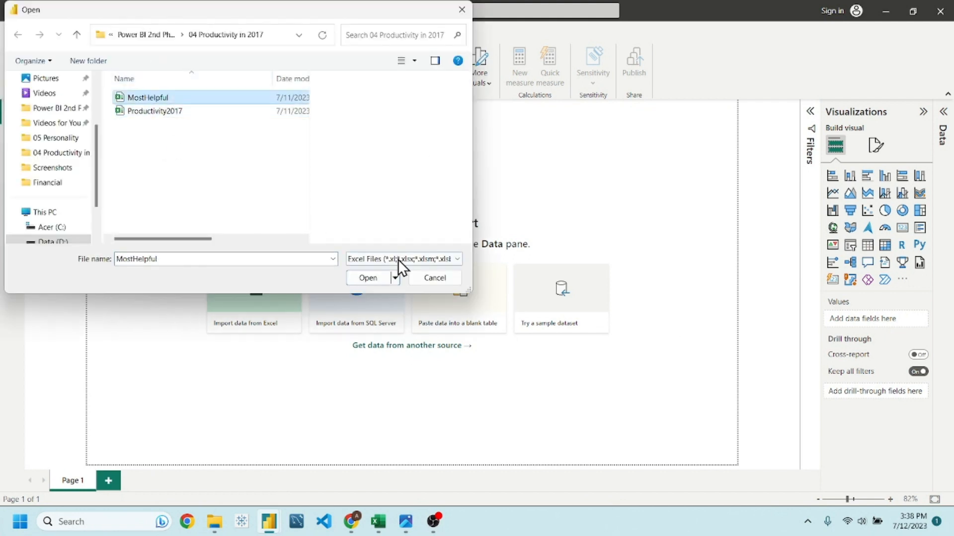
pyautogui.click(241, 110)
pyautogui.doubleClick(197, 112)
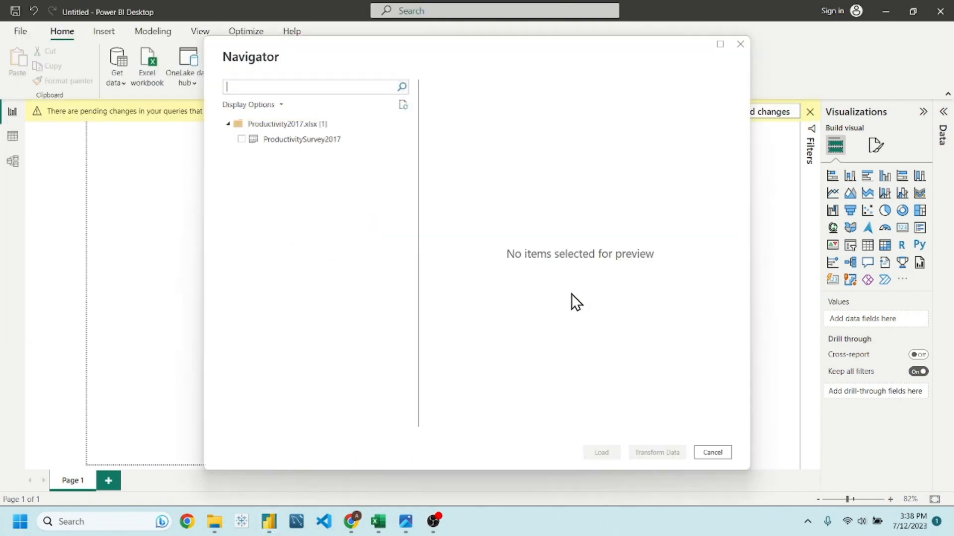
pyautogui.click(241, 139)
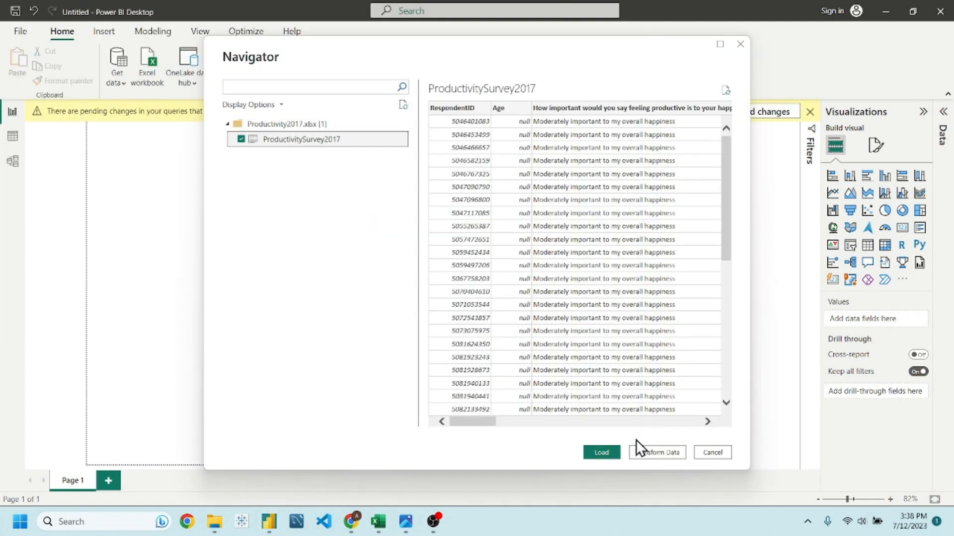
pyautogui.click(649, 452)
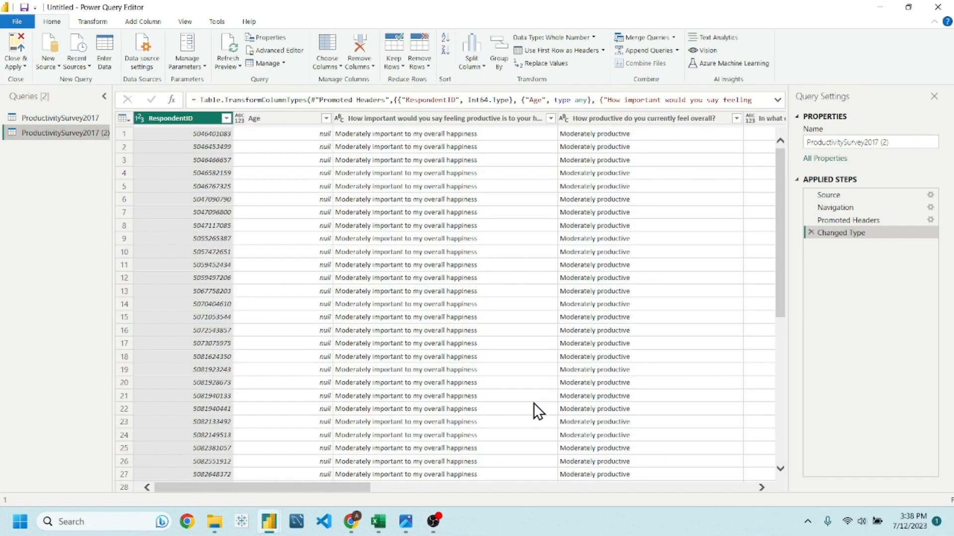
pyautogui.moveTo(324, 484); pyautogui.dragTo(279, 491)
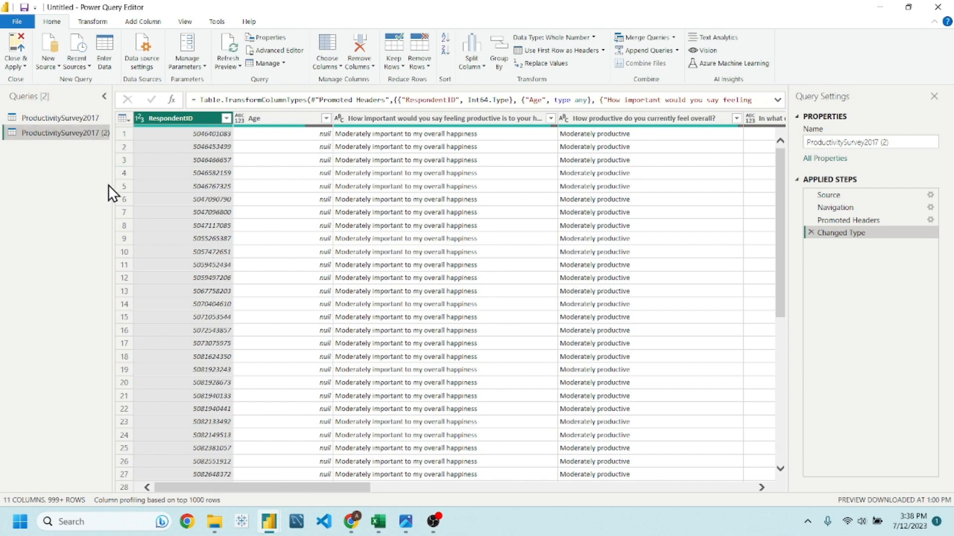
# Step: Delete the duplicate ProductivitySurvey2017 (2) query and display the original ProductivitySurvey2017 query
pyautogui.rightClick(90, 132)
pyautogui.click(74, 171)
pyautogui.click(524, 282)
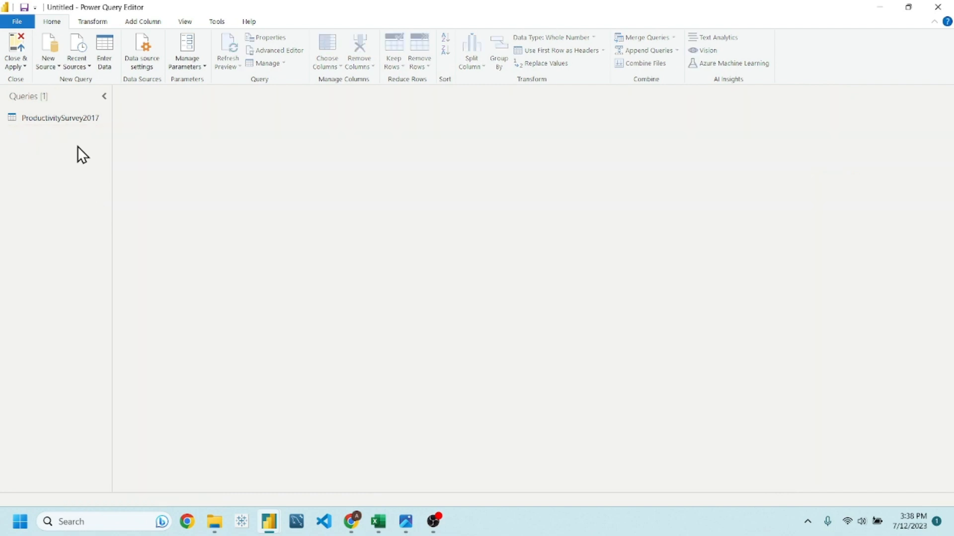
pyautogui.click(38, 115)
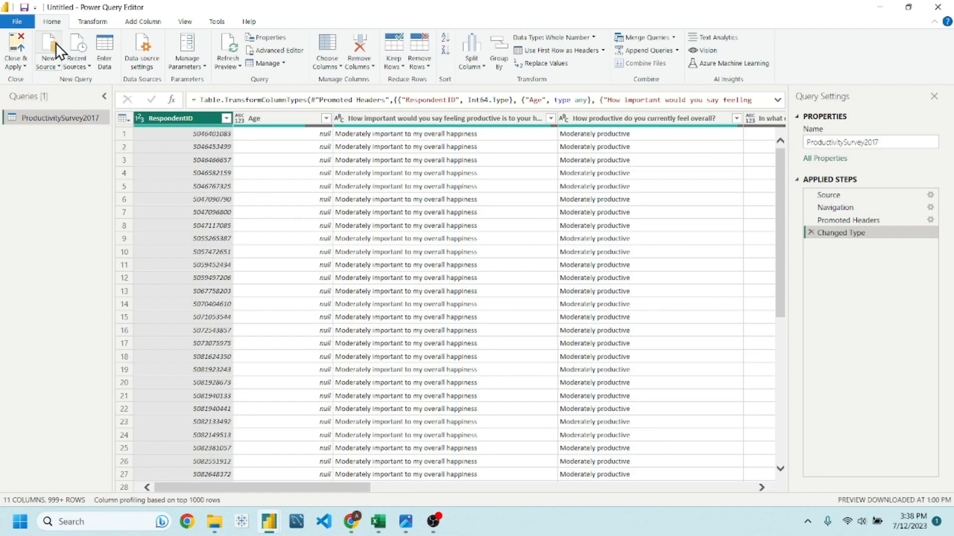
# Step: Add the Most Helpful sheet from the MostHelpful Excel workbook as a new query and apply the queries to the report
pyautogui.click(53, 38)
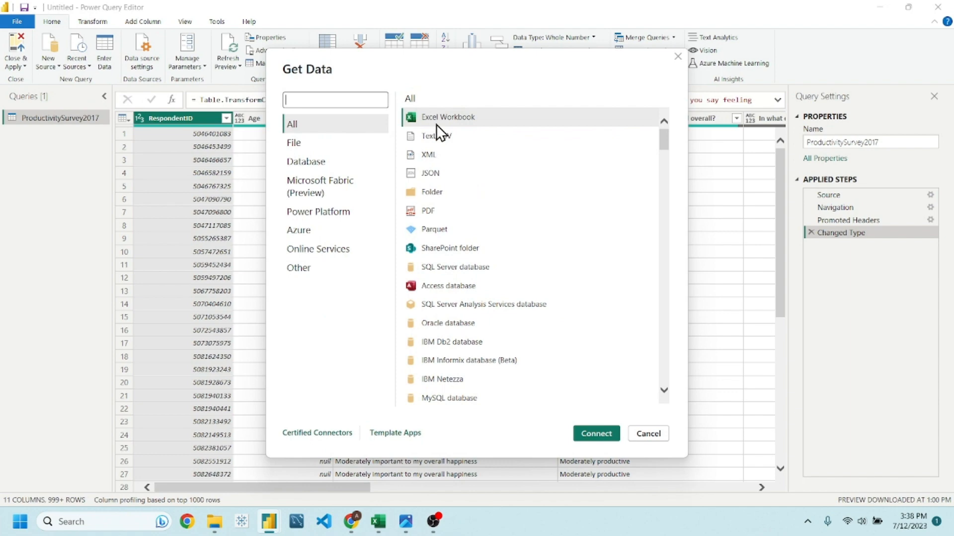
pyautogui.doubleClick(463, 120)
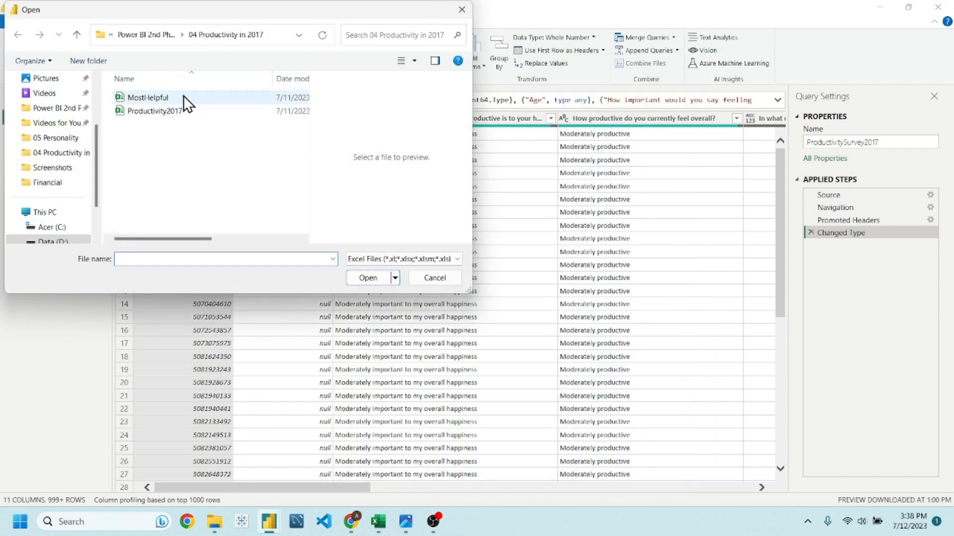
pyautogui.doubleClick(183, 95)
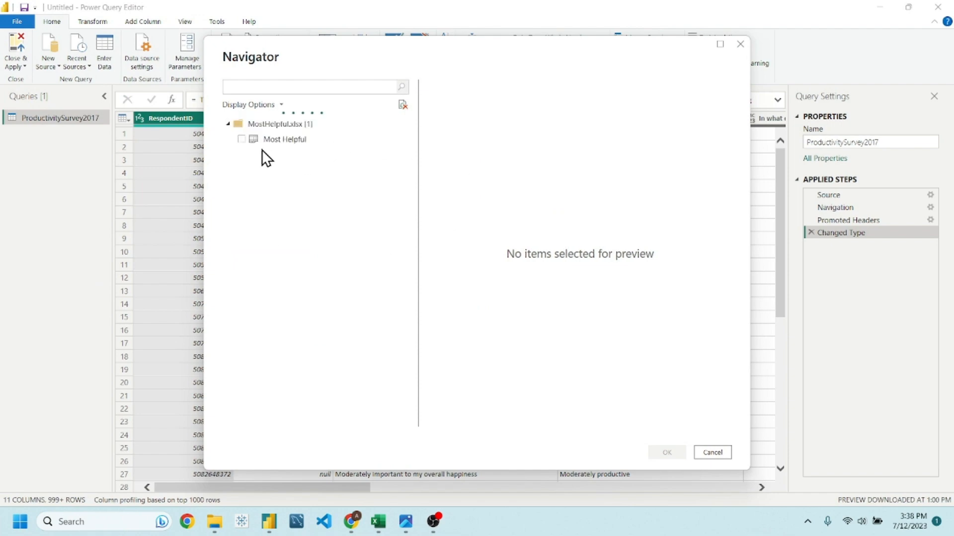
pyautogui.click(241, 140)
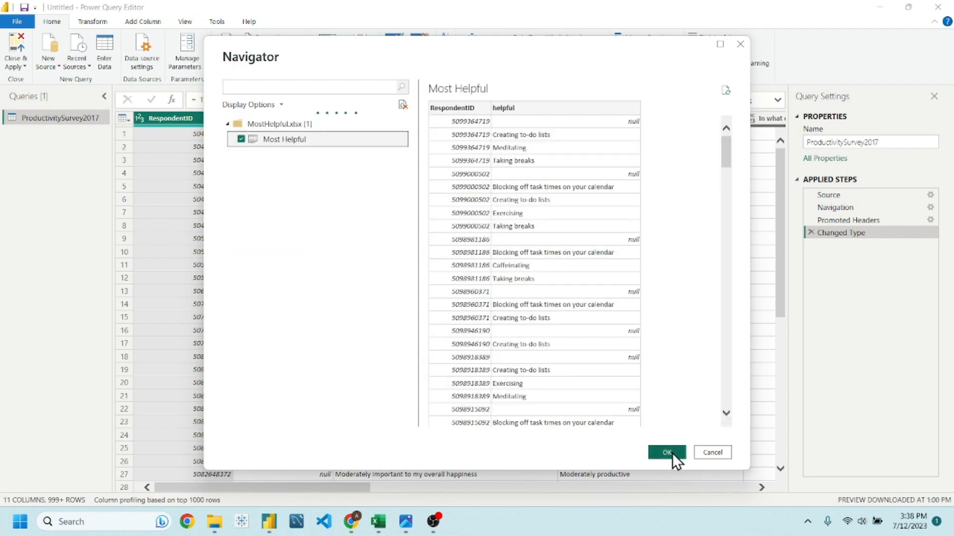
pyautogui.click(672, 452)
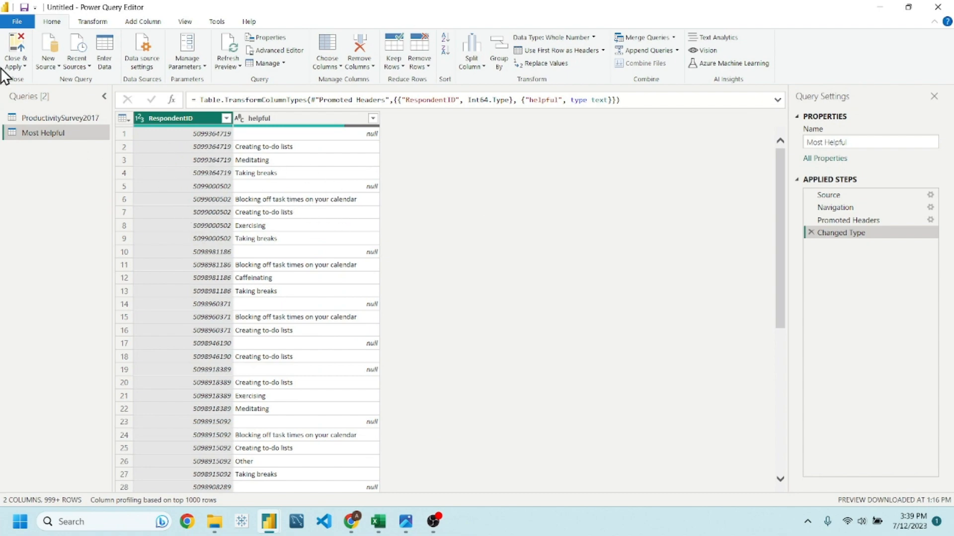
pyautogui.click(13, 58)
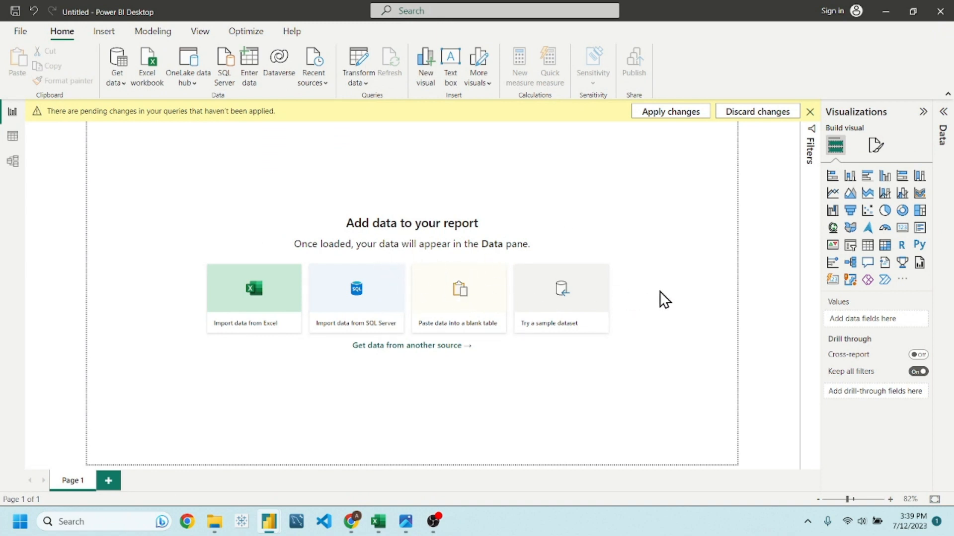
# Step: Expand the data field list and list the fields of the ProductivitySurvey2017 and Most Helpful tables
pyautogui.click(945, 113)
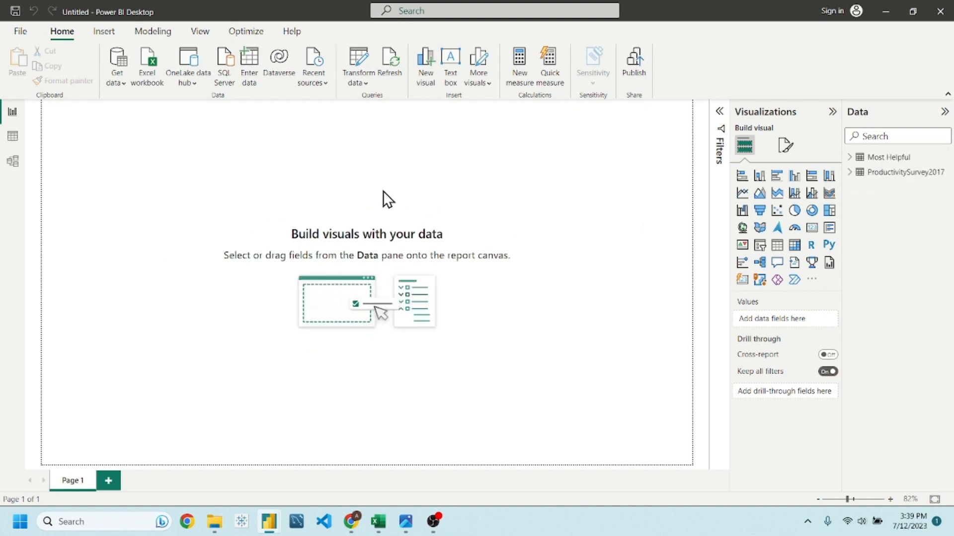
pyautogui.click(849, 172)
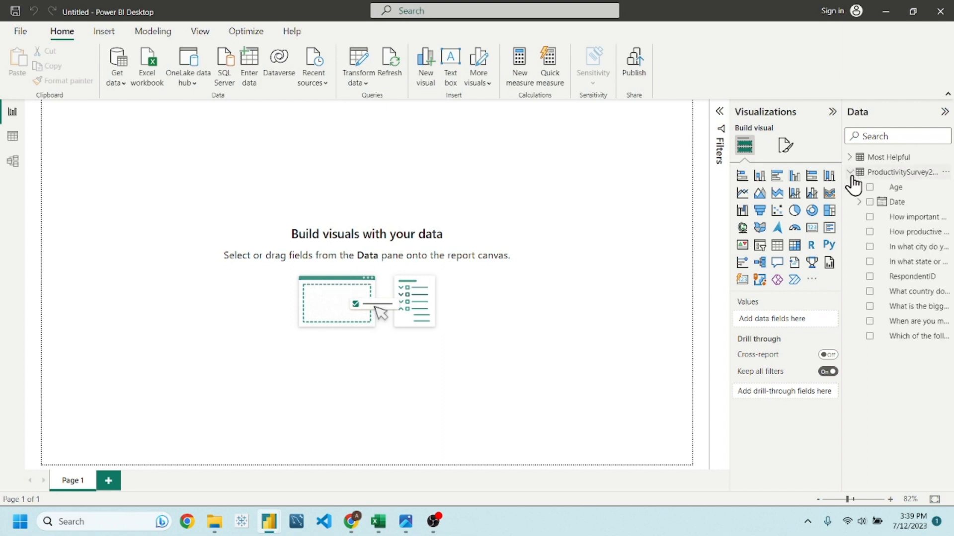
pyautogui.click(850, 157)
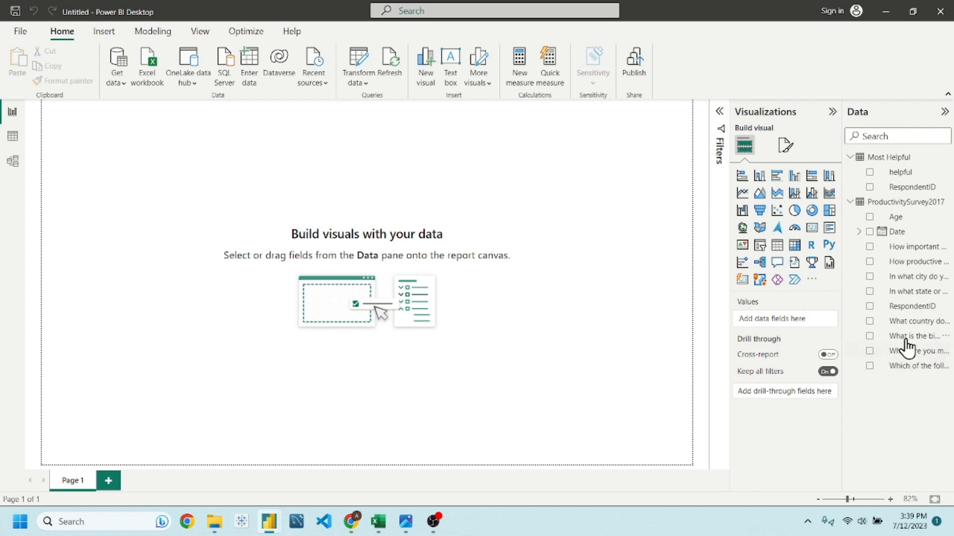
pyautogui.click(898, 248)
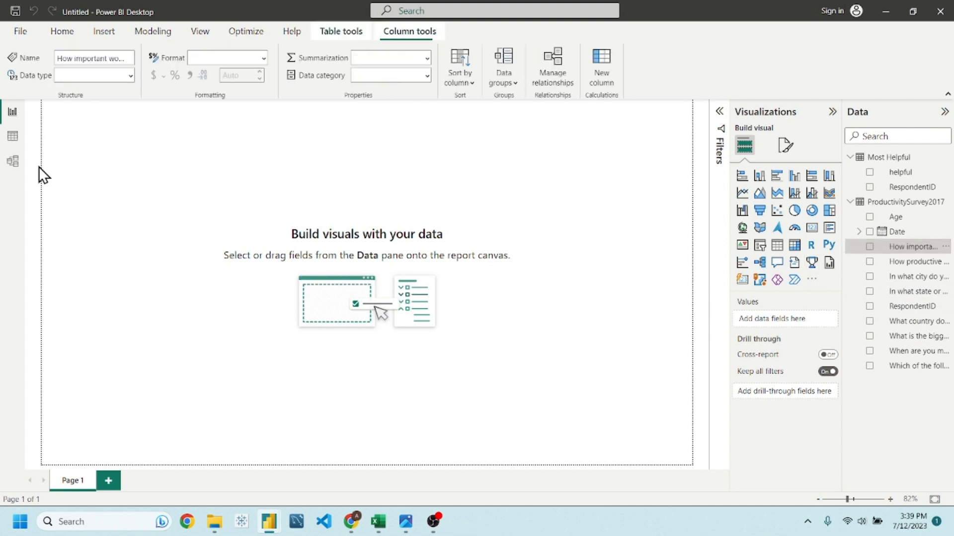
# Step: Examine the loaded rows of the Most Helpful and ProductivitySurvey2017 tables, including the challenge question column, and return to the report canvas
pyautogui.click(13, 136)
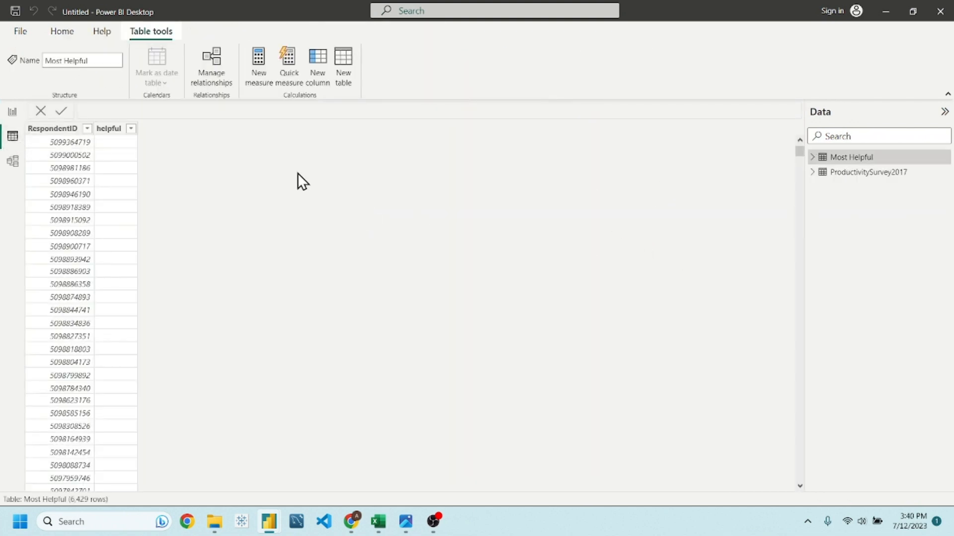
pyautogui.click(822, 174)
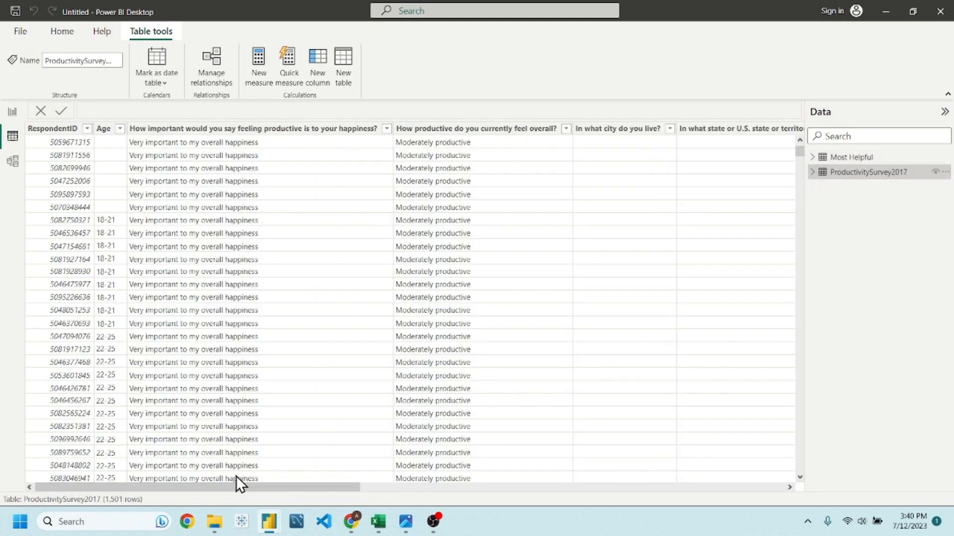
pyautogui.moveTo(249, 488); pyautogui.dragTo(515, 509)
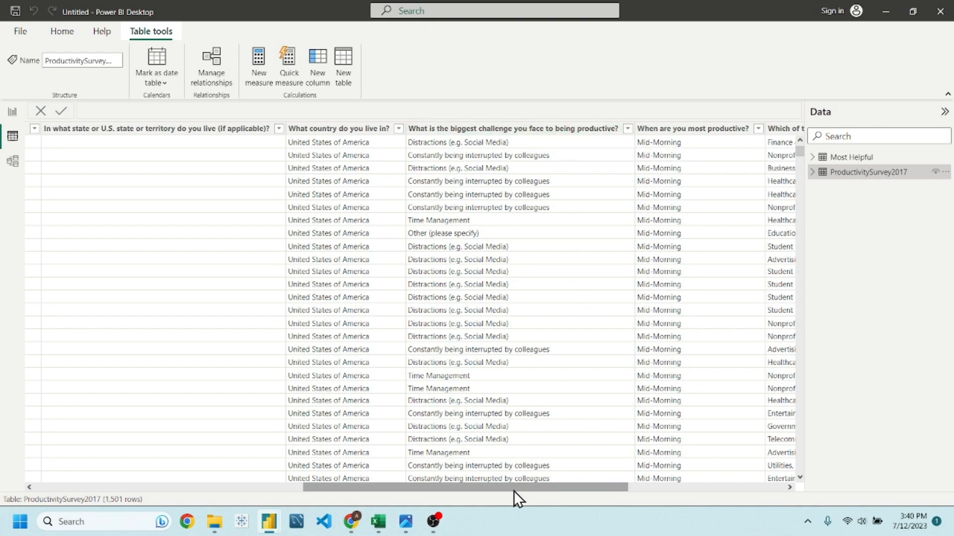
pyautogui.moveTo(512, 486); pyautogui.dragTo(528, 487)
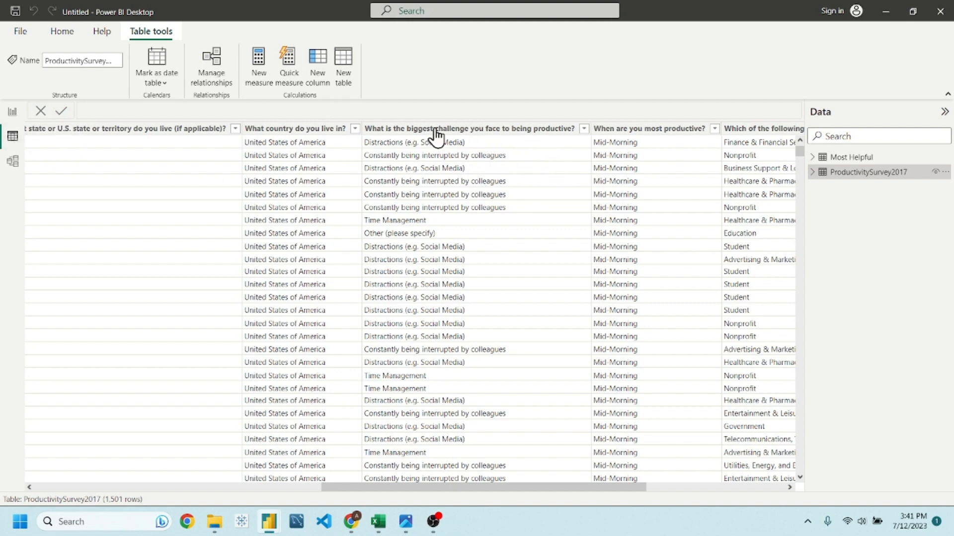
pyautogui.click(10, 115)
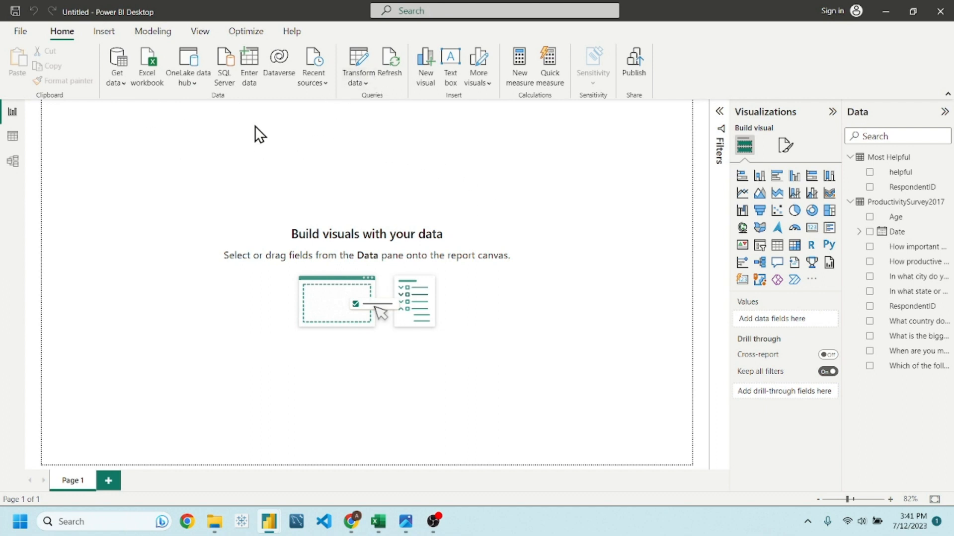
# Step: Create an empty table named "All measures" by entering data manually and load it into the model
pyautogui.click(102, 33)
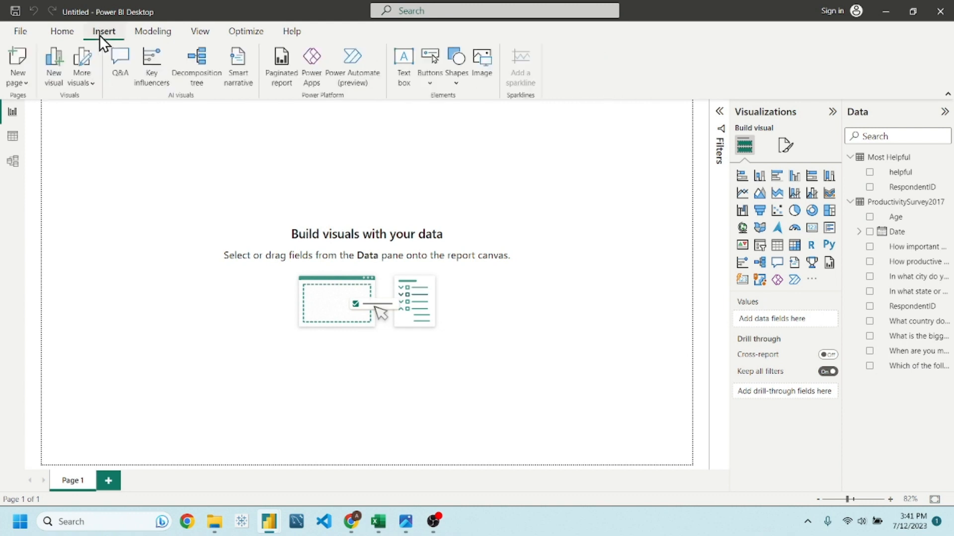
pyautogui.click(72, 33)
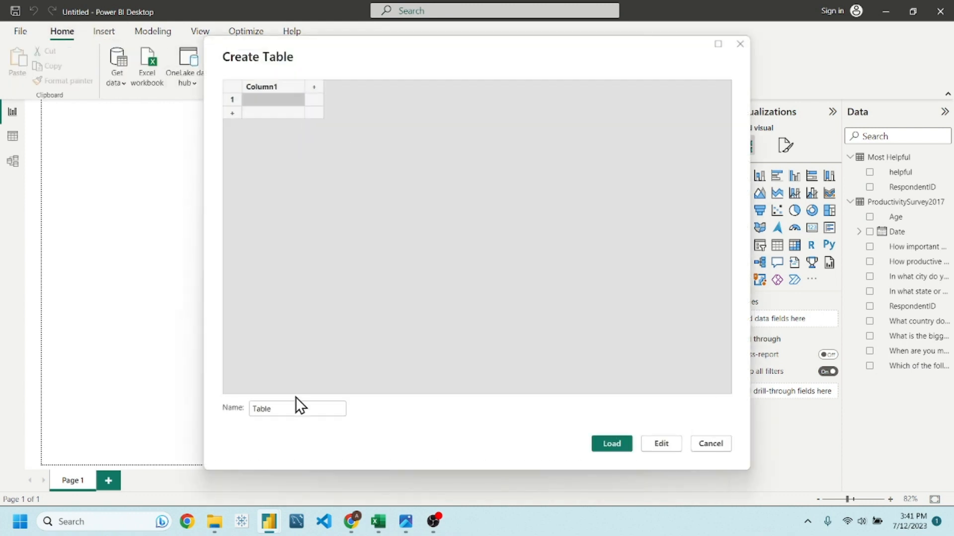
pyautogui.click(295, 405)
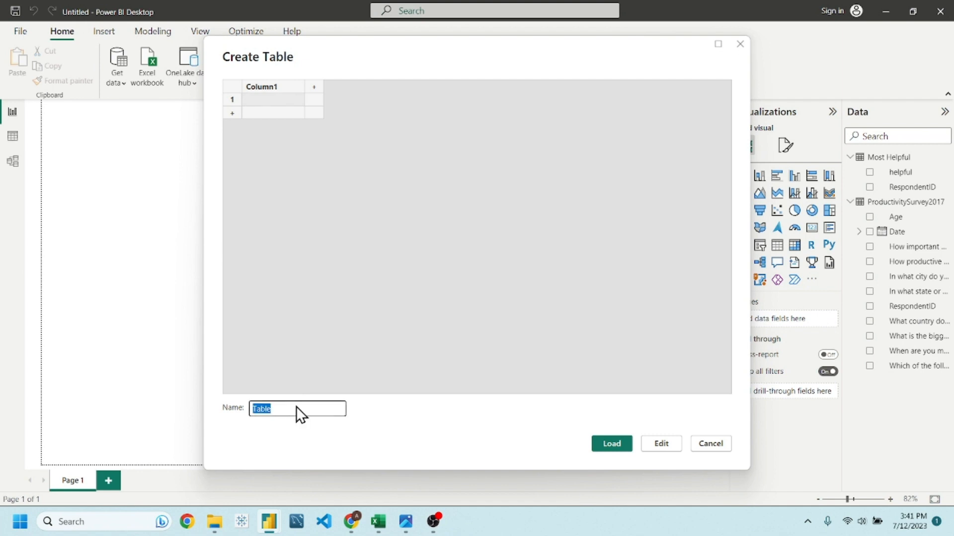
pyautogui.write('All measures')
pyautogui.click(601, 444)
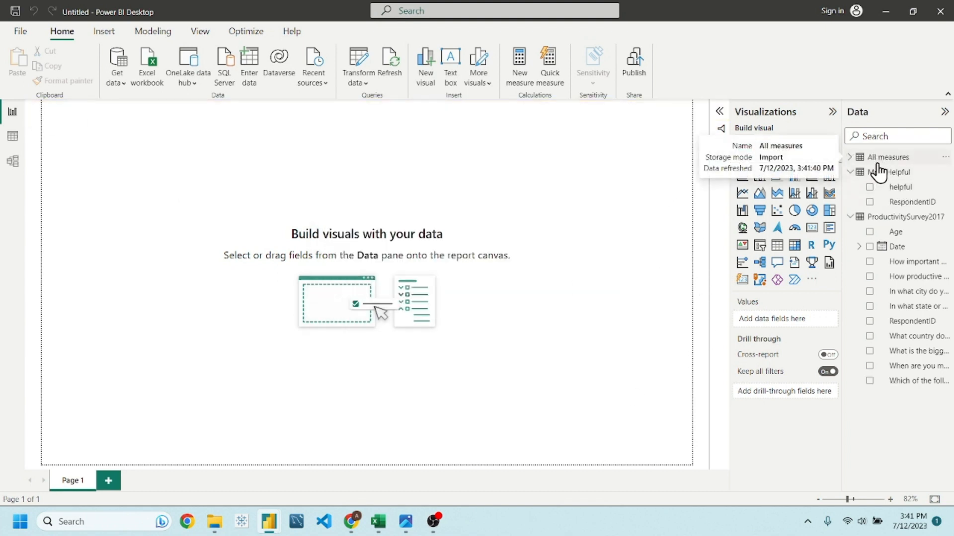
pyautogui.rightClick(877, 158)
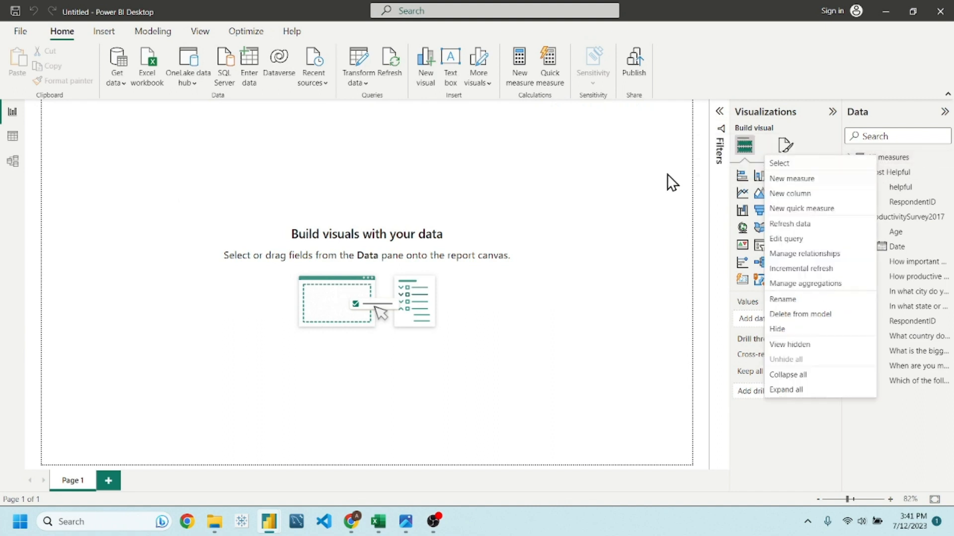
pyautogui.click(898, 159)
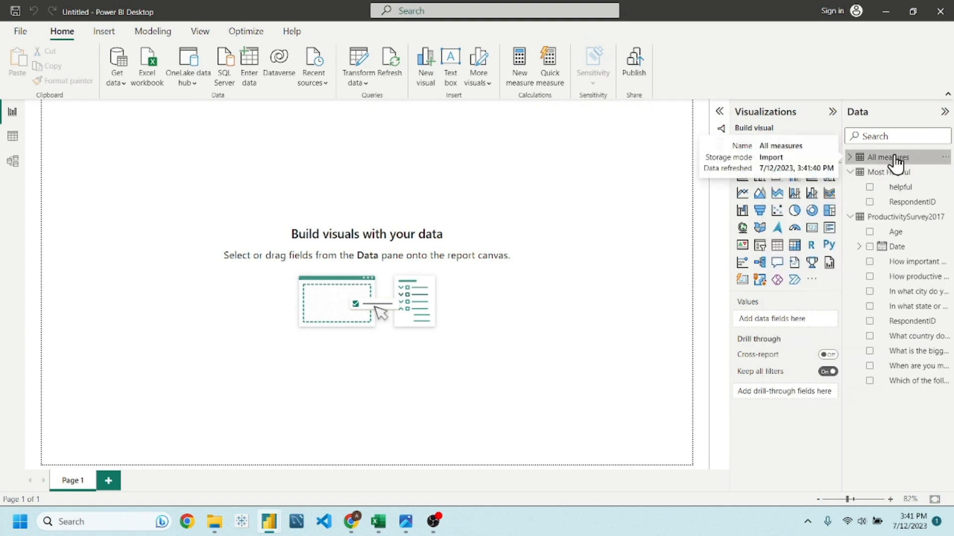
pyautogui.rightClick(888, 166)
pyautogui.click(515, 191)
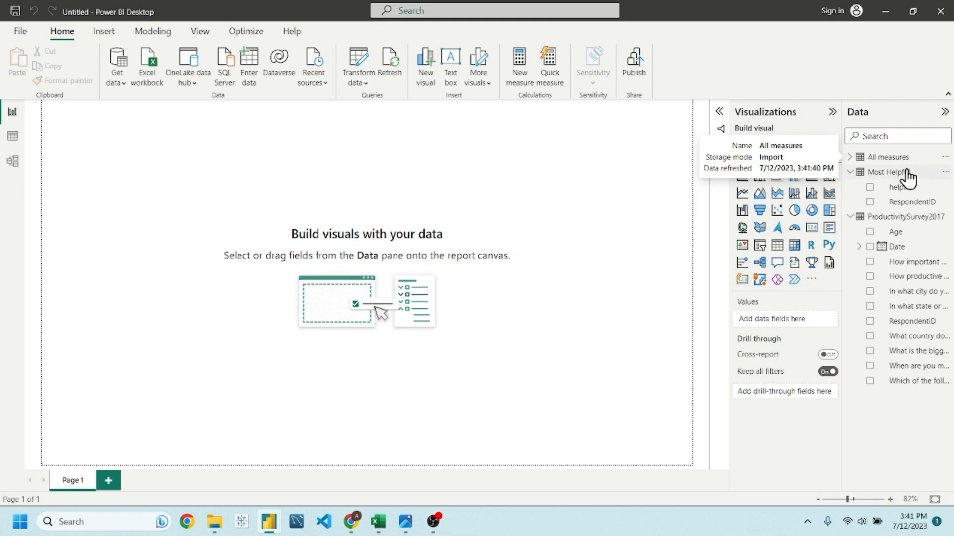
# Step: Add a new measure named "Total Respondents" to the All measures table
pyautogui.rightClick(890, 156)
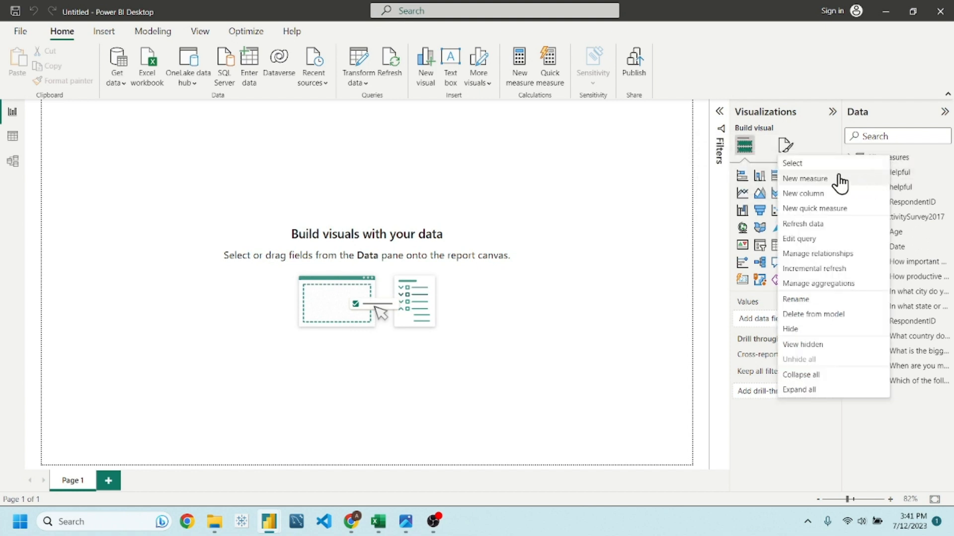
pyautogui.click(805, 180)
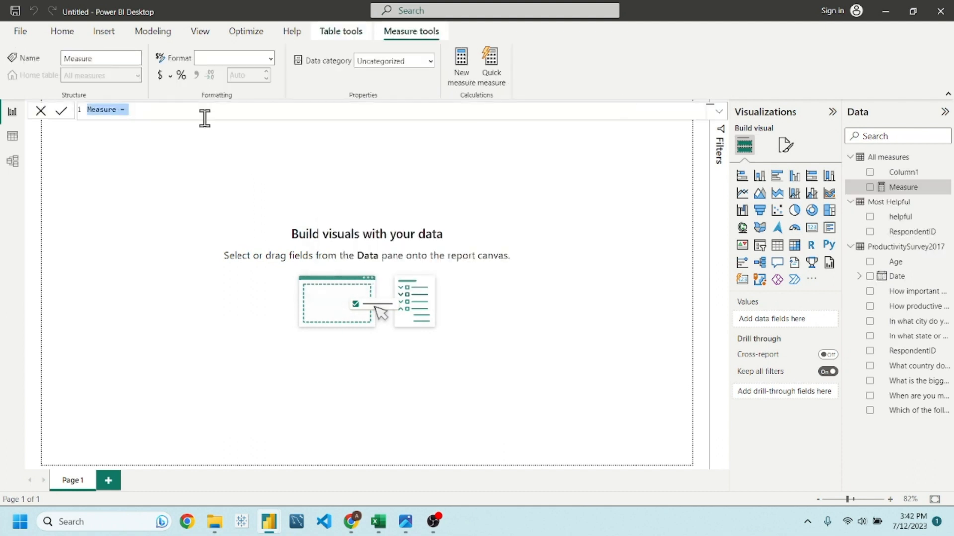
pyautogui.press('BackSpace')
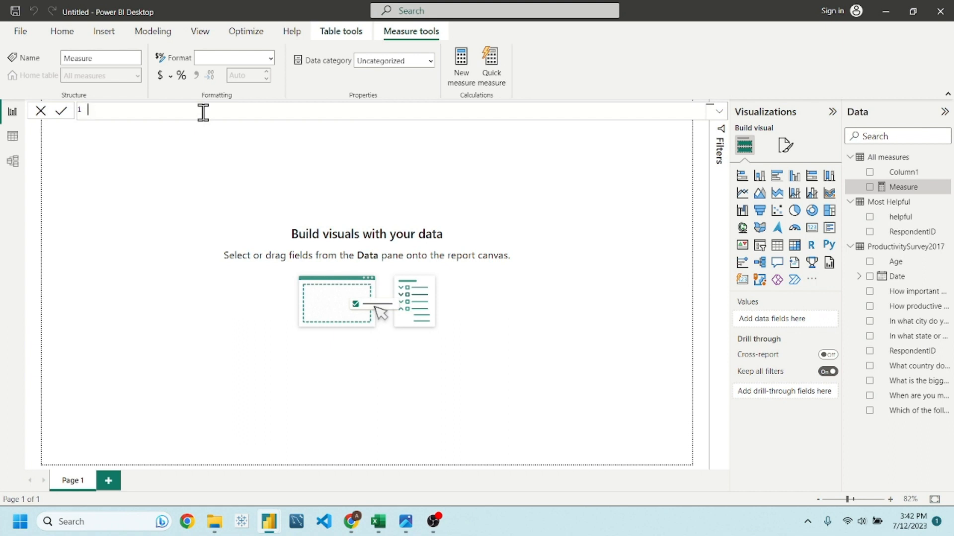
pyautogui.write('Total Respondents =')
# Step: Define Total Respondents as the COUNT of ProductivitySurvey2017[RespondentID] and commit the measure
pyautogui.write('Count')
pyautogui.press('Tab')
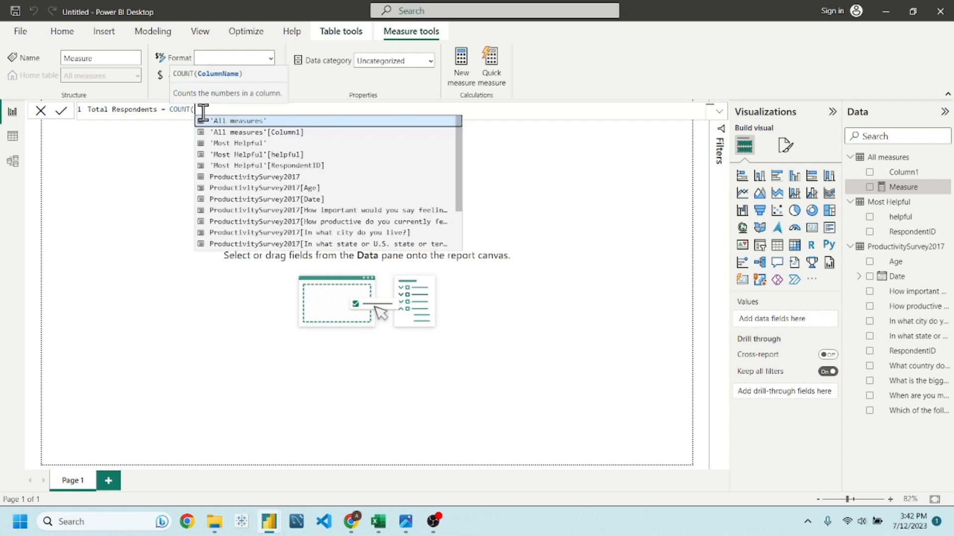
pyautogui.press('Down')
pyautogui.press('Down')
pyautogui.press('Down')
pyautogui.press('Down')
pyautogui.press('Down')
pyautogui.press('Down')
pyautogui.press('Down')
pyautogui.press('Down')
pyautogui.press('Down')
pyautogui.press('Down')
pyautogui.press('Down')
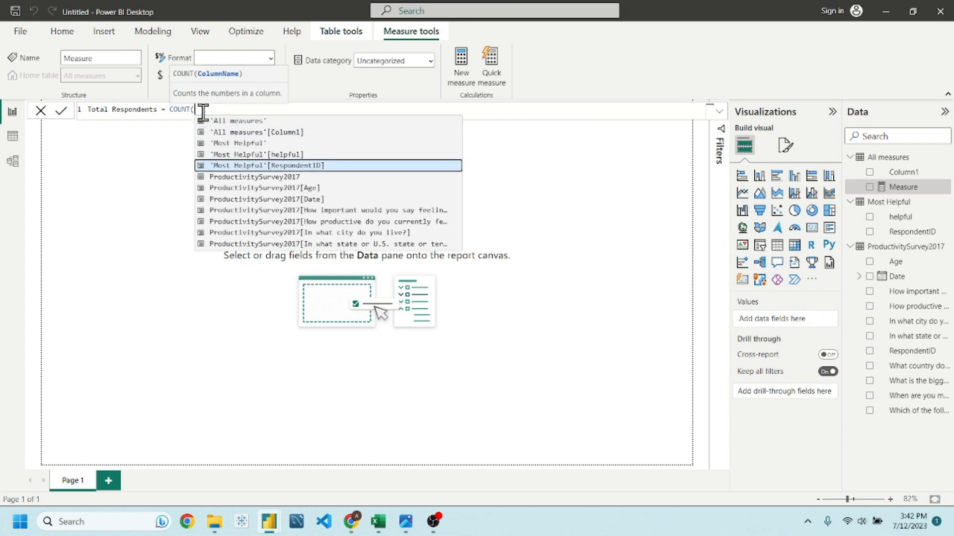
pyautogui.press('Down')
pyautogui.press('Down')
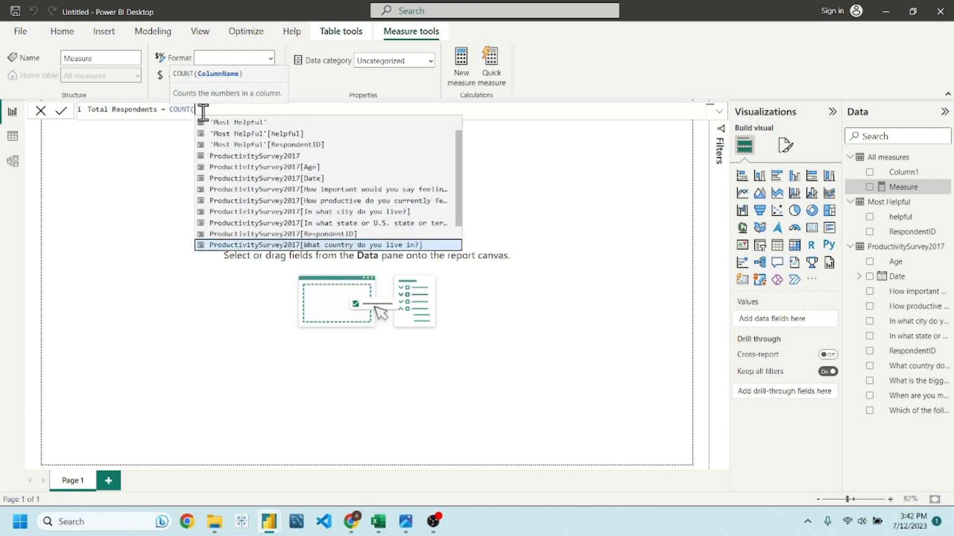
pyautogui.press('Up')
pyautogui.press('Tab')
pyautogui.write(')')
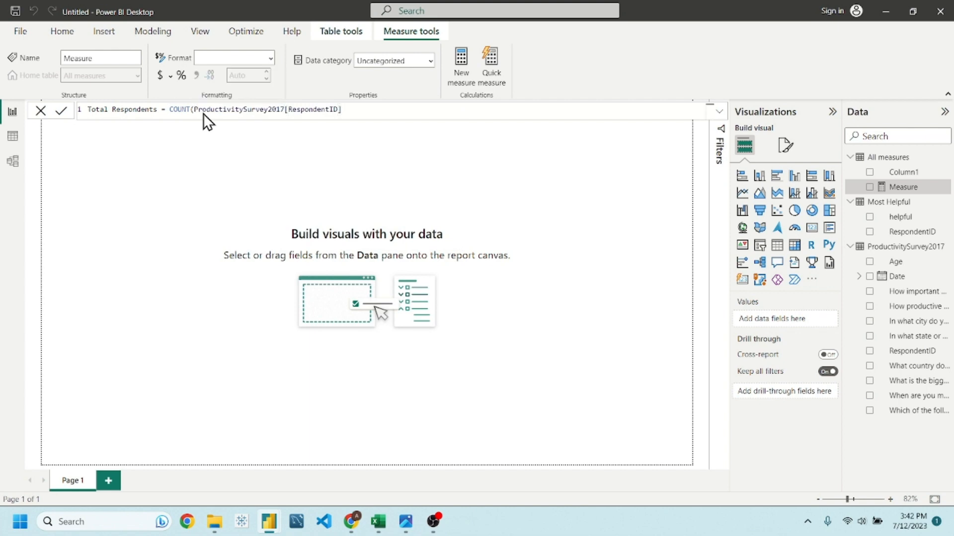
pyautogui.press('Return')
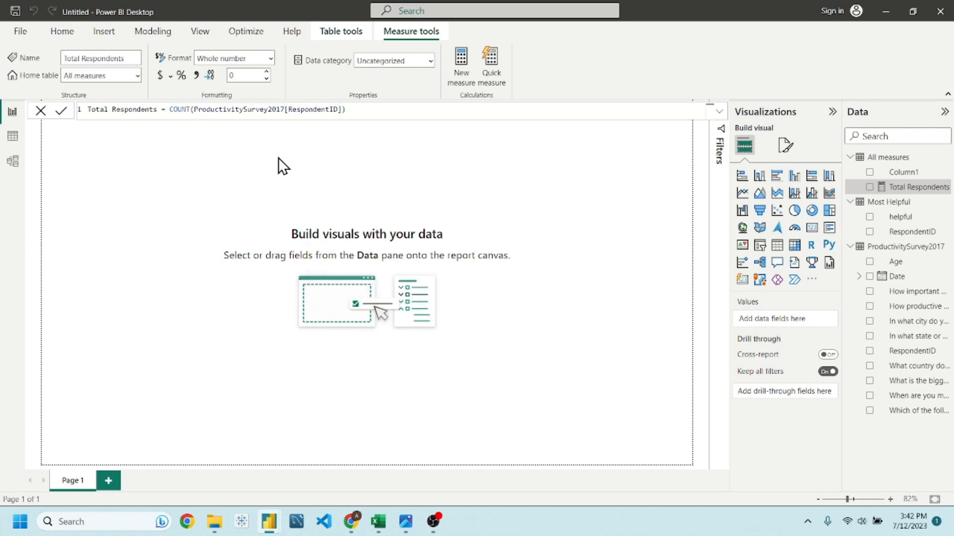
# Step: Examine the survey question columns, including the biggest challenge answers, in the Productivity2017 Excel workbook and return to Power BI
pyautogui.click(303, 165)
pyautogui.click(378, 522)
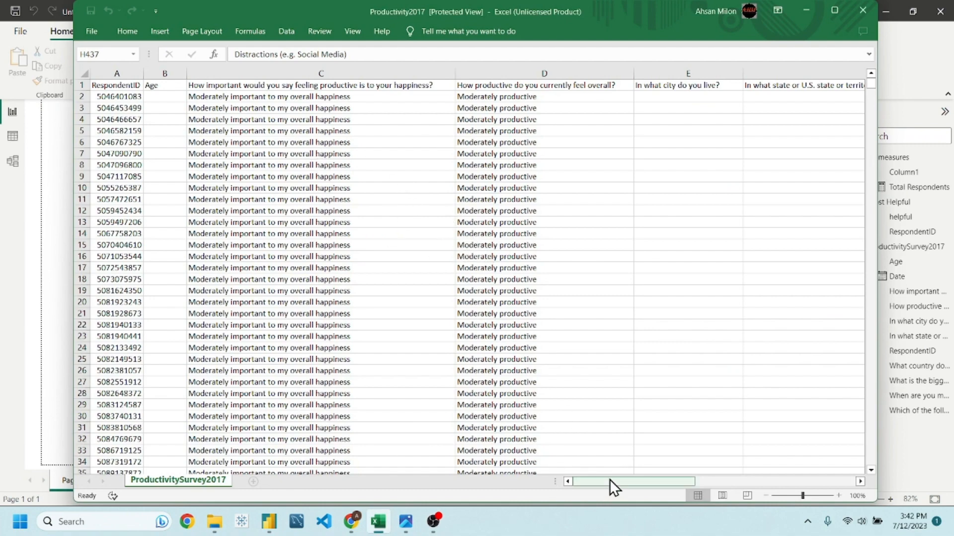
pyautogui.moveTo(610, 479); pyautogui.dragTo(751, 481)
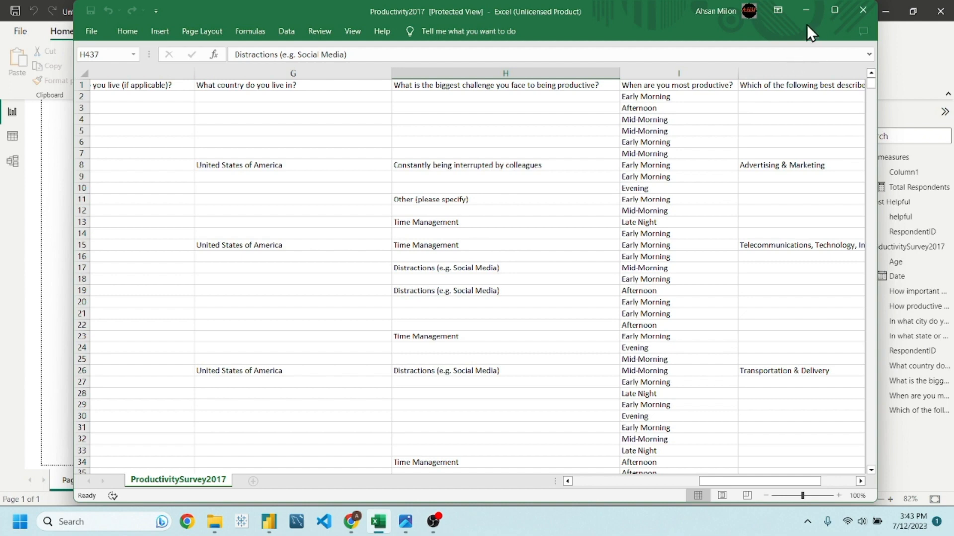
pyautogui.click(806, 11)
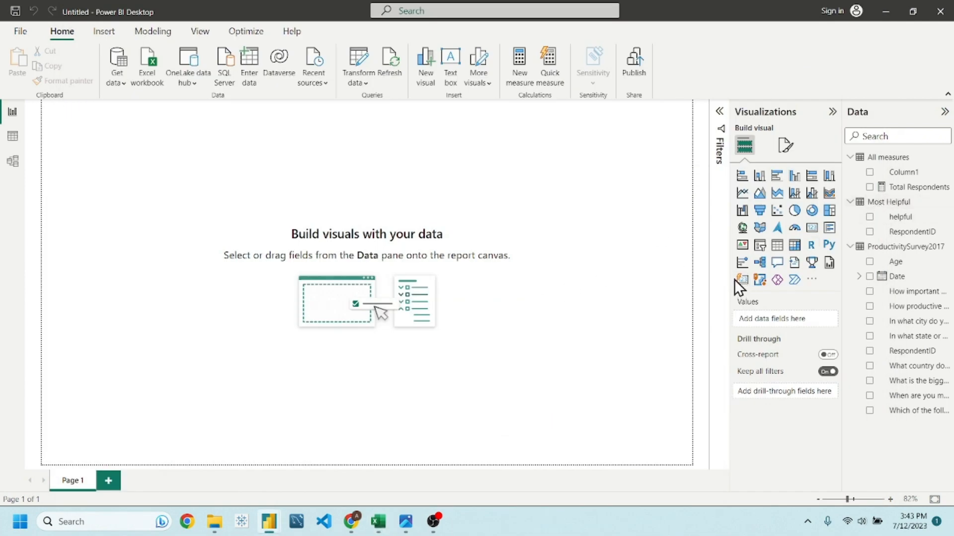
# Step: Add a new measure named "Challenge Distraction" to the All measures table, checking the challenge answers in the Productivity2017 Excel workbook
pyautogui.rightClick(890, 157)
pyautogui.click(595, 292)
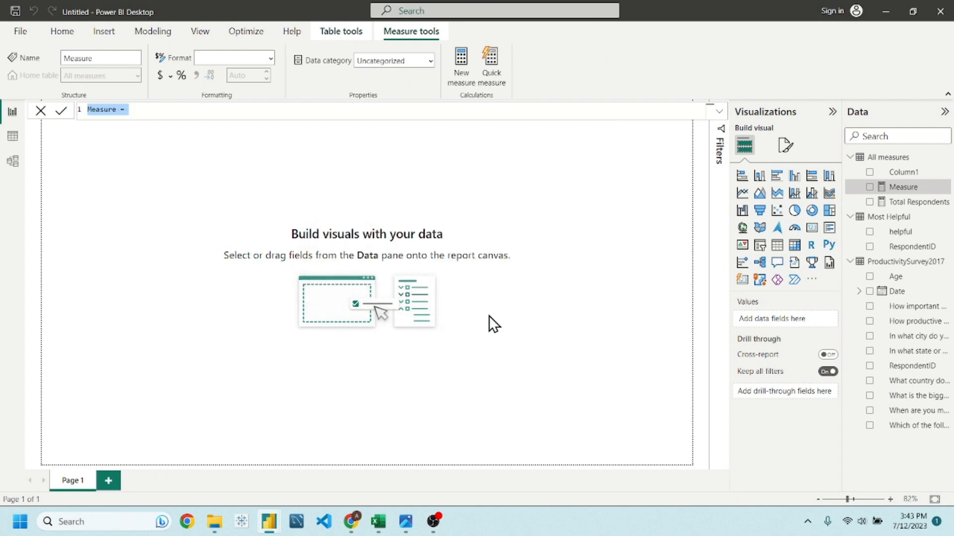
pyautogui.click(378, 520)
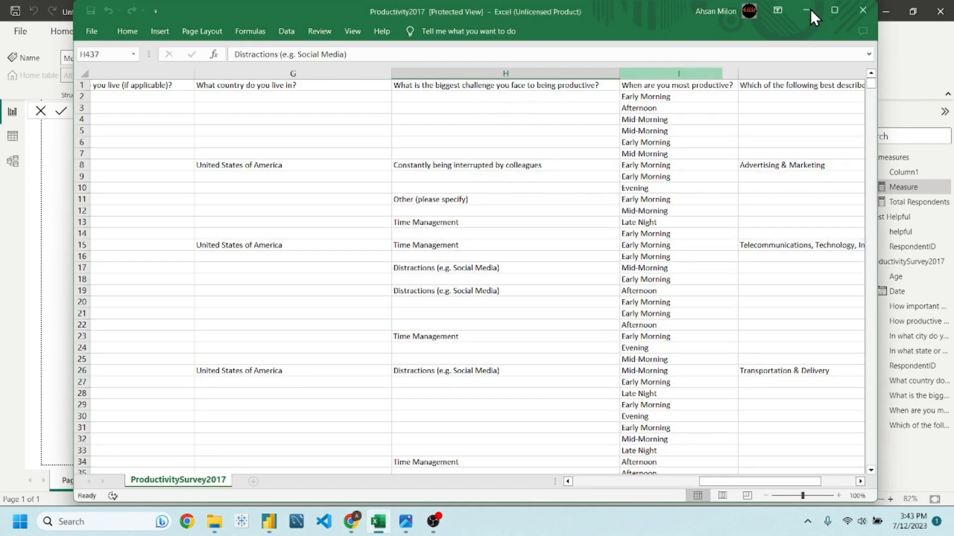
pyautogui.scroll(-6, 621, 229)
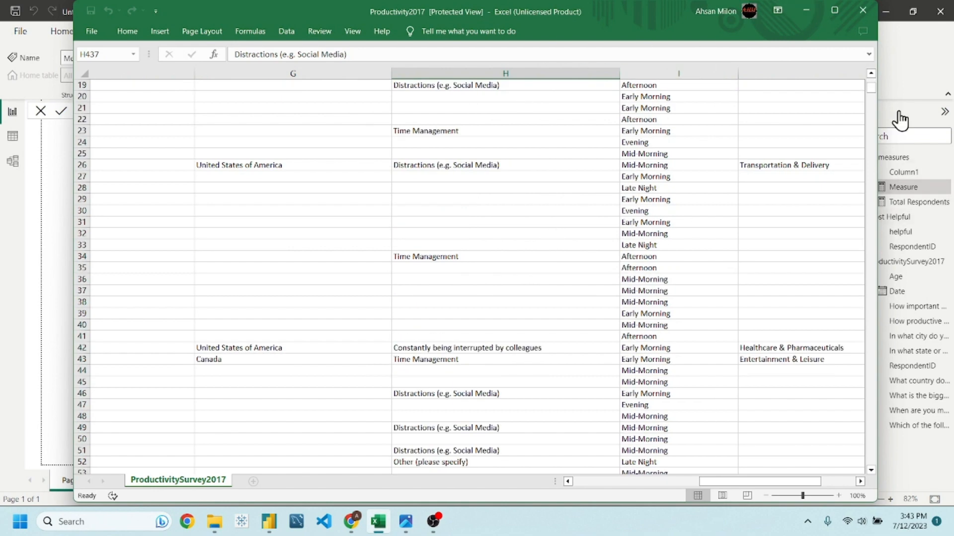
pyautogui.moveTo(870, 96); pyautogui.dragTo(871, 194)
pyautogui.moveTo(867, 242); pyautogui.dragTo(865, 243)
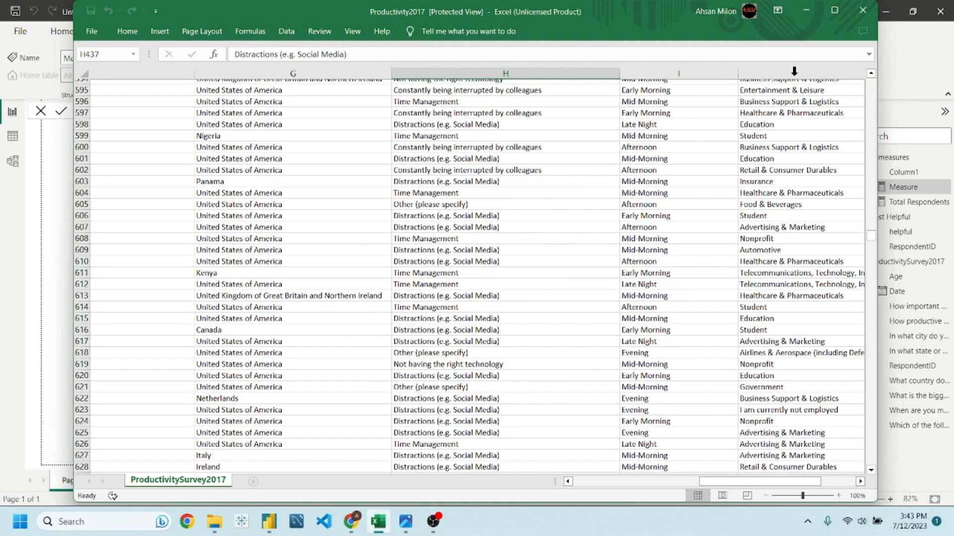
pyautogui.click(807, 10)
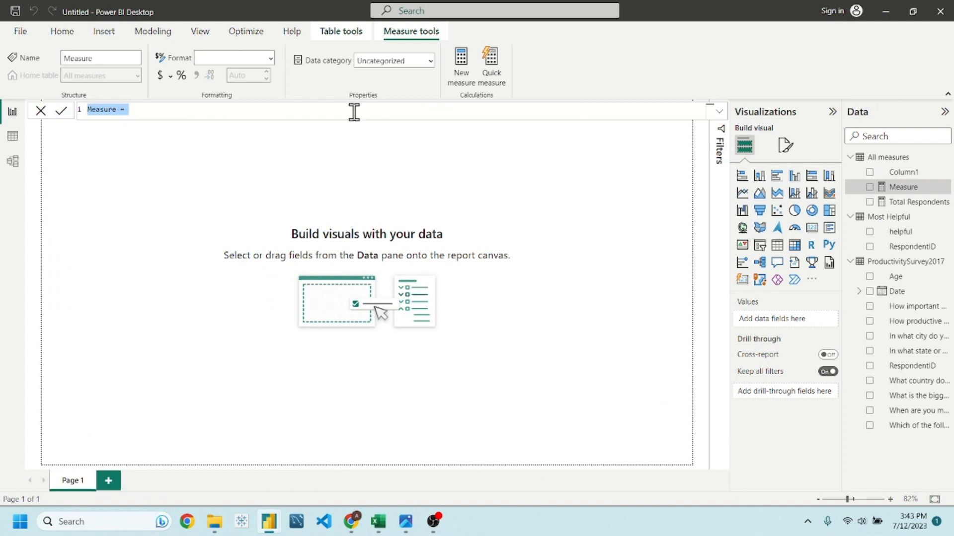
pyautogui.write('Challeng')
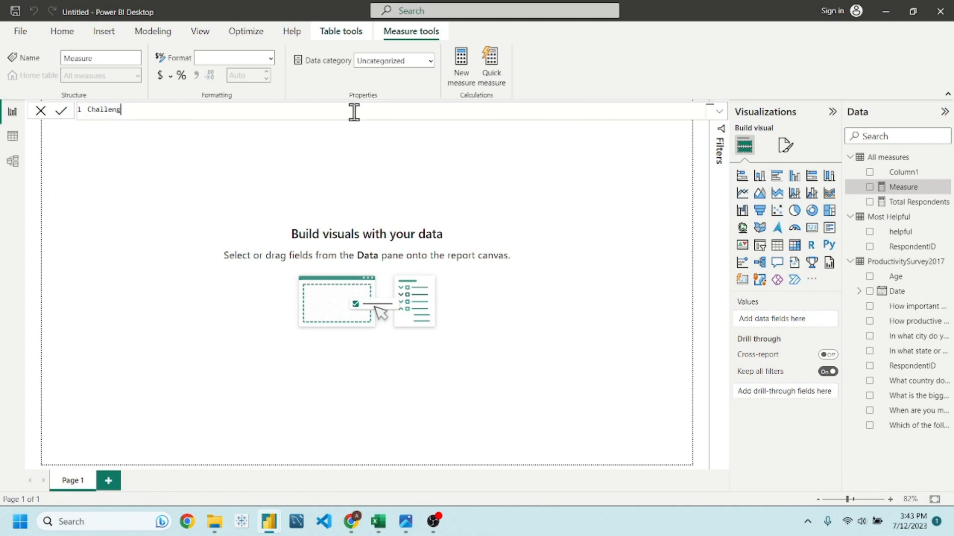
pyautogui.write('e Distraction =')
pyautogui.click(378, 522)
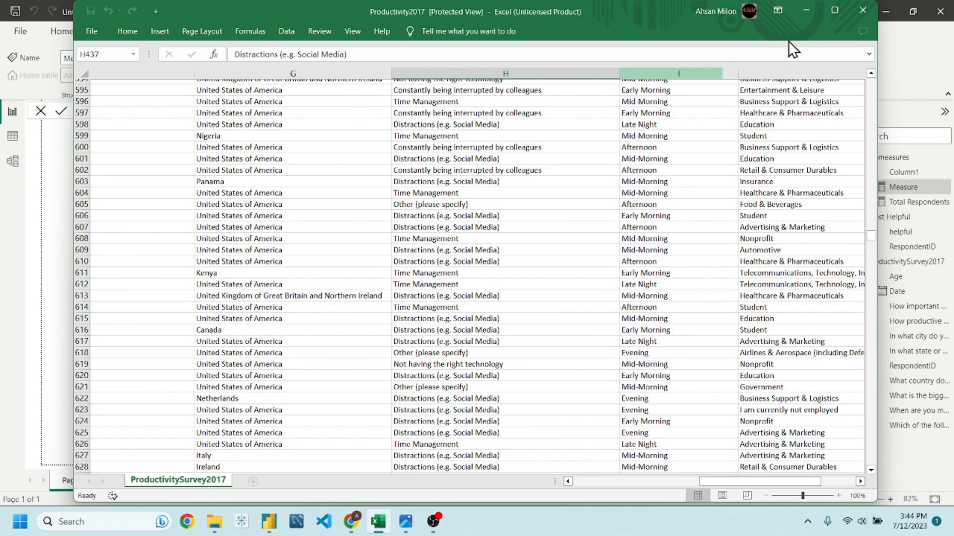
pyautogui.click(802, 18)
# Step: Enter a CALCULATE expression with COUNT of ProductivitySurvey2017[What is the biggest challenge you face to being productive?] as its first argument
pyautogui.write('Cal')
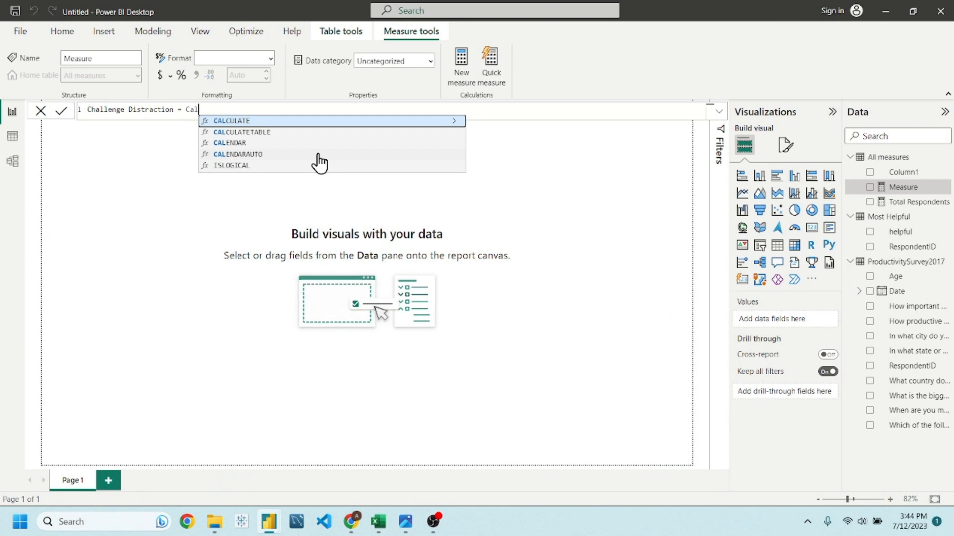
pyautogui.press('Tab')
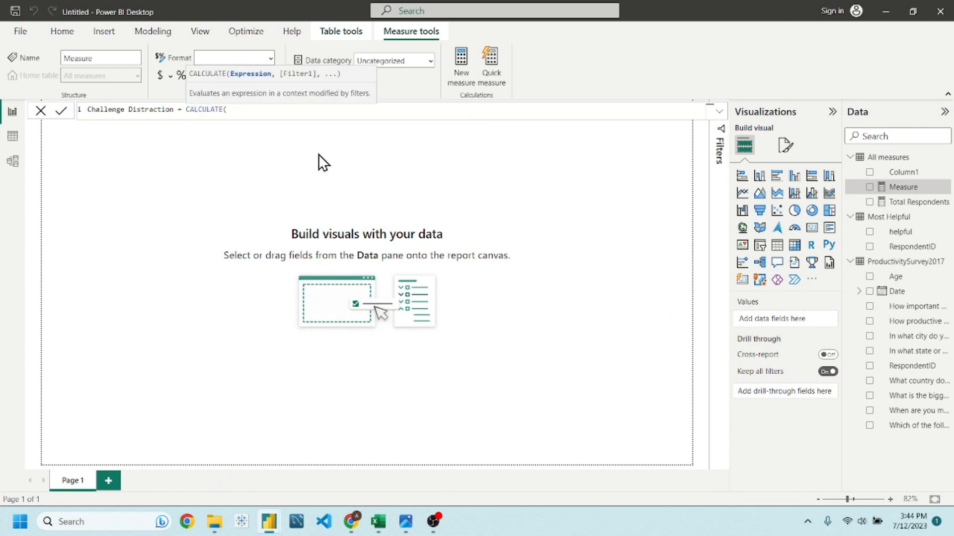
pyautogui.write('count')
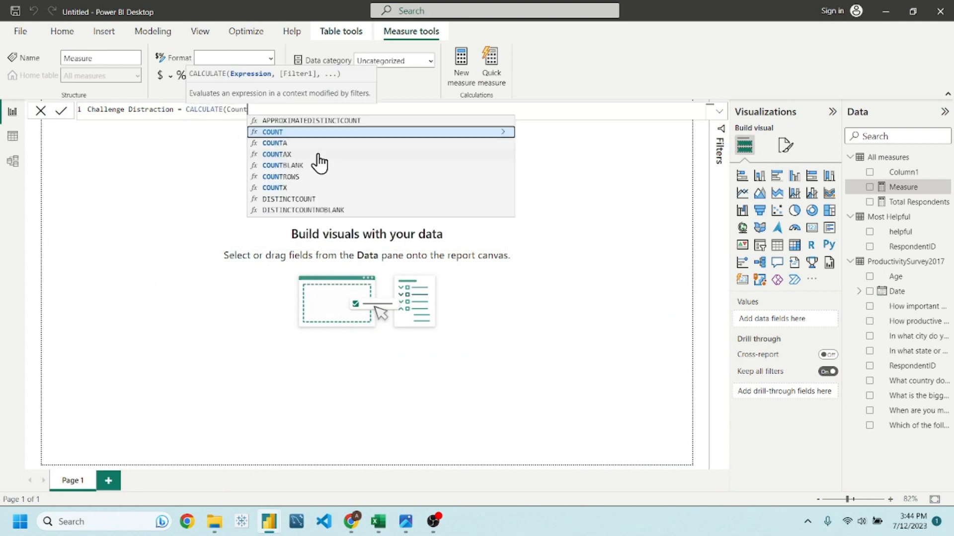
pyautogui.press('Tab')
pyautogui.press('Down')
pyautogui.press('Down')
pyautogui.press('Down')
pyautogui.press('Down')
pyautogui.press('Down')
pyautogui.press('Down')
pyautogui.press('Down')
pyautogui.press('Down')
pyautogui.press('Down')
pyautogui.press('Down')
pyautogui.press('Down')
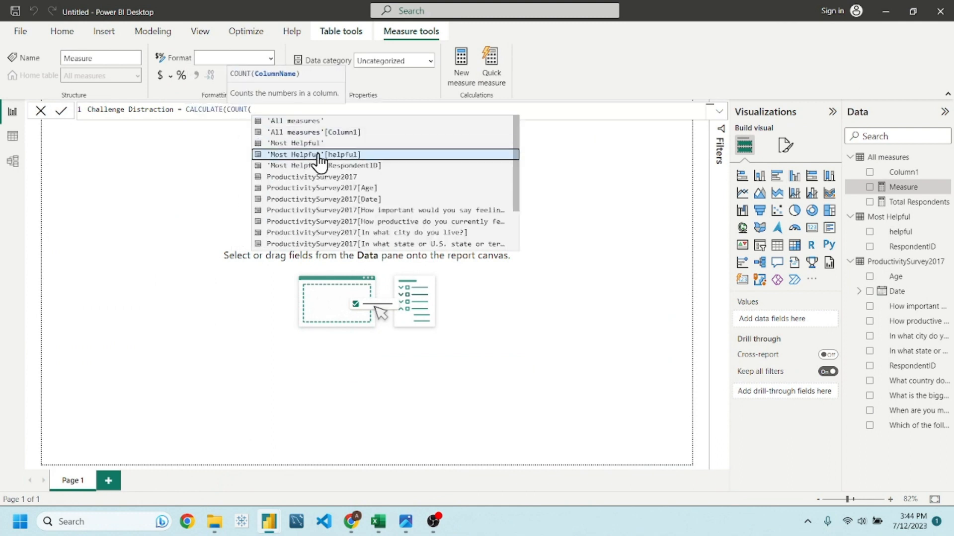
pyautogui.press('Down')
pyautogui.press('Down')
pyautogui.press('Down')
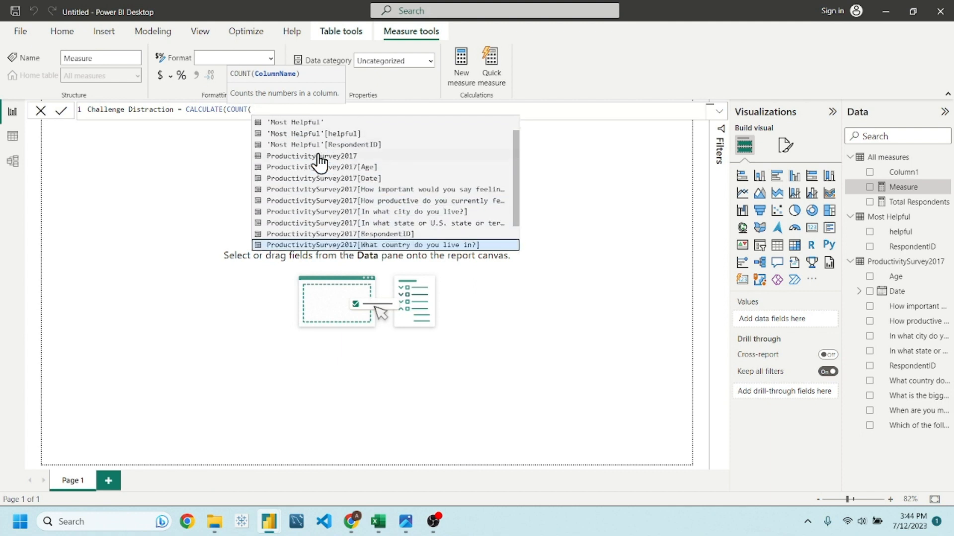
pyautogui.press('Up')
pyautogui.press('Down')
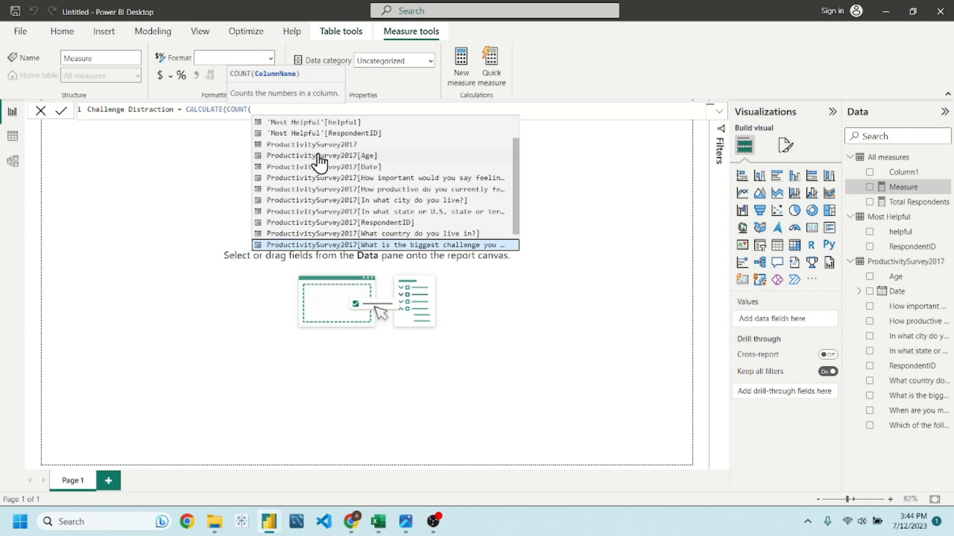
pyautogui.press('Tab')
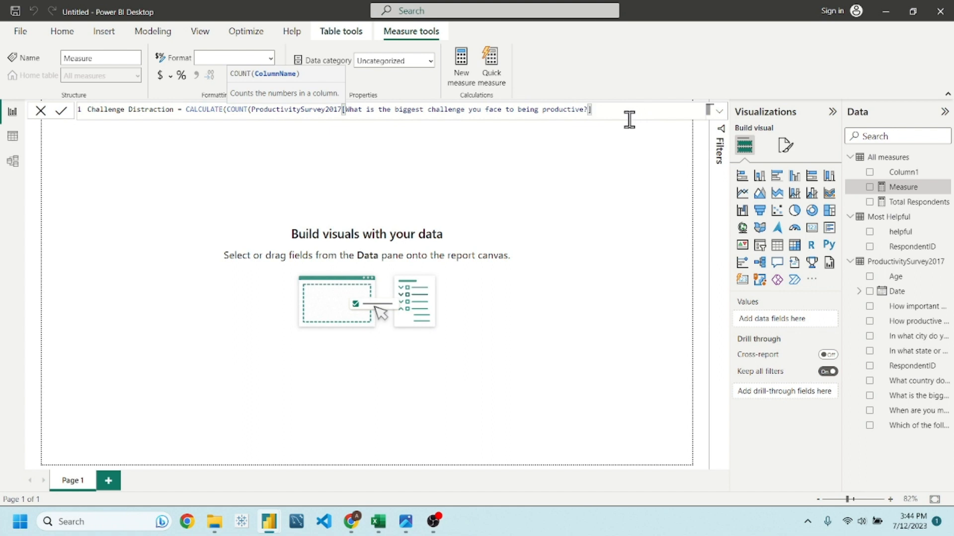
pyautogui.write('),')
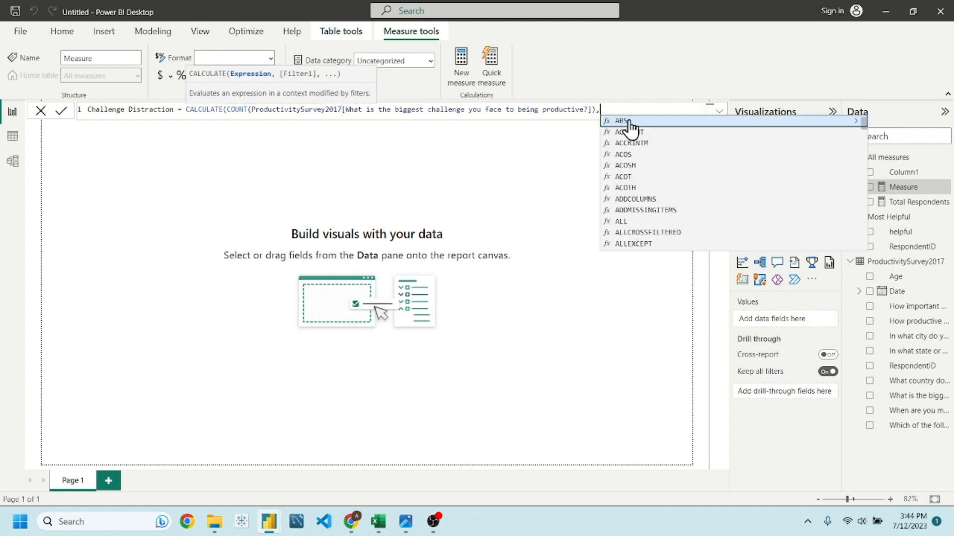
# Step: Add a FILTER function as the second CALCULATE argument, with ProductivitySurvey2017 as its table
pyautogui.write('Fil')
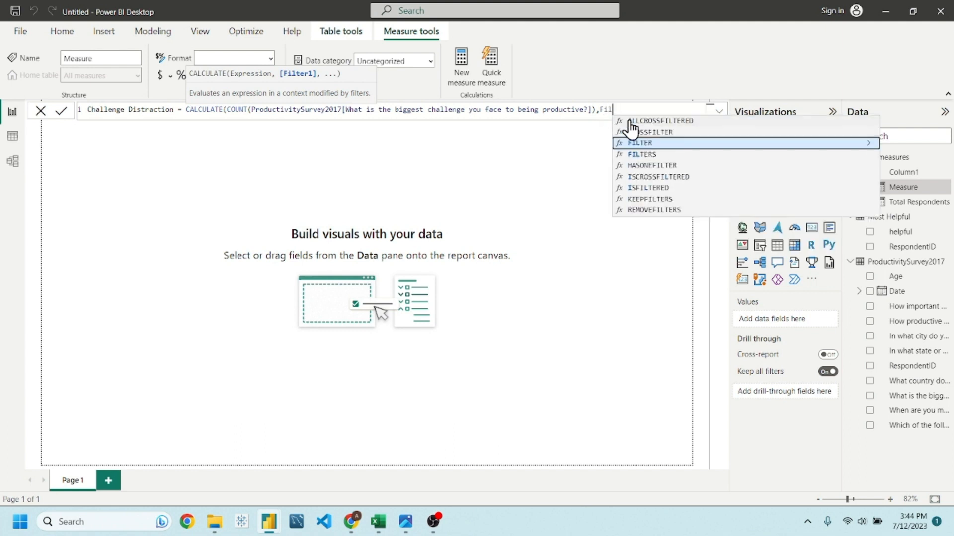
pyautogui.press('Tab')
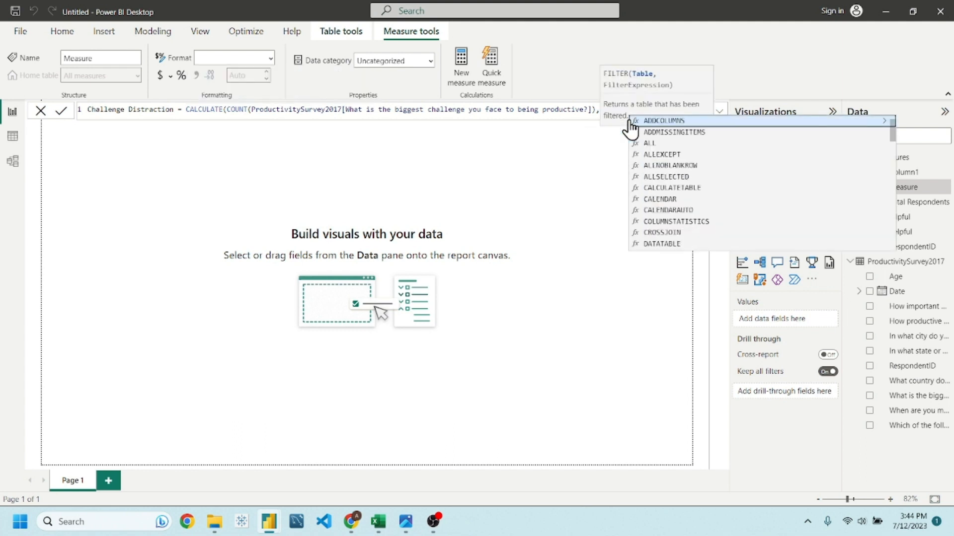
pyautogui.write('((')
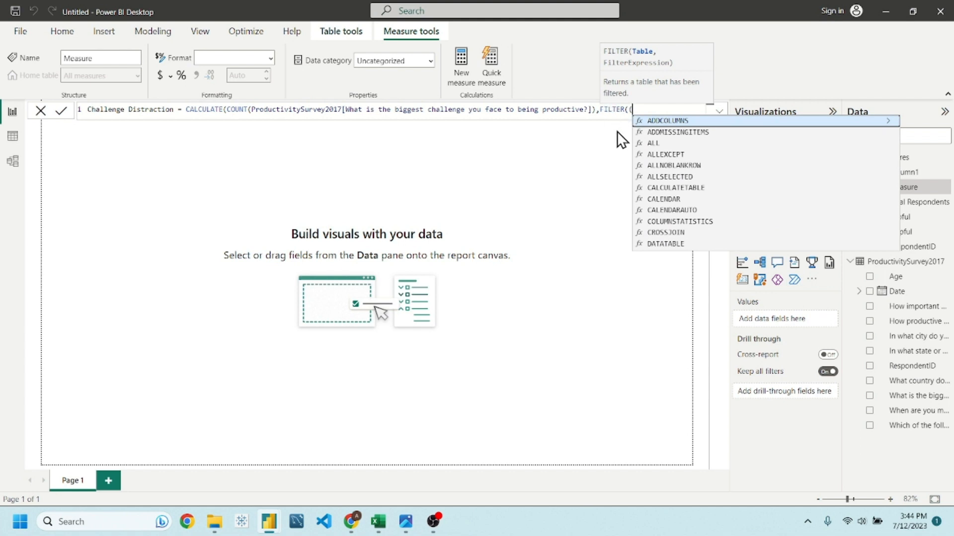
pyautogui.write('pro')
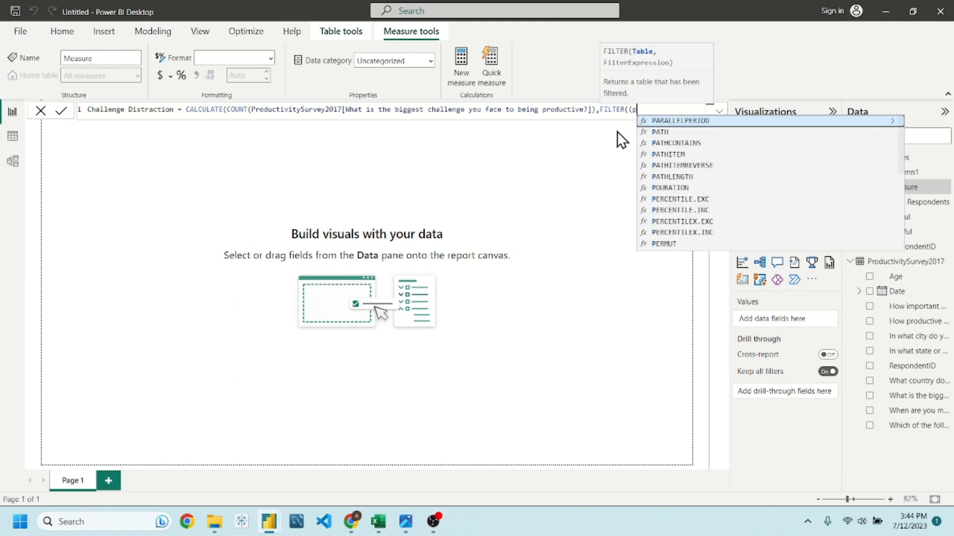
pyautogui.press('Down')
pyautogui.press('Tab')
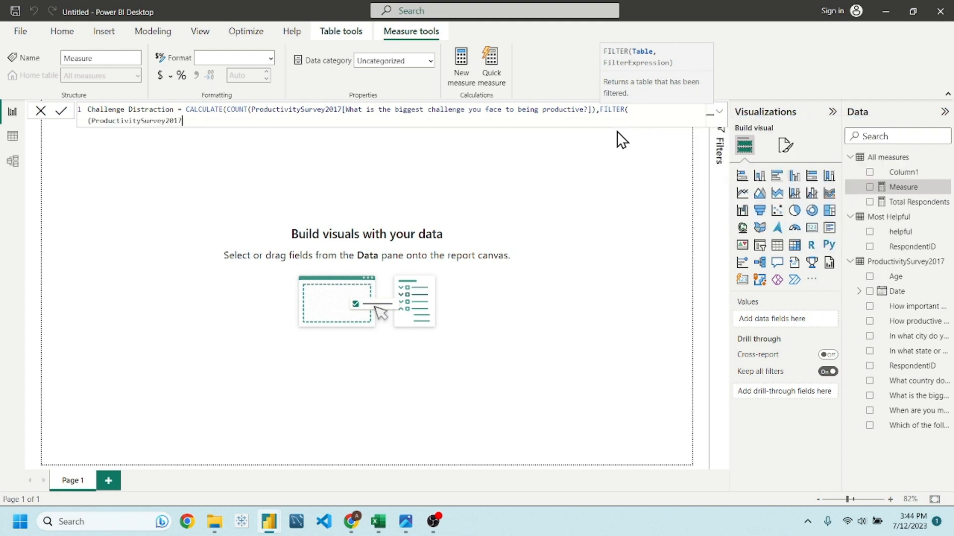
pyautogui.write(',')
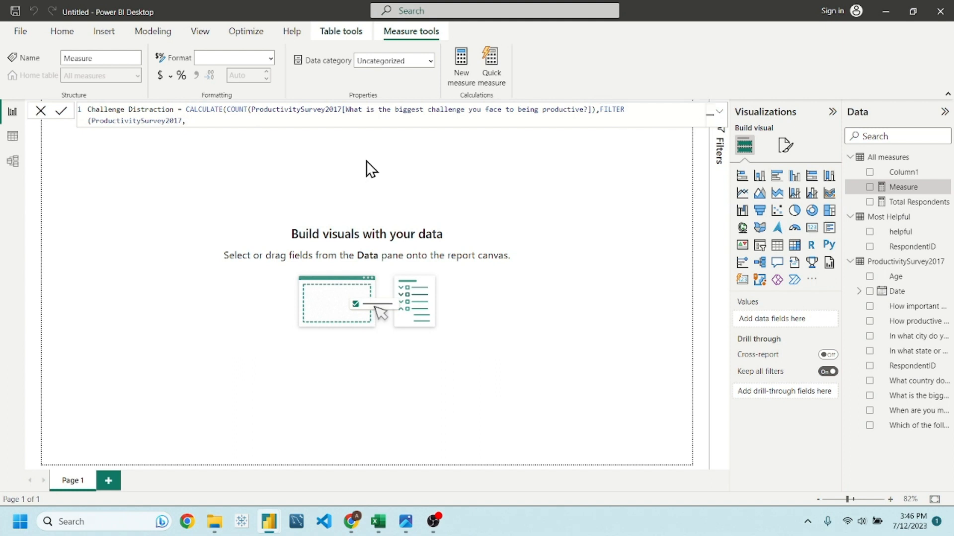
# Step: Begin the filter condition with ProductivitySurvey2017[What is the biggest challenge you face to being productive?] followed by an equals sign
pyautogui.write(' pr')
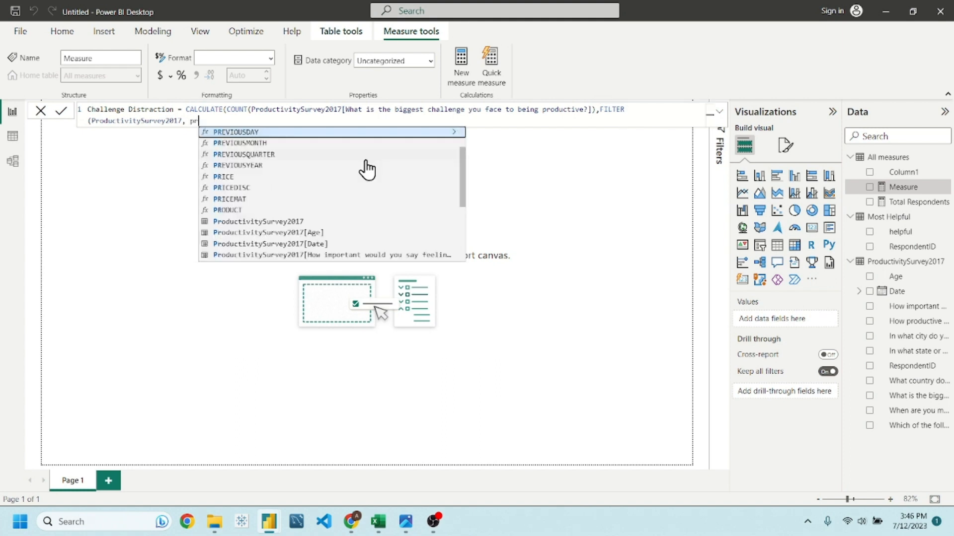
pyautogui.press('Down')
pyautogui.press('Down')
pyautogui.press('Down')
pyautogui.press('Down')
pyautogui.press('Down')
pyautogui.press('Down')
pyautogui.press('Down')
pyautogui.press('Down')
pyautogui.press('Down')
pyautogui.press('Down')
pyautogui.press('Down')
pyautogui.press('Down')
pyautogui.press('Down')
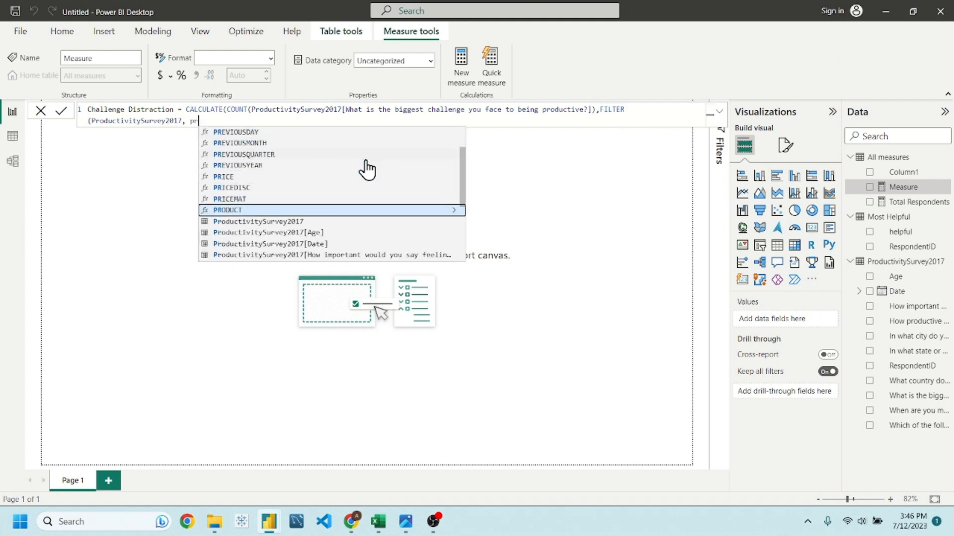
pyautogui.press('Down')
pyautogui.press('Down')
pyautogui.press('Down')
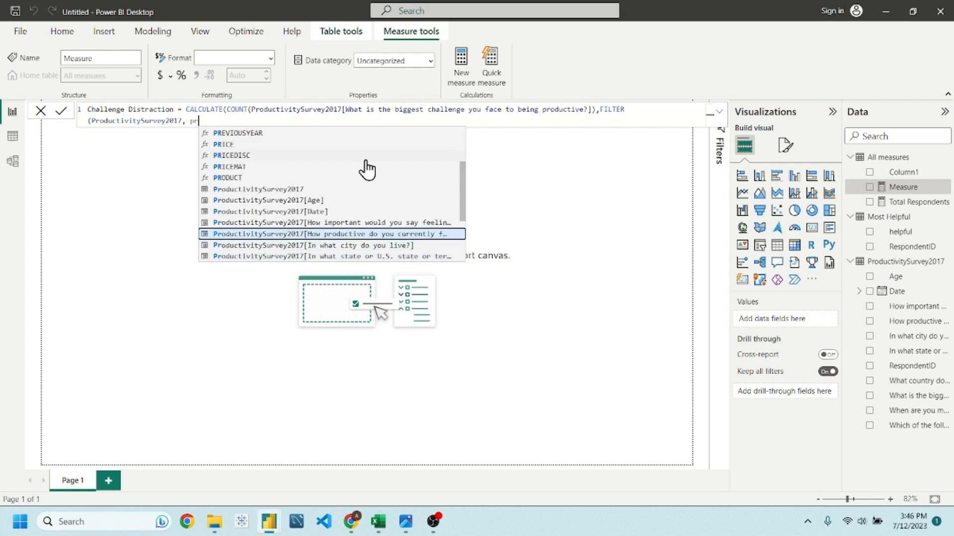
pyautogui.press('Down')
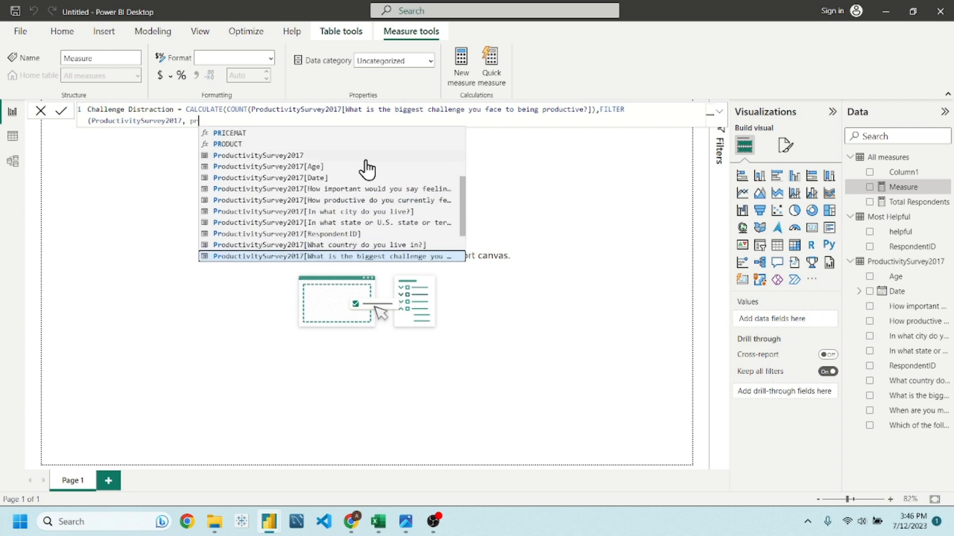
pyautogui.press('Tab')
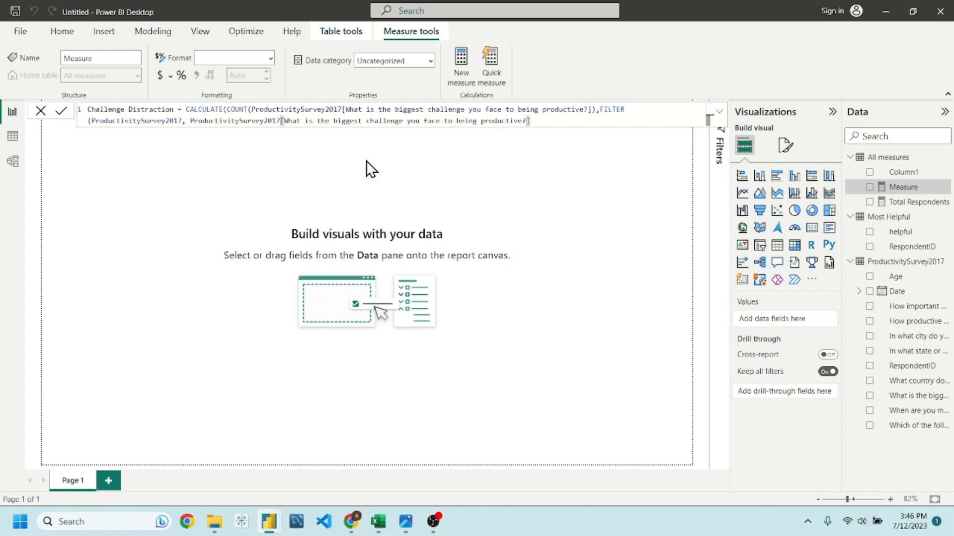
pyautogui.write(')')
pyautogui.press('BackSpace')
pyautogui.write('=')
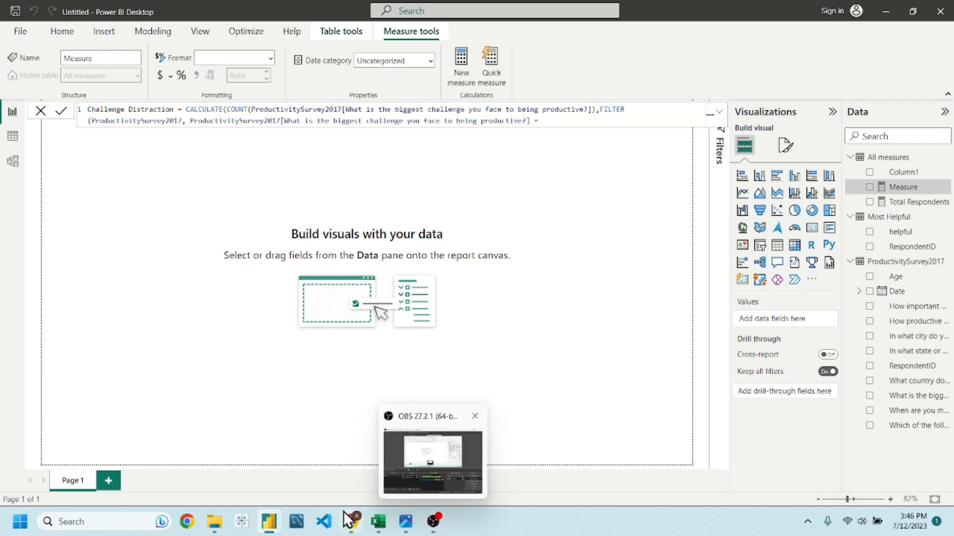
# Step: Copy a "Distractions (e.g. Social Media)" answer from the Productivity2017 Excel workbook and return to Power BI
pyautogui.click(375, 522)
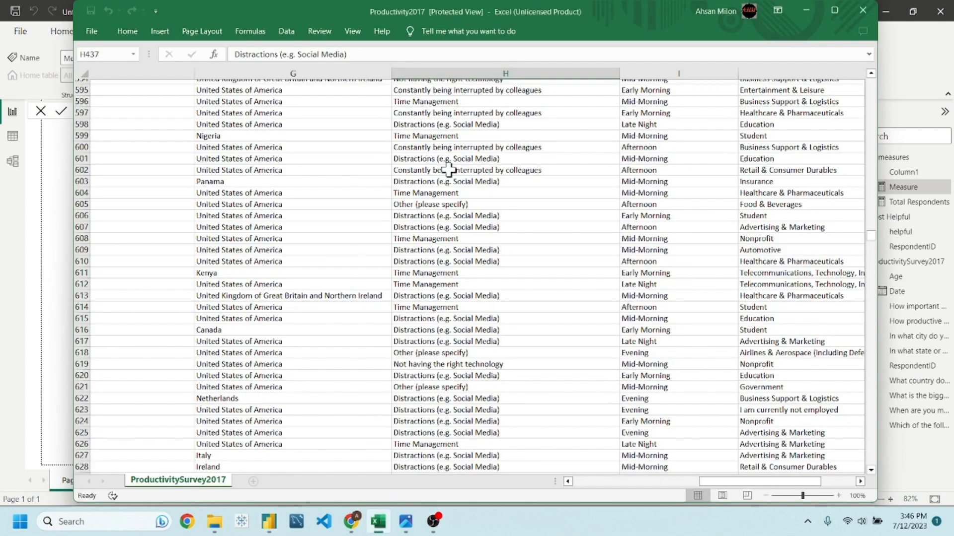
pyautogui.scroll(3, 466, 191)
pyautogui.scroll(-1, 427, 209)
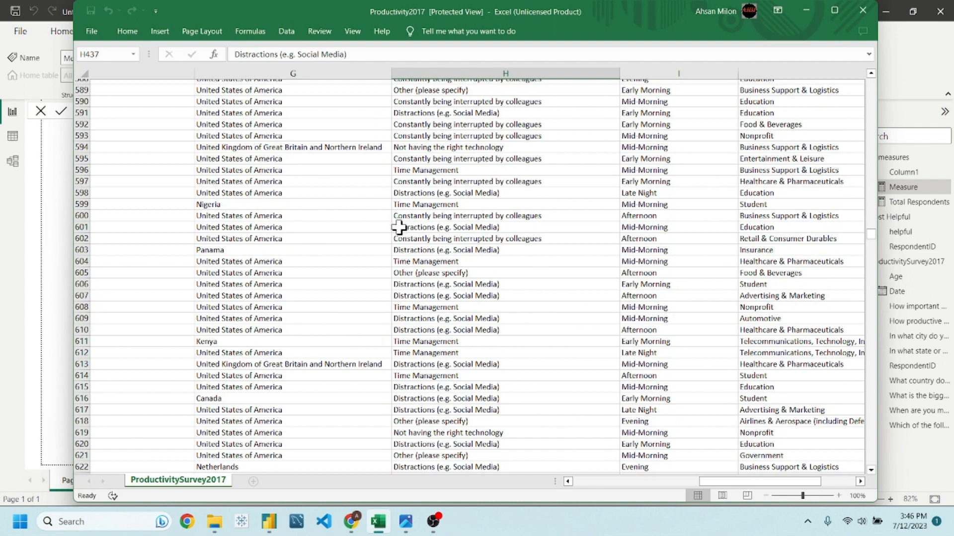
pyautogui.click(442, 227)
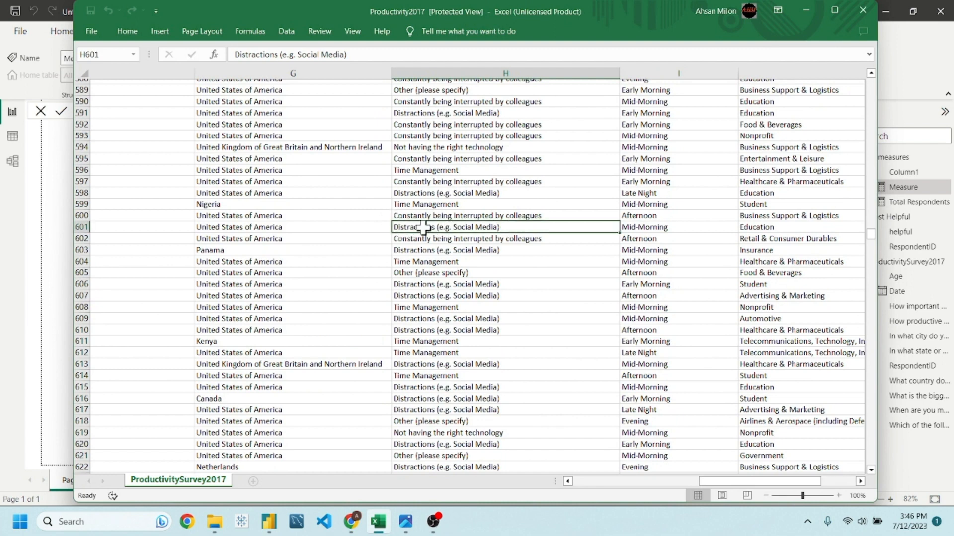
pyautogui.hotkey('ctrl', 'c')
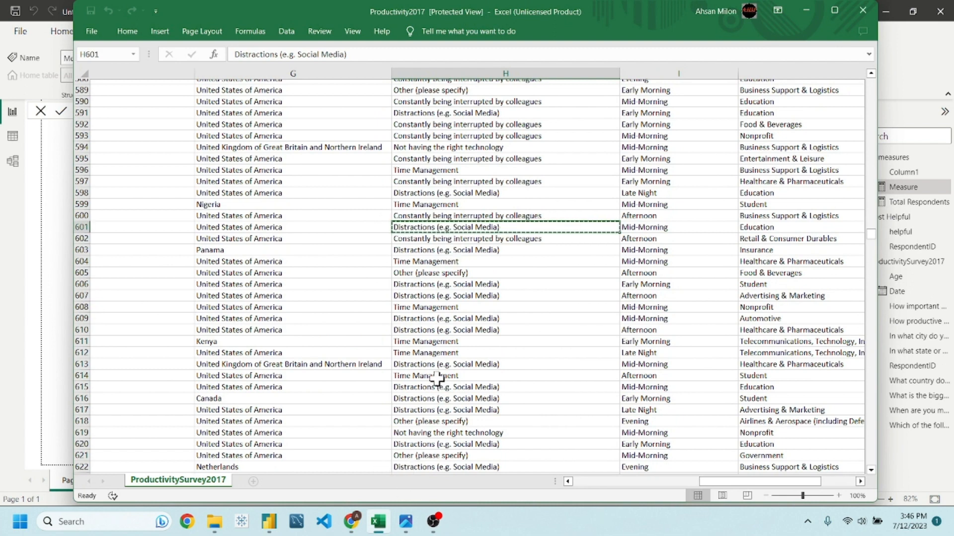
pyautogui.hotkey('alt', 'Tab')
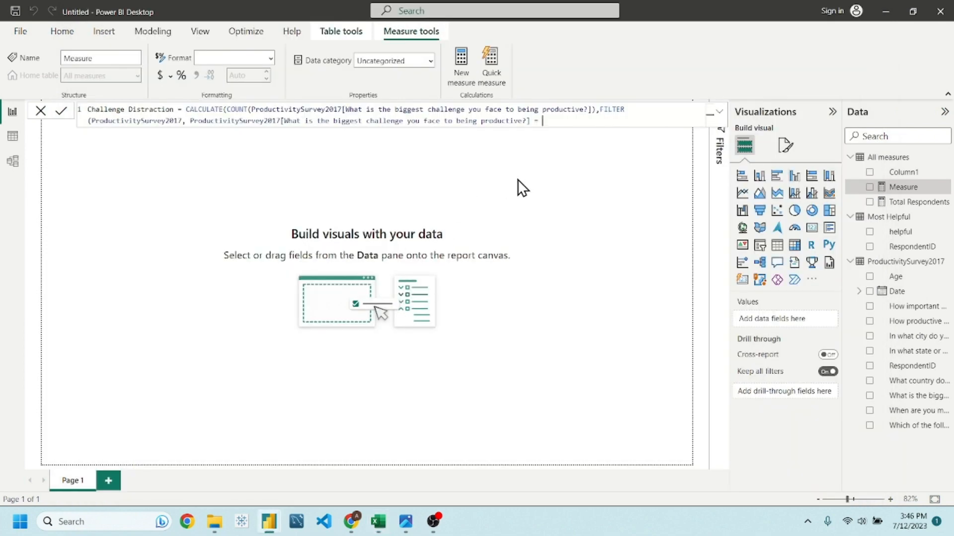
# Step: Complete the filter condition with the quoted text "Distractions (e.g. Social Media)", close the parentheses and commit the Challenge Distraction measure
pyautogui.hotkey('ctrl', 'v')
pyautogui.hotkey('ctrl', 'z')
pyautogui.write('"')
pyautogui.hotkey('ctrl', 'v')
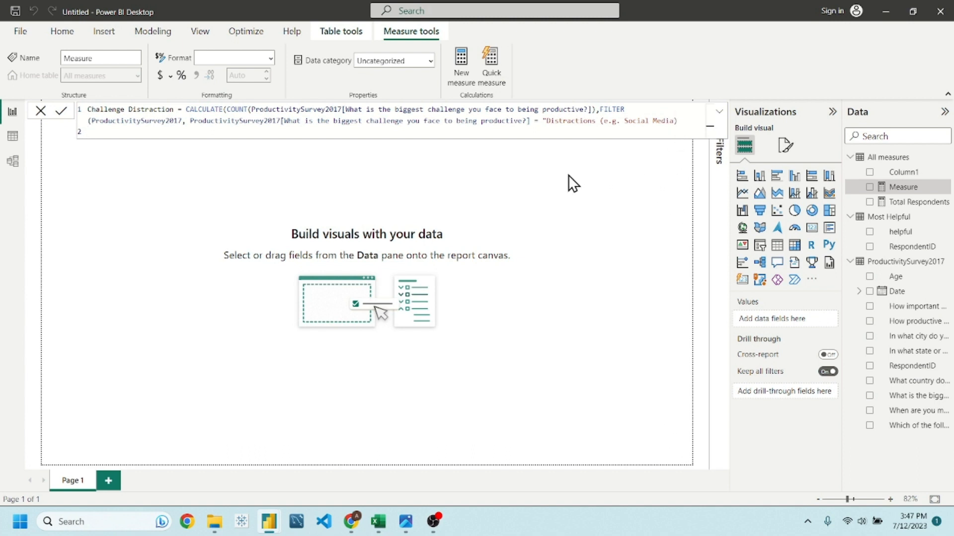
pyautogui.press('BackSpace')
pyautogui.write('"')
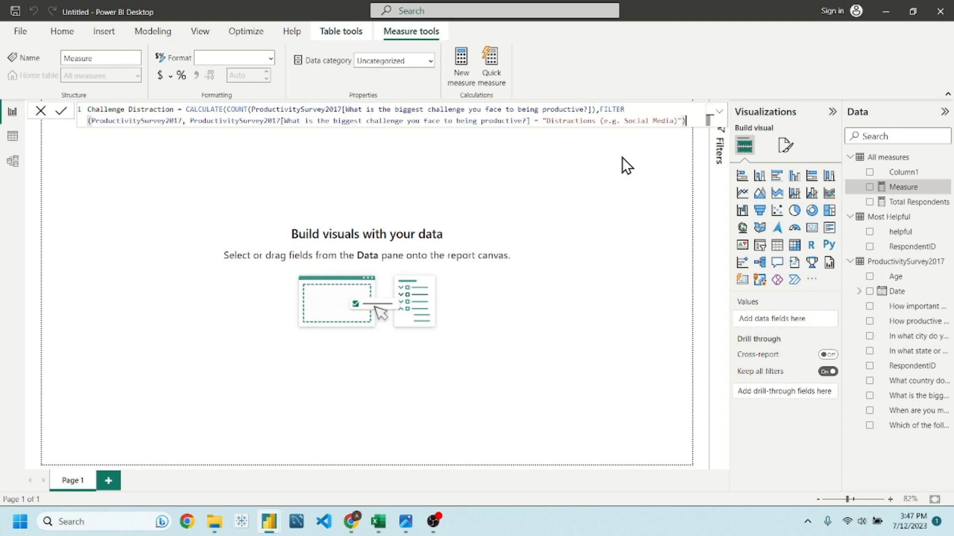
pyautogui.write(')')
pyautogui.press('Return')
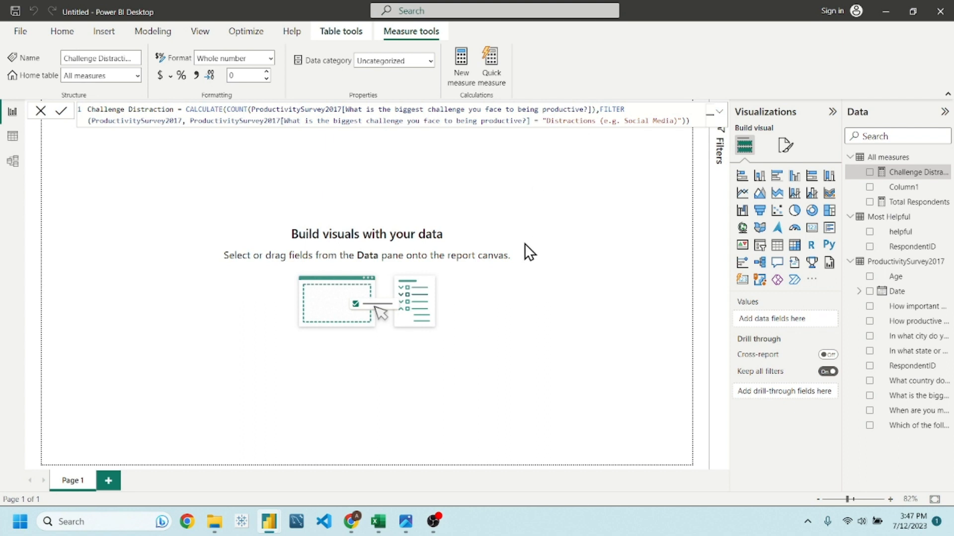
pyautogui.click(568, 198)
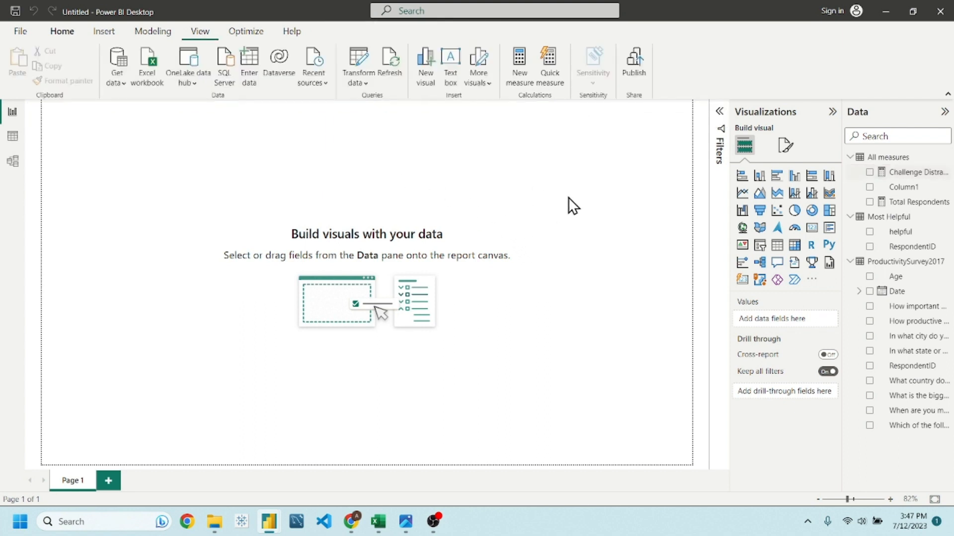
pyautogui.rightClick(875, 157)
pyautogui.click(826, 177)
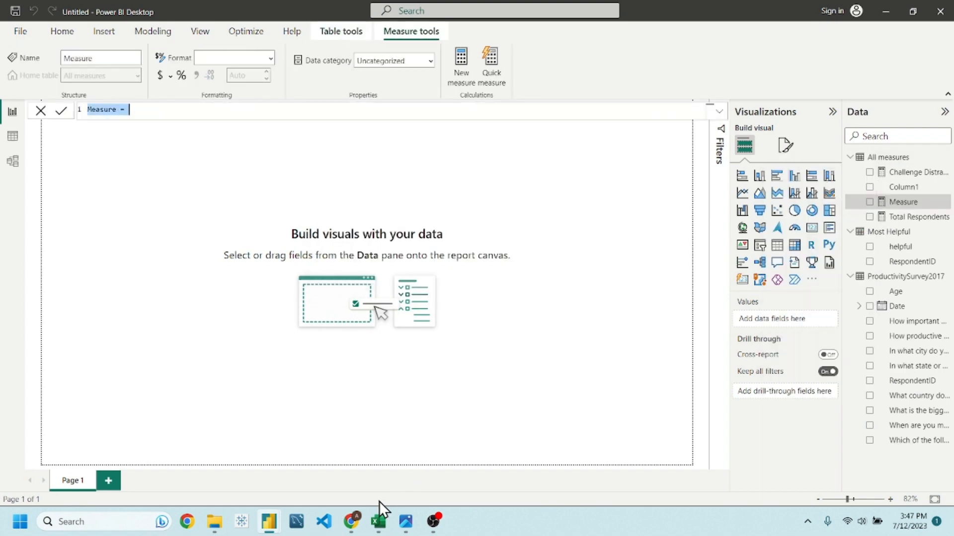
pyautogui.click(379, 521)
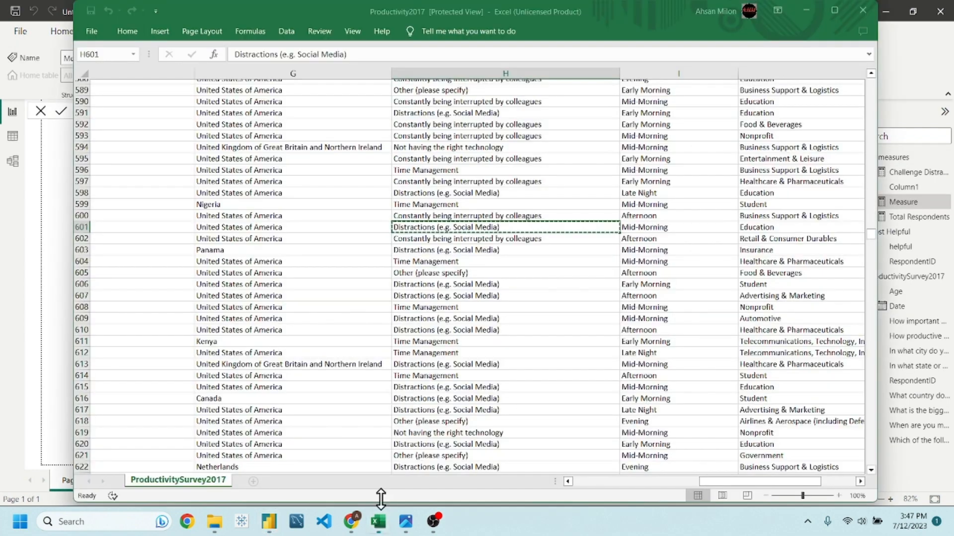
pyautogui.click(429, 241)
pyautogui.hotkey('ctrl', 'c')
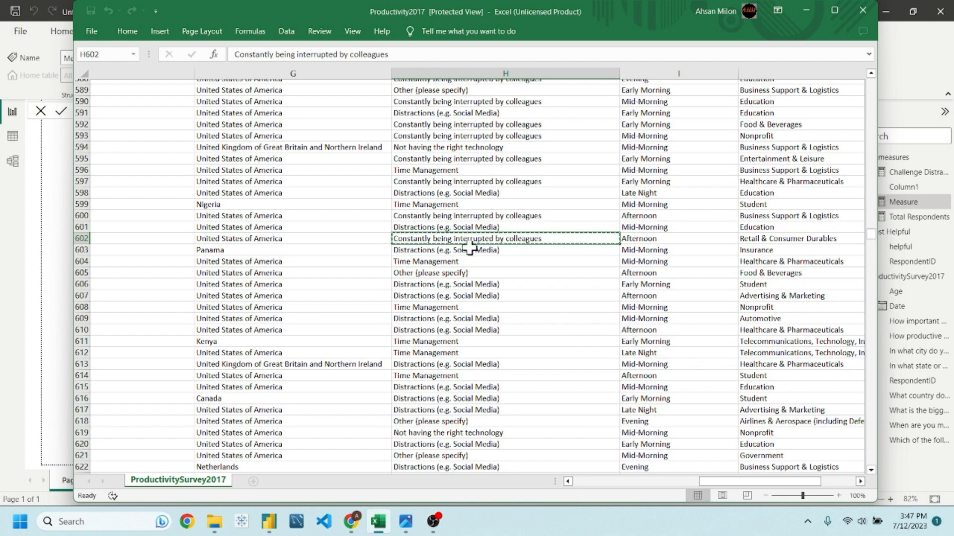
pyautogui.click(58, 233)
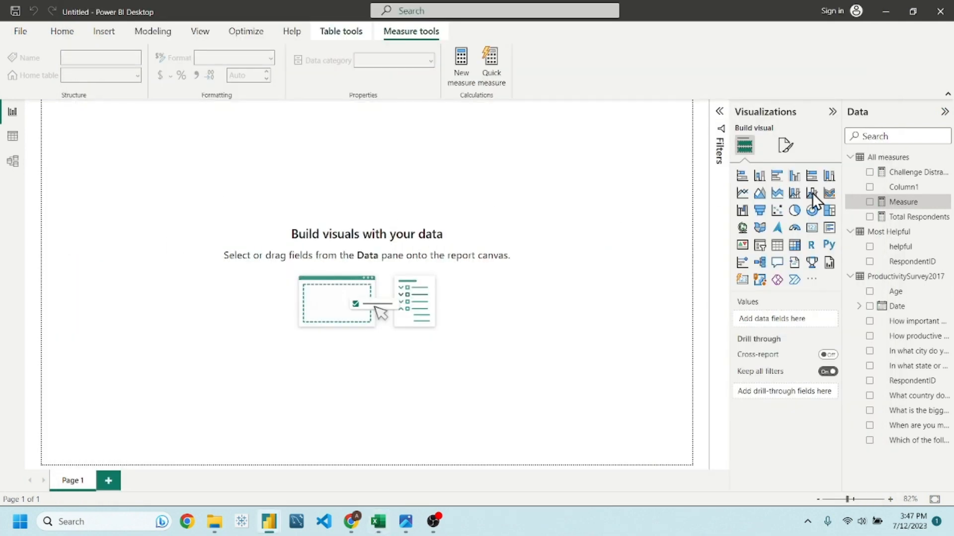
pyautogui.press('Delete')
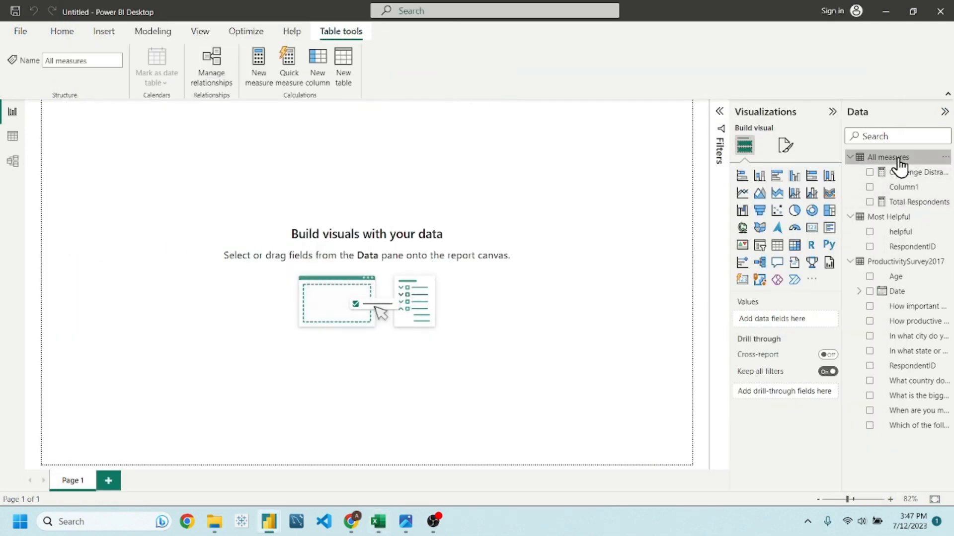
# Step: Add a new measure named "Challenge Interruptions" to the All measures table
pyautogui.rightClick(900, 165)
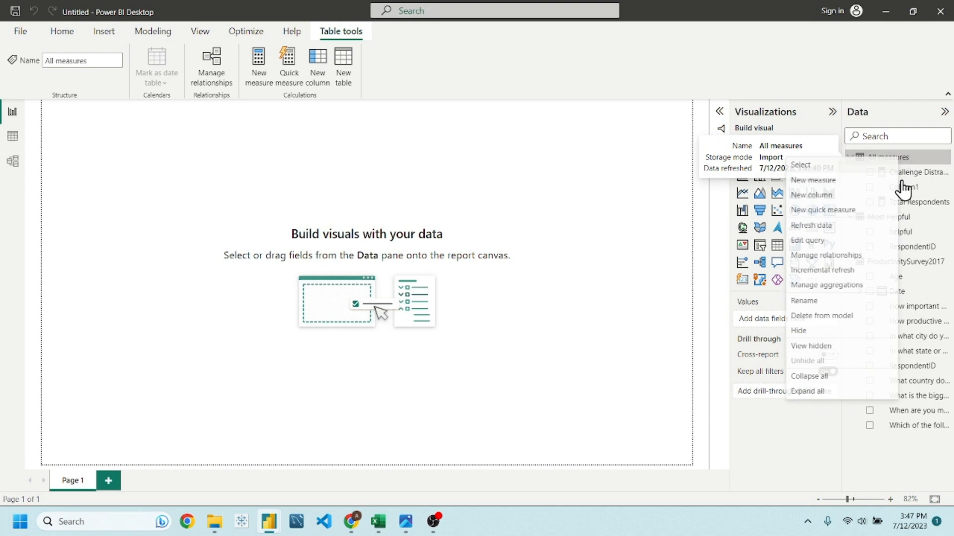
pyautogui.click(839, 183)
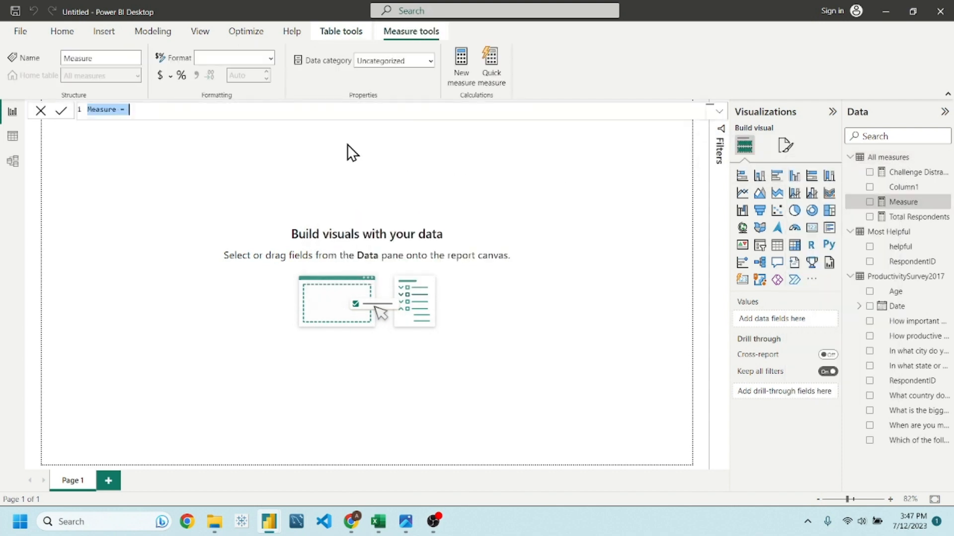
pyautogui.write('Challen')
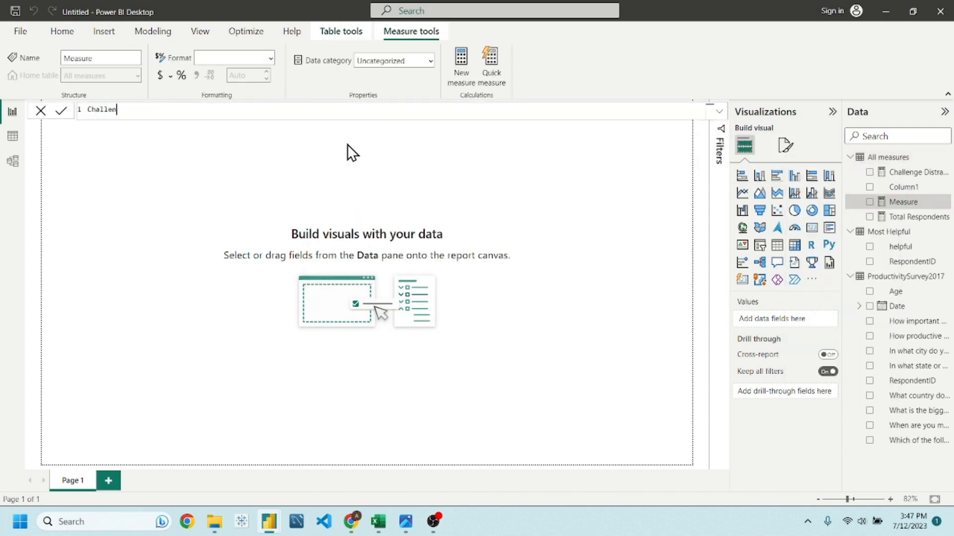
pyautogui.write('ge Interruptions =')
# Step: Copy the whole CALCULATE expression from the Challenge Distraction measure into the Challenge Interruptions measure after the equals sign
pyautogui.click(900, 175)
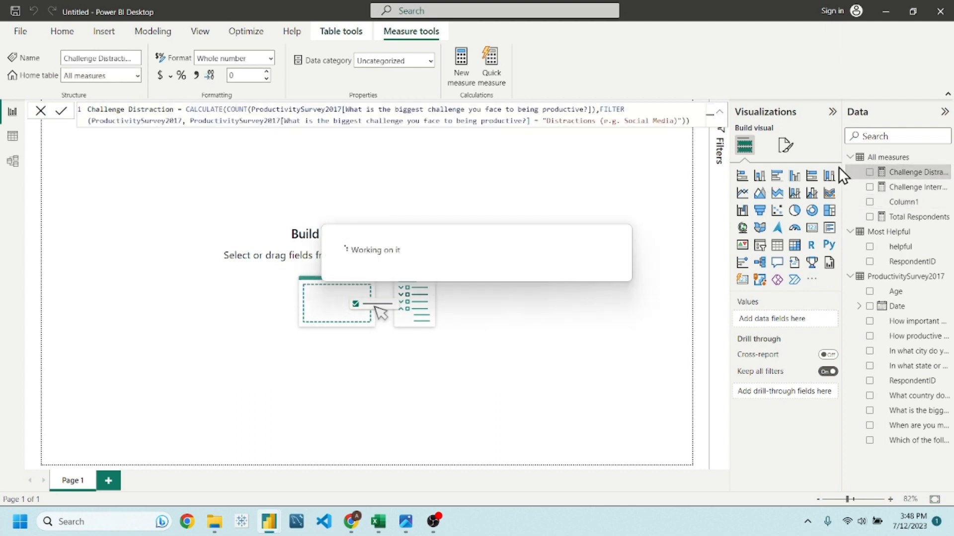
pyautogui.moveTo(187, 109); pyautogui.dragTo(244, 117)
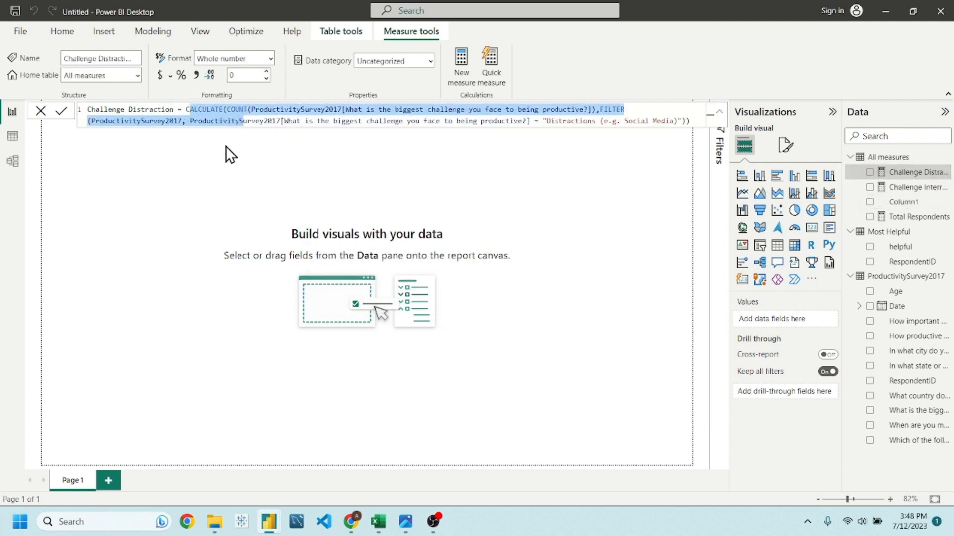
pyautogui.moveTo(187, 109); pyautogui.dragTo(688, 124)
pyautogui.write('))')
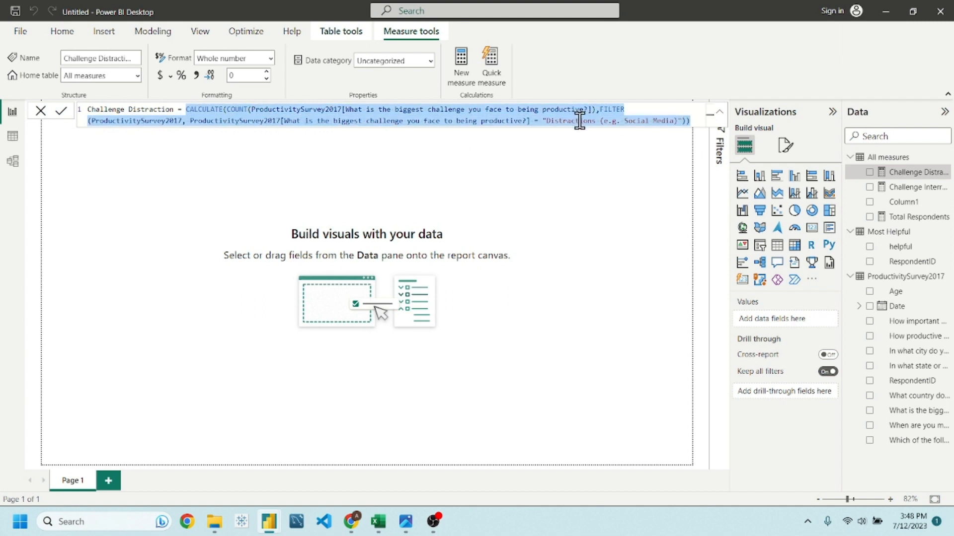
pyautogui.click(909, 185)
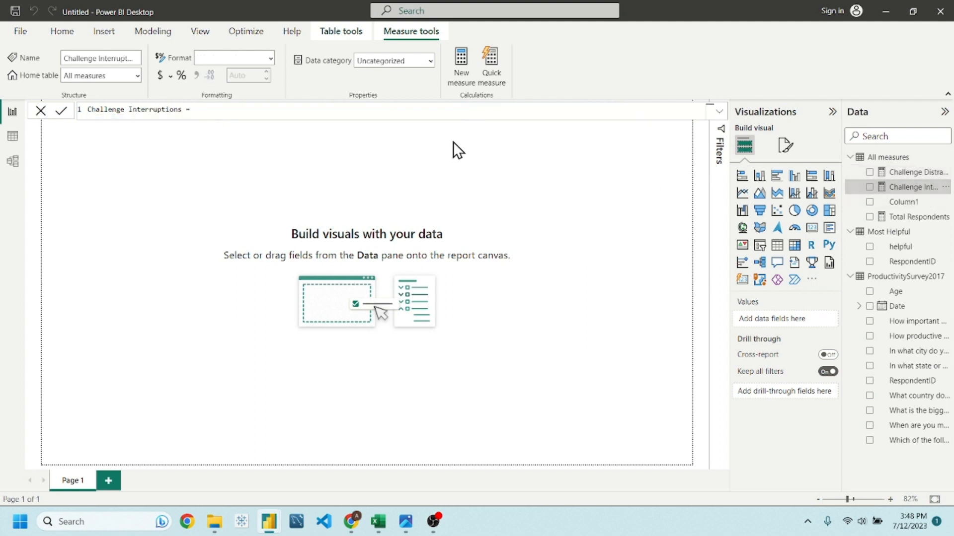
pyautogui.click(339, 111)
pyautogui.hotkey('ctrl', 'v')
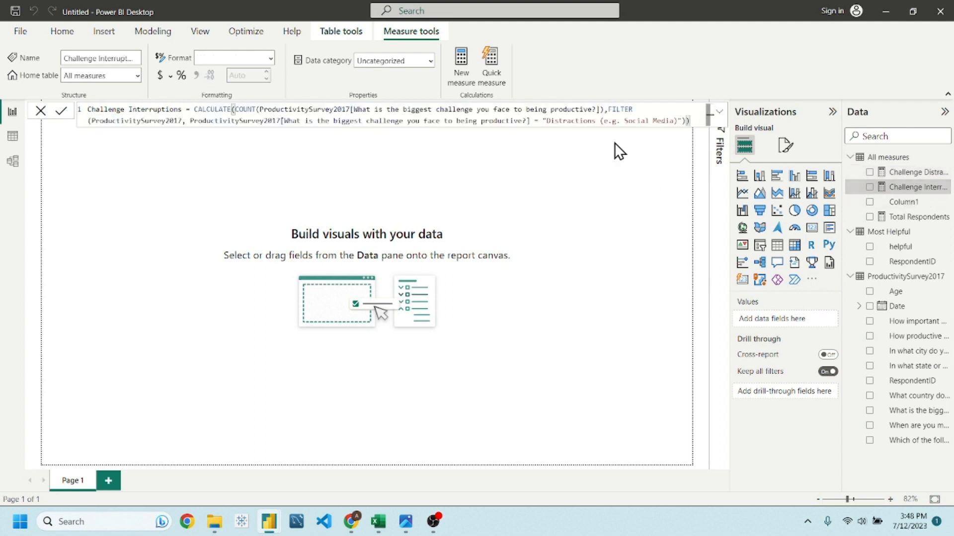
# Step: Replace the quoted answer in the Challenge Interruptions formula with "Constantly being interrupted by colleagues", remove the extra line break and commit the measure
pyautogui.moveTo(680, 122); pyautogui.dragTo(548, 120)
pyautogui.press('BackSpace')
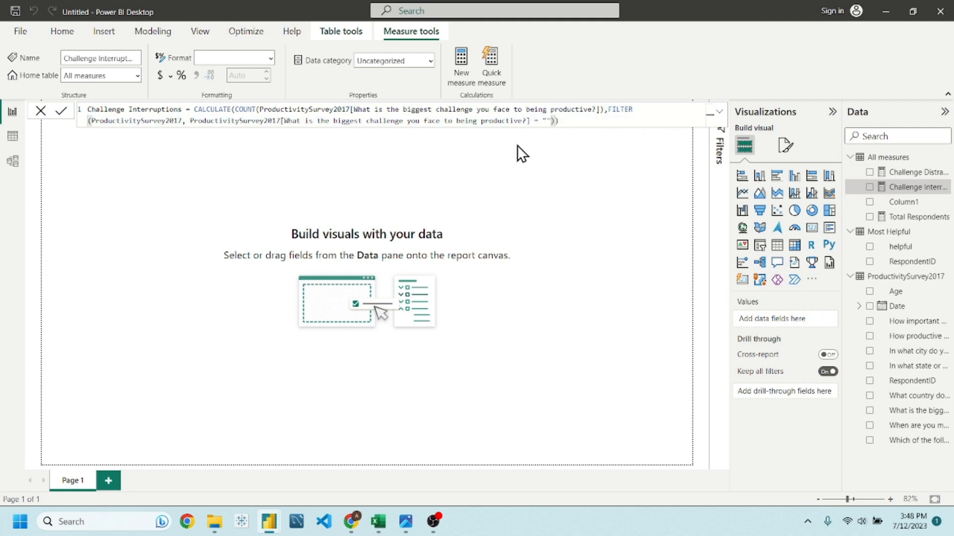
pyautogui.click(377, 522)
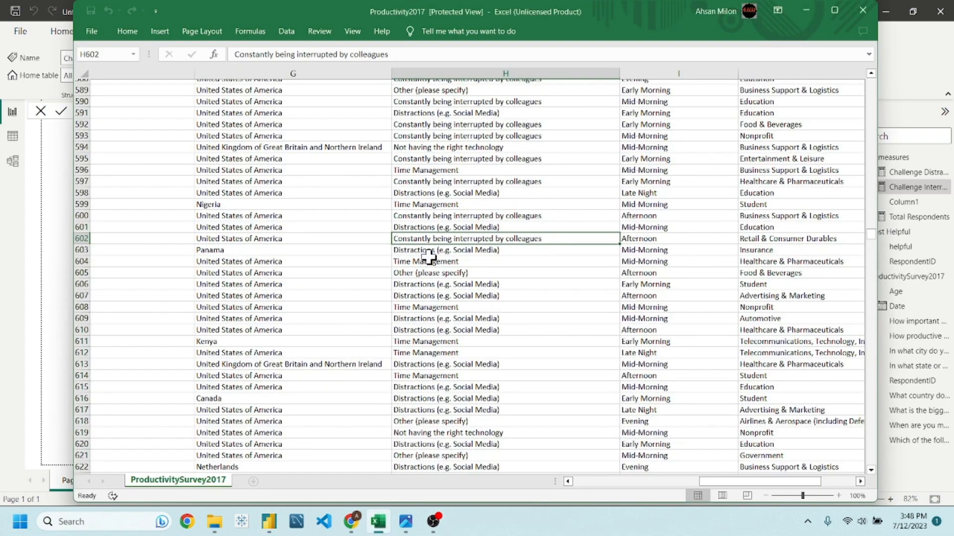
pyautogui.click(377, 521)
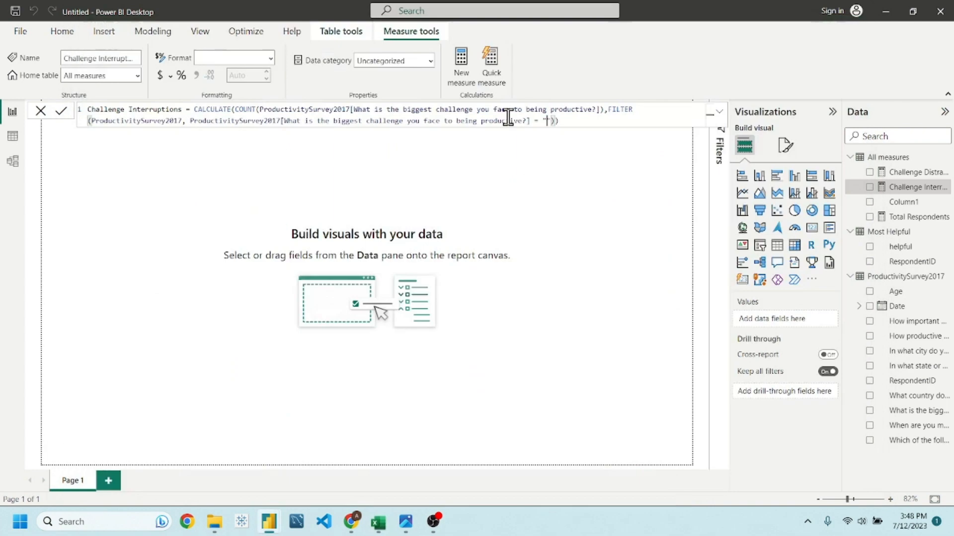
pyautogui.hotkey('ctrl', 'v')
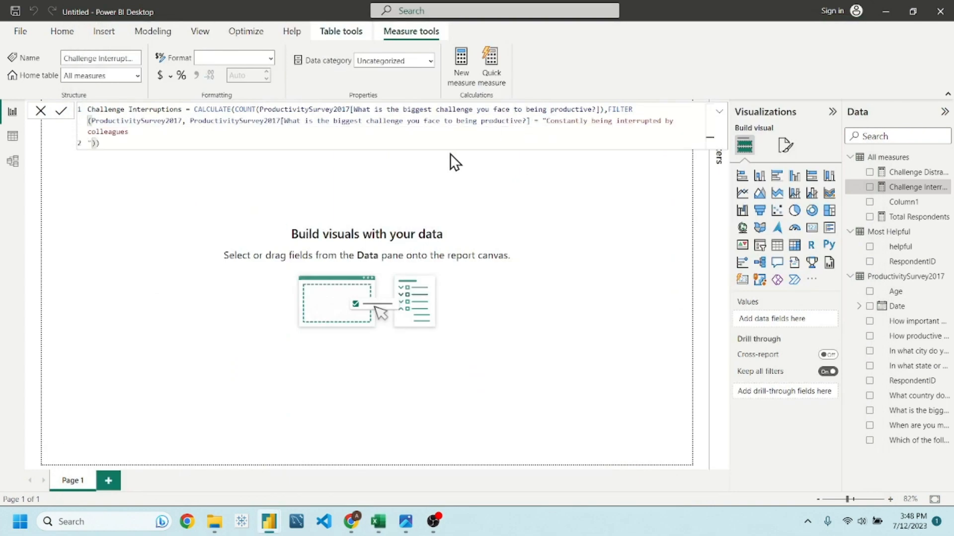
pyautogui.press('BackSpace')
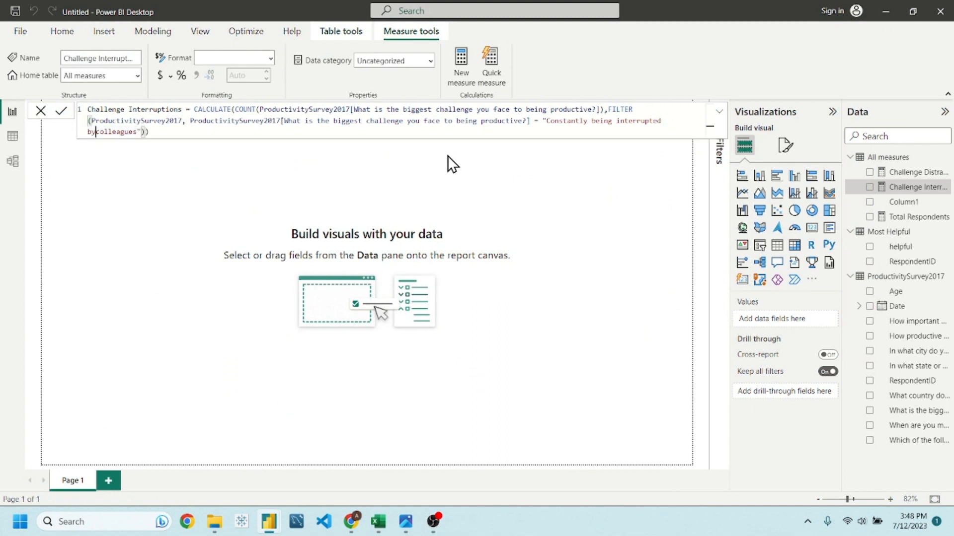
pyautogui.press('Home')
pyautogui.click(488, 183)
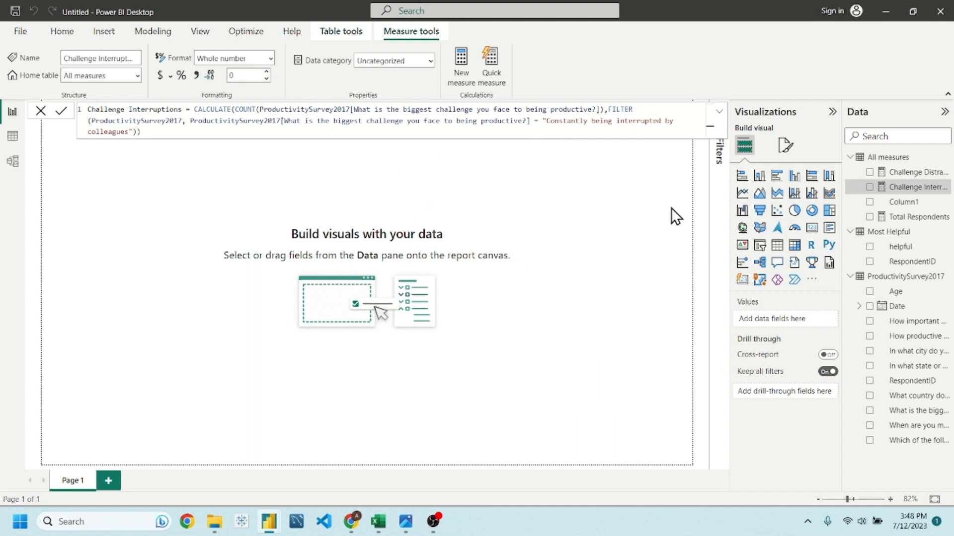
# Step: Add a new measure named "Challenge Others" to the All measures table
pyautogui.rightClick(887, 157)
pyautogui.click(829, 181)
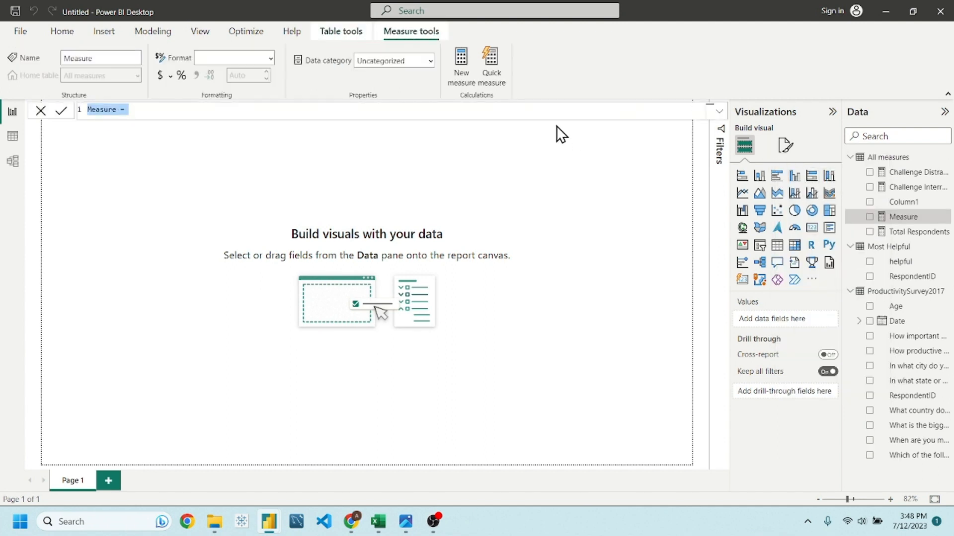
pyautogui.write('Challenge Others')
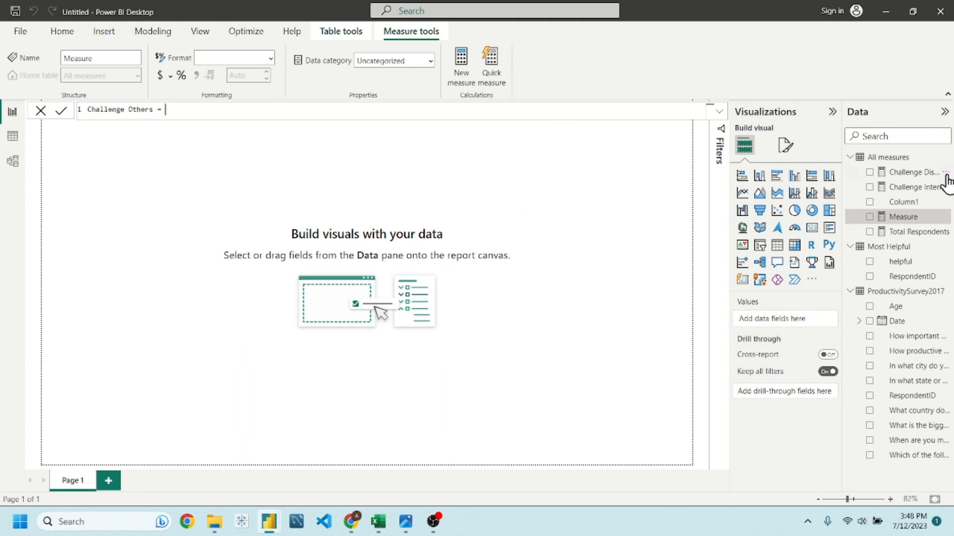
# Step: Copy the whole CALCULATE expression from the Challenge Interruptions measure into the Challenge Others measure
pyautogui.click(889, 186)
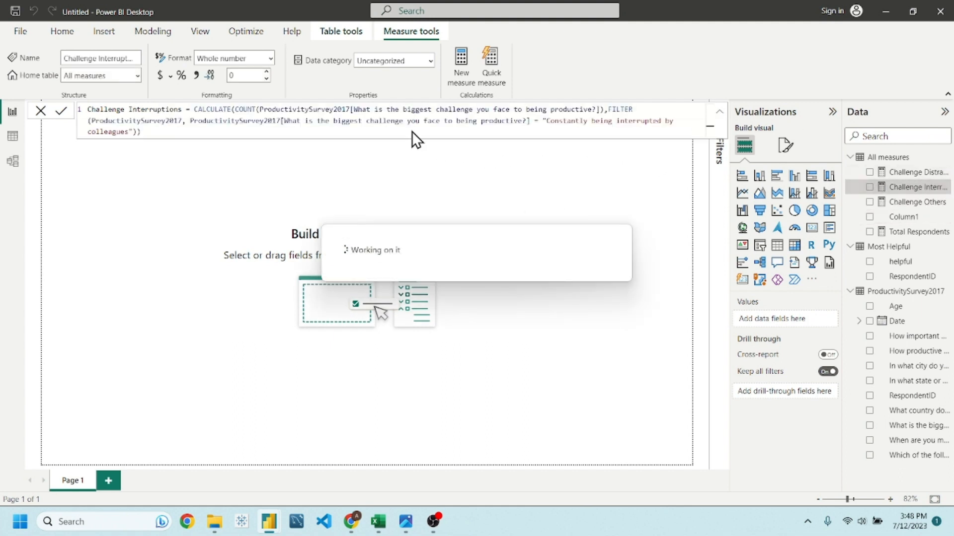
pyautogui.moveTo(194, 110); pyautogui.dragTo(222, 129)
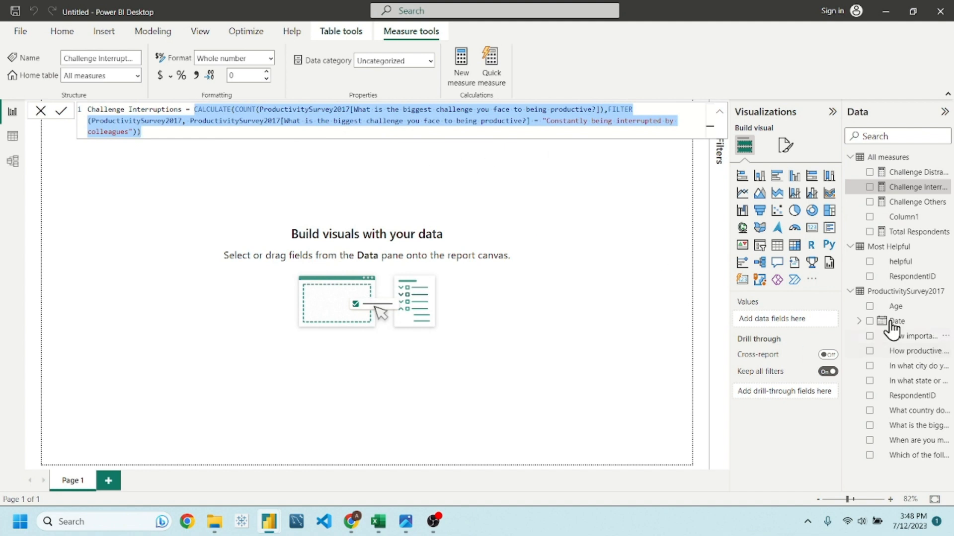
pyautogui.click(902, 205)
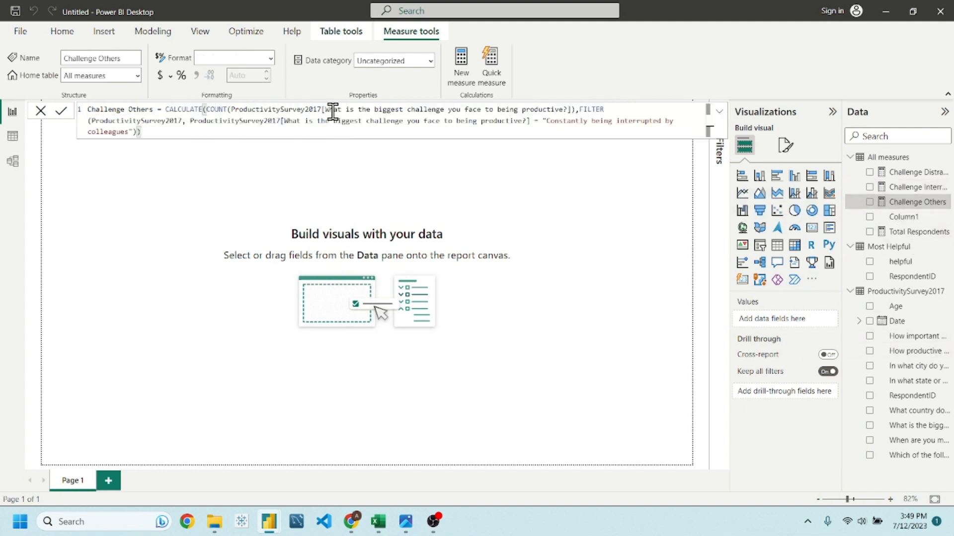
# Step: Clear the quoted answer in the Challenge Others formula, copy an "Other (please specify)" answer from the Productivity2017 Excel workbook and return to Power BI
pyautogui.moveTo(550, 121); pyautogui.dragTo(127, 133)
pyautogui.click(548, 122)
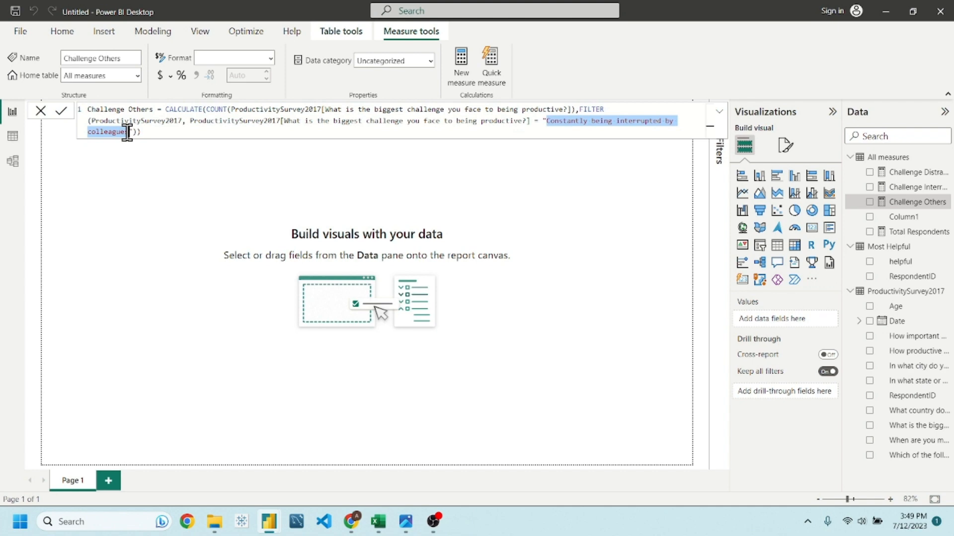
pyautogui.press('BackSpace')
pyautogui.hotkey('alt', 'Tab')
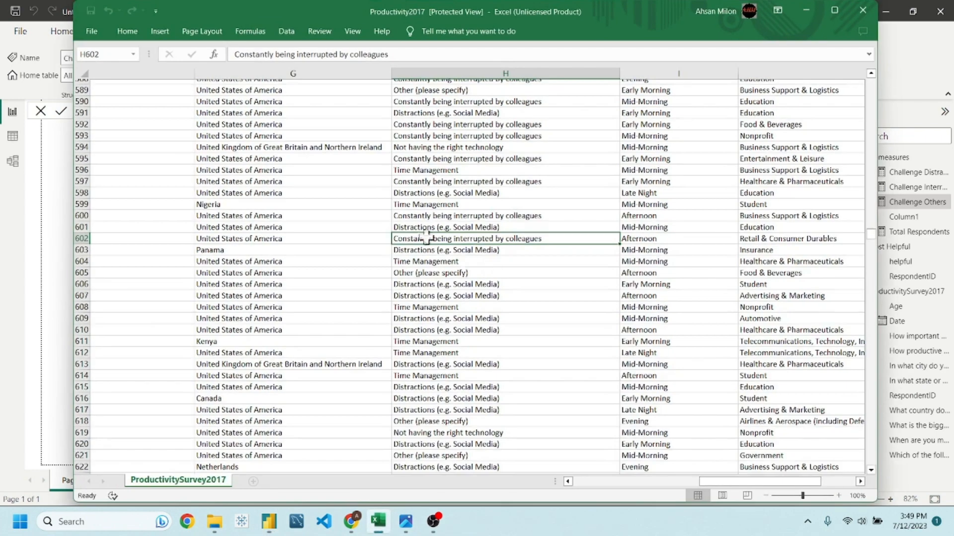
pyautogui.click(432, 282)
pyautogui.click(436, 273)
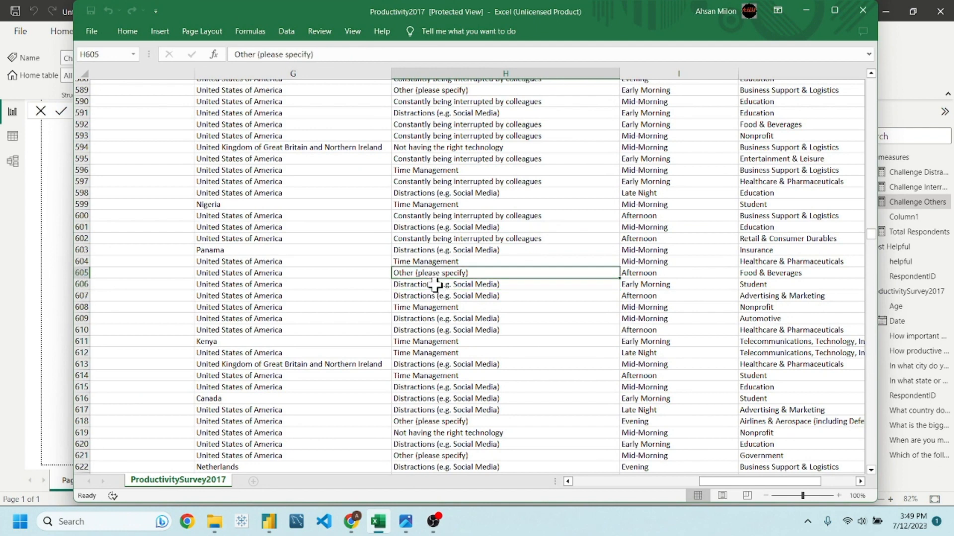
pyautogui.hotkey('ctrl', 'c')
pyautogui.click(52, 269)
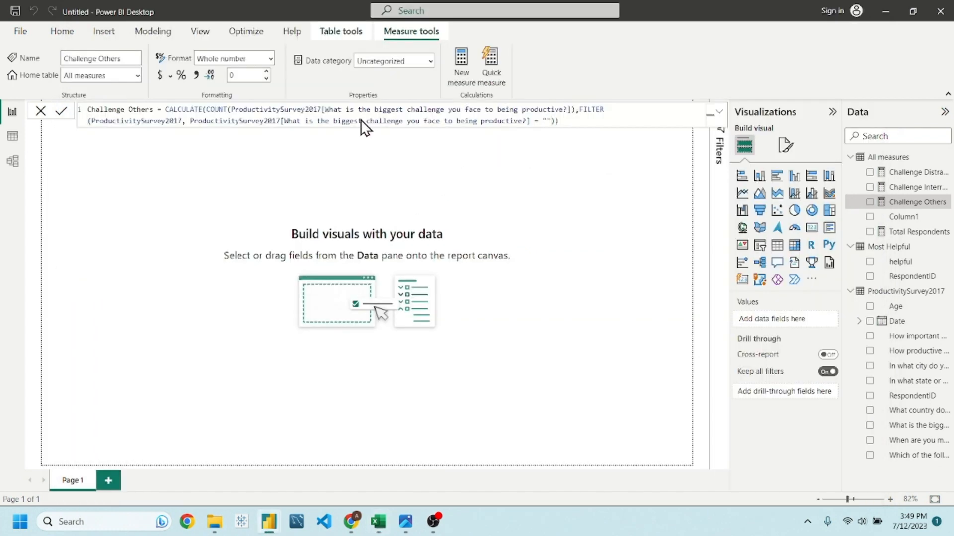
# Step: Insert "Other (please specify)" between the empty quotes of the Challenge Others formula, remove the extra line break and commit the measure
pyautogui.click(547, 121)
pyautogui.press('Right')
pyautogui.press('Left')
pyautogui.press('Left')
pyautogui.press('Left')
pyautogui.hotkey('ctrl', 'v')
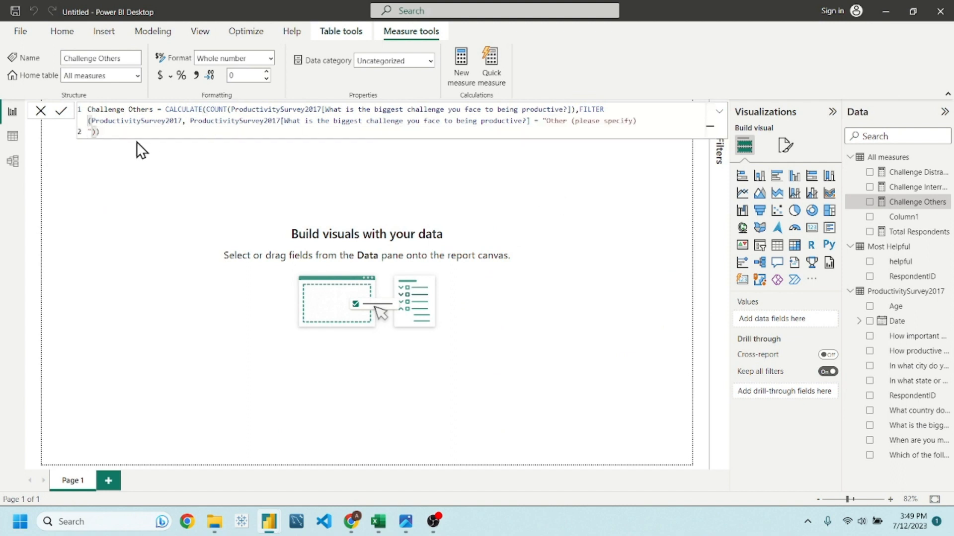
pyautogui.press('BackSpace')
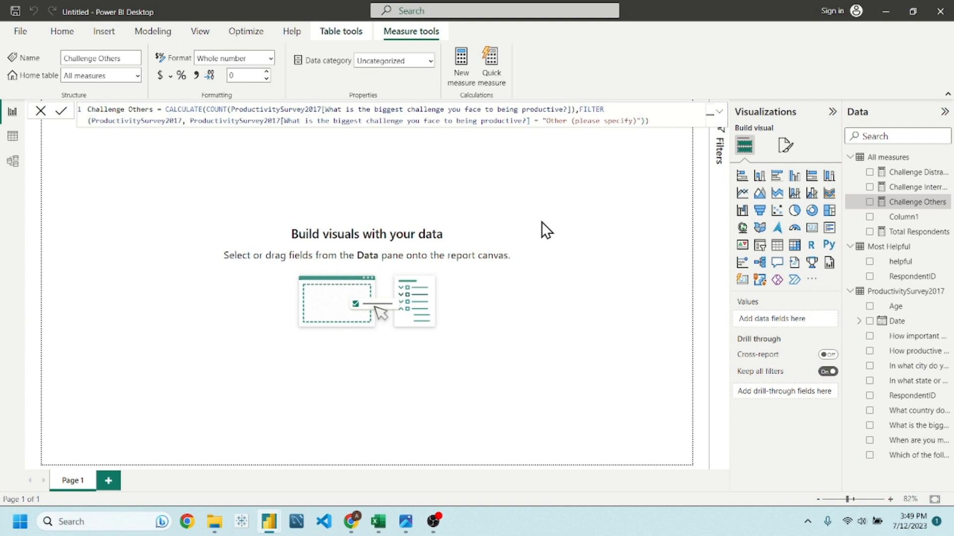
pyautogui.press('Return')
# Step: Add a measure named "Challenge Technology" to All measures and put the answer "Not having the right technology", copied from the Excel workbook, after its equals sign
pyautogui.moveTo(641, 121); pyautogui.dragTo(159, 109)
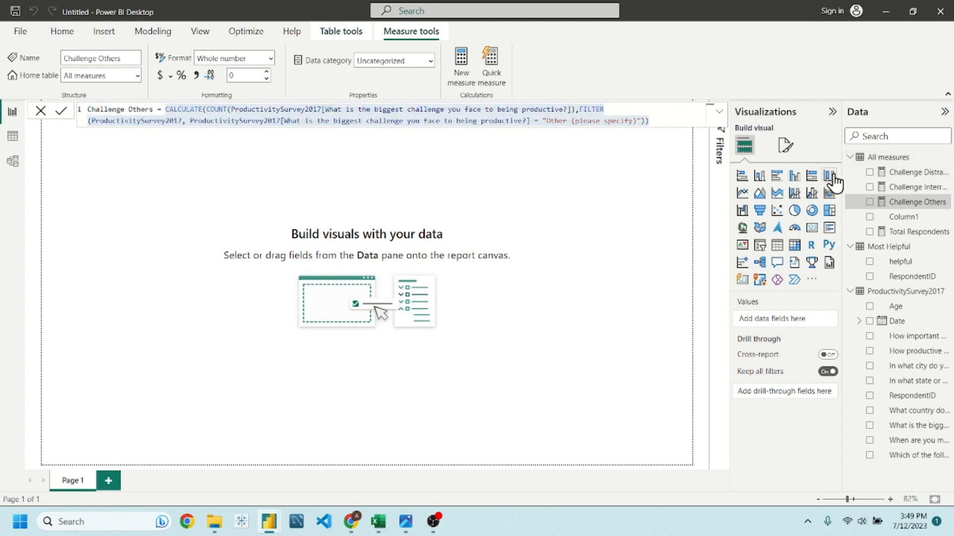
pyautogui.rightClick(882, 157)
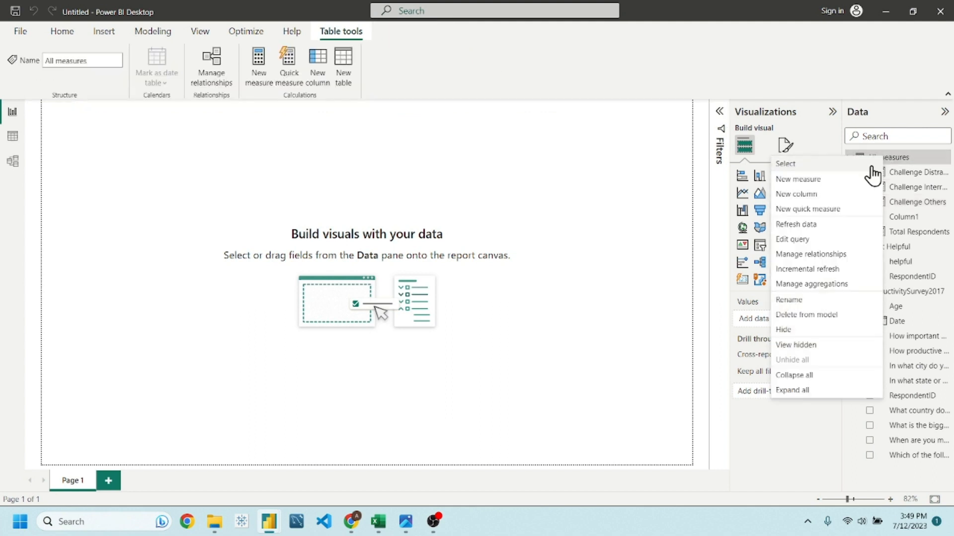
pyautogui.click(821, 180)
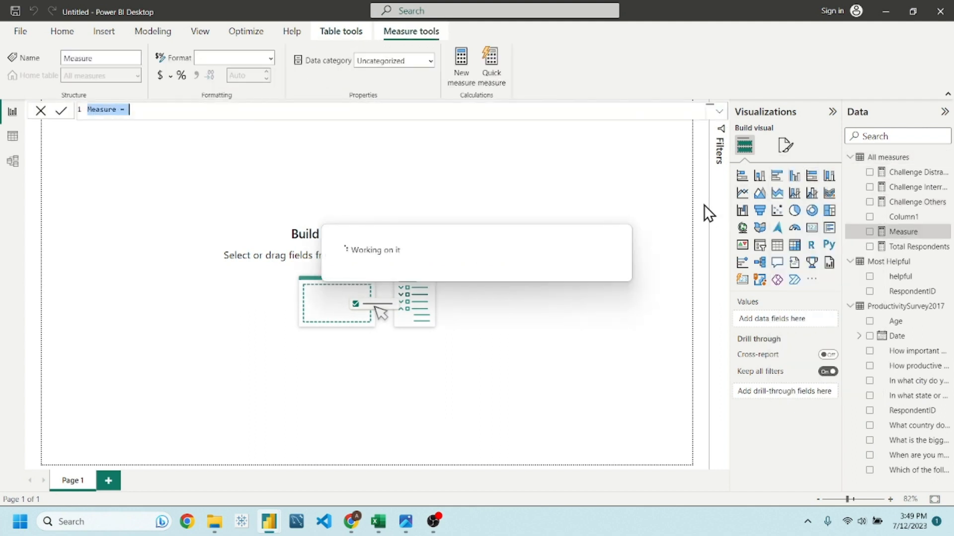
pyautogui.write('Challenge')
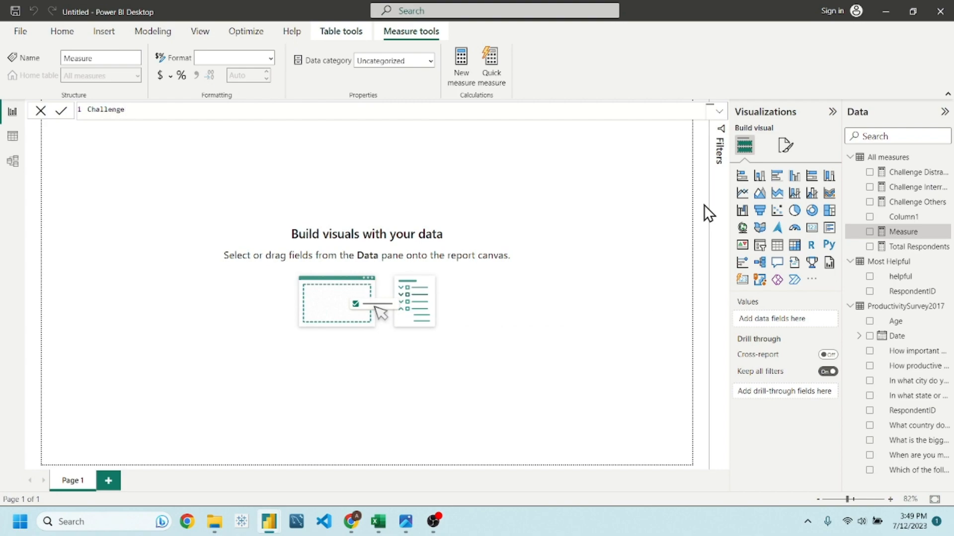
pyautogui.hotkey('alt', 'Tab')
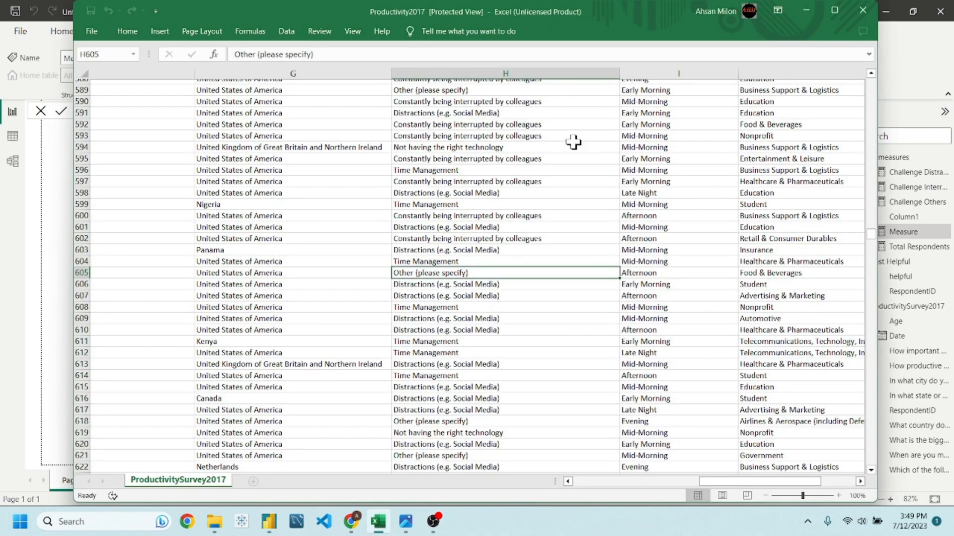
pyautogui.scroll(-4, 458, 303)
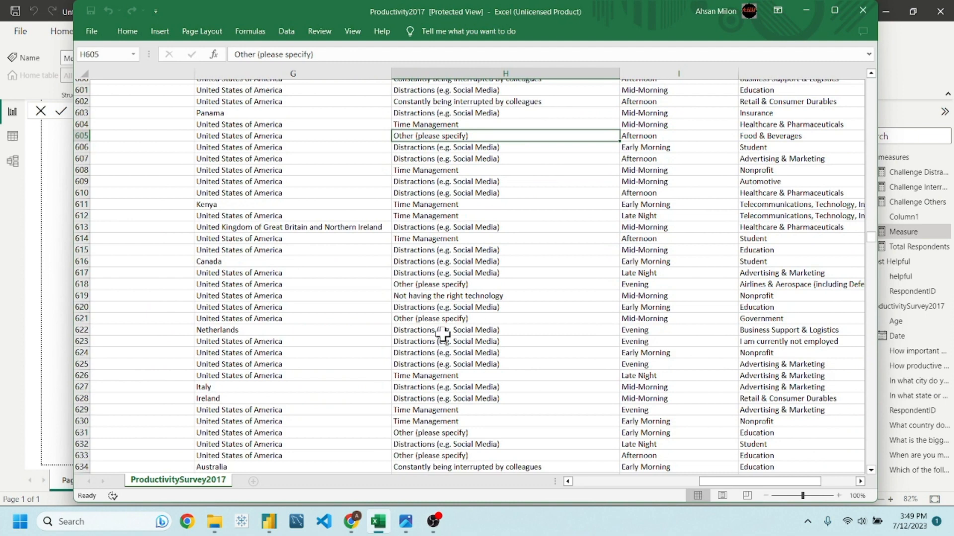
pyautogui.click(445, 296)
pyautogui.hotkey('alt', 'Tab')
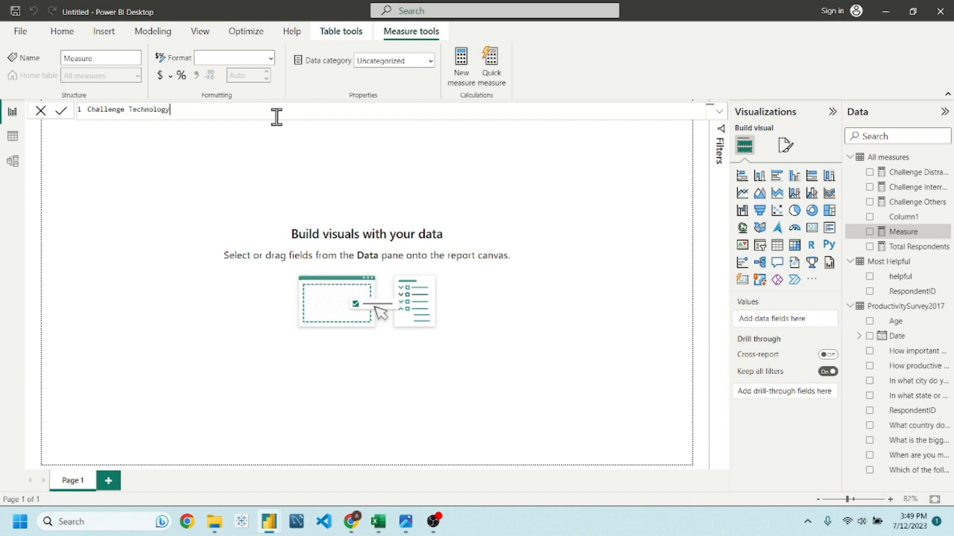
pyautogui.hotkey('ctrl', 'v')
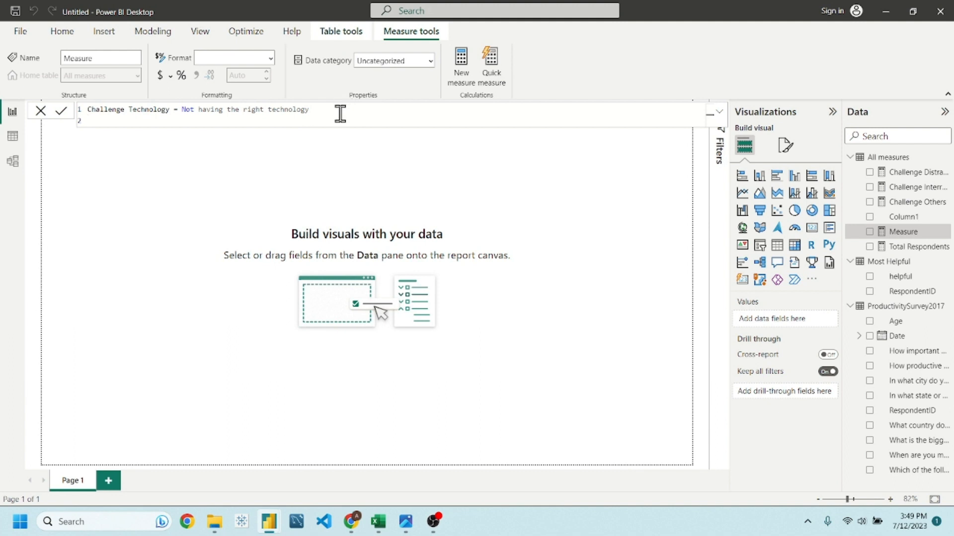
# Step: Copy the CALCULATE expression from the Challenge Others measure into Challenge Technology, in front of the pasted answer text
pyautogui.click(907, 203)
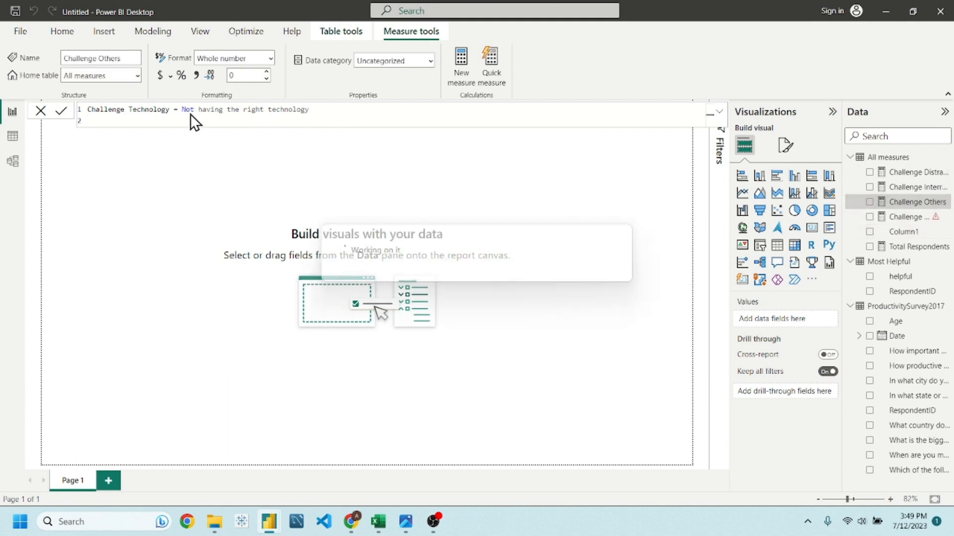
pyautogui.moveTo(167, 108); pyautogui.dragTo(525, 138)
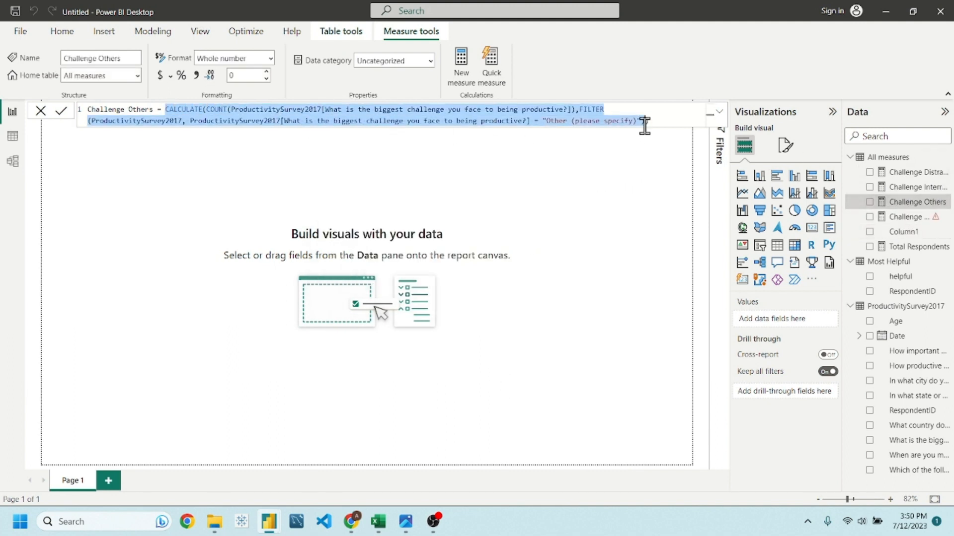
pyautogui.click(901, 218)
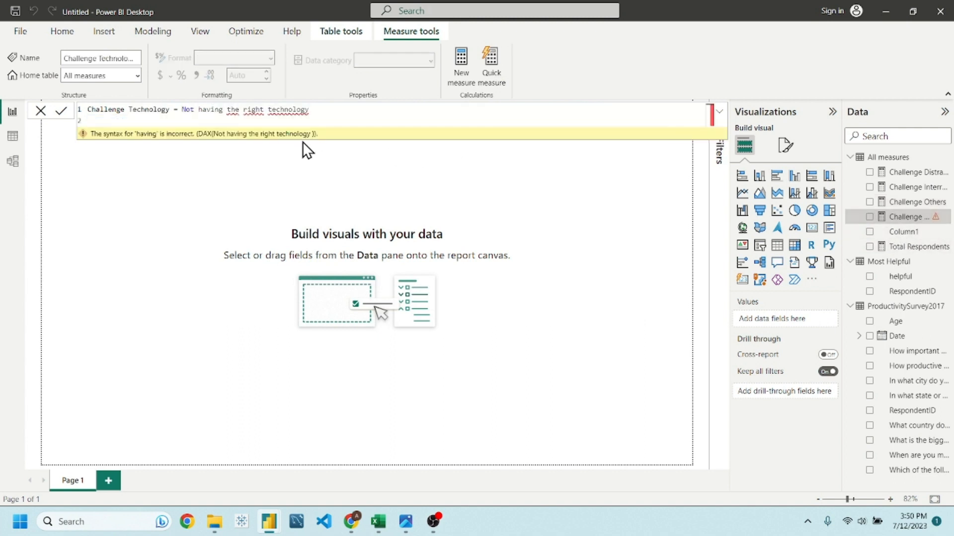
pyautogui.doubleClick(187, 118)
pyautogui.hotkey('ctrl', 'v')
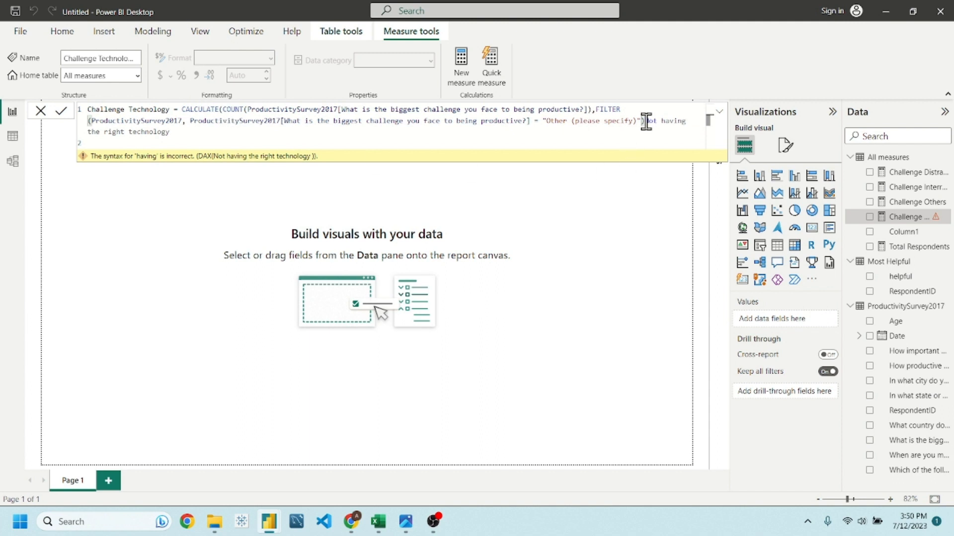
# Step: Move "Not having the right technology" into the quotes of the Challenge Technology filter in place of "Other (please specify)" and commit the measure
pyautogui.moveTo(644, 120); pyautogui.dragTo(197, 130)
pyautogui.hotkey('ctrl', 'c')
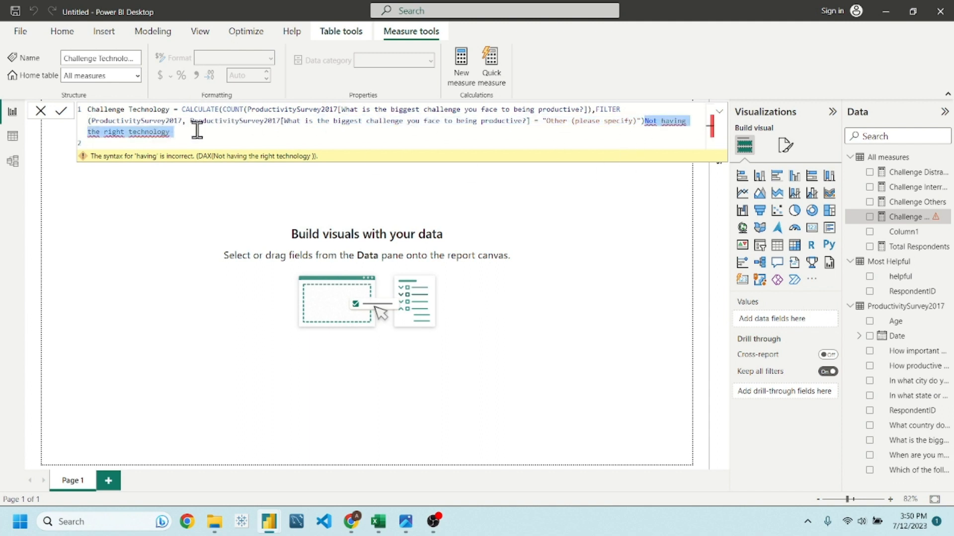
pyautogui.press('BackSpace')
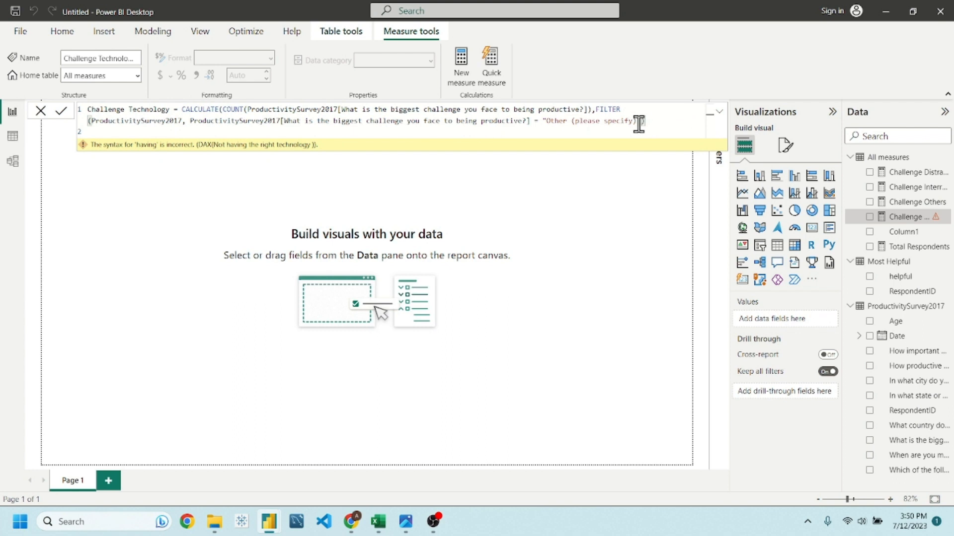
pyautogui.press('BackSpace')
pyautogui.press('BackSpace')
pyautogui.press('BackSpace')
pyautogui.press('BackSpace')
pyautogui.press('BackSpace')
pyautogui.press('BackSpace')
pyautogui.press('BackSpace')
pyautogui.press('BackSpace')
pyautogui.press('BackSpace')
pyautogui.press('BackSpace')
pyautogui.press('BackSpace')
pyautogui.press('BackSpace')
pyautogui.press('BackSpace')
pyautogui.press('BackSpace')
pyautogui.press('BackSpace')
pyautogui.press('BackSpace')
pyautogui.press('BackSpace')
pyautogui.press('BackSpace')
pyautogui.press('BackSpace')
pyautogui.press('BackSpace')
pyautogui.hotkey('ctrl', 'v')
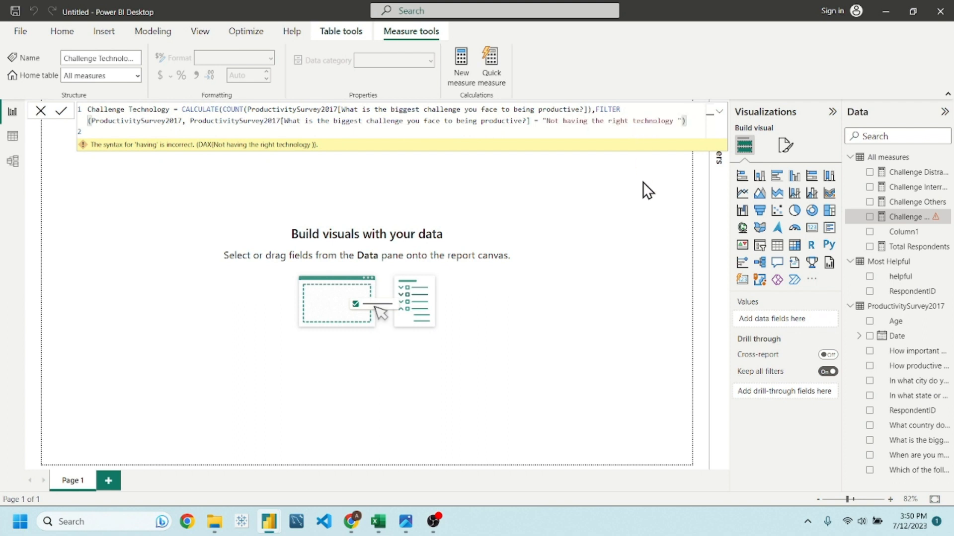
pyautogui.press('Return')
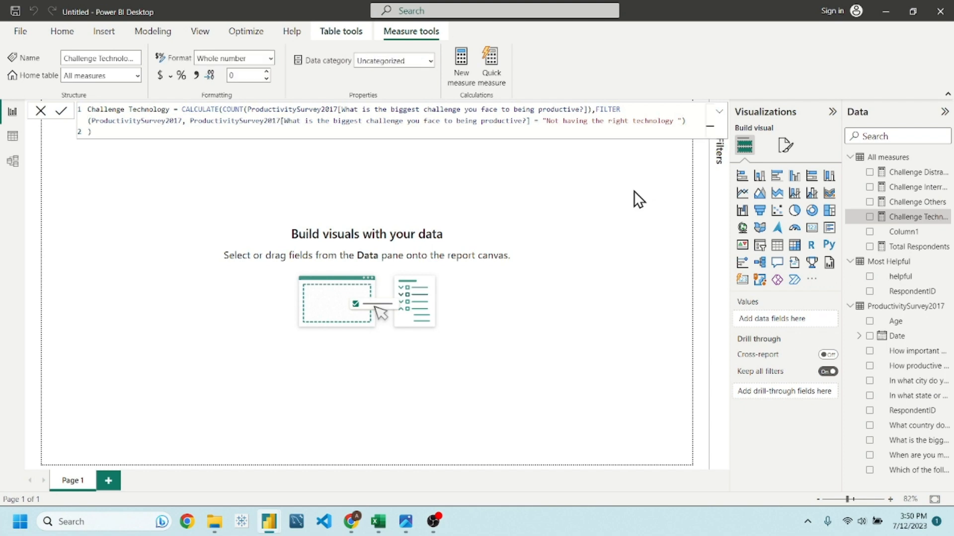
pyautogui.click(633, 192)
# Step: Add a measure named "Challenge Time" to All measures after locating the "Time Management" answer in the Excel workbook
pyautogui.rightClick(888, 157)
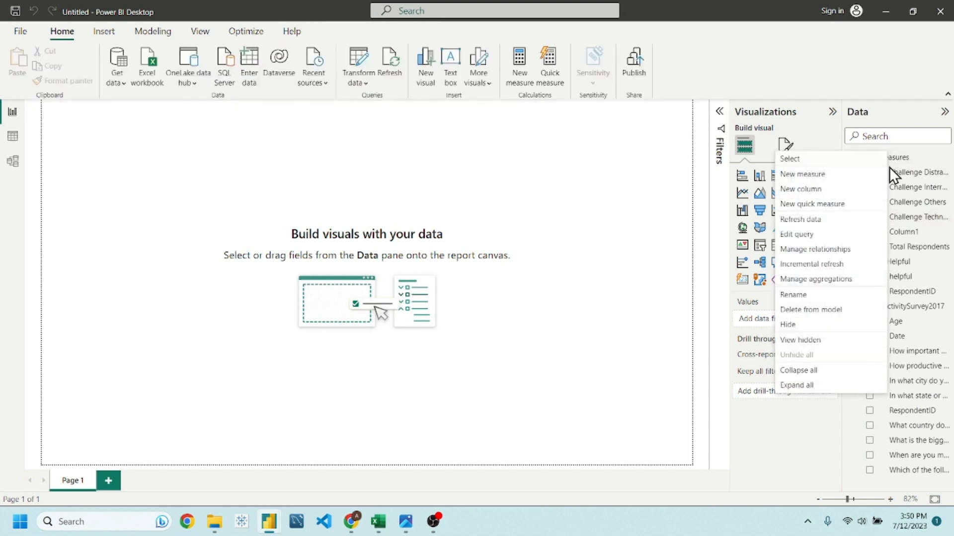
pyautogui.click(825, 174)
pyautogui.click(378, 522)
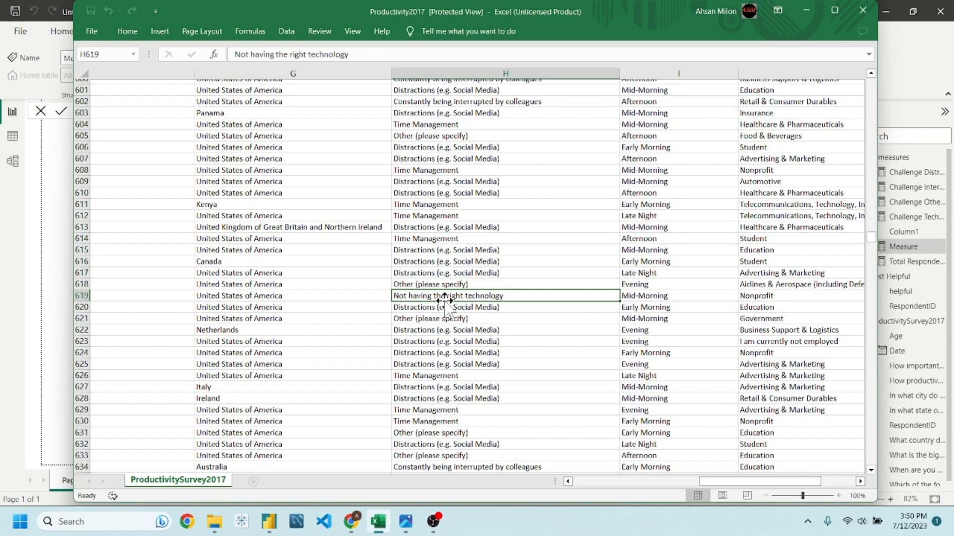
pyautogui.click(436, 215)
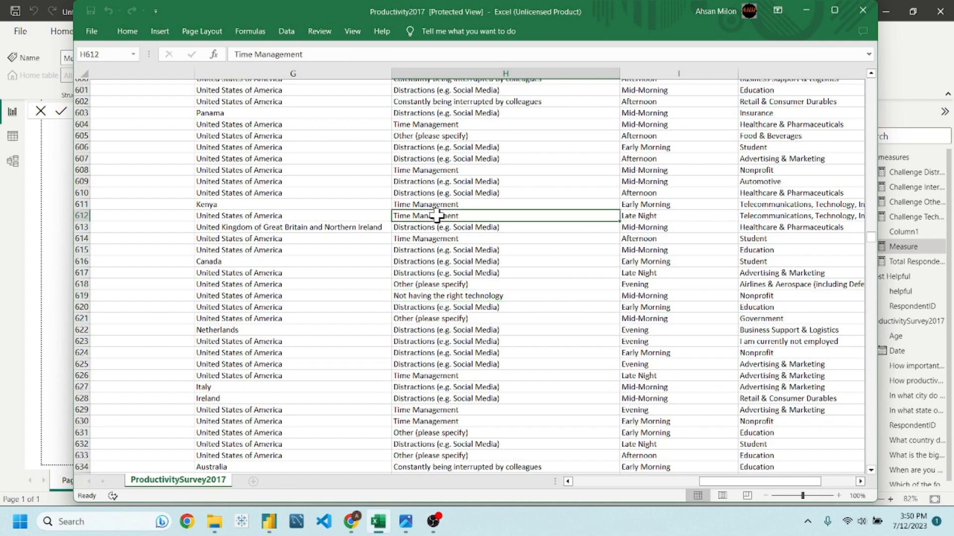
pyautogui.click(805, 9)
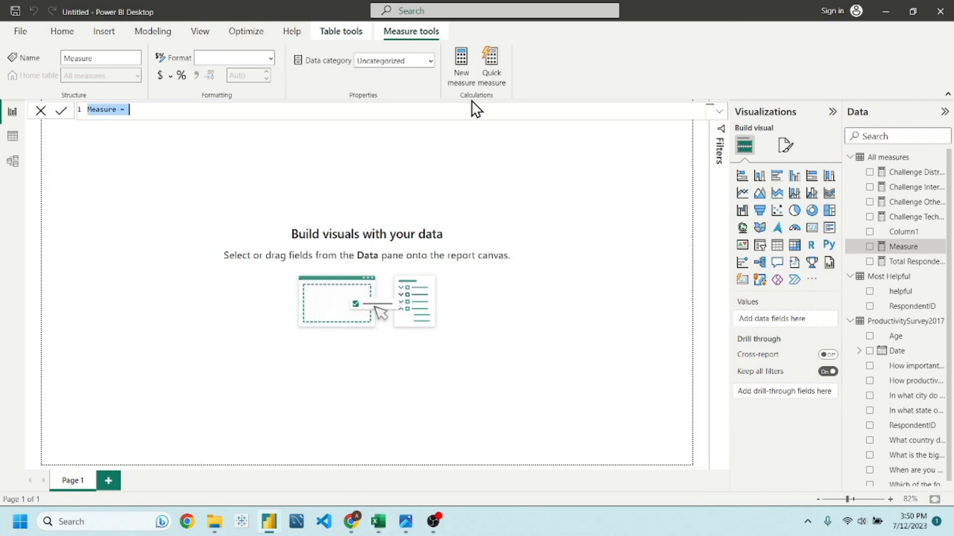
pyautogui.click(470, 109)
pyautogui.hotkey('ctrl', 'v')
pyautogui.hotkey('ctrl', 'z')
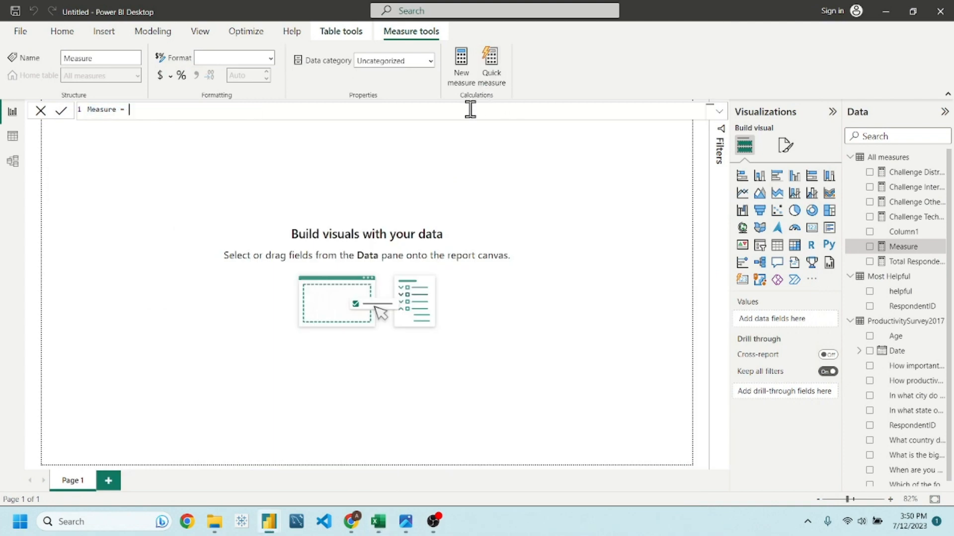
pyautogui.hotkey('ctrl', 'a')
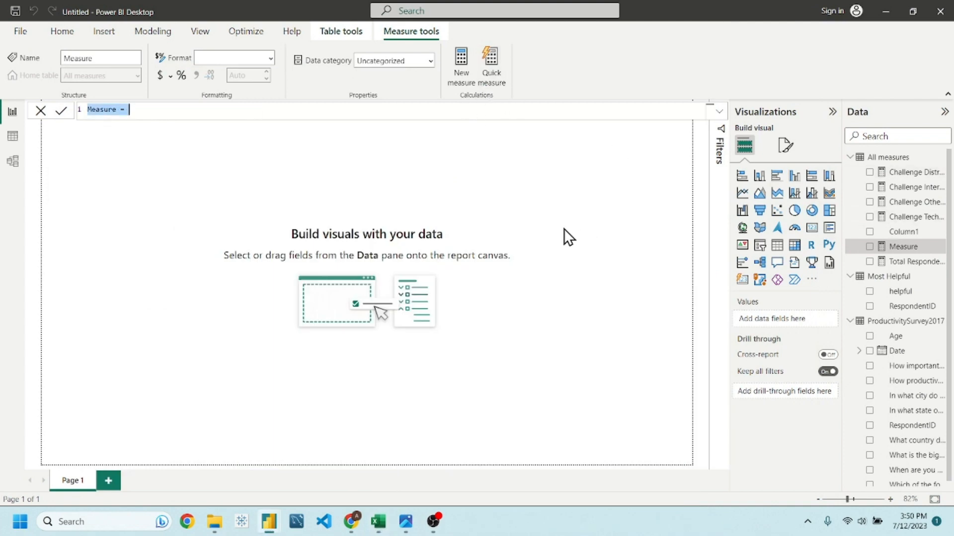
pyautogui.write('Challenge Time')
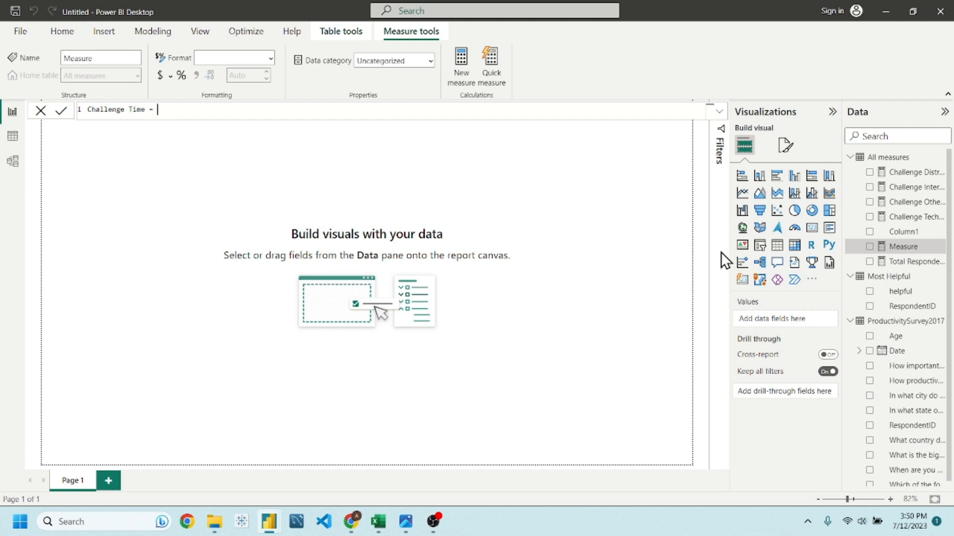
# Step: Copy the CALCULATE expression from the Challenge Technology measure into Challenge Time after its equals sign
pyautogui.click(899, 218)
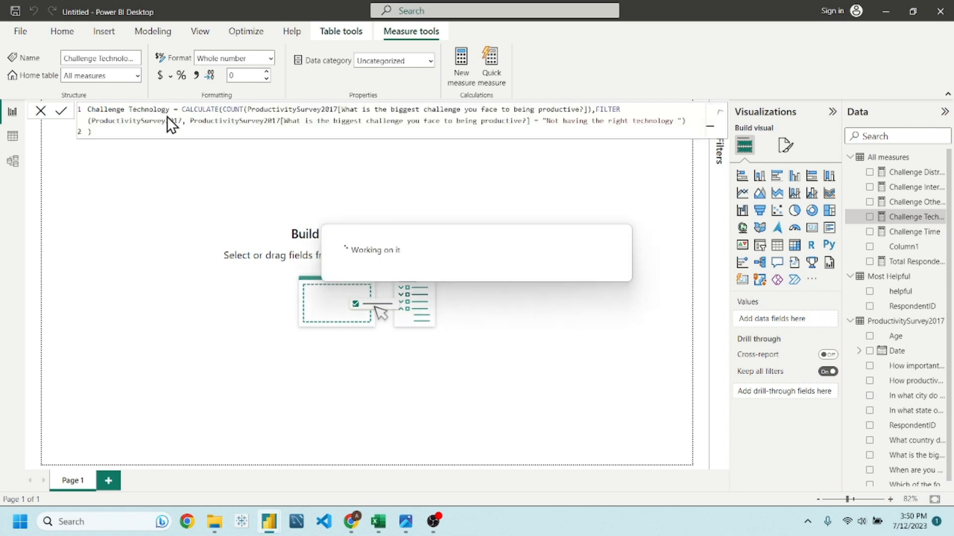
pyautogui.moveTo(182, 109); pyautogui.dragTo(602, 158)
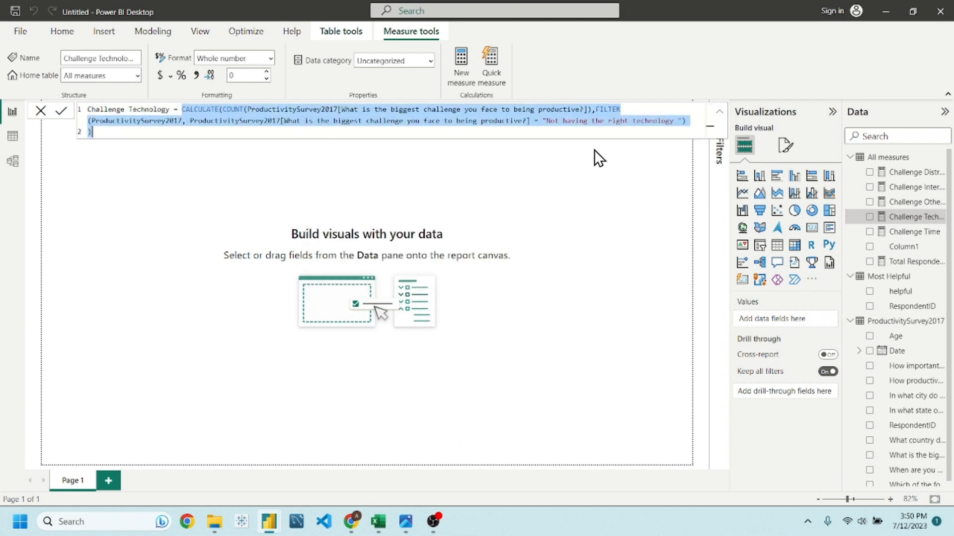
pyautogui.click(906, 232)
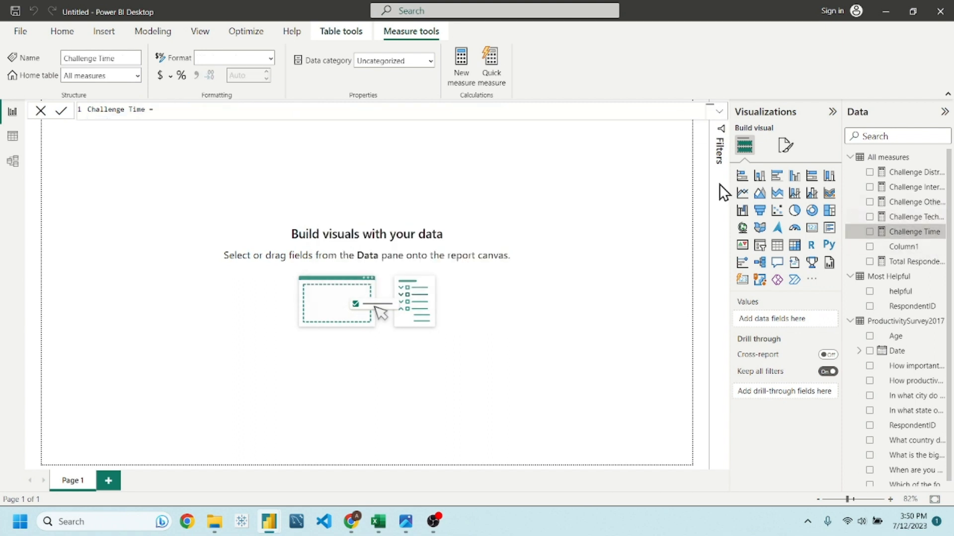
pyautogui.write('CALCULATE(COUNT(ProductivitySurvey2017[What is the biggest challenge you face to being productive?]),FILTER(ProductivitySurvey2017, ProductivitySurvey2017[What is the biggest challenge you face to being productive?] = "Not having the right technology") )')
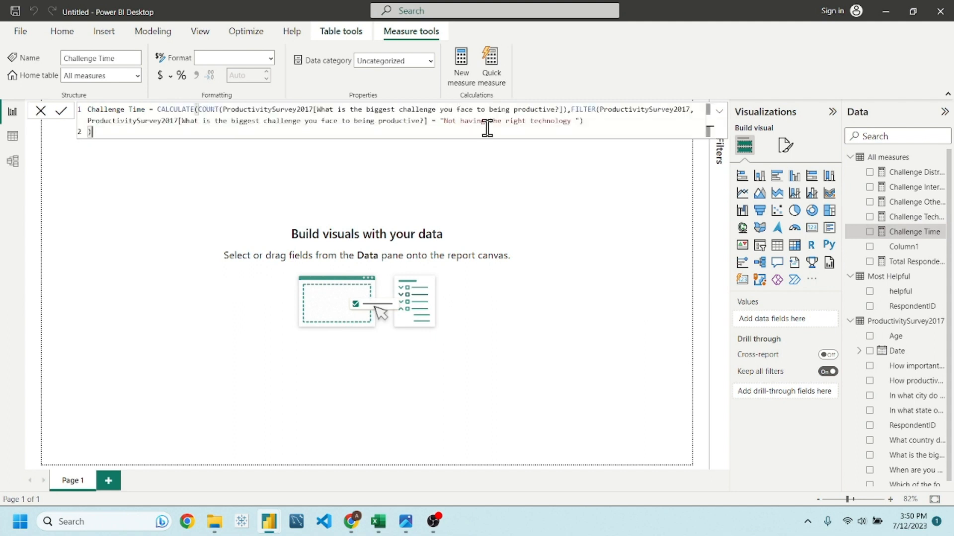
# Step: Remove "Not having the right technology" from the quotes of the Challenge Time filter
pyautogui.moveTo(572, 121); pyautogui.dragTo(440, 124)
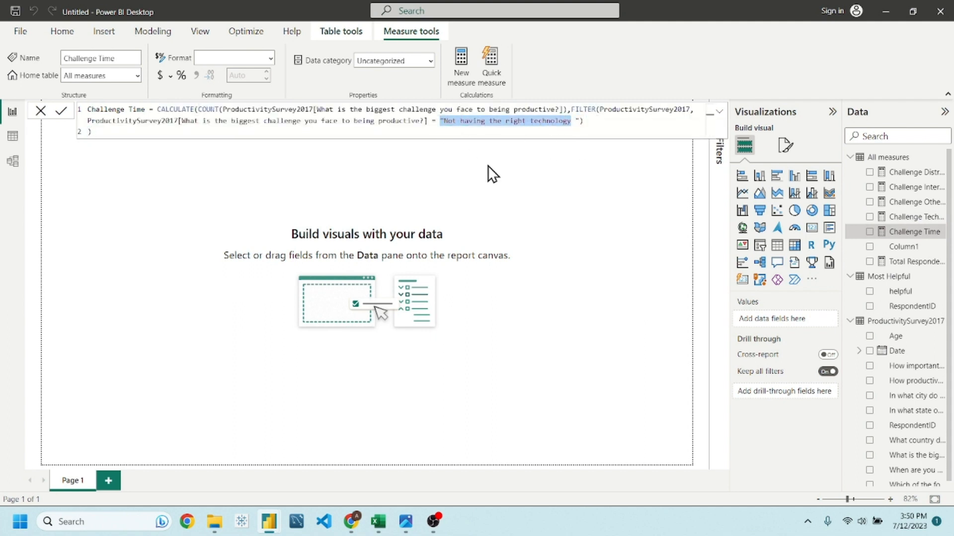
pyautogui.hotkey('shift', 'Right')
pyautogui.hotkey('shift', 'Right')
pyautogui.hotkey('shift', 'Right')
pyautogui.hotkey('shift', 'Right')
pyautogui.hotkey('shift', 'Right')
pyautogui.press('Delete')
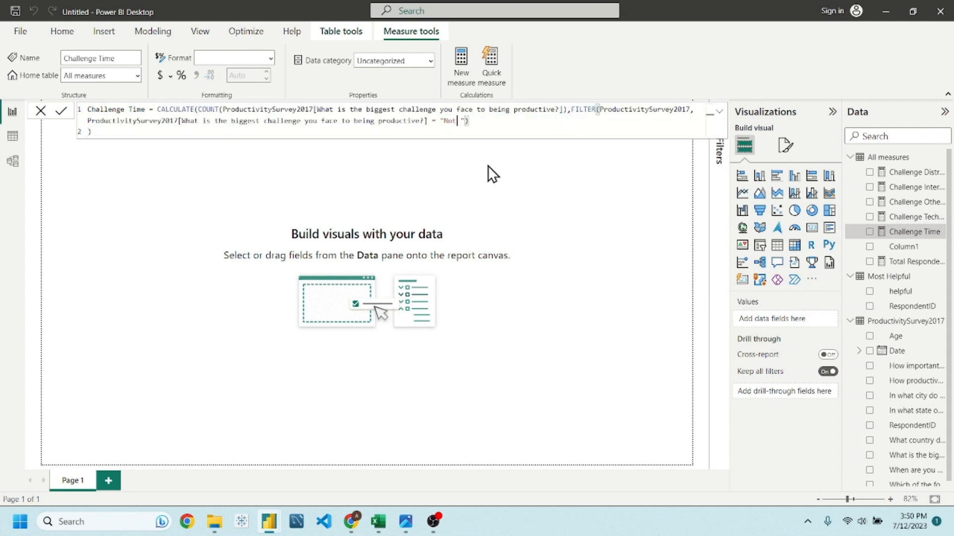
pyautogui.press('BackSpace')
pyautogui.press('BackSpace')
pyautogui.press('BackSpace')
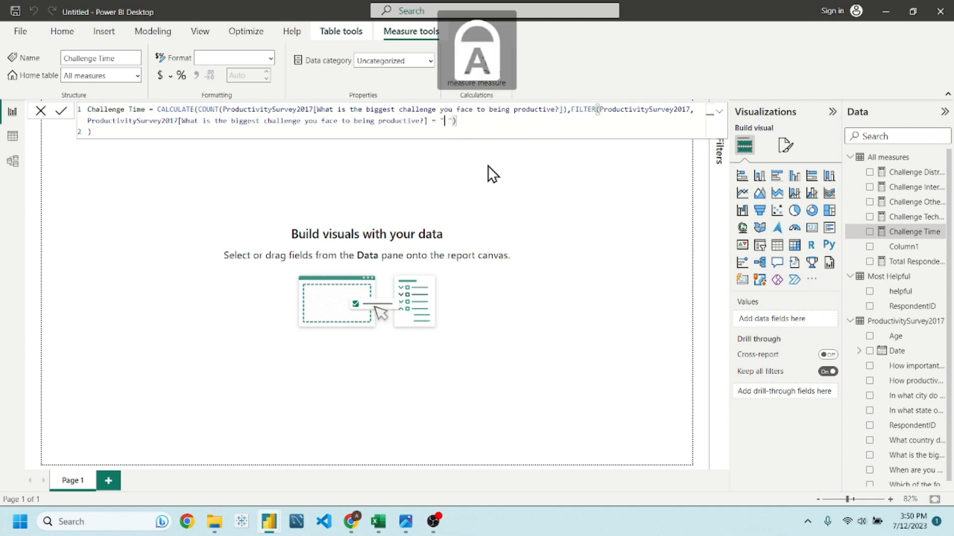
# Step: Copy "Time Management" from the Excel workbook into the empty quotes of the Challenge Time filter and commit the measure
pyautogui.hotkey('alt', 'Tab')
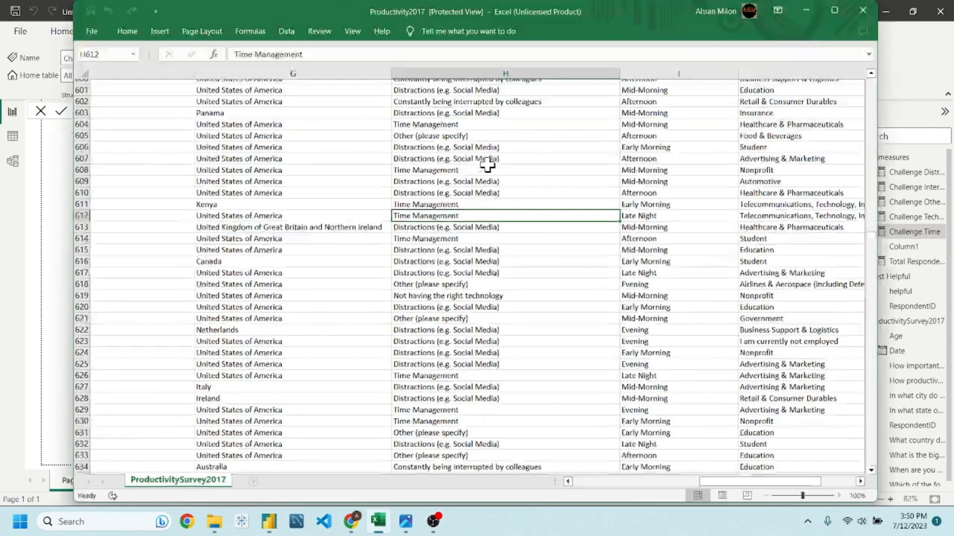
pyautogui.hotkey('ctrl', 'c')
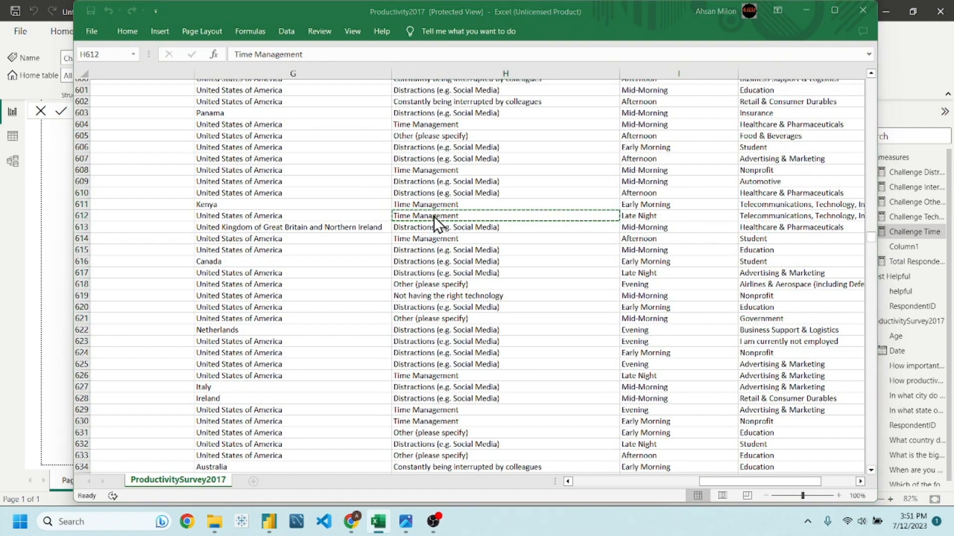
pyautogui.hotkey('alt', 'Tab')
pyautogui.hotkey('ctrl', 'v')
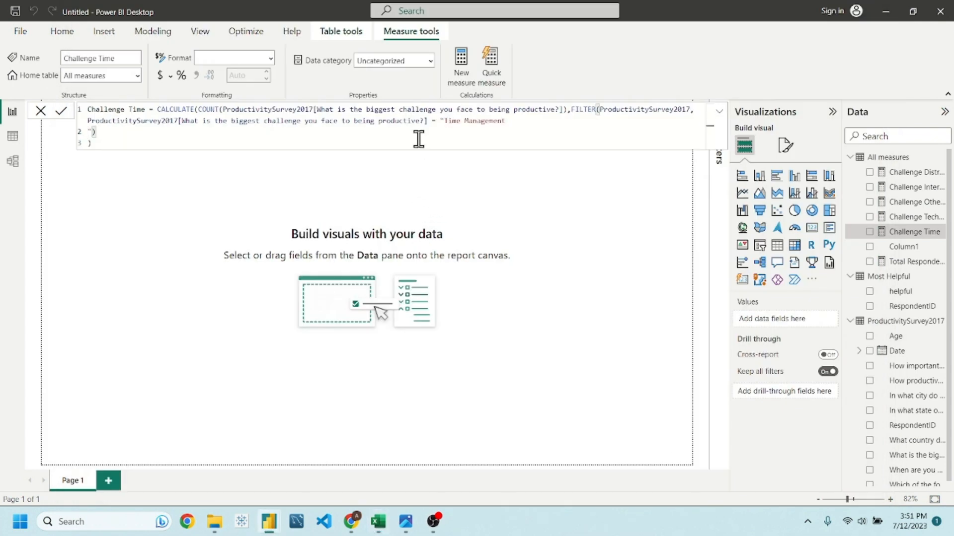
pyautogui.press('Return')
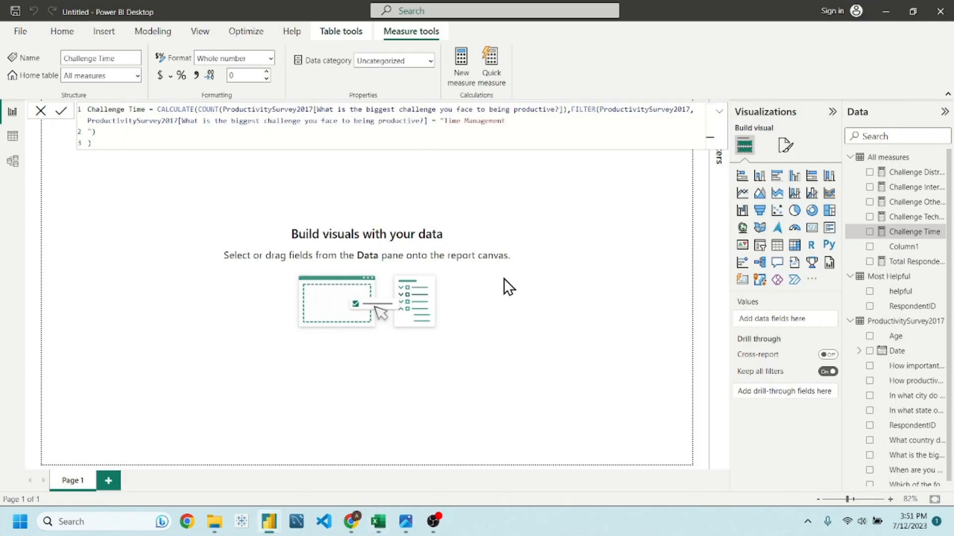
pyautogui.click(527, 299)
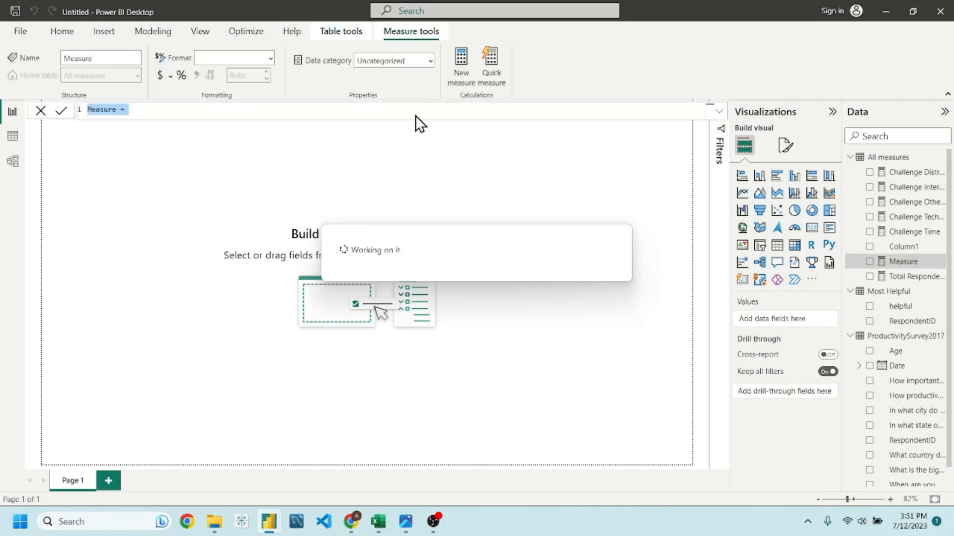
# Step: Add a measure named "% Challenge Interruption" to All measures and start its formula
pyautogui.write('% Challenge i')
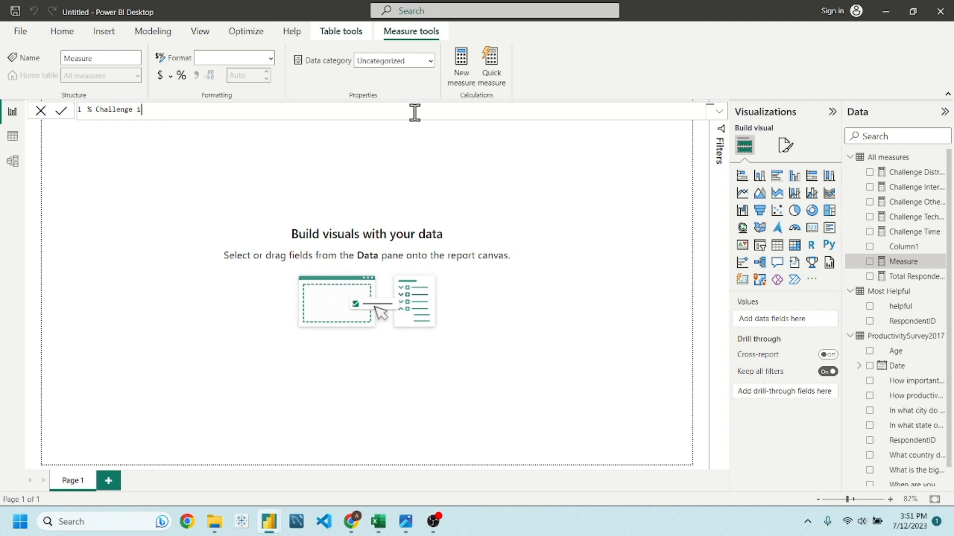
pyautogui.press('BackSpace')
pyautogui.write('Interruption  = t')
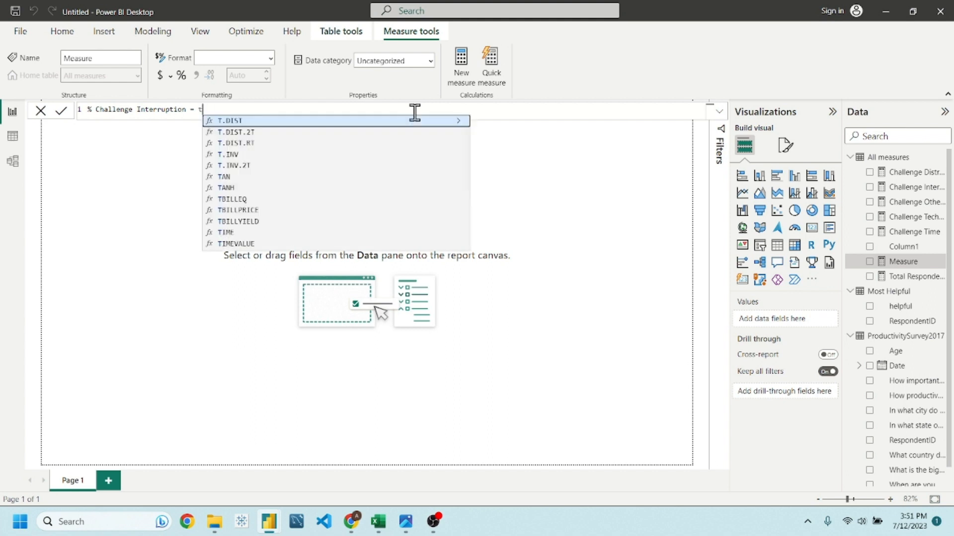
pyautogui.write('o')
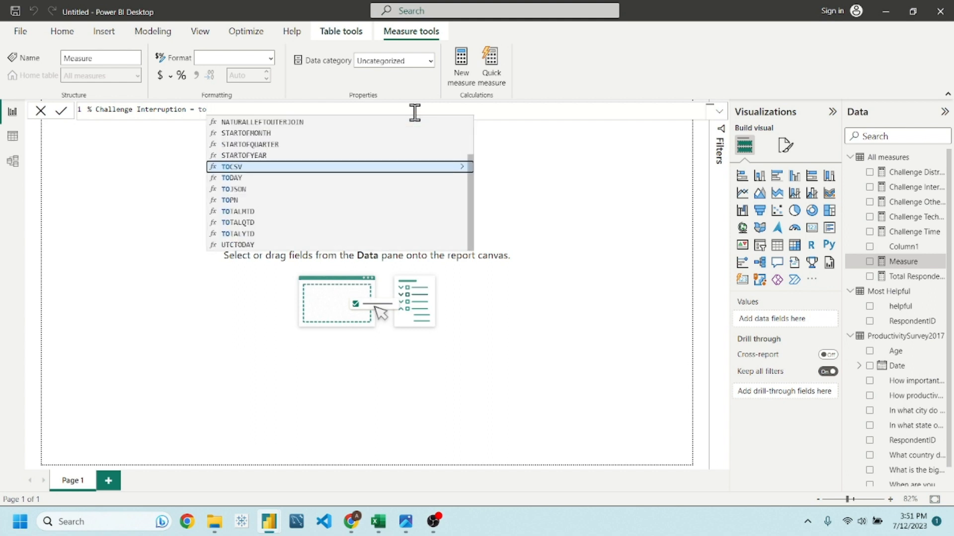
pyautogui.write('tal')
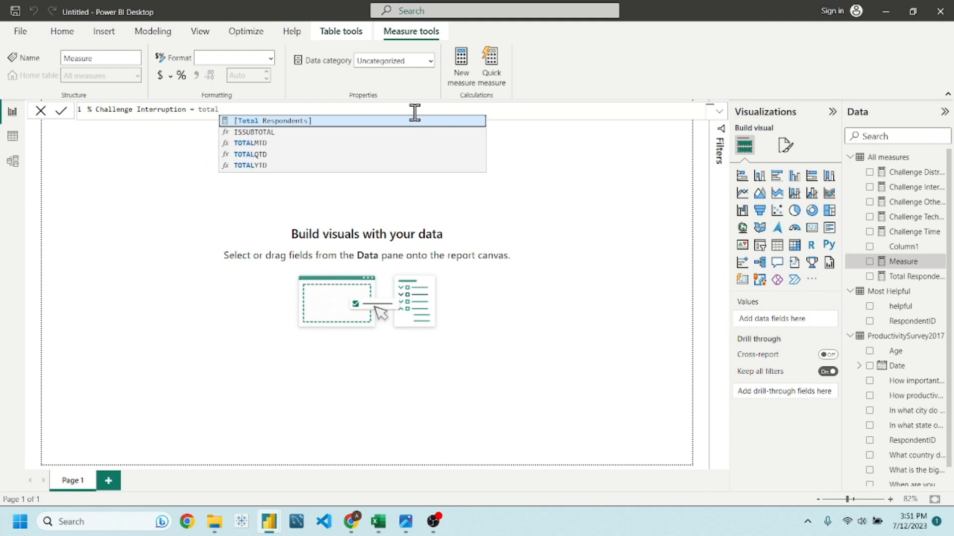
# Step: Write the % Challenge Interruption formula as [Challenge Interruptions]/[Total Respondents], replacing the text entered after the equals sign
pyautogui.press('BackSpace')
pyautogui.press('BackSpace')
pyautogui.press('BackSpace')
pyautogui.press('BackSpace')
pyautogui.press('BackSpace')
pyautogui.write('chan')
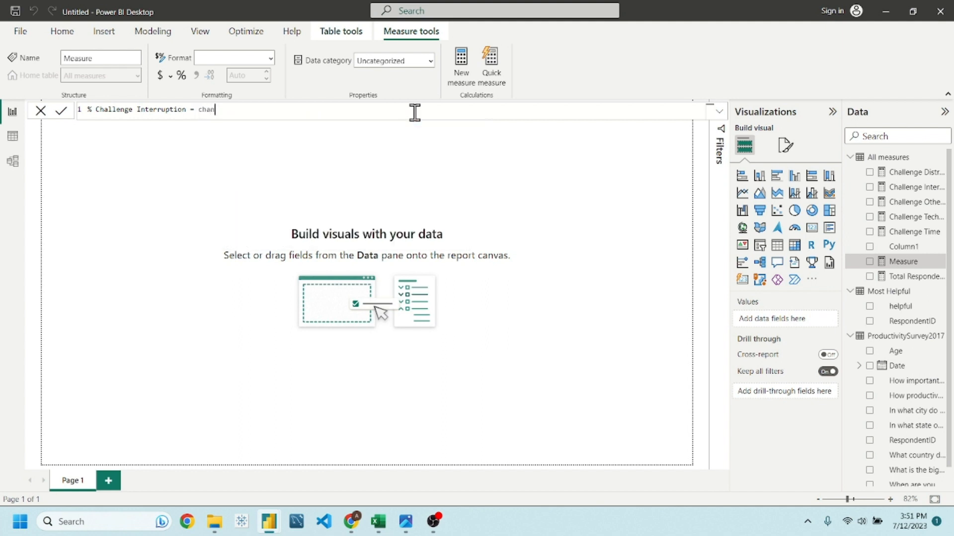
pyautogui.press('Down')
pyautogui.press('Tab')
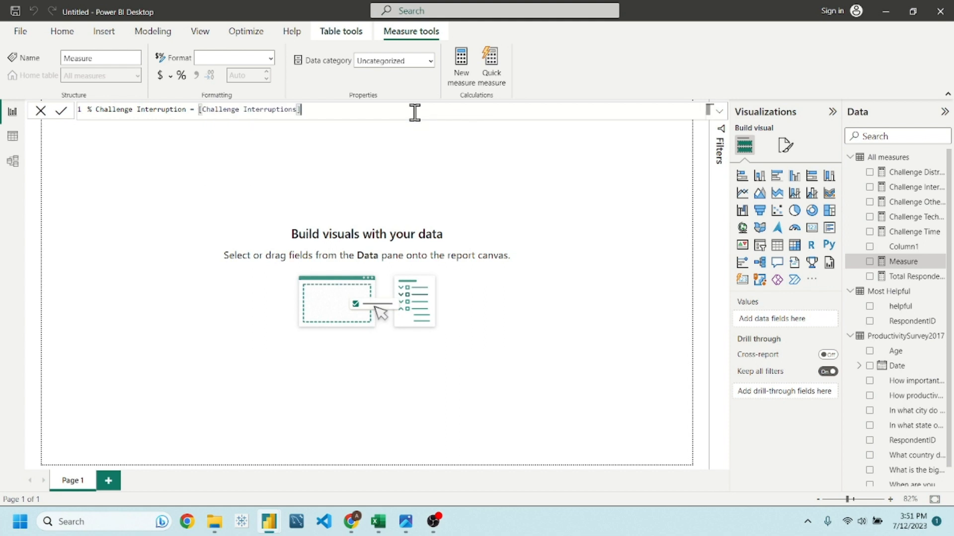
pyautogui.write('/total')
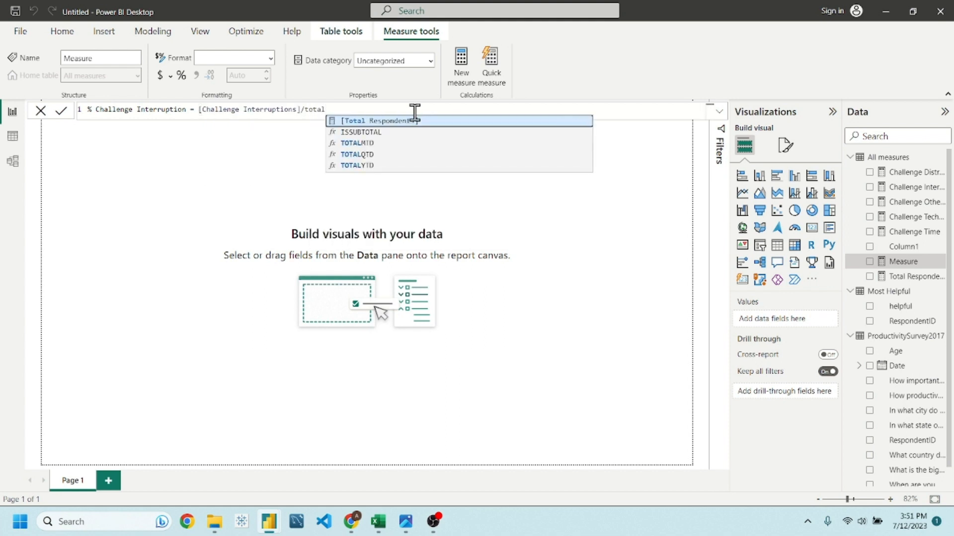
pyautogui.press('Tab')
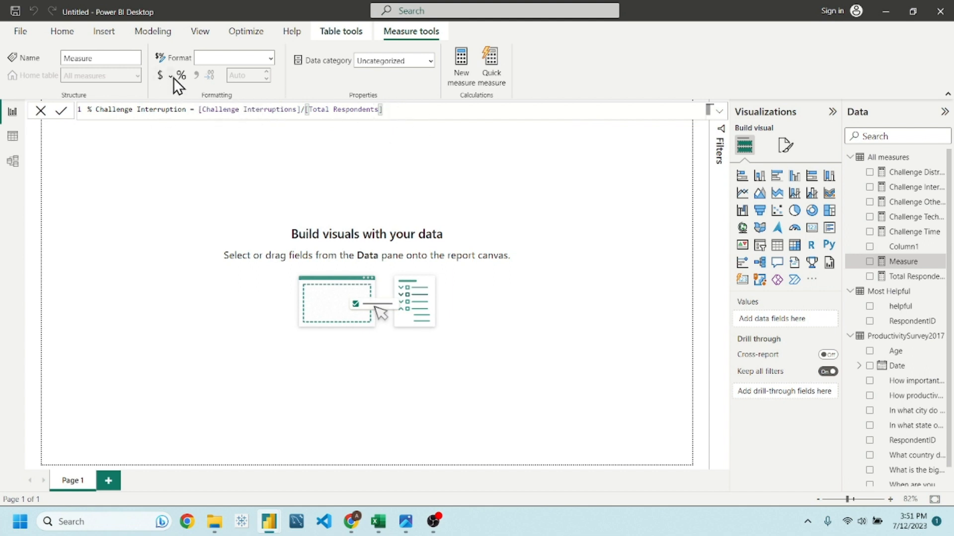
# Step: Commit the % Challenge Interruption measure and format it as a percentage
pyautogui.press('Return')
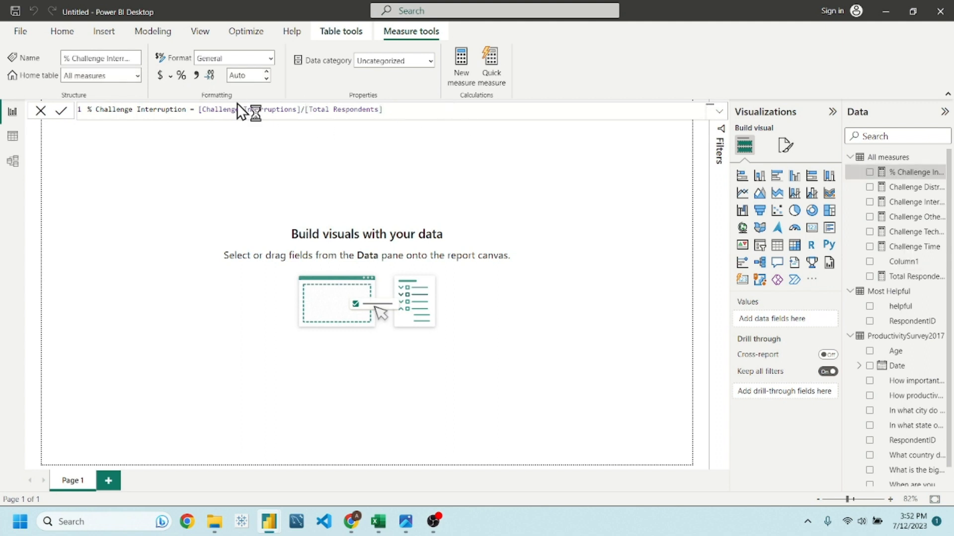
pyautogui.click(181, 75)
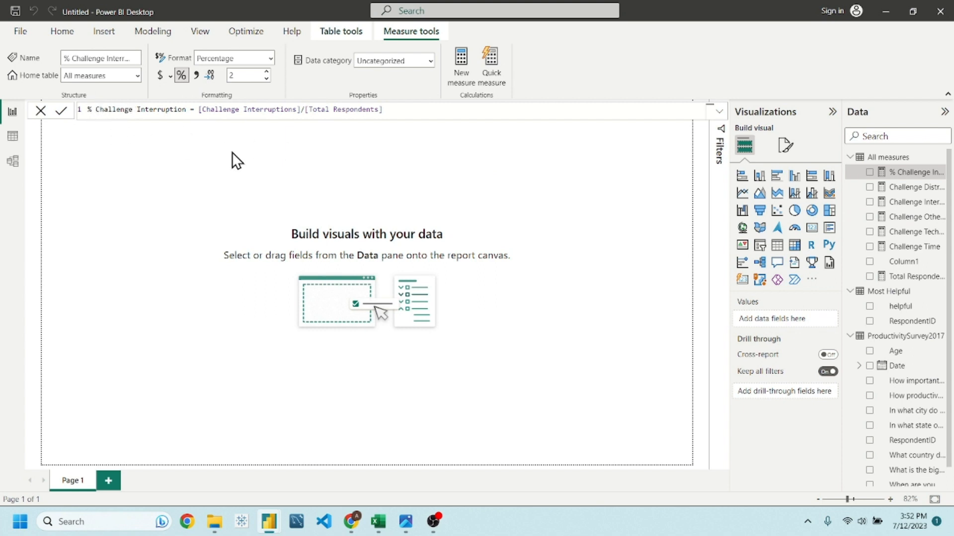
pyautogui.click(213, 177)
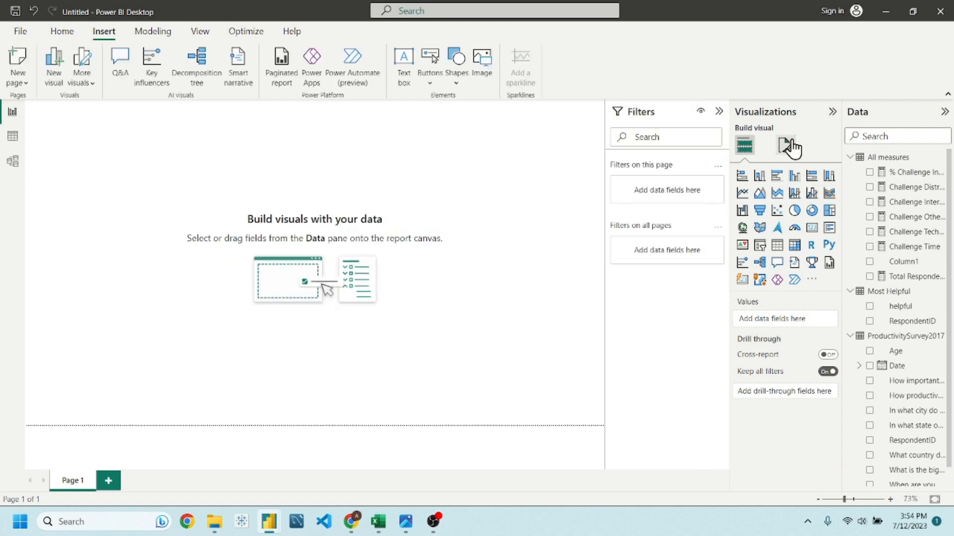
# Step: Set theme.png as the page's canvas background image with 0% transparency
pyautogui.click(785, 145)
pyautogui.click(773, 256)
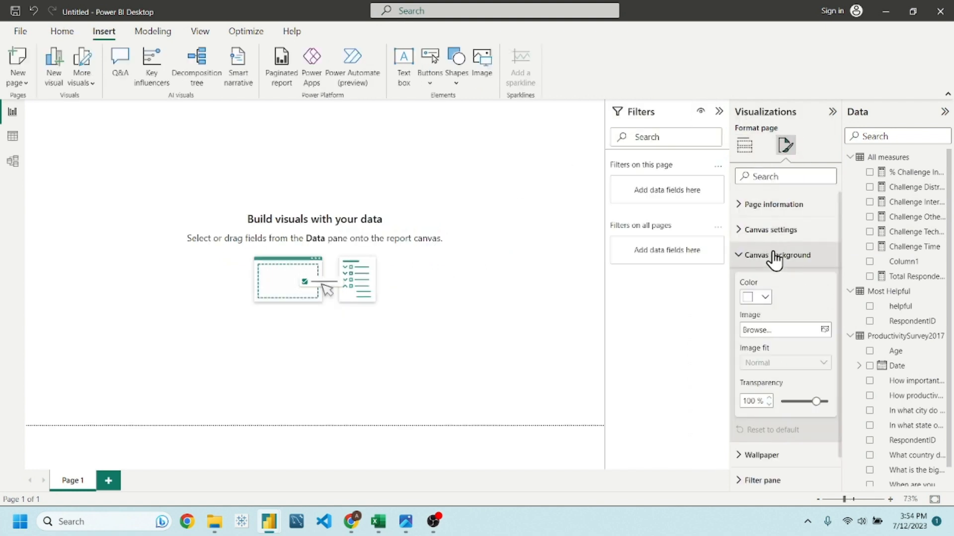
pyautogui.click(775, 332)
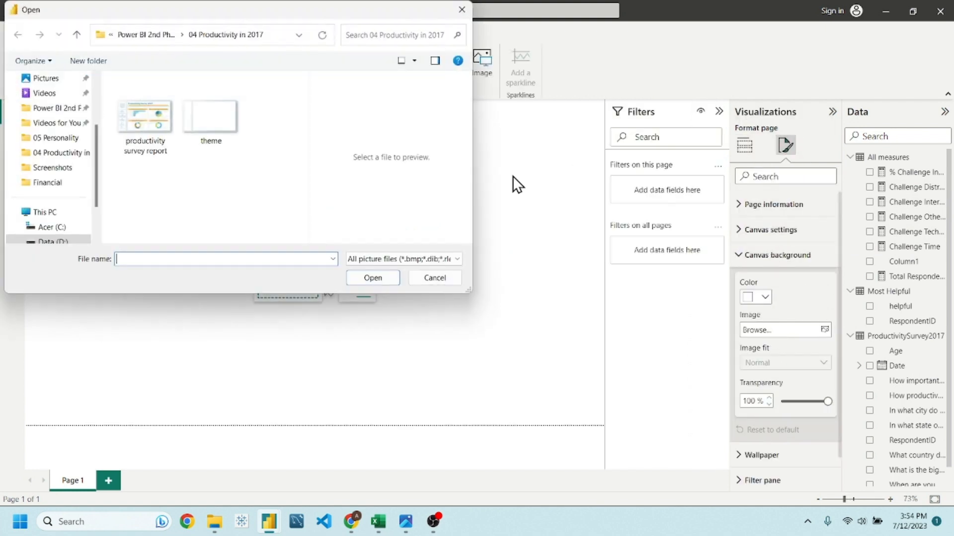
pyautogui.doubleClick(204, 117)
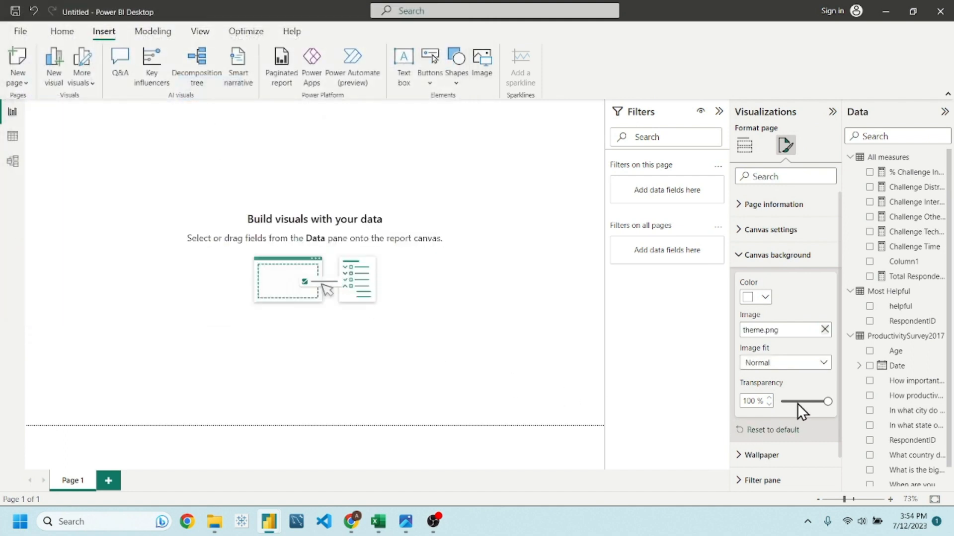
pyautogui.moveTo(827, 402); pyautogui.dragTo(780, 401)
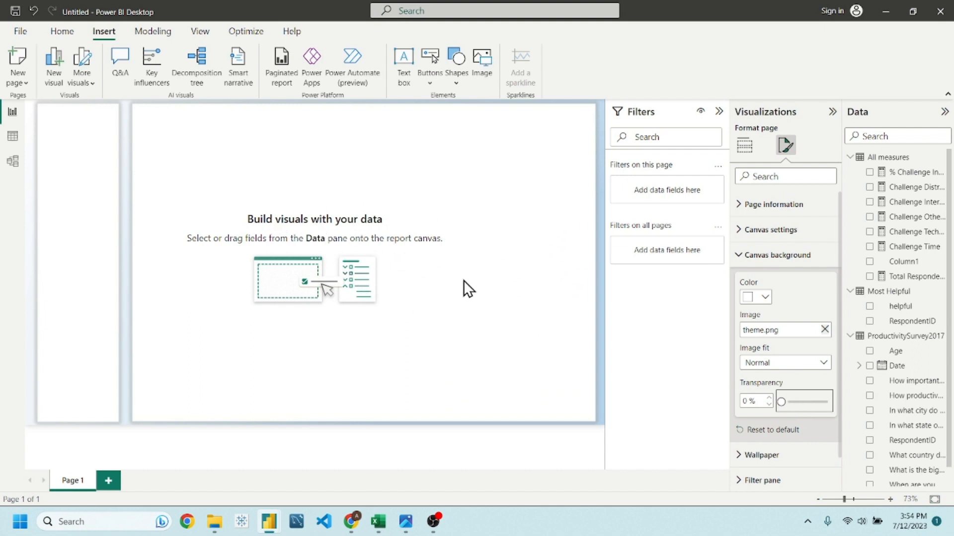
pyautogui.click(466, 257)
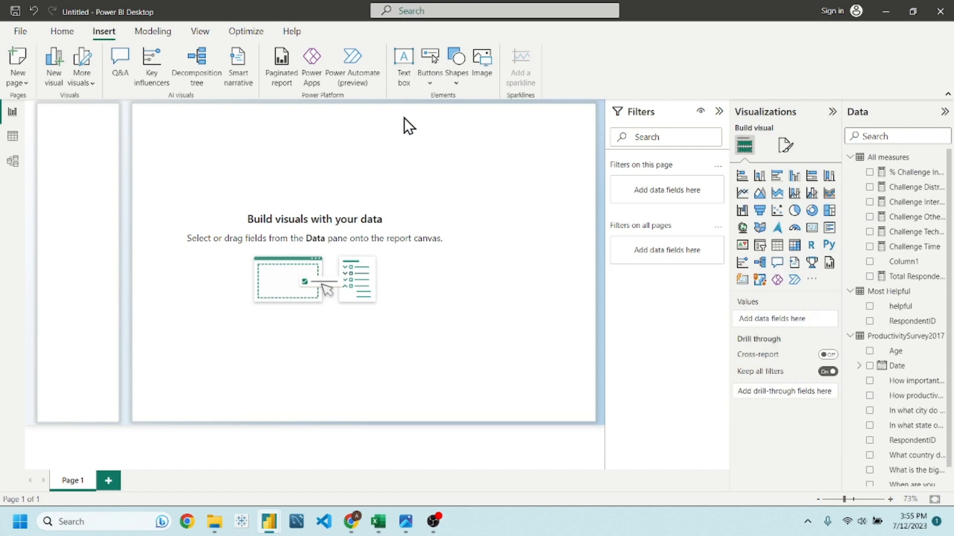
# Step: Insert a text box reading "Productivity Survey 2017" and format it bold at size 36
pyautogui.click(403, 62)
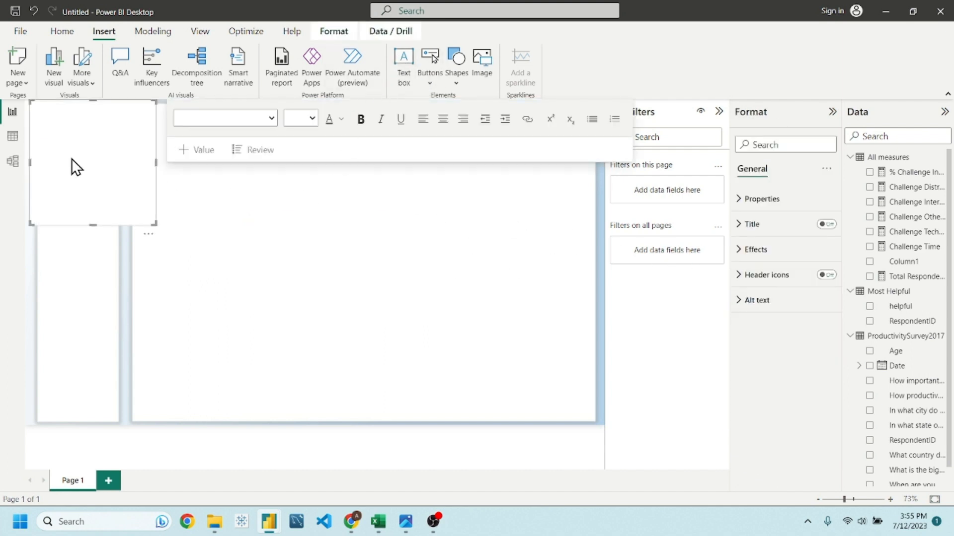
pyautogui.write('P')
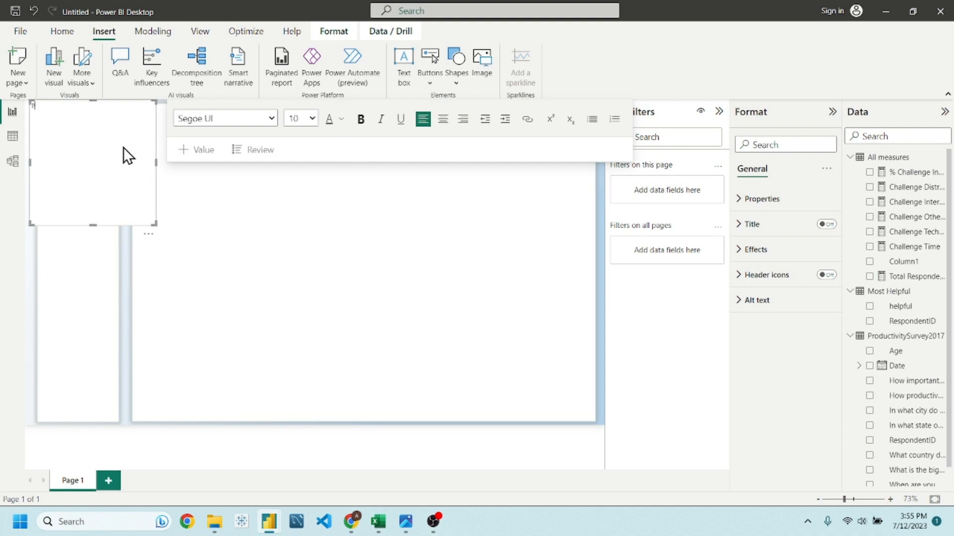
pyautogui.write('roductivity Survey 2017')
pyautogui.hotkey('ctrl', 'a')
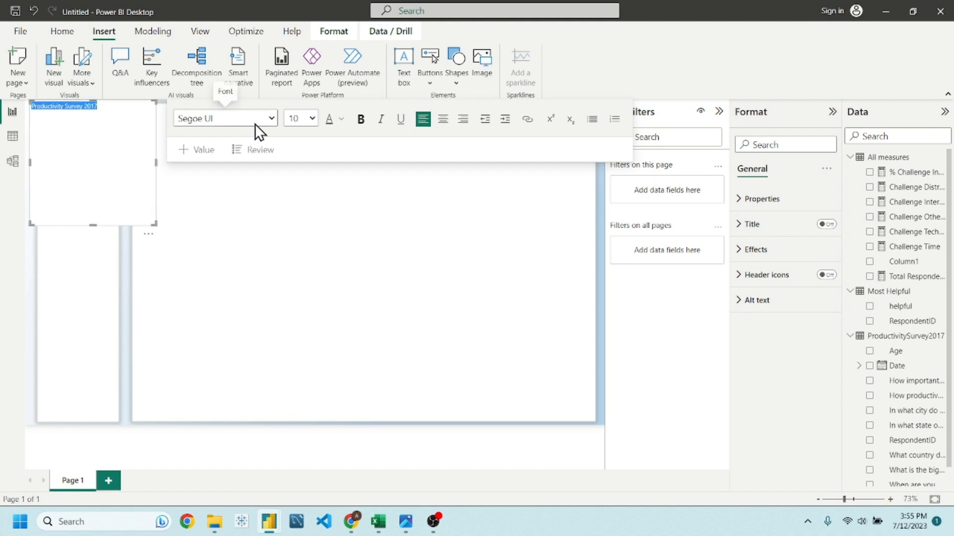
pyautogui.click(312, 118)
pyautogui.click(296, 297)
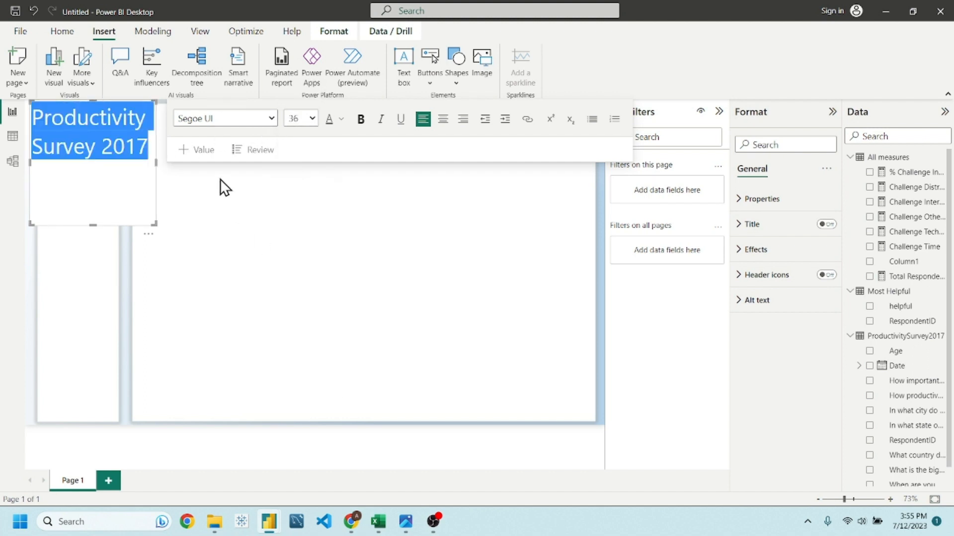
pyautogui.click(357, 120)
pyautogui.click(165, 223)
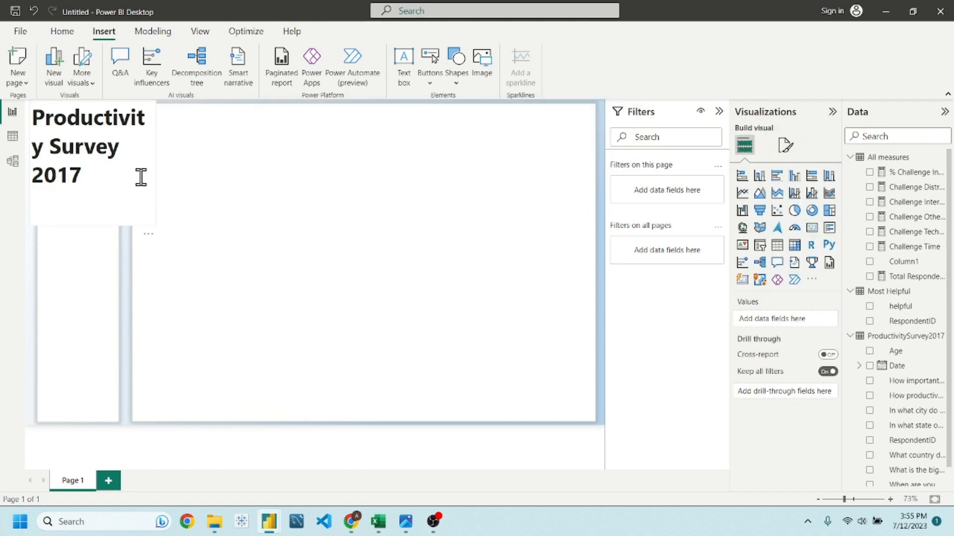
# Step: Resize the title text box to fit its text on one line and place it at the head of the main white panel
pyautogui.click(139, 177)
pyautogui.moveTo(155, 225); pyautogui.dragTo(425, 164)
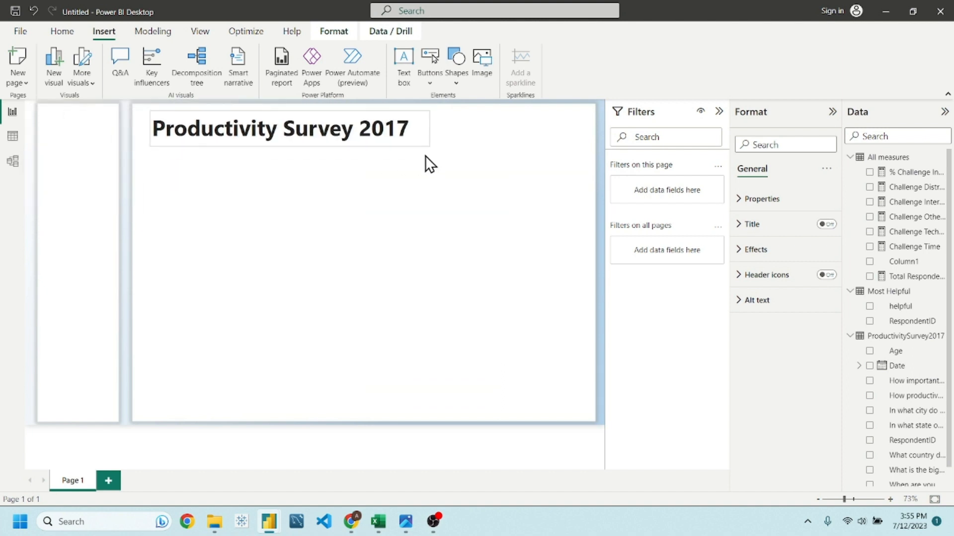
pyautogui.click(367, 250)
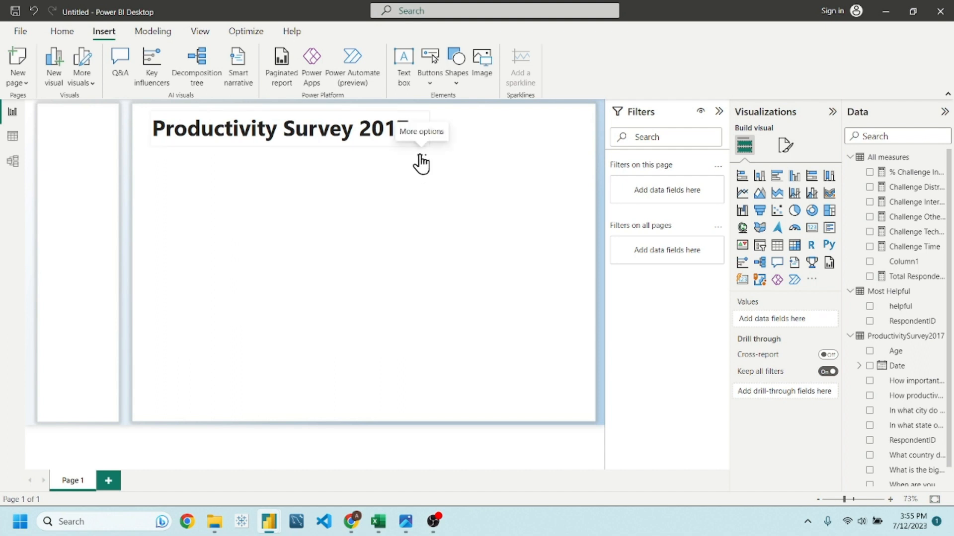
pyautogui.click(421, 154)
pyautogui.click(423, 155)
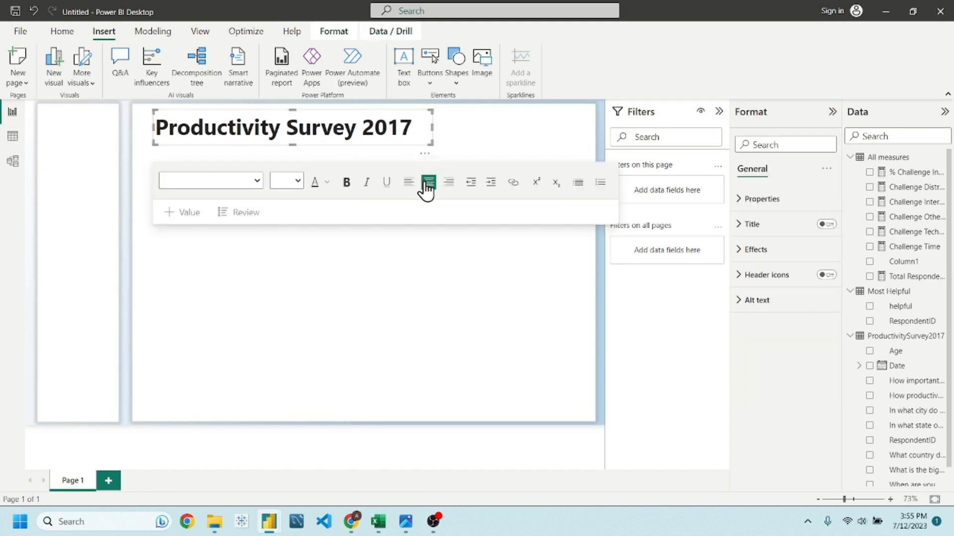
pyautogui.click(421, 263)
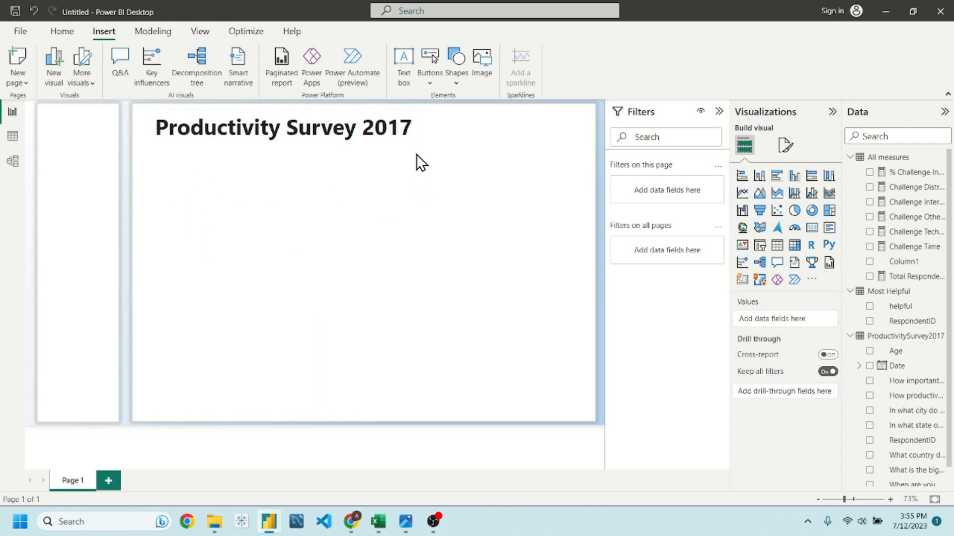
# Step: Add a slicer to the report page using the Age field from ProductivitySurvey2017
pyautogui.click(760, 246)
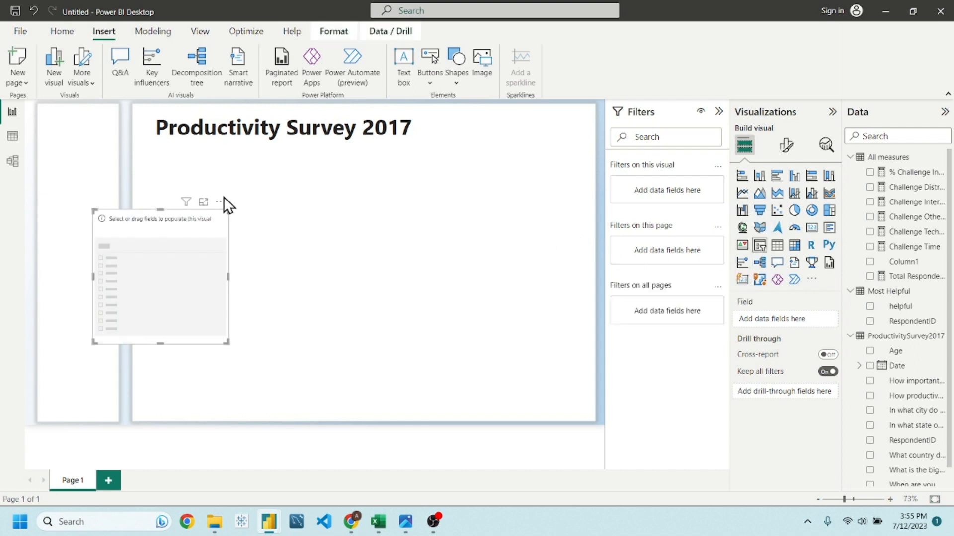
pyautogui.moveTo(228, 207); pyautogui.dragTo(433, 198)
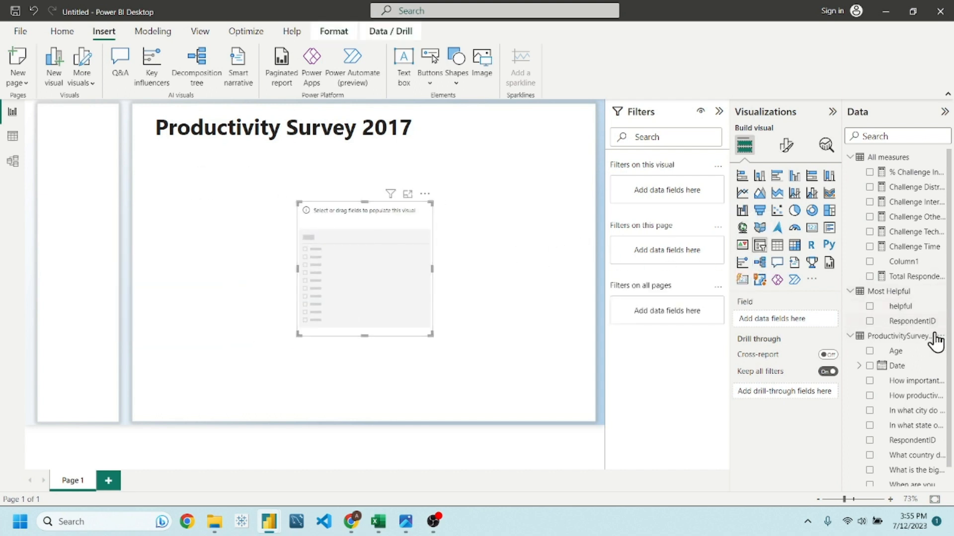
pyautogui.moveTo(897, 353); pyautogui.dragTo(778, 316)
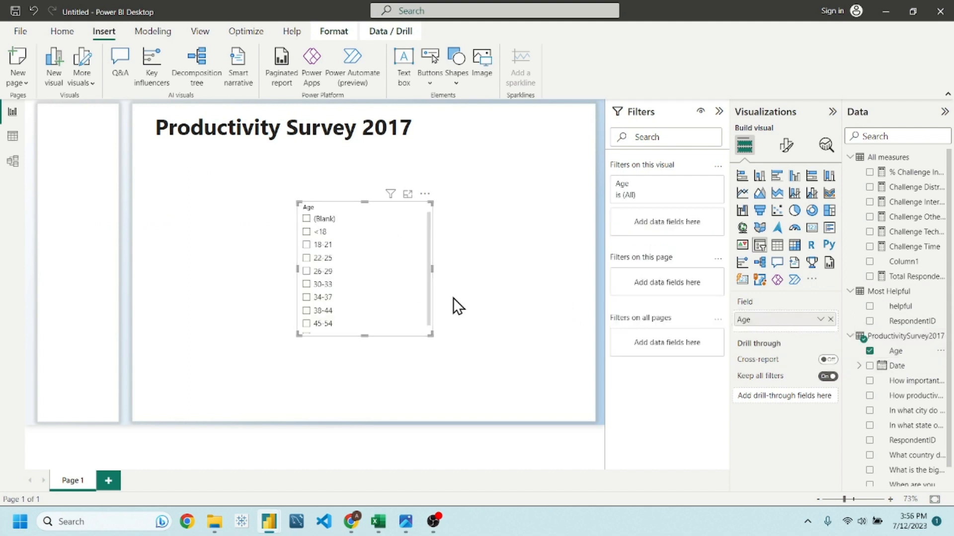
# Step: Set the Age slicer's style to Tile
pyautogui.click(784, 146)
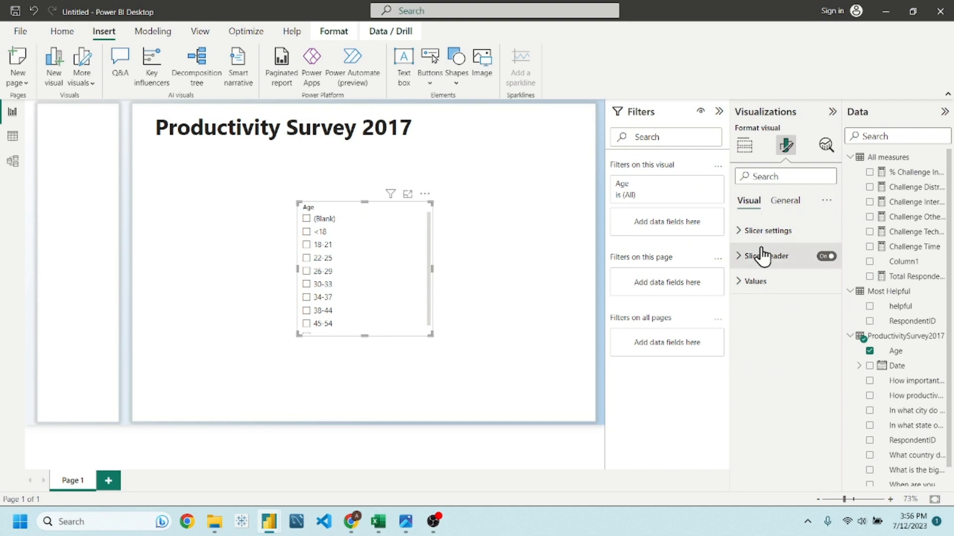
pyautogui.click(766, 232)
pyautogui.click(774, 298)
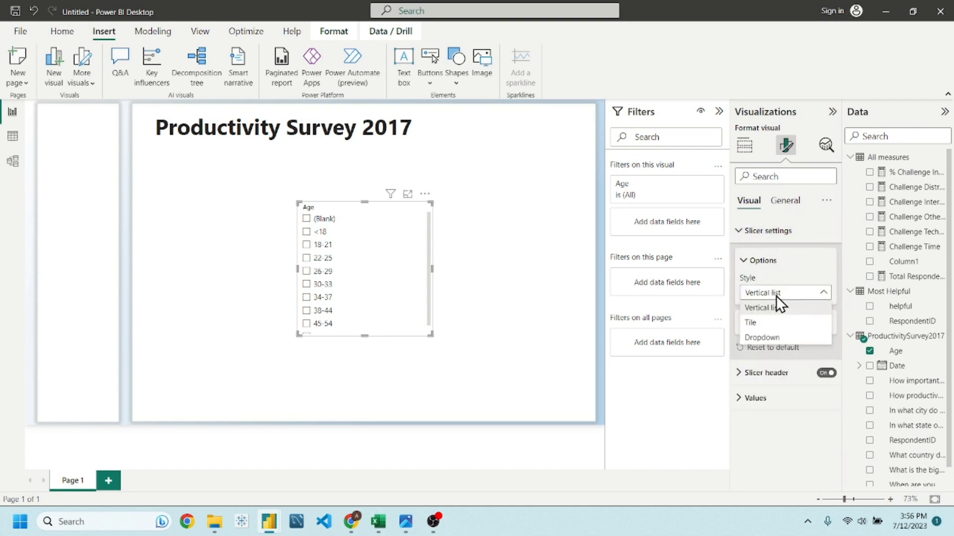
pyautogui.click(767, 326)
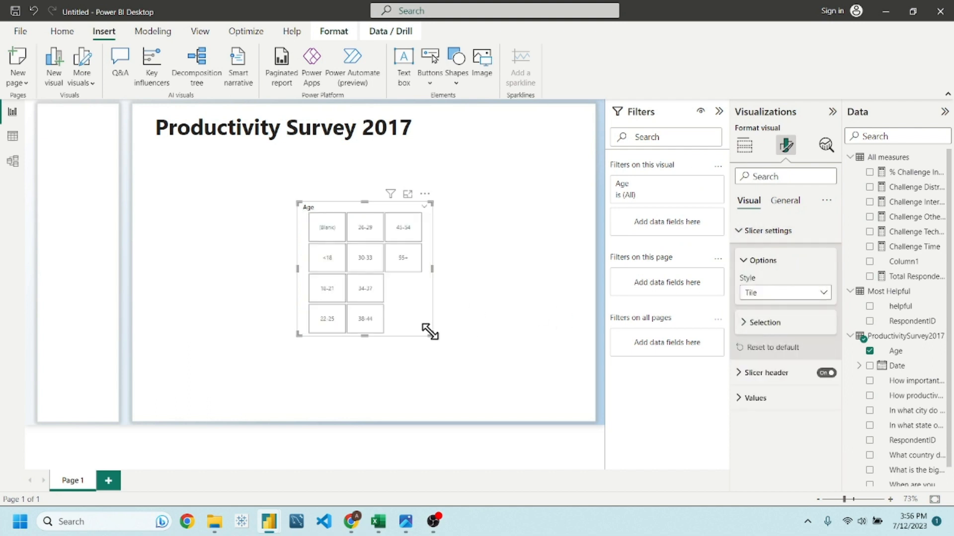
# Step: Stretch the Age slicer into a single row of tiles across the main panel, directly beneath the title
pyautogui.moveTo(430, 332); pyautogui.dragTo(602, 230)
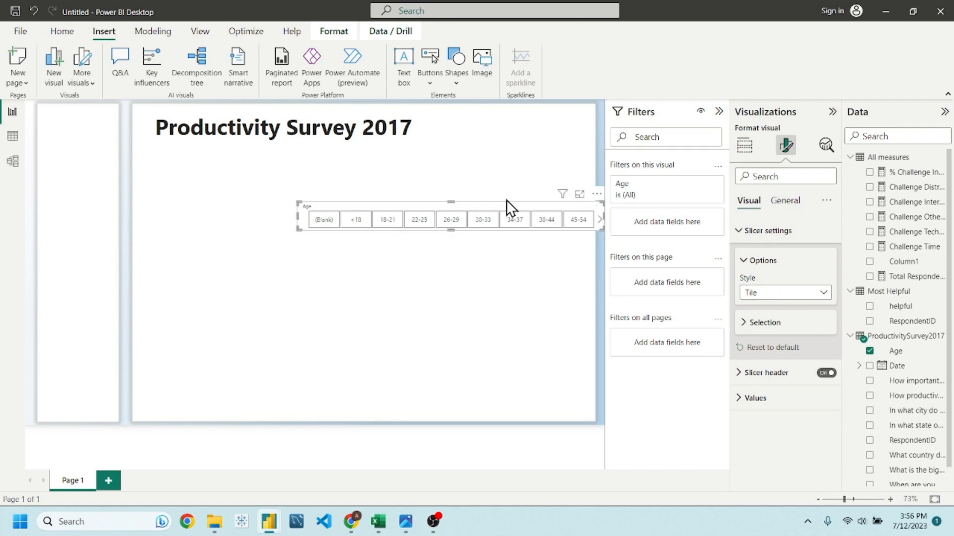
pyautogui.moveTo(492, 202); pyautogui.dragTo(351, 147)
pyautogui.moveTo(458, 160); pyautogui.dragTo(594, 163)
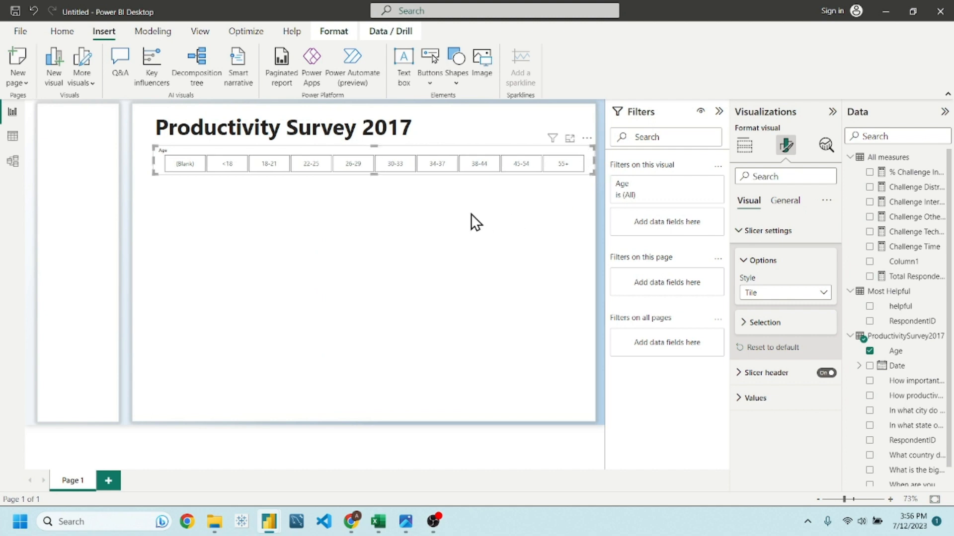
pyautogui.click(470, 195)
pyautogui.click(433, 151)
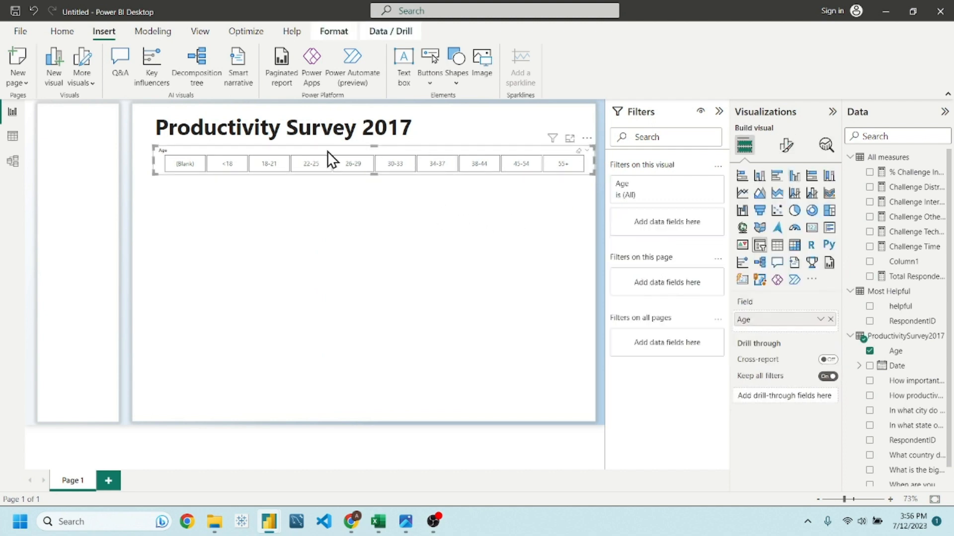
pyautogui.moveTo(337, 148); pyautogui.dragTo(338, 142)
pyautogui.click(359, 202)
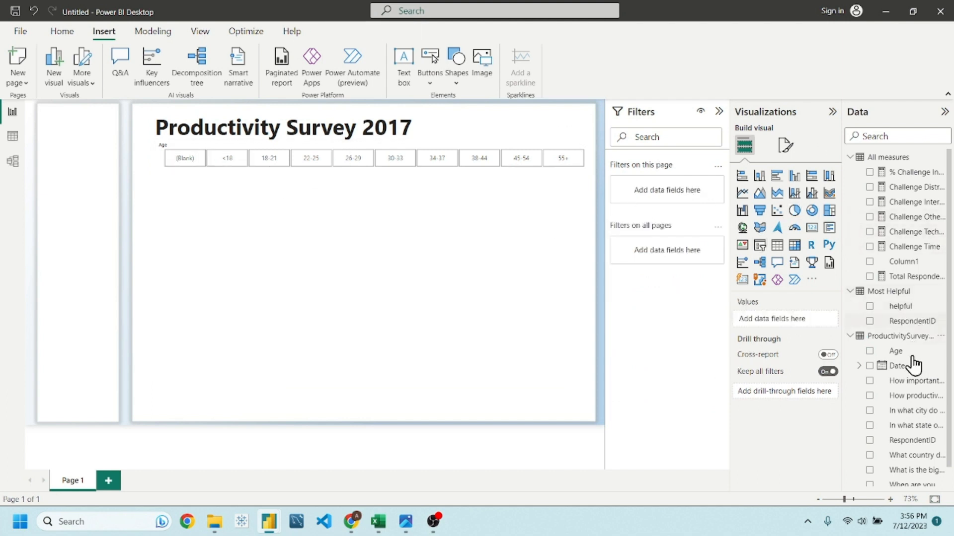
# Step: Add Age as a filter on the slicer, selecting all age groups except (Blank)
pyautogui.moveTo(899, 352); pyautogui.dragTo(541, 142)
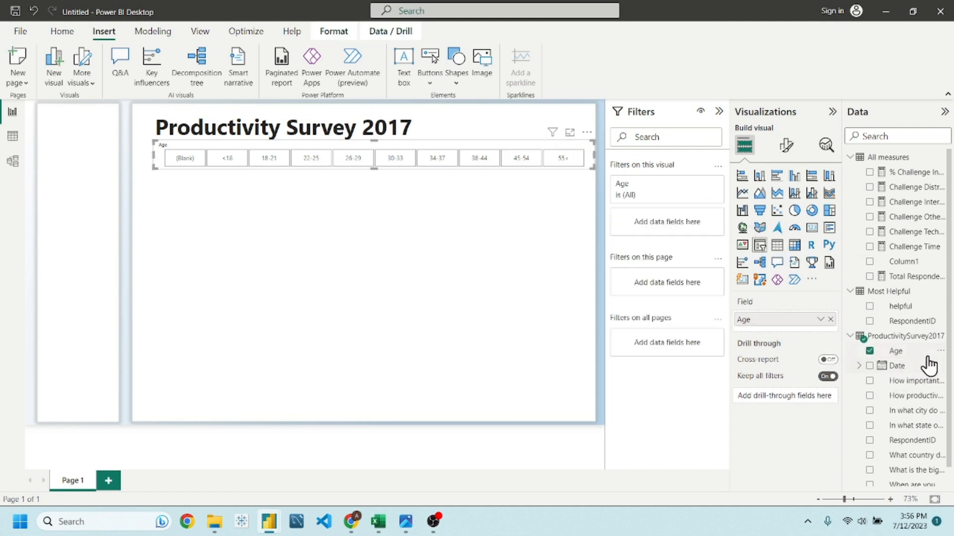
pyautogui.moveTo(897, 352); pyautogui.dragTo(663, 218)
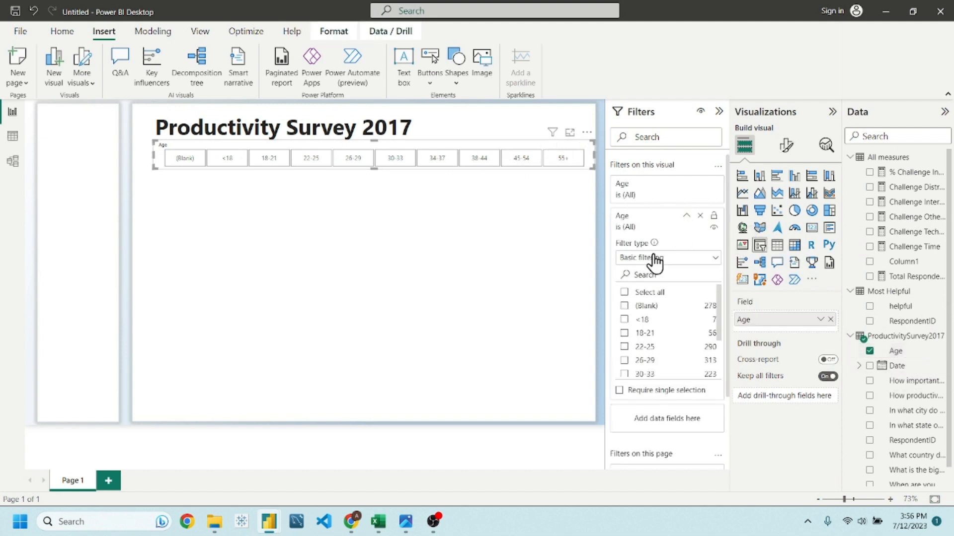
pyautogui.click(654, 261)
pyautogui.click(657, 251)
pyautogui.click(625, 292)
pyautogui.click(626, 307)
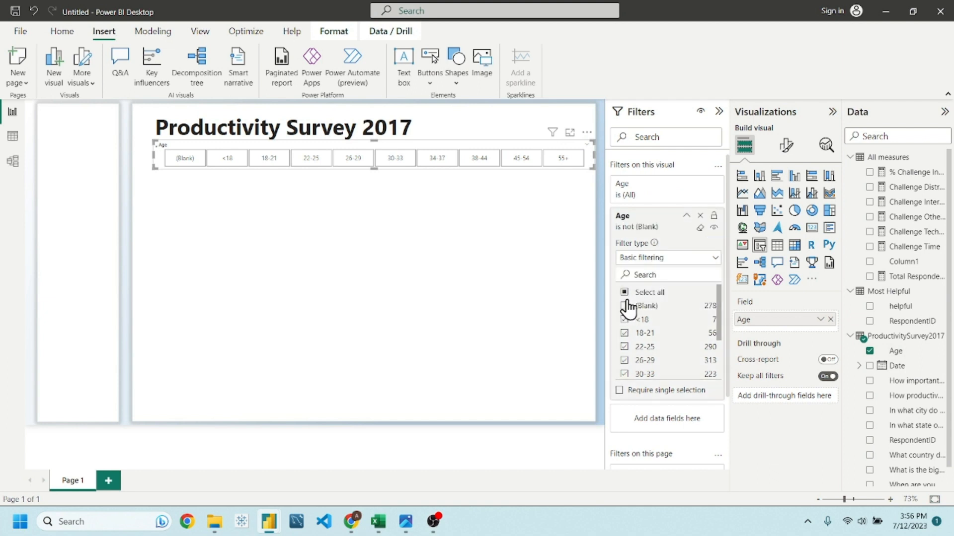
pyautogui.click(423, 239)
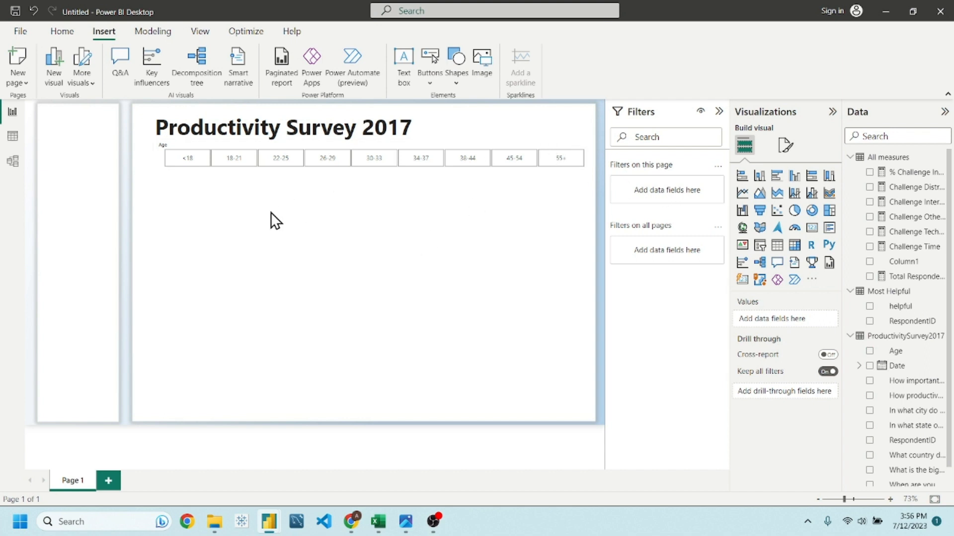
# Step: Turn off the Age slicer's header
pyautogui.click(490, 150)
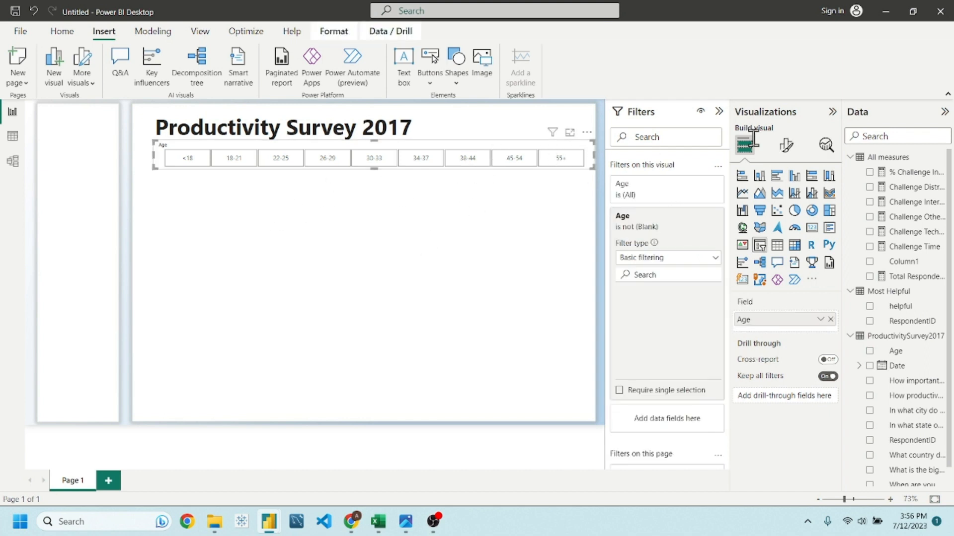
pyautogui.click(786, 147)
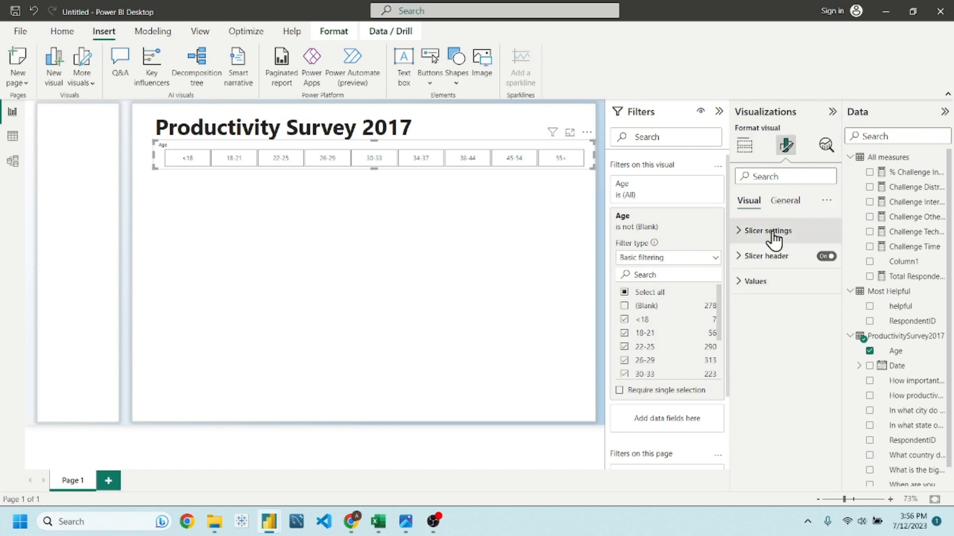
pyautogui.click(826, 256)
pyautogui.click(431, 234)
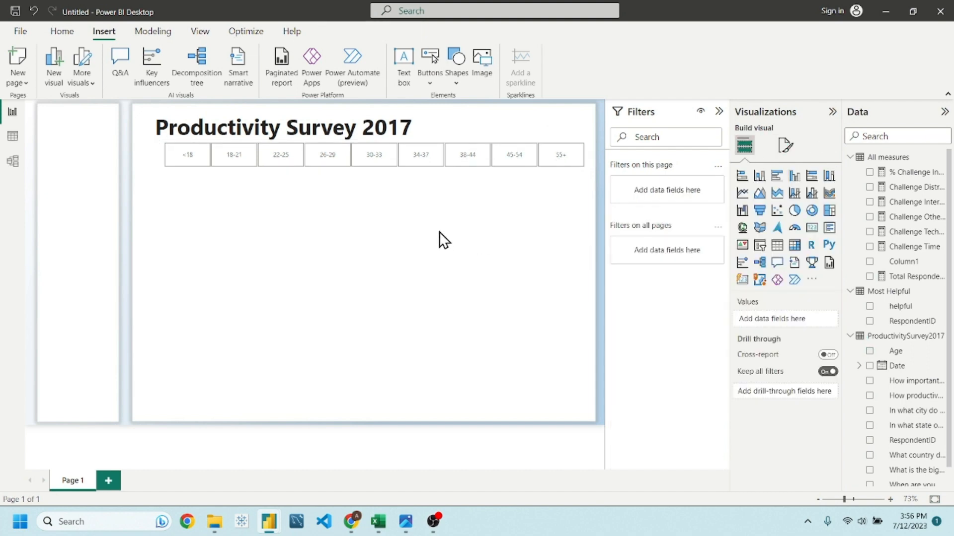
# Step: Reduce the Age slicer's height and move it slightly down from the title
pyautogui.click(592, 163)
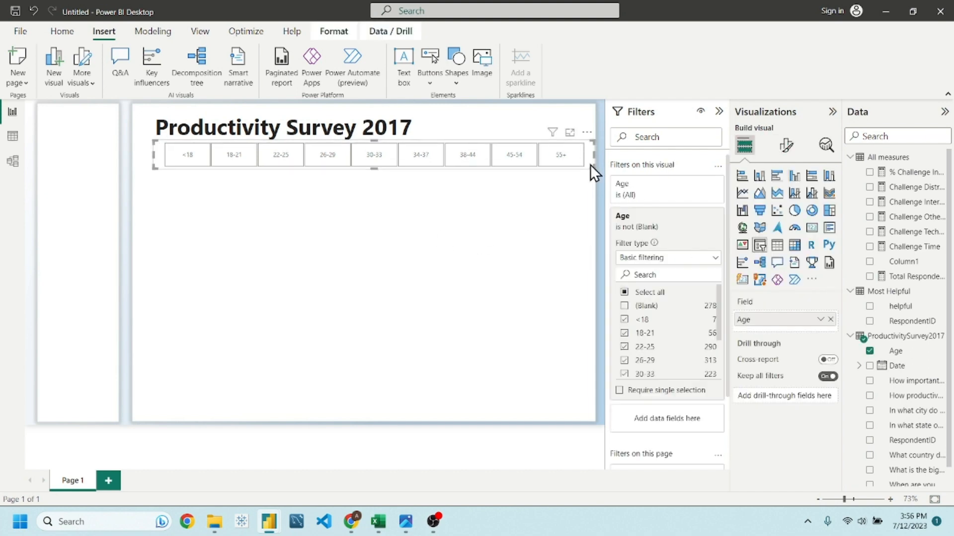
pyautogui.click(468, 237)
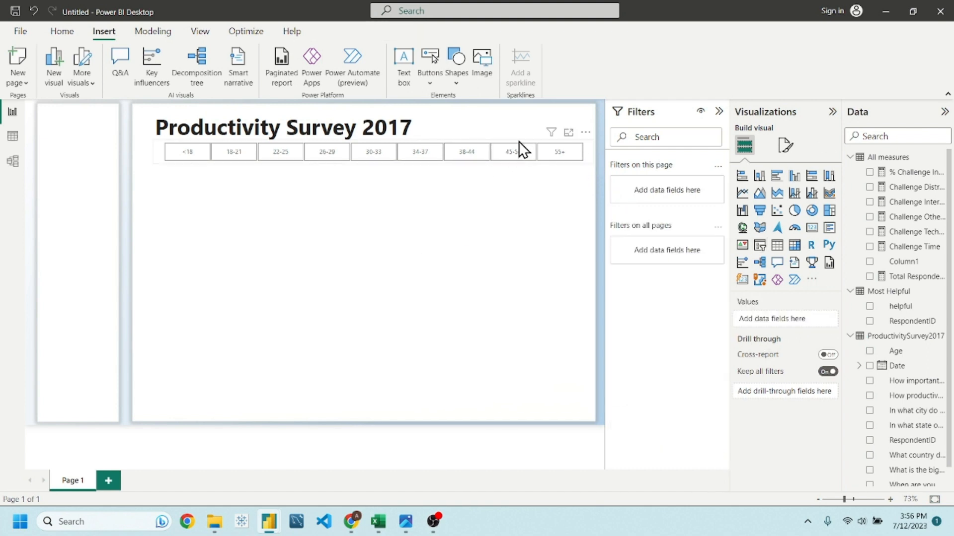
pyautogui.click(587, 136)
pyautogui.click(275, 245)
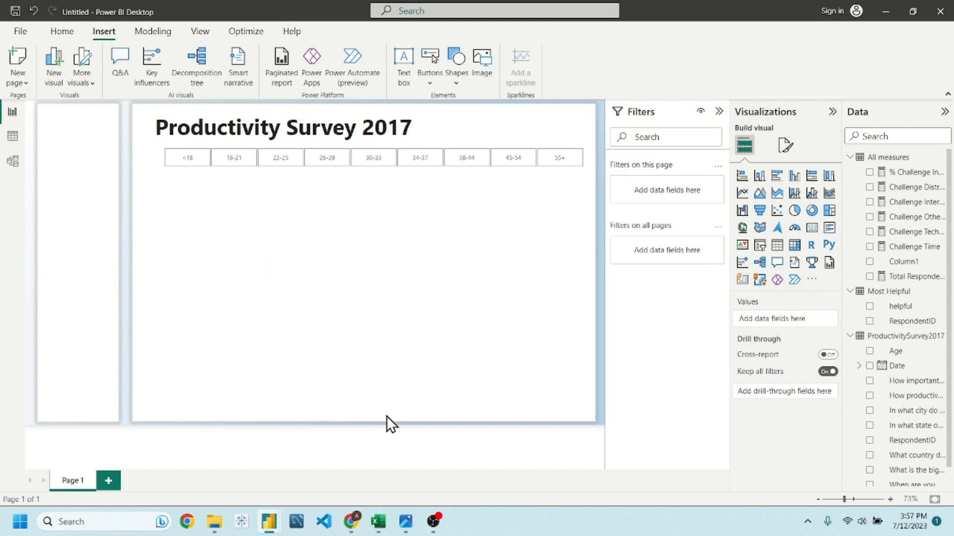
# Step: Switch to the Productivity2017 report and copy its full introductory text, "We asked 1223 respondents that What is the #1 Challenge to being productive"
pyautogui.click(379, 528)
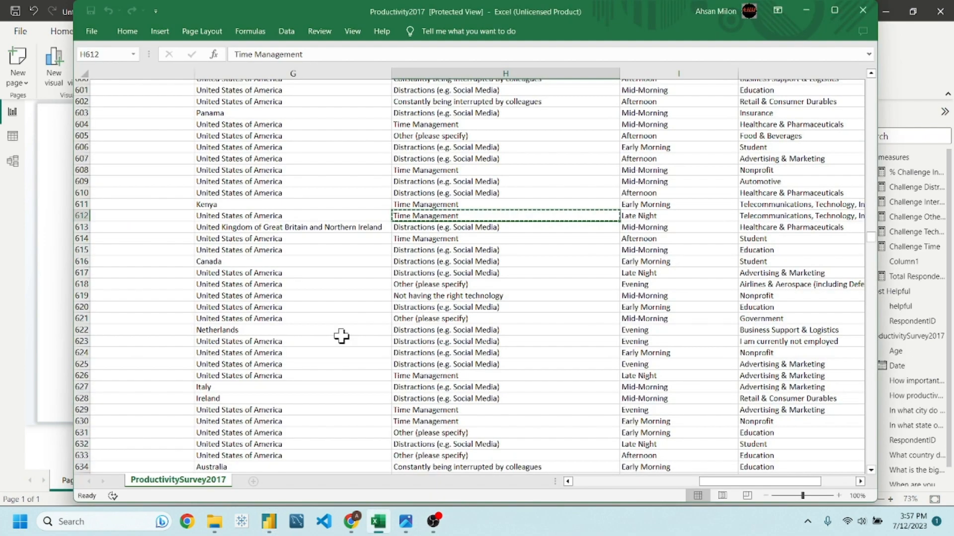
pyautogui.click(378, 529)
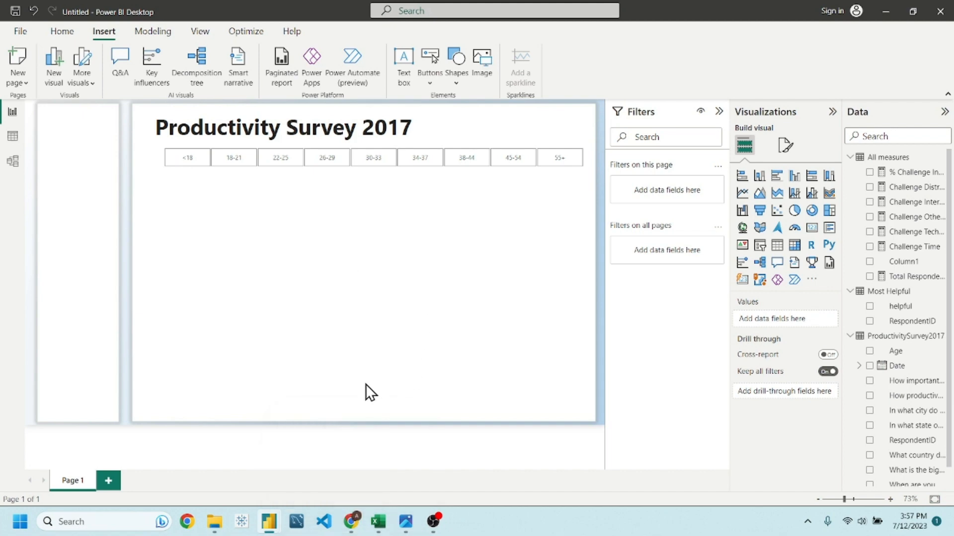
pyautogui.moveTo(273, 524)
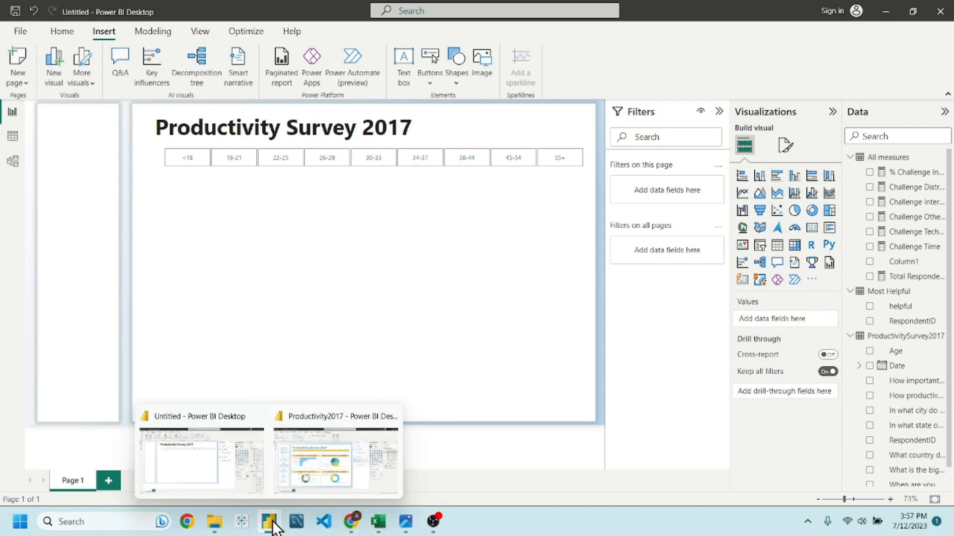
pyautogui.click(298, 480)
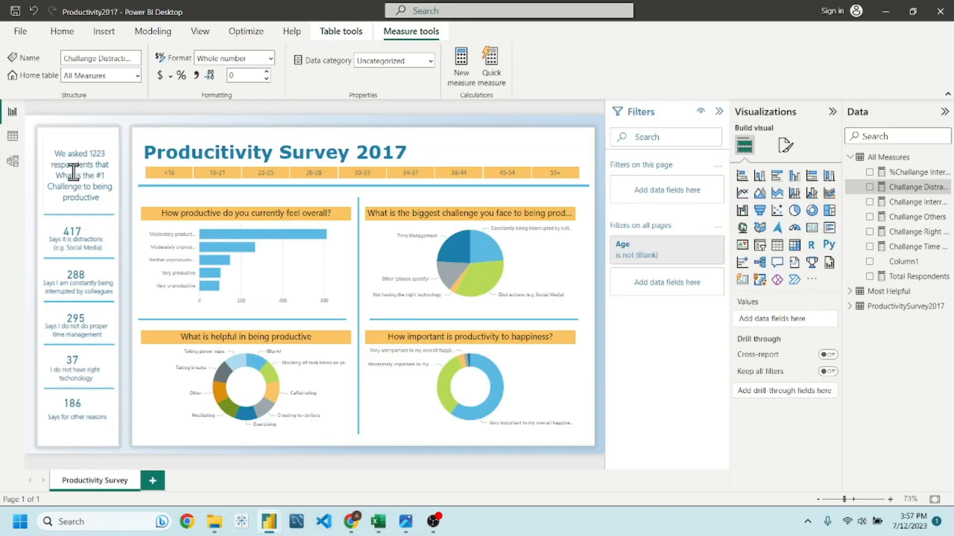
pyautogui.click(130, 199)
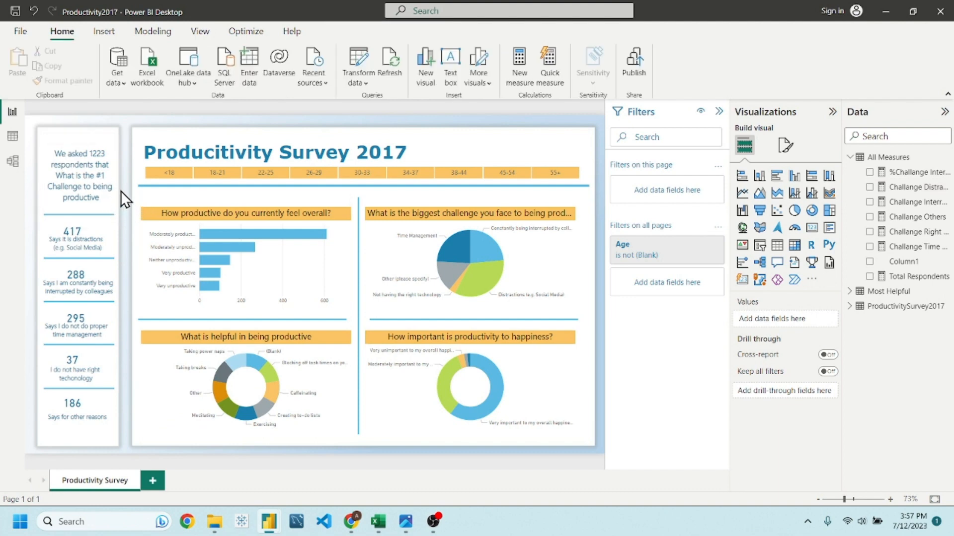
pyautogui.tripleClick(94, 188)
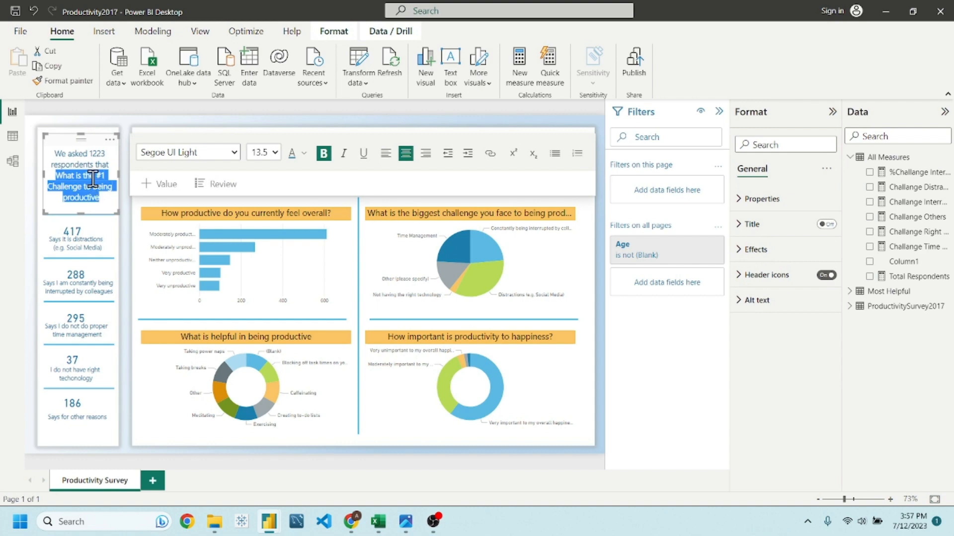
pyautogui.moveTo(101, 200); pyautogui.dragTo(60, 157)
pyautogui.hotkey('ctrl', 'c')
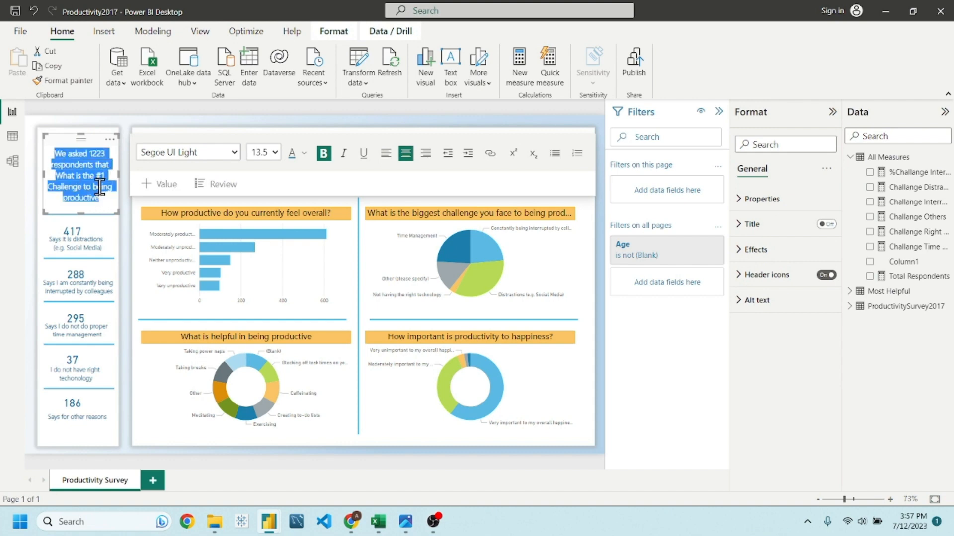
pyautogui.click(123, 228)
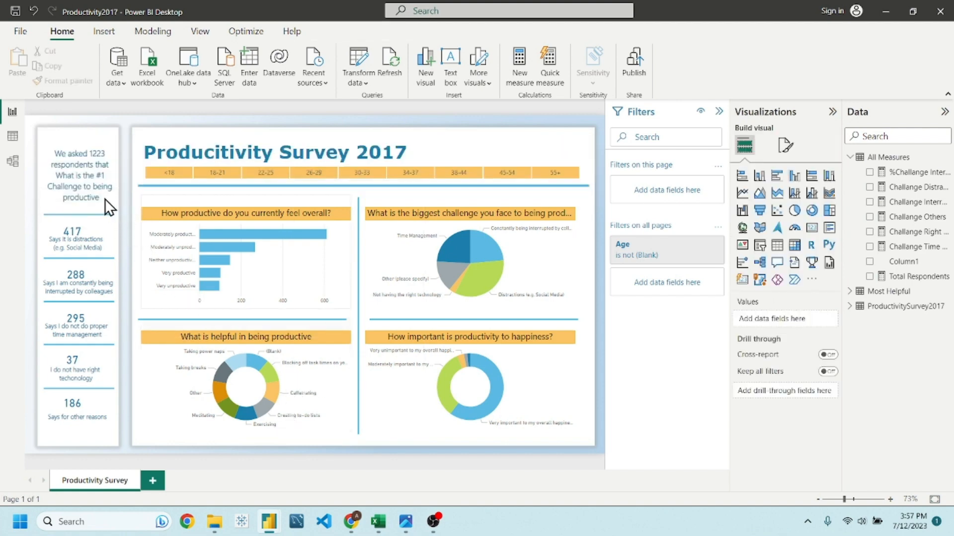
# Step: Paste the introductory text into the empty text box of the untitled report, then shrink and fit the box inside the narrow side panel's upper end
pyautogui.moveTo(273, 528)
pyautogui.click(231, 464)
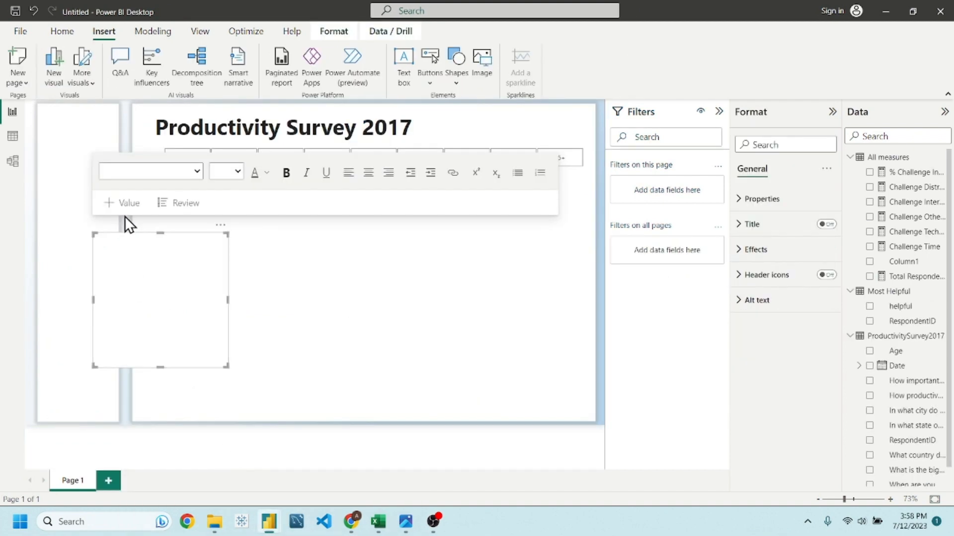
pyautogui.hotkey('ctrl', 'v')
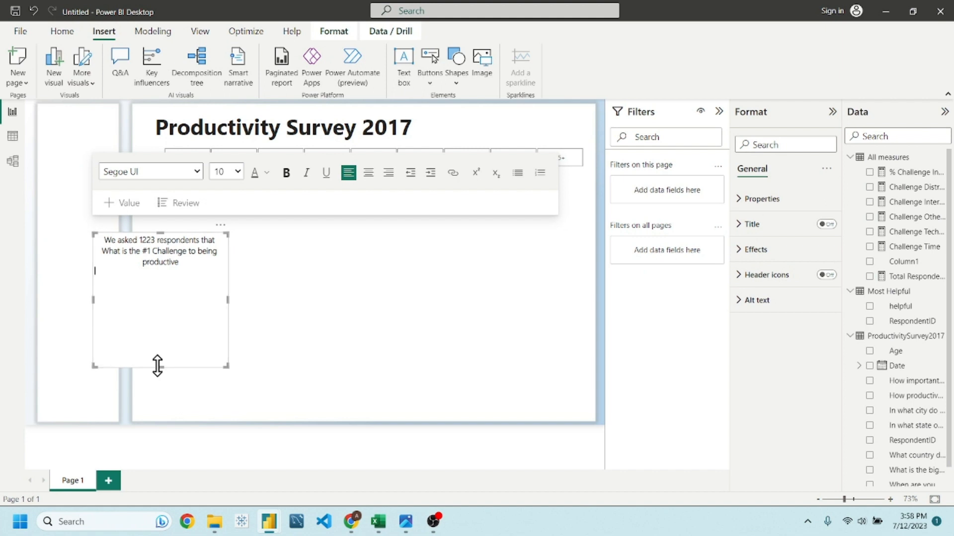
pyautogui.moveTo(157, 366); pyautogui.dragTo(185, 262)
pyautogui.moveTo(174, 224); pyautogui.dragTo(117, 92)
pyautogui.moveTo(126, 131); pyautogui.dragTo(115, 180)
pyautogui.click(136, 235)
pyautogui.click(158, 257)
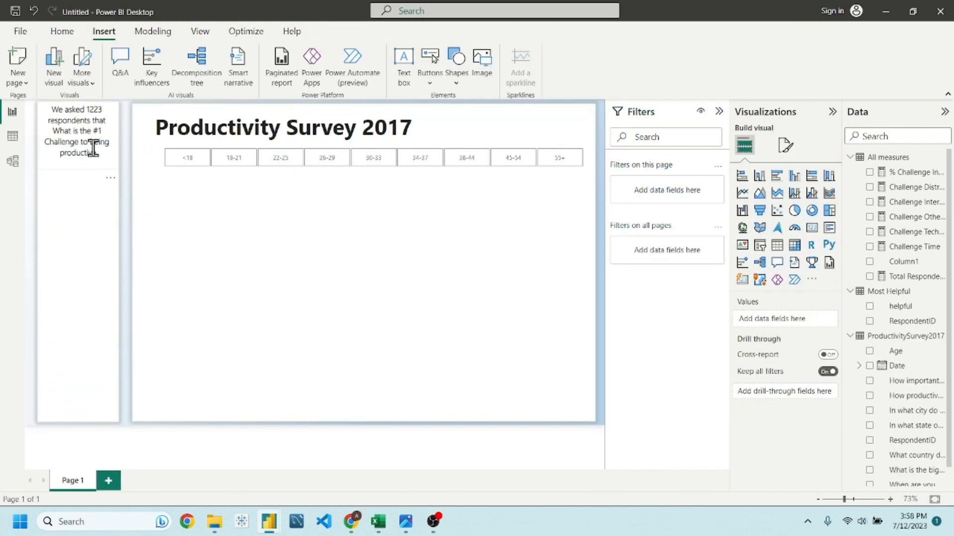
# Step: Check the reference report's captions and enter "Says it is Distractions" in a new text box beneath the introductory text
pyautogui.click(113, 190)
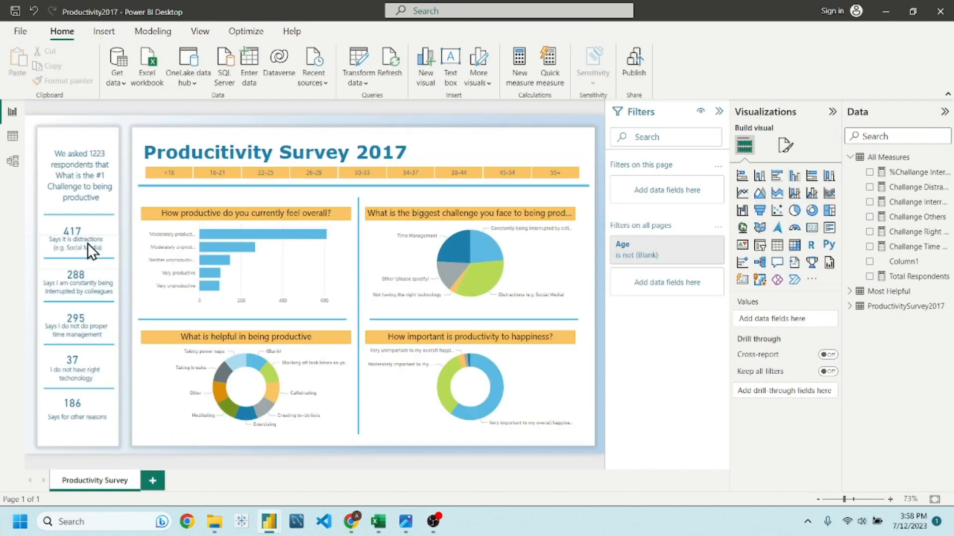
pyautogui.click(91, 241)
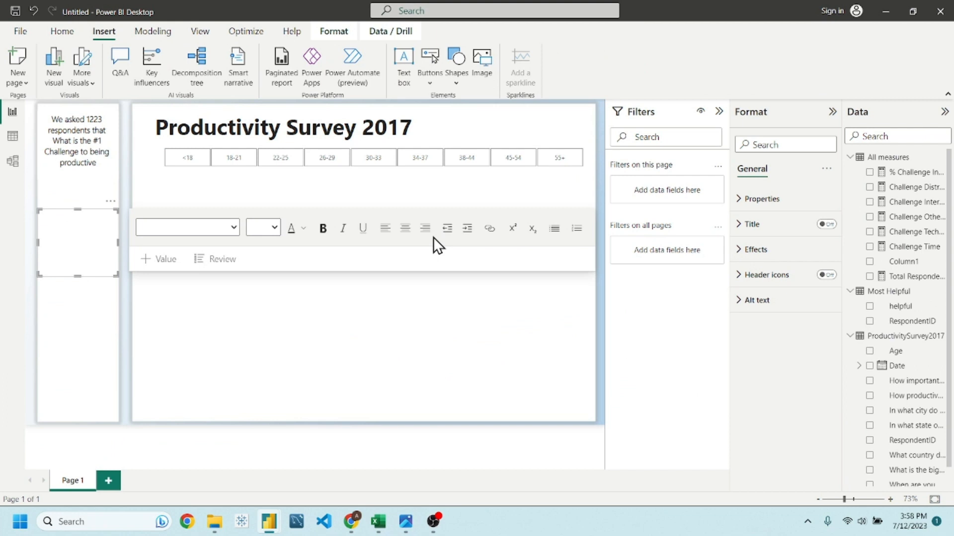
pyautogui.click(97, 238)
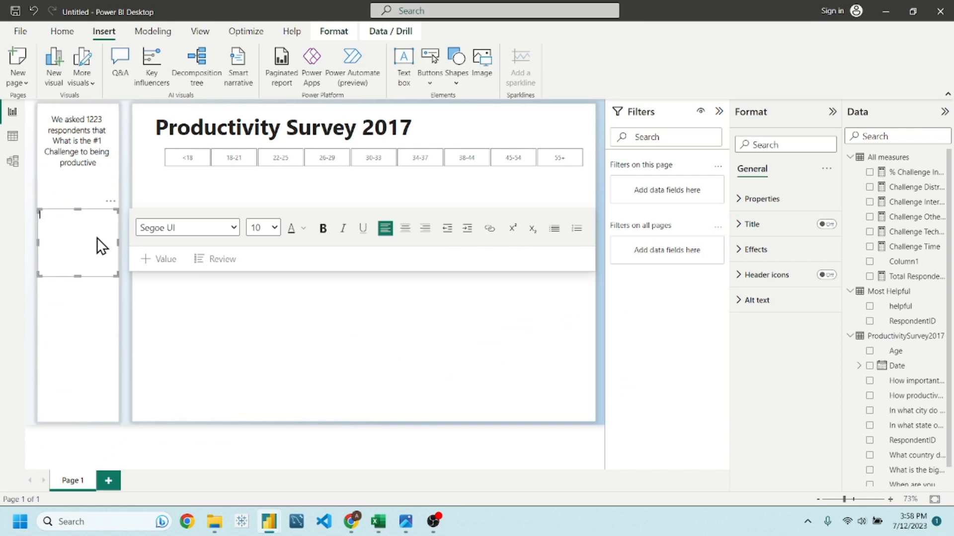
pyautogui.write('Says it is Distractions')
pyautogui.moveTo(52, 140); pyautogui.dragTo(97, 164)
pyautogui.click(258, 363)
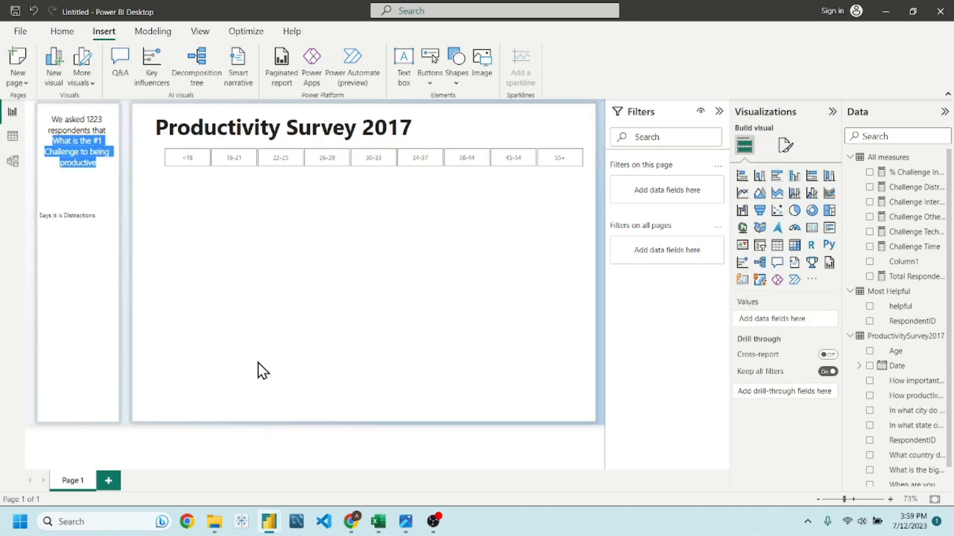
# Step: Change the font size of the "Says it is Distractions" caption and center it
pyautogui.moveTo(95, 216); pyautogui.dragTo(40, 216)
pyautogui.click(274, 228)
pyautogui.click(258, 307)
pyautogui.click(405, 228)
# Step: Enter "Says I am constantly being interrupted by colleagues" in another text box below the distractions caption
pyautogui.click(80, 264)
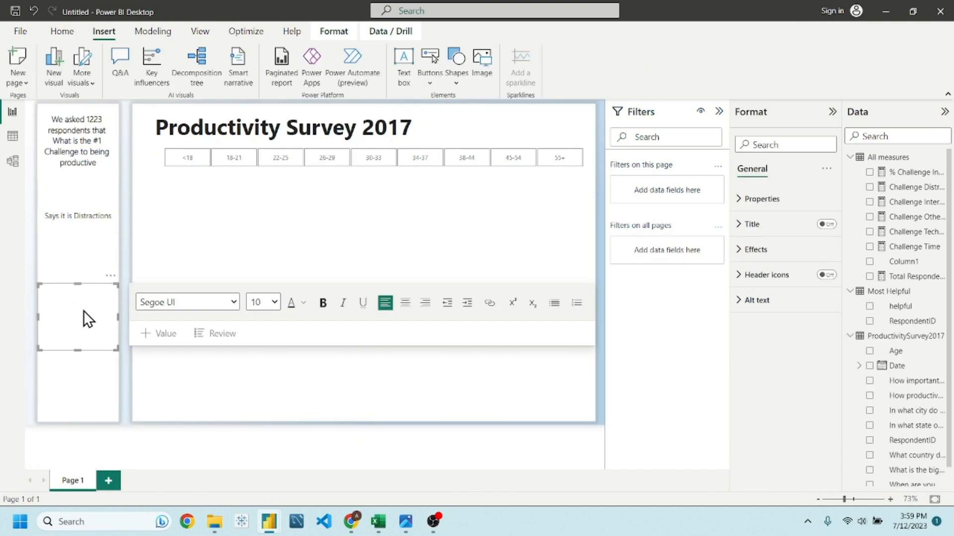
pyautogui.write('Says I am constantly being interrupted by colleagues')
pyautogui.moveTo(108, 299); pyautogui.dragTo(39, 290)
pyautogui.click(80, 218)
pyautogui.moveTo(108, 299); pyautogui.dragTo(39, 290)
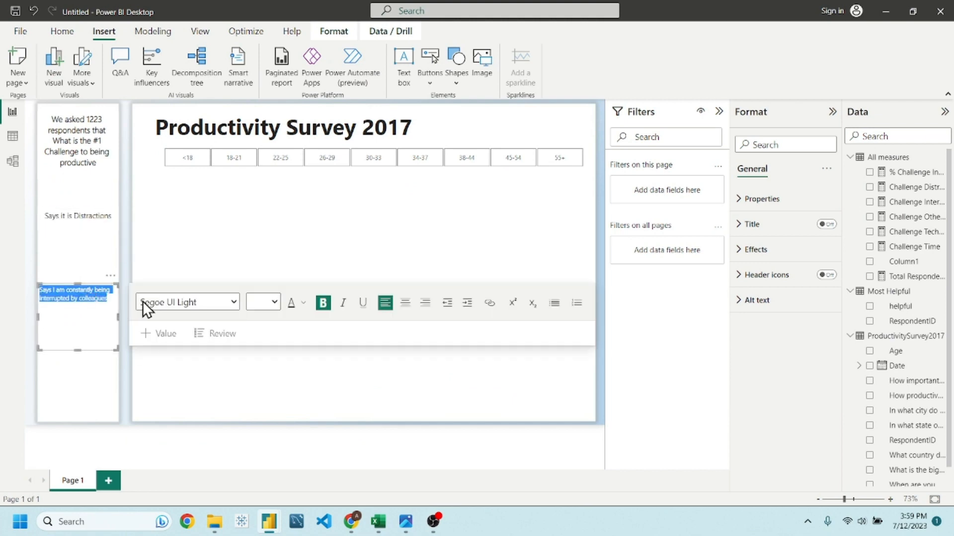
pyautogui.click(115, 233)
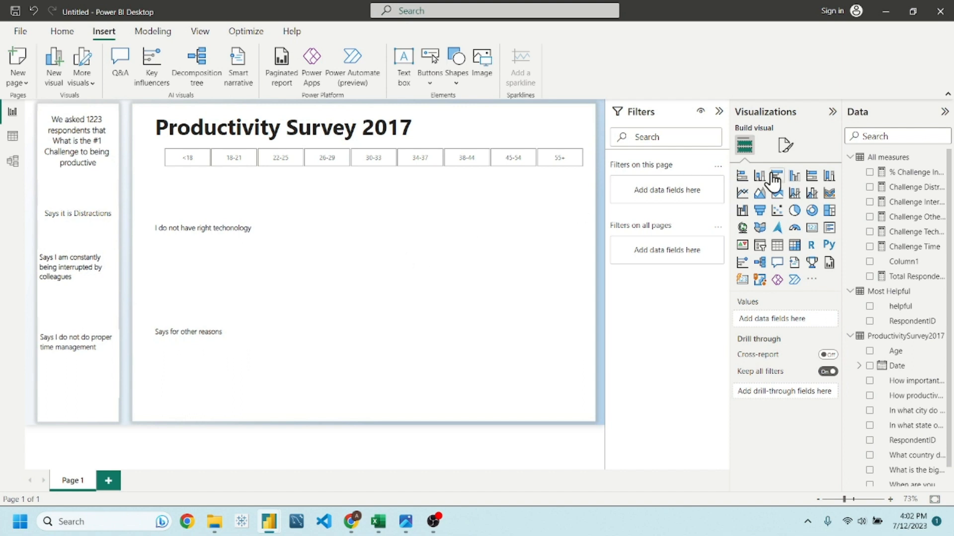
# Step: Set the page's canvas type to Custom with a height of 900 px
pyautogui.click(785, 145)
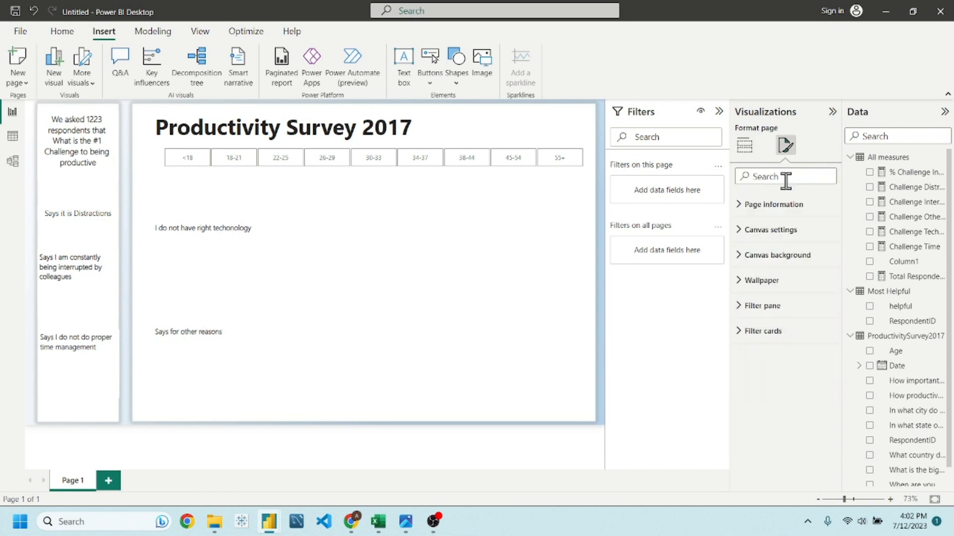
pyautogui.click(783, 230)
pyautogui.click(777, 276)
pyautogui.click(771, 287)
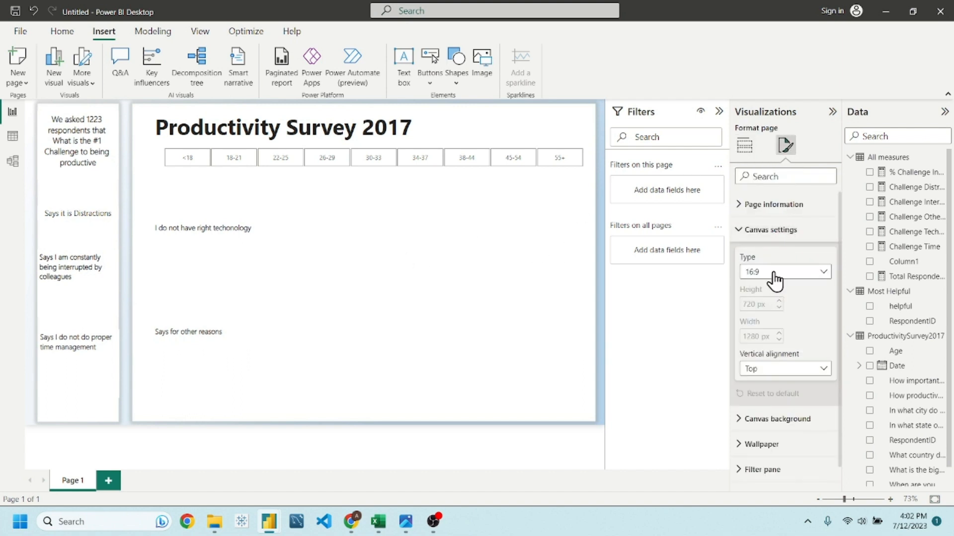
pyautogui.click(771, 274)
pyautogui.click(779, 347)
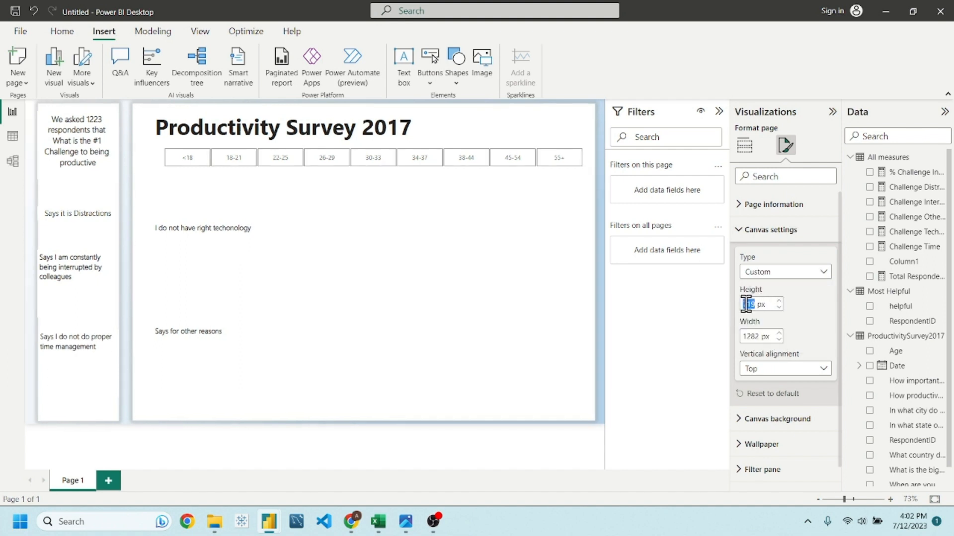
pyautogui.write('900')
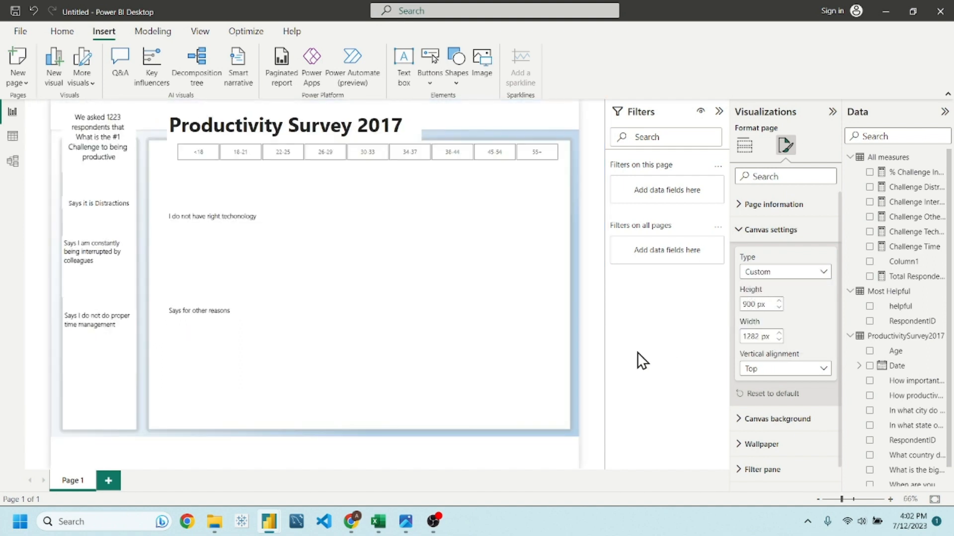
pyautogui.click(508, 324)
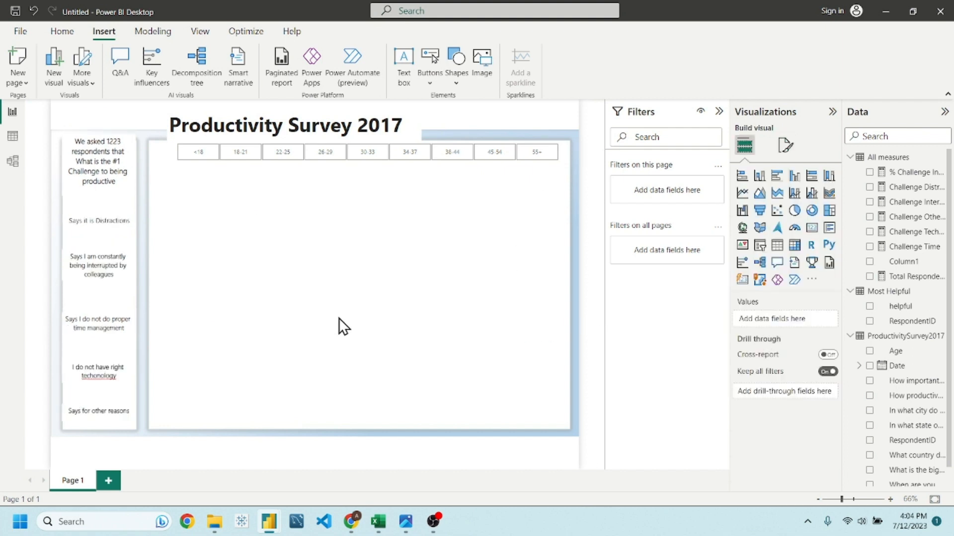
# Step: Add a card showing the Challenge Distraction measure to the main panel, below the age slicer
pyautogui.click(812, 227)
pyautogui.moveTo(440, 288); pyautogui.dragTo(448, 234)
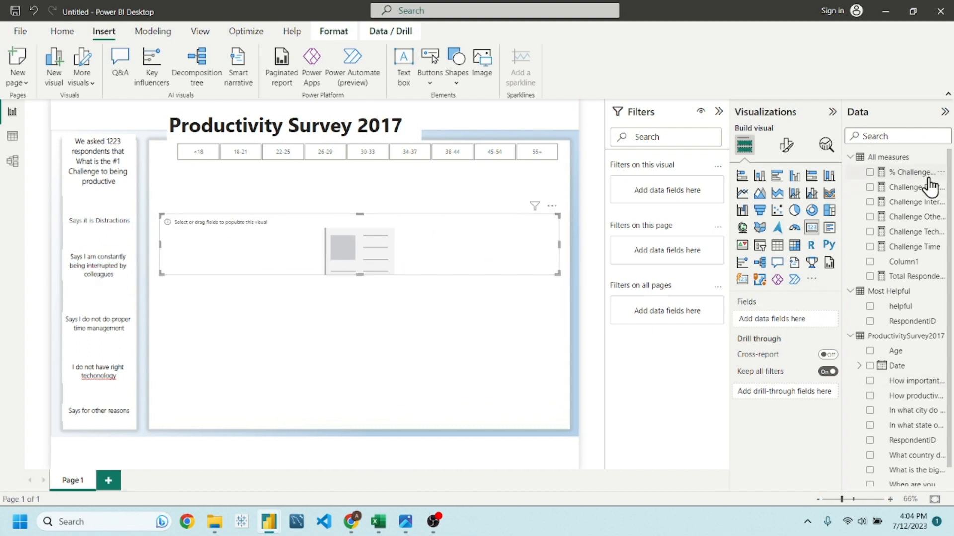
pyautogui.moveTo(916, 194); pyautogui.dragTo(816, 326)
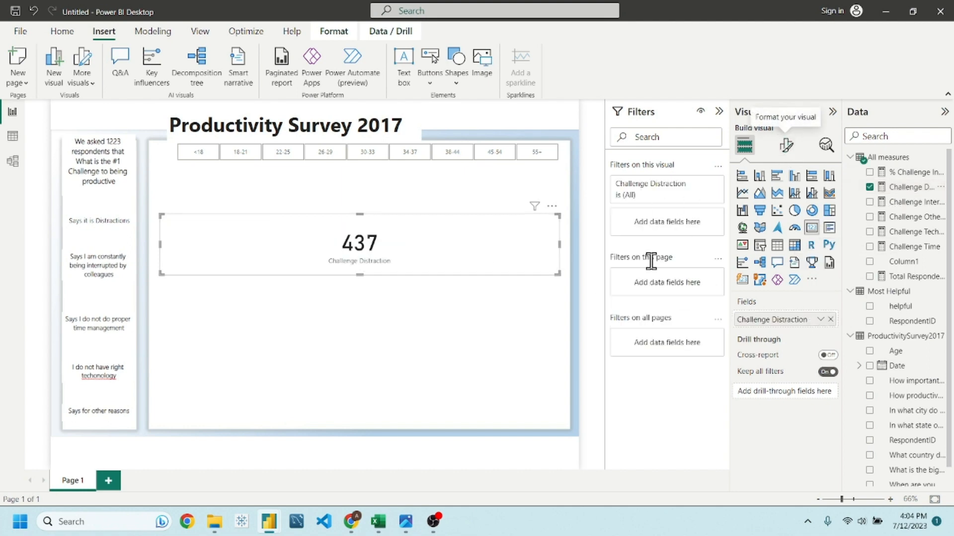
pyautogui.moveTo(557, 276); pyautogui.dragTo(525, 247)
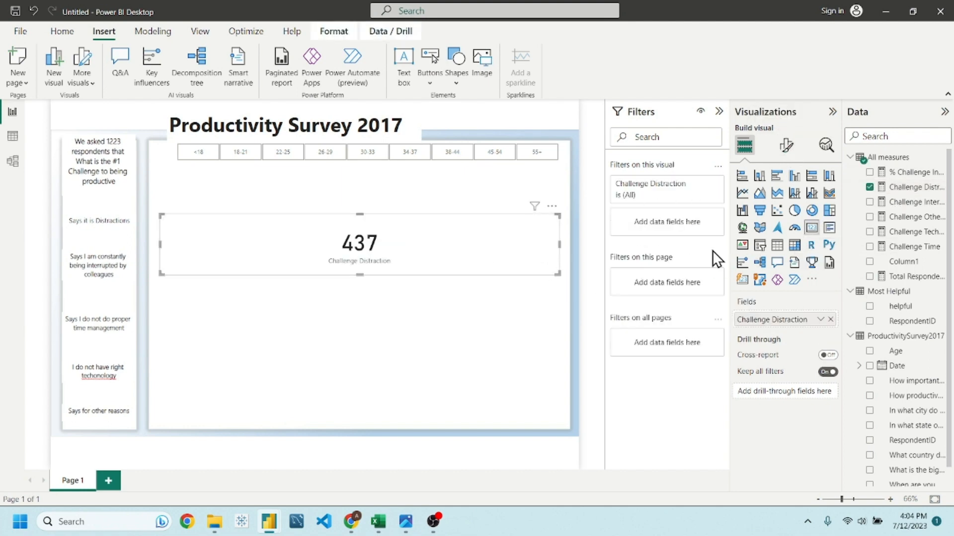
pyautogui.click(534, 328)
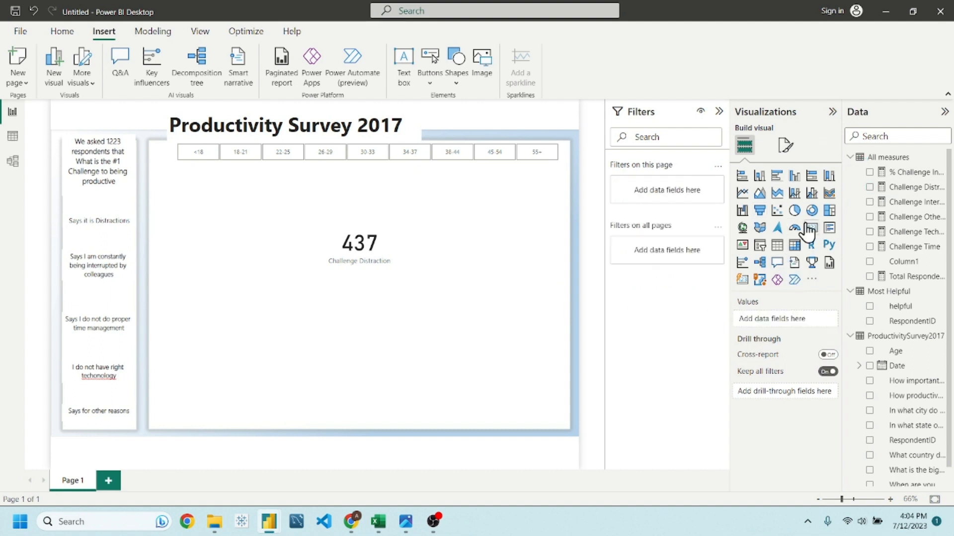
# Step: Add a second card showing the Challenge Interruptions measure and place it directly above the Challenge Distraction card
pyautogui.click(812, 228)
pyautogui.moveTo(916, 204); pyautogui.dragTo(785, 311)
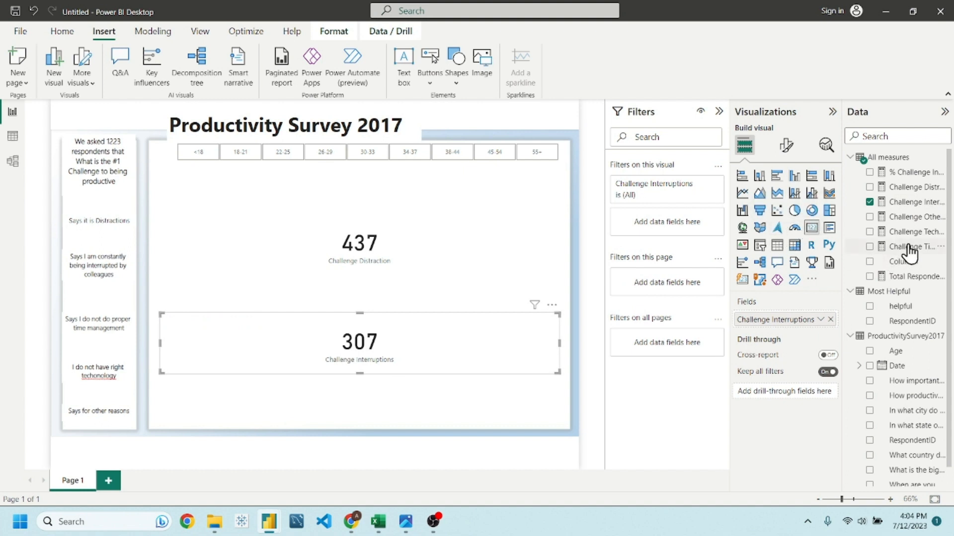
pyautogui.moveTo(909, 247); pyautogui.dragTo(934, 251)
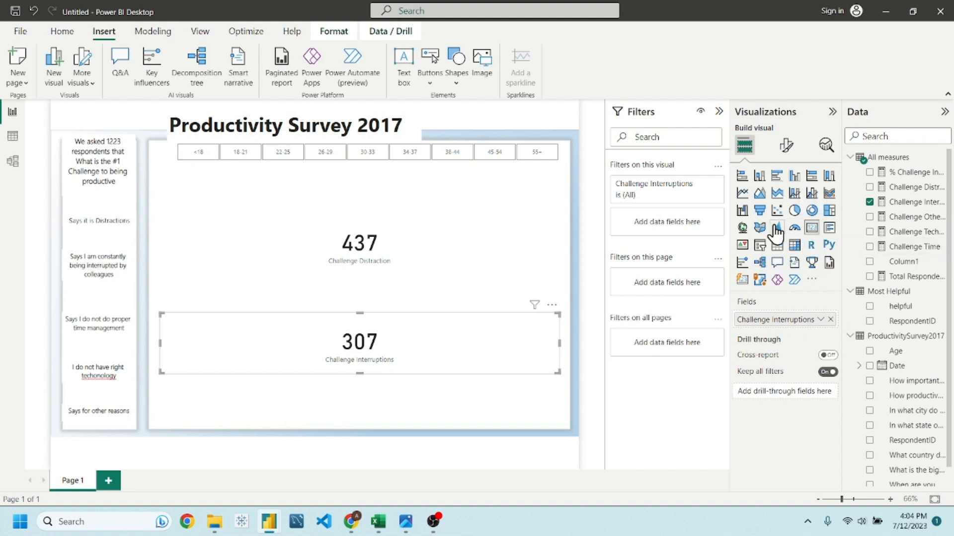
pyautogui.moveTo(492, 330); pyautogui.dragTo(473, 192)
pyautogui.click(497, 316)
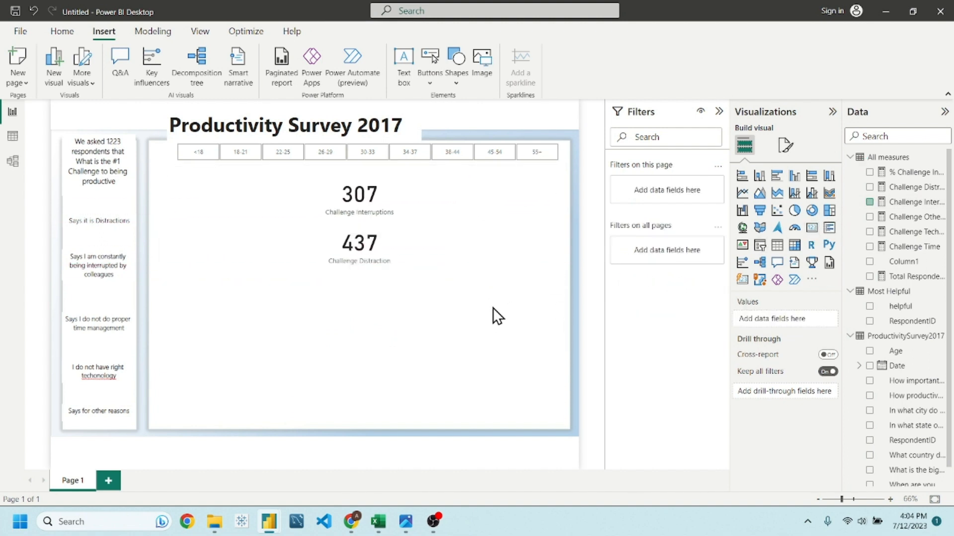
# Step: Add a card showing the Challenge Time measure below the Challenge Distraction card and nudge it slightly upward
pyautogui.click(812, 227)
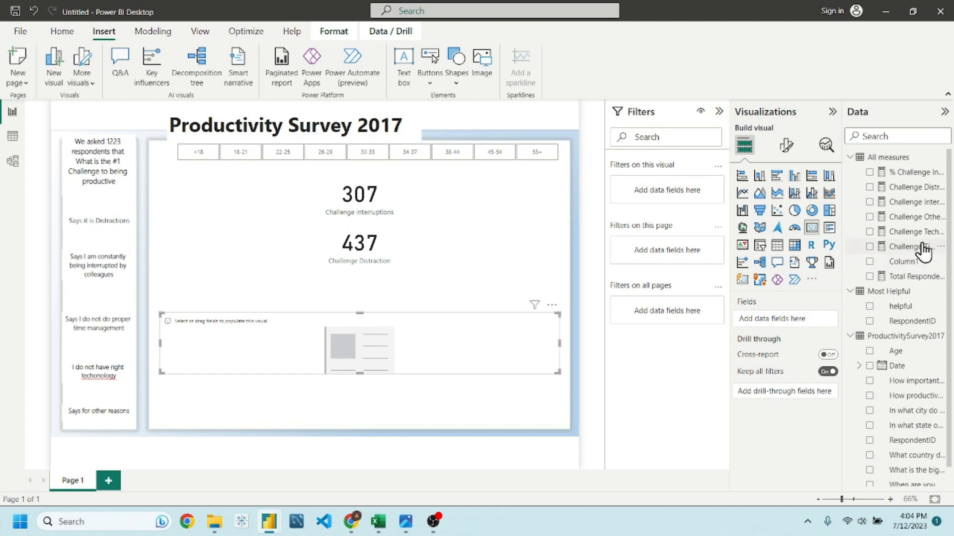
pyautogui.moveTo(918, 247); pyautogui.dragTo(814, 317)
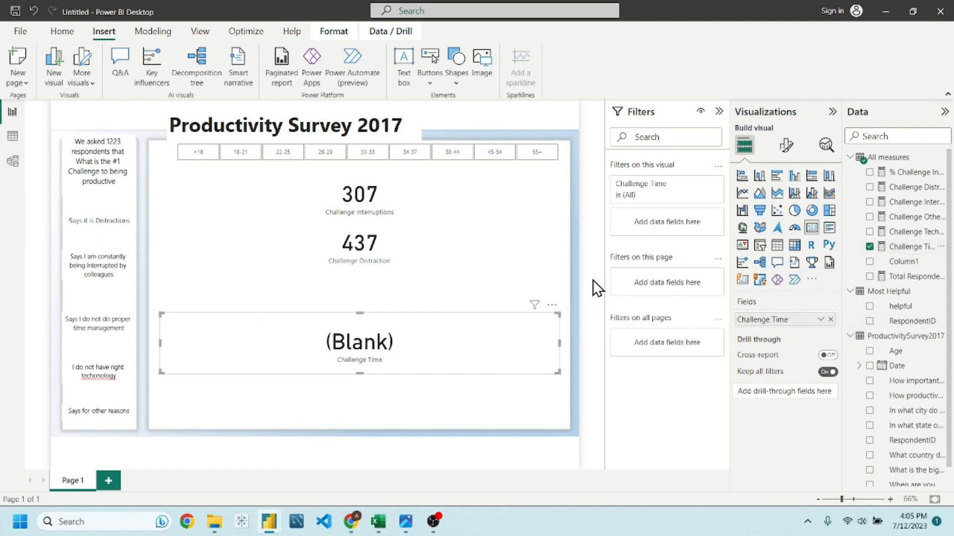
pyautogui.press('Up')
pyautogui.press('Up')
pyautogui.press('Up')
# Step: Remove the stray line break after "Time Management" in the Challenge Time measure's formula and commit the formula
pyautogui.click(903, 249)
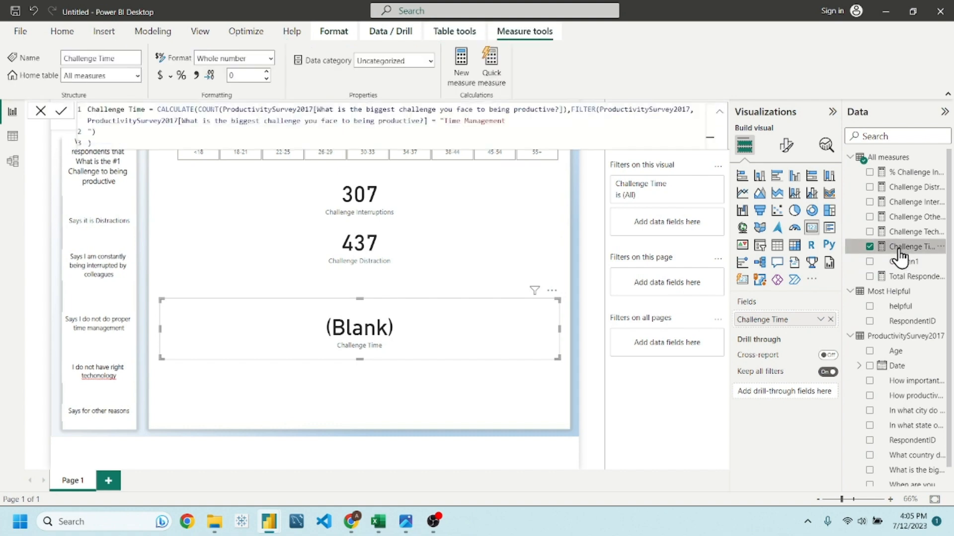
pyautogui.click(513, 125)
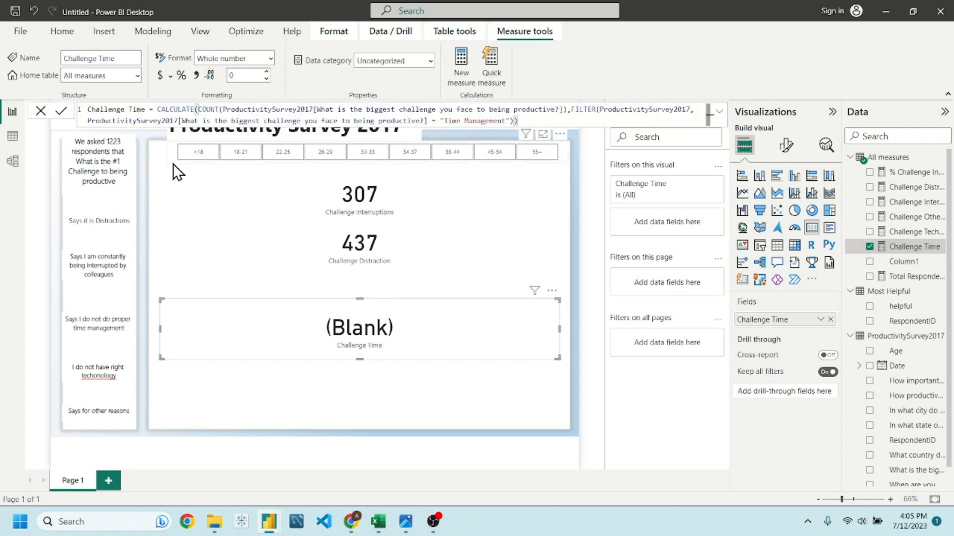
pyautogui.press('Return')
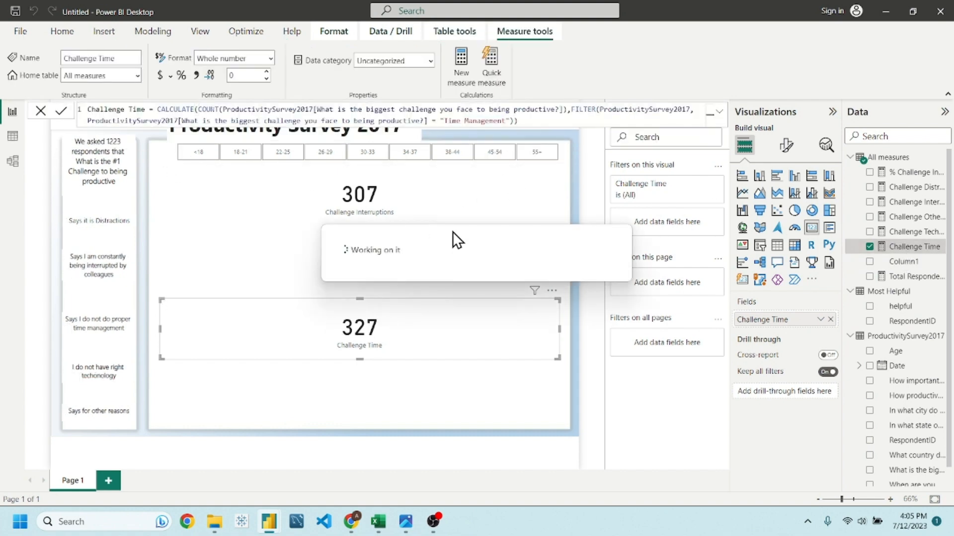
pyautogui.click(592, 267)
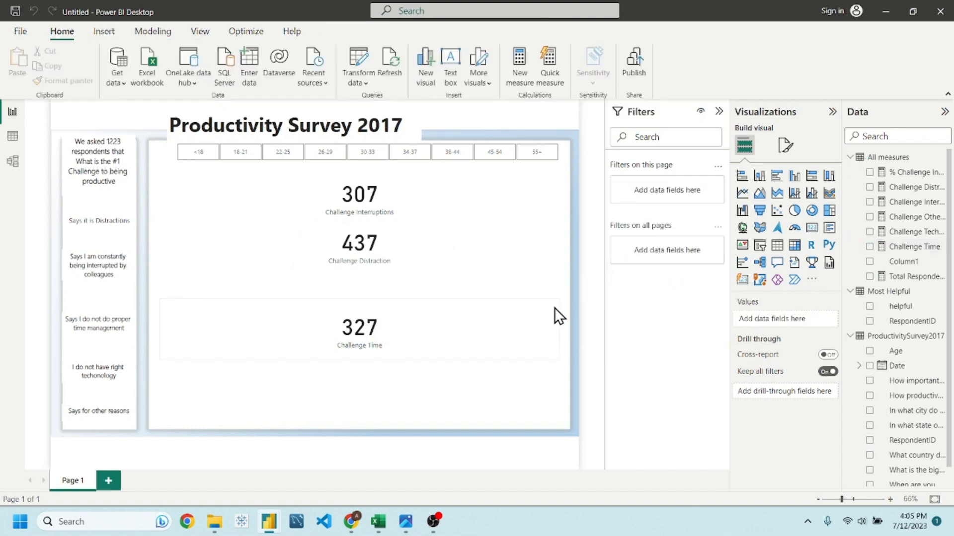
# Step: Move the Challenge Time card up, closer to the Challenge Distraction card
pyautogui.click(431, 327)
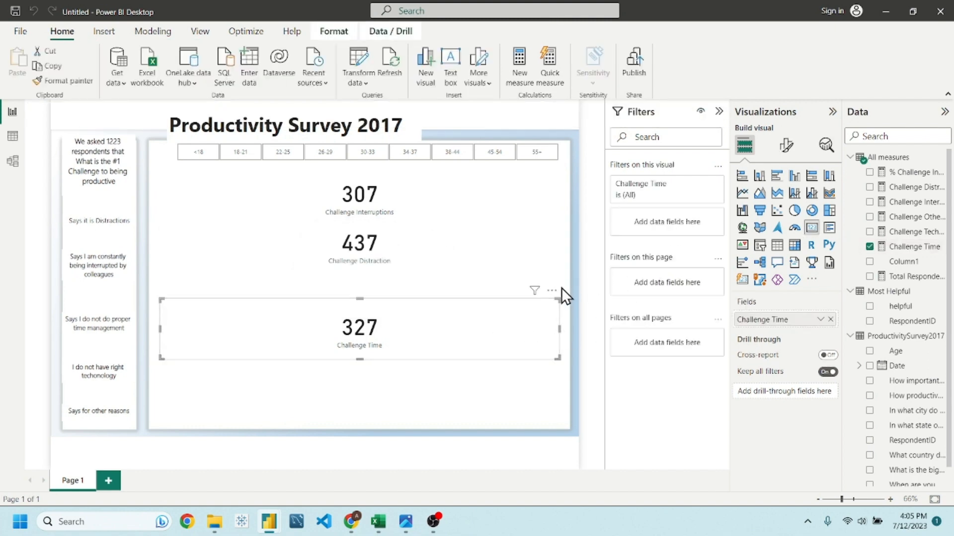
pyautogui.moveTo(552, 290); pyautogui.dragTo(551, 266)
pyautogui.click(539, 353)
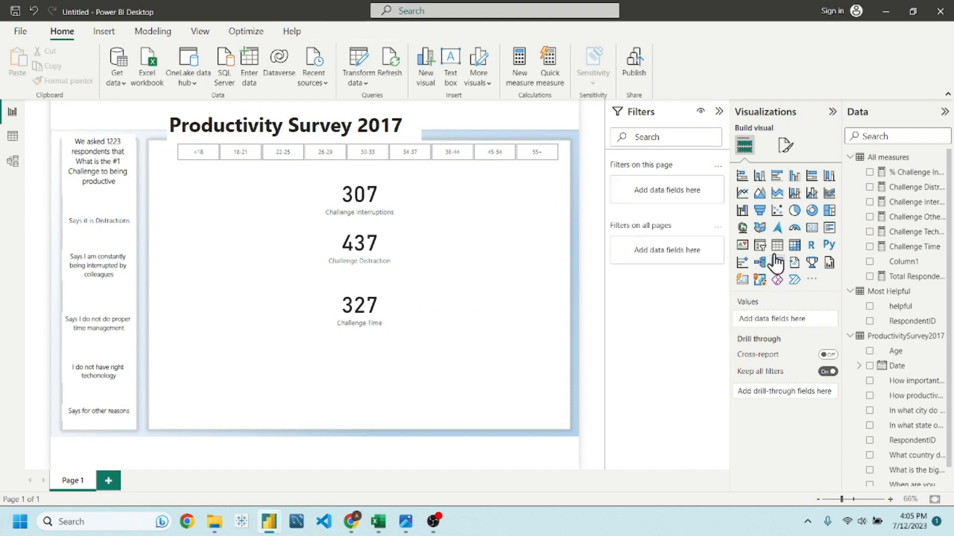
# Step: Add a card showing the Challange Technology measure and place it centred below the Challenge Time card
pyautogui.click(813, 229)
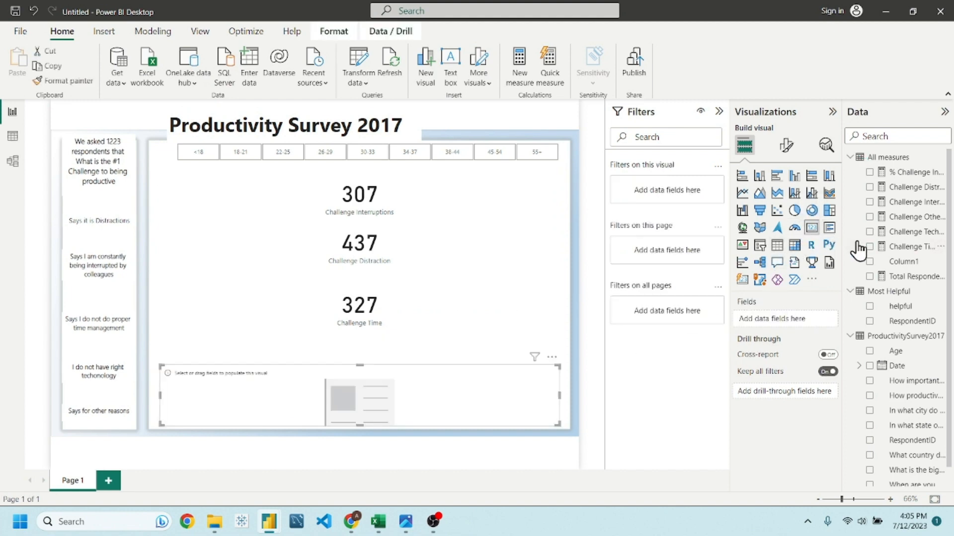
pyautogui.click(909, 232)
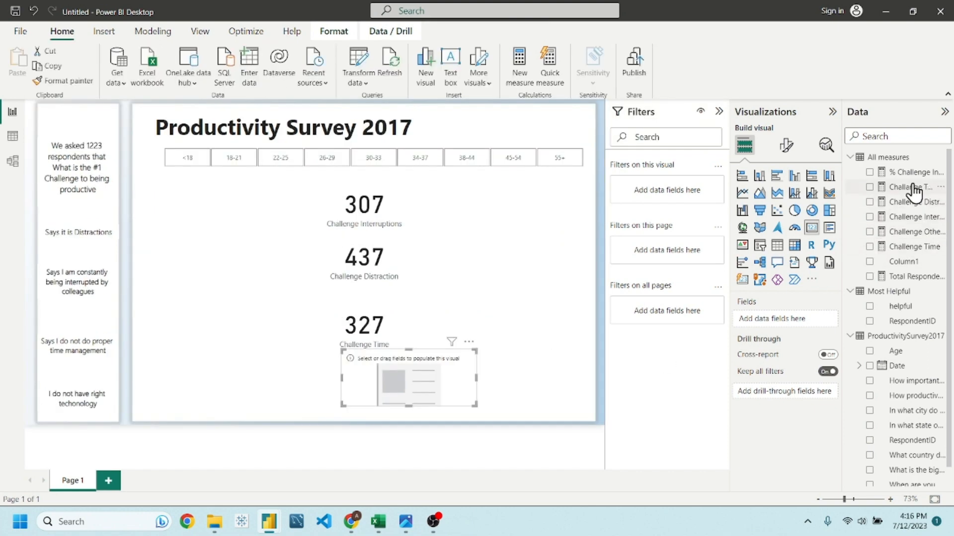
pyautogui.moveTo(913, 188); pyautogui.dragTo(807, 321)
pyautogui.moveTo(433, 368)
pyautogui.mouseDown()
pyautogui.moveTo(401, 387)
pyautogui.moveTo(424, 380)
pyautogui.mouseUp()
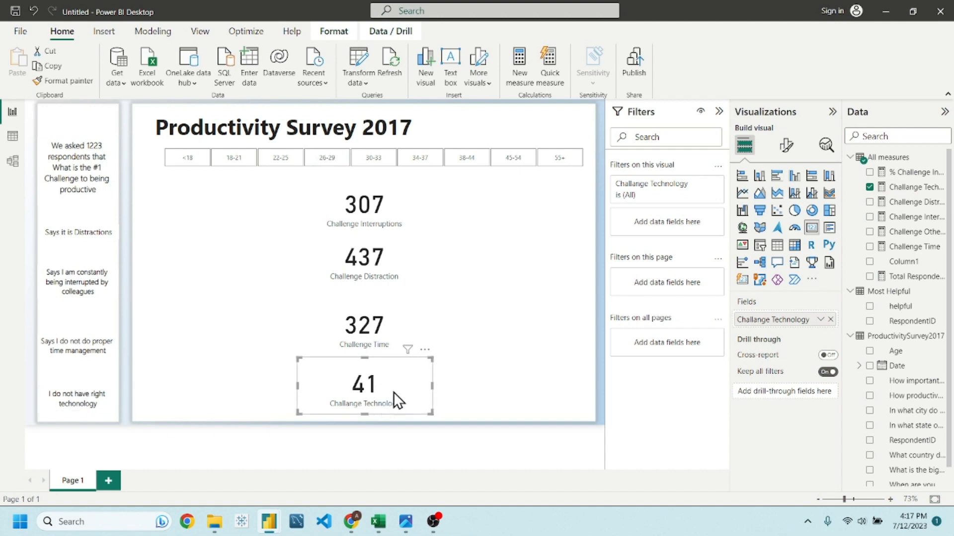
# Step: Nudge the Challenge Time card slightly to the left of the other cards
pyautogui.click(468, 331)
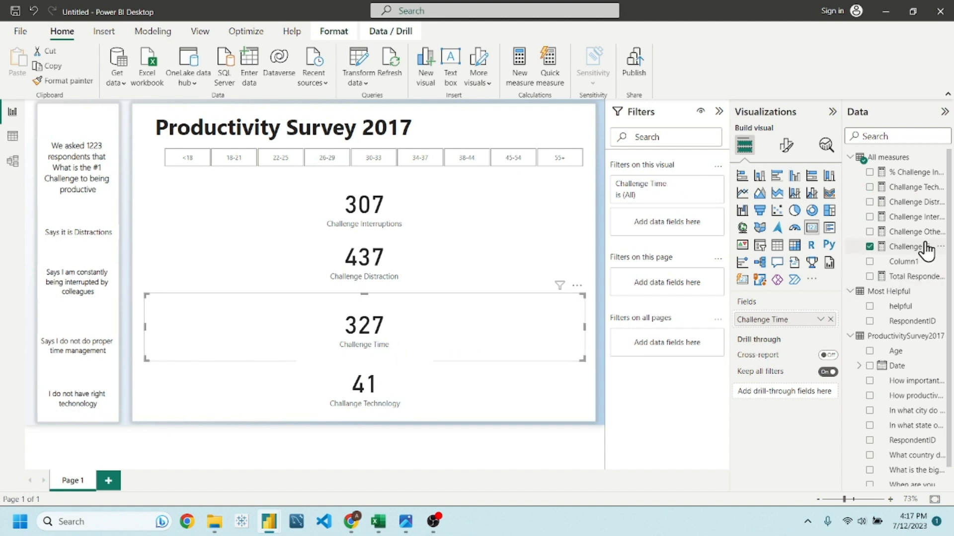
pyautogui.moveTo(457, 341); pyautogui.dragTo(450, 343)
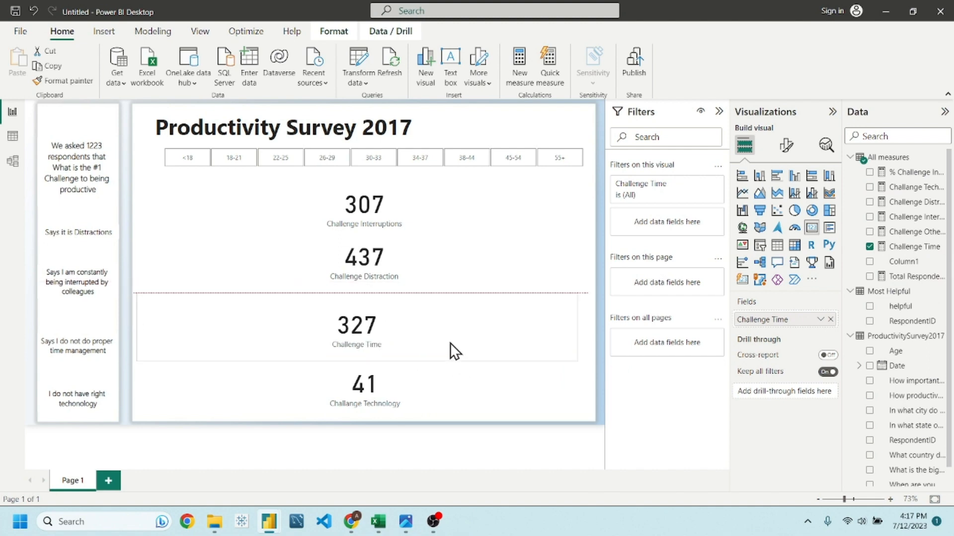
pyautogui.click(200, 242)
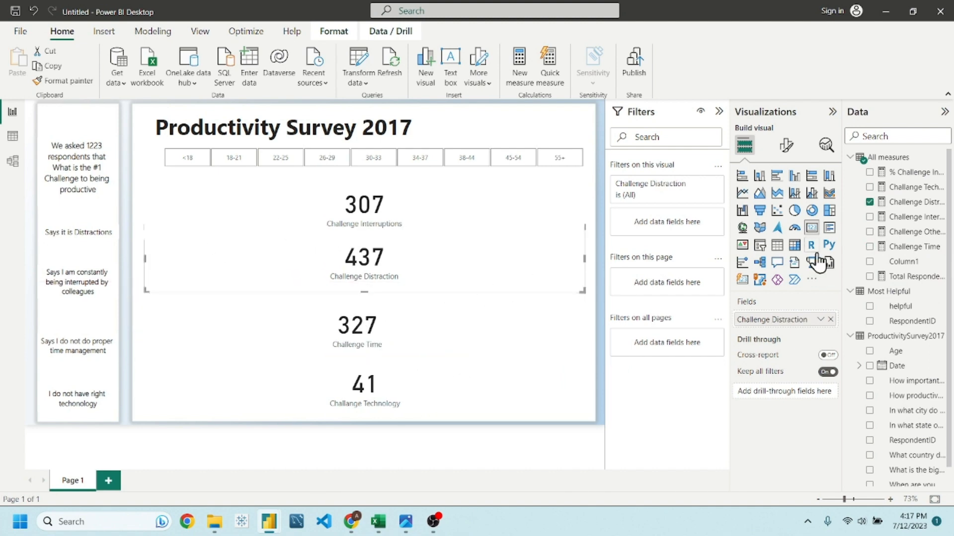
pyautogui.click(587, 338)
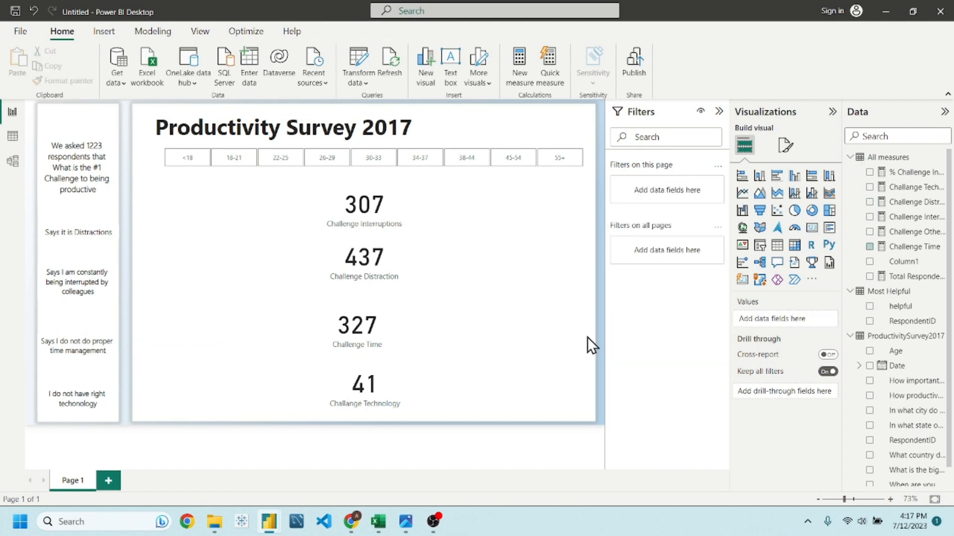
# Step: Add a card showing the Challenge Others measure, shrink it and place it beside the Challenge Time card
pyautogui.click(812, 229)
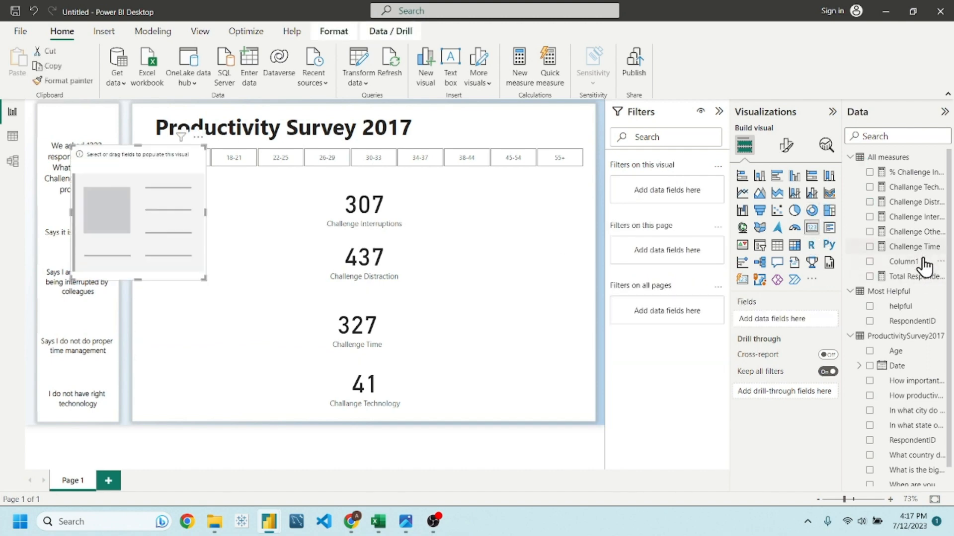
pyautogui.moveTo(914, 233); pyautogui.dragTo(819, 322)
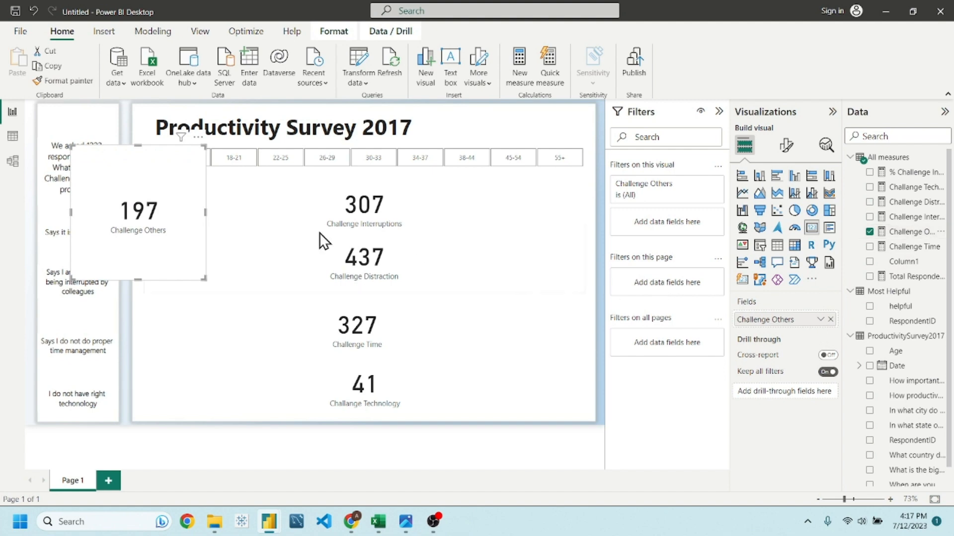
pyautogui.moveTo(165, 236); pyautogui.dragTo(285, 295)
pyautogui.moveTo(326, 343); pyautogui.dragTo(272, 300)
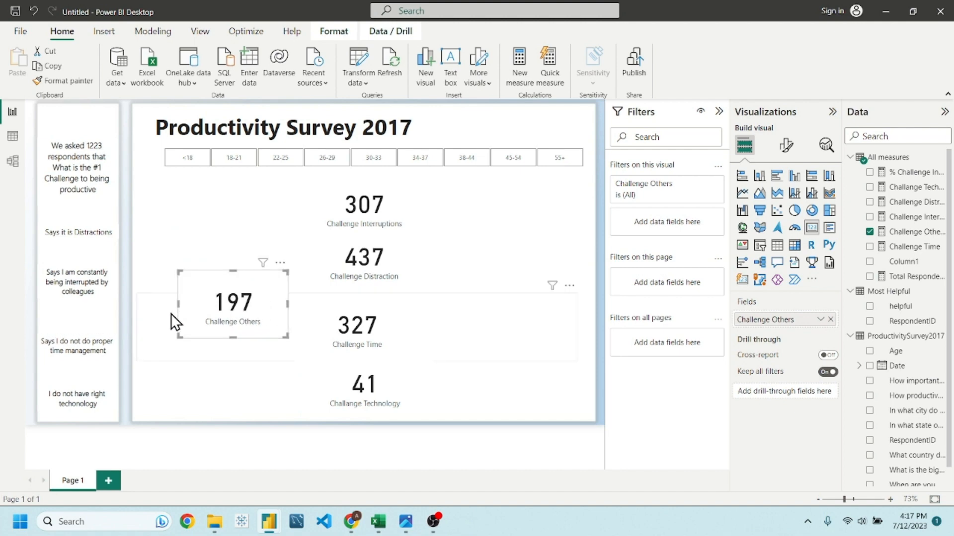
pyautogui.click(229, 370)
# Step: Stack the Challenge Time, Challange Technology and Challenge Others cards at the white area's left edge, narrowing the Challenge Time card
pyautogui.moveTo(380, 521)
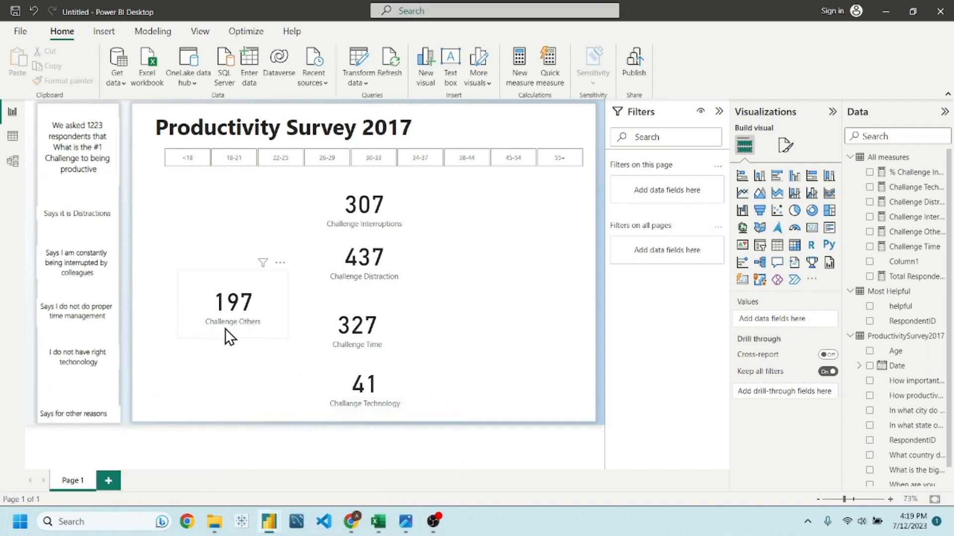
pyautogui.moveTo(225, 329); pyautogui.dragTo(196, 398)
pyautogui.moveTo(374, 397); pyautogui.dragTo(211, 349)
pyautogui.moveTo(355, 328); pyautogui.dragTo(276, 278)
pyautogui.moveTo(497, 277); pyautogui.dragTo(176, 261)
pyautogui.moveTo(151, 269); pyautogui.dragTo(346, 373)
pyautogui.moveTo(203, 334)
pyautogui.mouseDown()
pyautogui.moveTo(204, 311)
pyautogui.moveTo(198, 328)
pyautogui.mouseUp()
pyautogui.moveTo(319, 376); pyautogui.dragTo(219, 266)
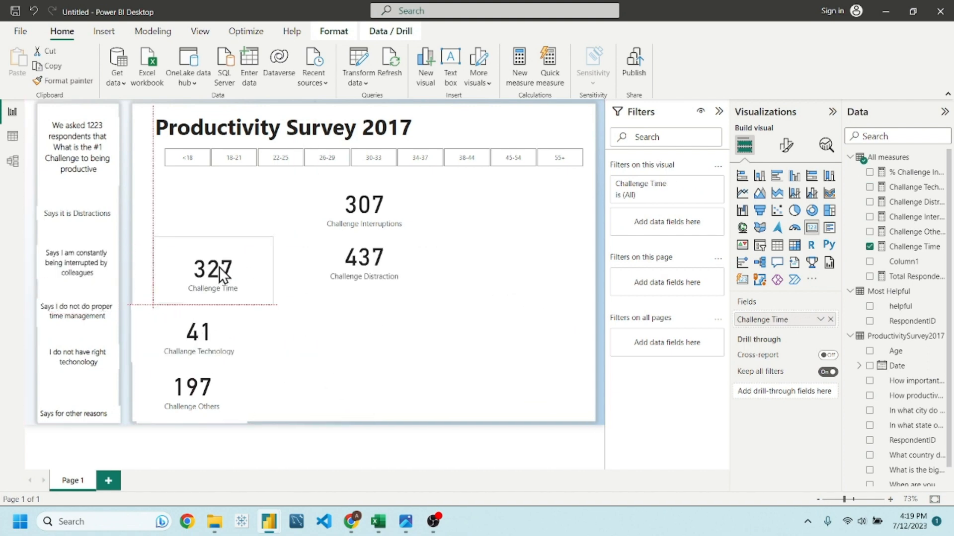
# Step: Narrow the Challenge Distraction card, move it to the top of the left stack, and lower the Challenge Time card slightly
pyautogui.moveTo(372, 259); pyautogui.dragTo(360, 241)
pyautogui.moveTo(570, 241); pyautogui.dragTo(200, 229)
pyautogui.moveTo(169, 229); pyautogui.dragTo(205, 219)
pyautogui.moveTo(210, 278); pyautogui.dragTo(209, 300)
# Step: Narrow the Challenge Interruptions card and position it between the Challenge Distraction and Challenge Time cards, raising the Distraction card to make room
pyautogui.moveTo(384, 206); pyautogui.dragTo(327, 252)
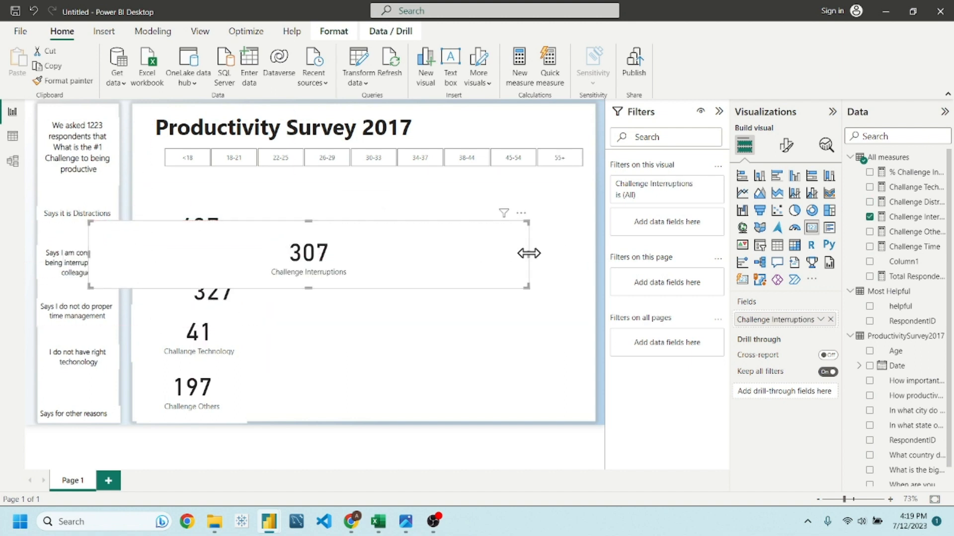
pyautogui.moveTo(528, 253); pyautogui.dragTo(406, 247)
pyautogui.moveTo(213, 225); pyautogui.dragTo(212, 195)
pyautogui.moveTo(322, 259); pyautogui.dragTo(288, 251)
pyautogui.click(303, 342)
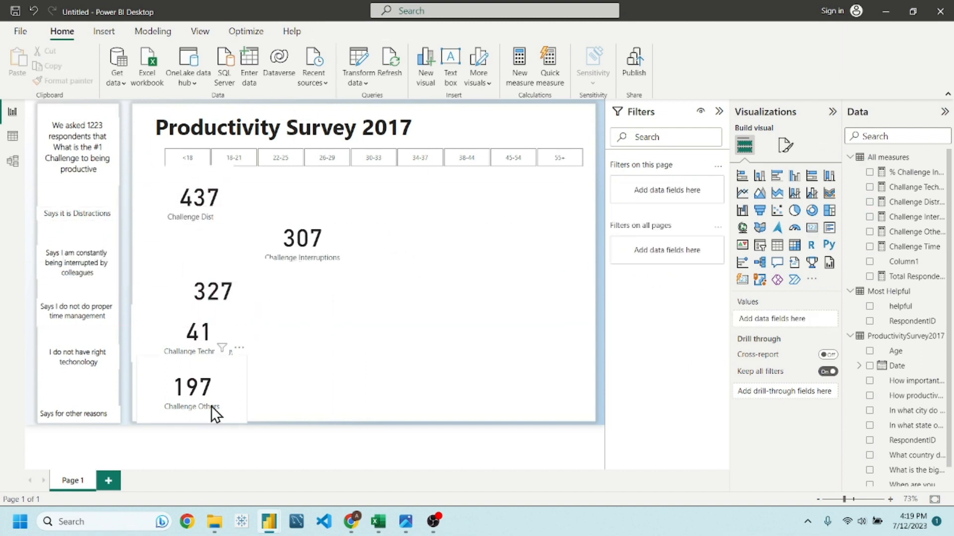
# Step: Turn off the background of all five challenge cards together
pyautogui.click(211, 405)
pyautogui.keyDown('ctrl'); pyautogui.click(185, 336); pyautogui.keyUp('ctrl')
pyautogui.keyDown('ctrl'); pyautogui.click(214, 298); pyautogui.keyUp('ctrl')
pyautogui.keyDown('ctrl'); pyautogui.click(288, 233); pyautogui.keyUp('ctrl')
pyautogui.keyDown('ctrl'); pyautogui.click(199, 199); pyautogui.keyUp('ctrl')
pyautogui.click(786, 145)
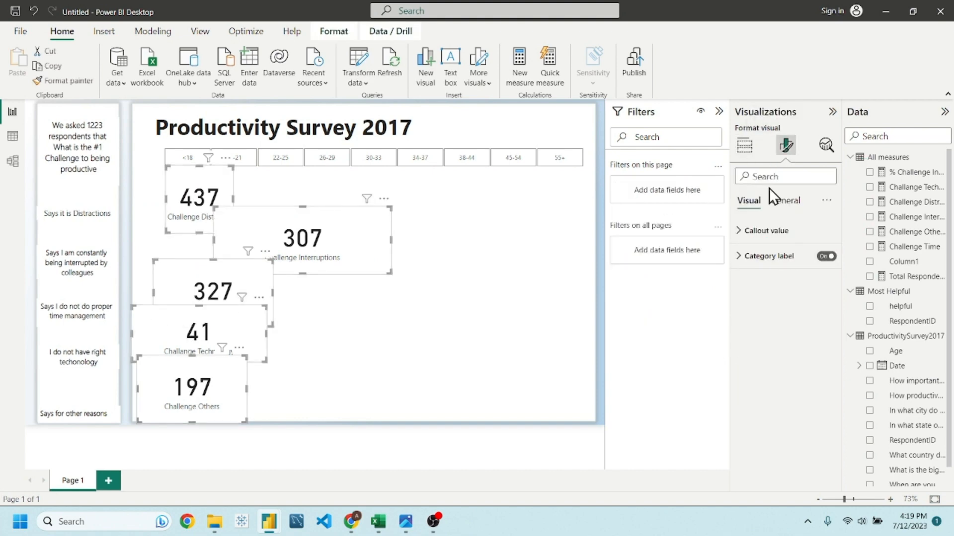
pyautogui.click(785, 201)
pyautogui.click(756, 281)
pyautogui.click(834, 311)
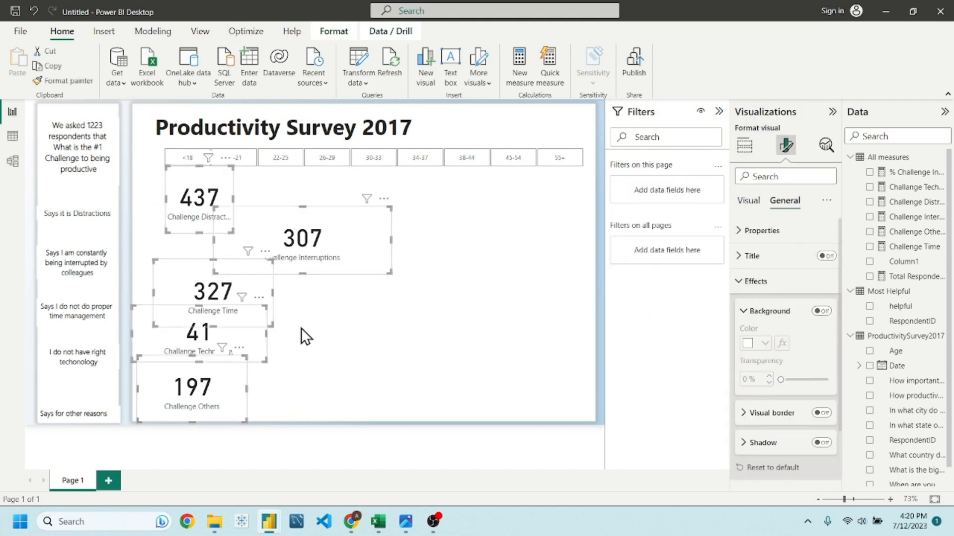
# Step: Turn off the category label on all five challenge cards together
pyautogui.click(198, 388)
pyautogui.keyDown('ctrl'); pyautogui.click(192, 339); pyautogui.keyUp('ctrl')
pyautogui.keyDown('ctrl'); pyautogui.click(212, 297); pyautogui.keyUp('ctrl')
pyautogui.keyDown('ctrl'); pyautogui.click(322, 238); pyautogui.keyUp('ctrl')
pyautogui.keyDown('ctrl'); pyautogui.click(204, 199); pyautogui.keyUp('ctrl')
pyautogui.click(748, 201)
pyautogui.click(826, 256)
pyautogui.click(465, 329)
# Step: Shrink the Challenge Others card and set the callout value font size of all five challenge cards to 25
pyautogui.click(228, 397)
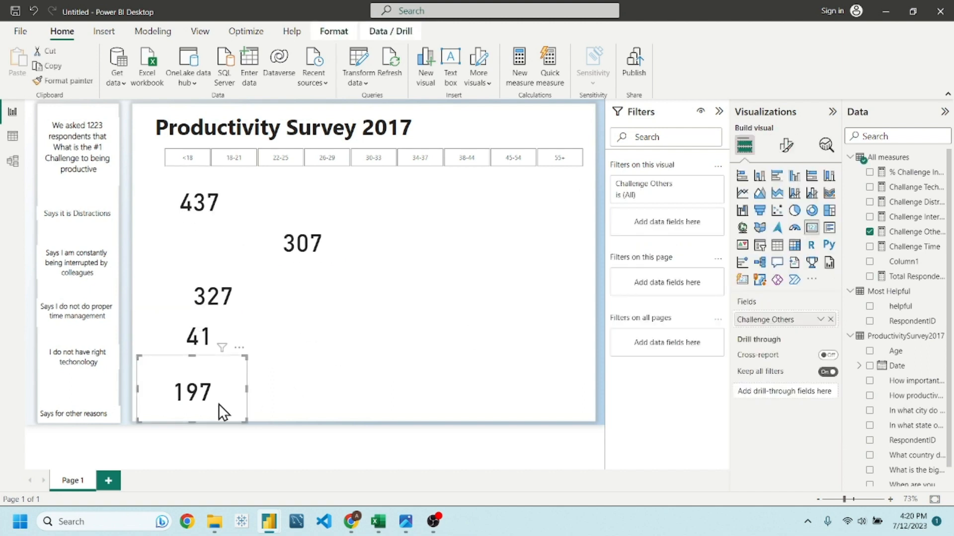
pyautogui.moveTo(246, 422); pyautogui.dragTo(200, 406)
pyautogui.keyDown('ctrl'); pyautogui.click(209, 337); pyautogui.keyUp('ctrl')
pyautogui.keyDown('ctrl'); pyautogui.click(214, 297); pyautogui.keyUp('ctrl')
pyautogui.keyDown('ctrl'); pyautogui.click(302, 243); pyautogui.keyUp('ctrl')
pyautogui.keyDown('ctrl'); pyautogui.click(199, 205); pyautogui.keyUp('ctrl')
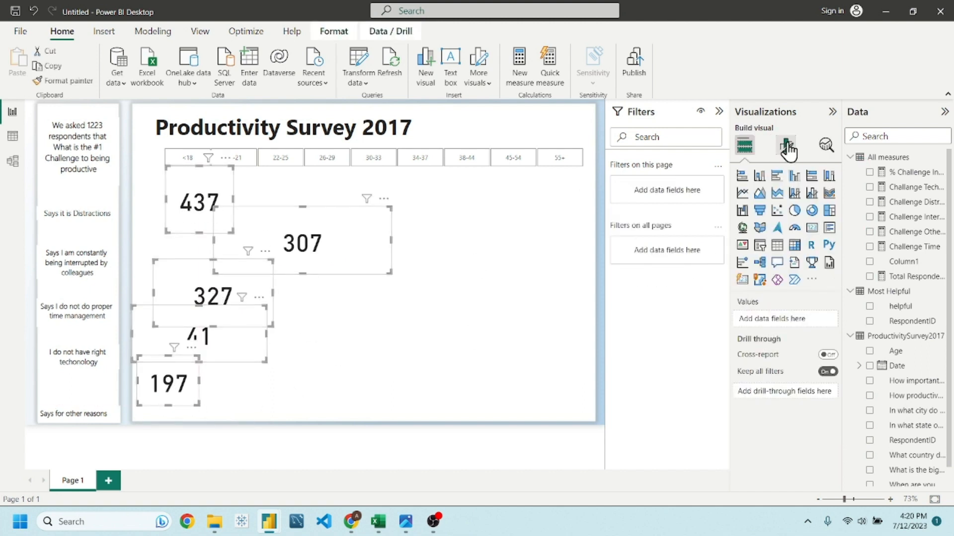
pyautogui.click(785, 145)
pyautogui.click(765, 231)
pyautogui.click(828, 277)
pyautogui.click(827, 277)
pyautogui.click(827, 277)
pyautogui.doubleClick(816, 272)
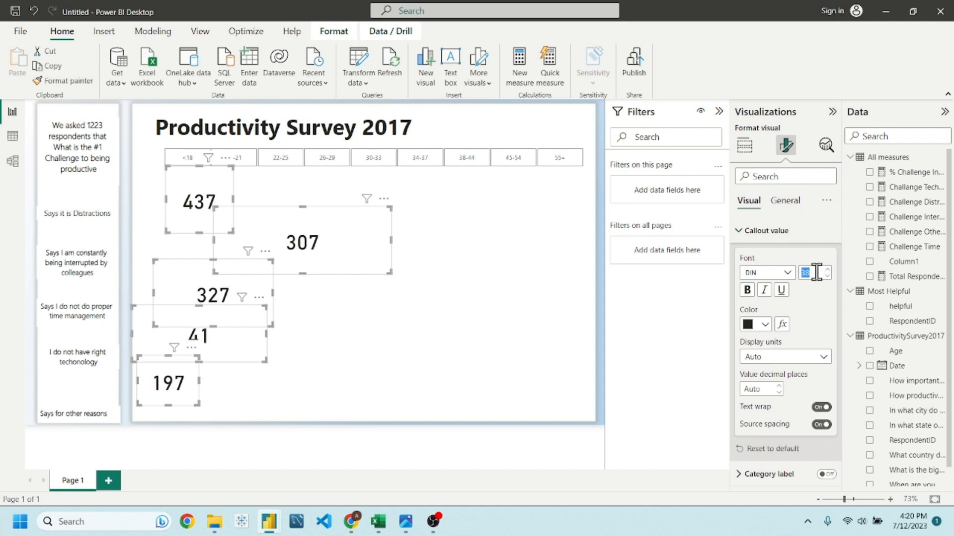
pyautogui.write('30')
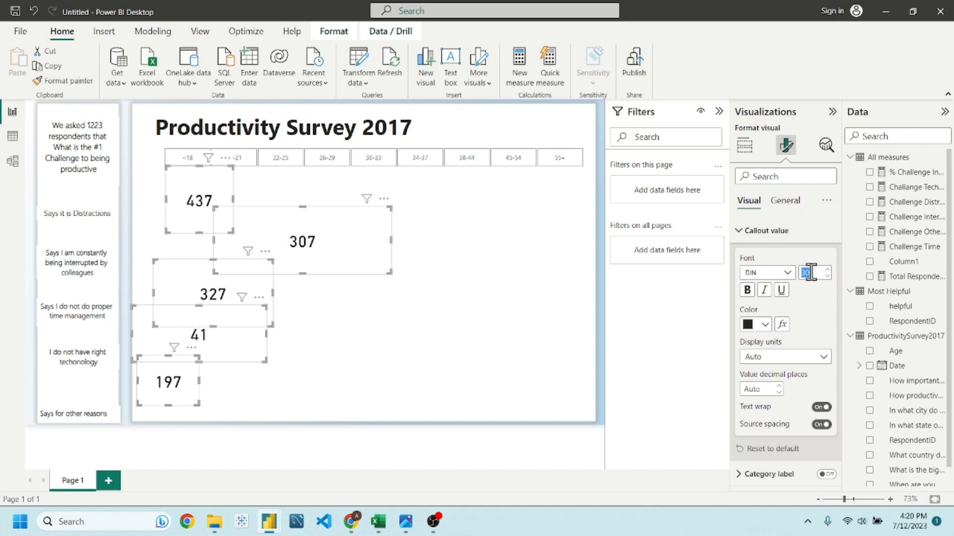
pyautogui.write('25')
pyautogui.click(176, 380)
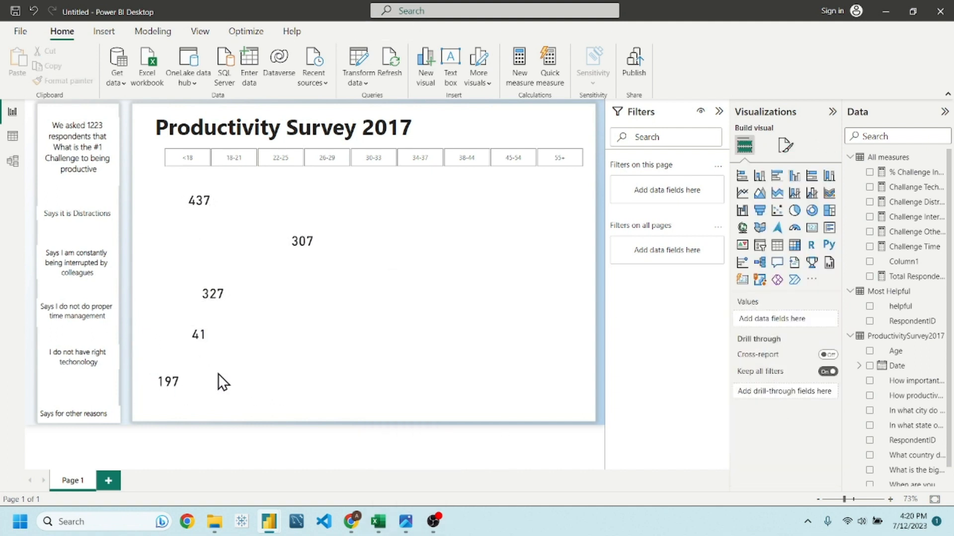
# Step: Move the Challenge Others and Challange Technology cards into the sidebar above their captions and narrow the Technology card
pyautogui.moveTo(192, 344); pyautogui.dragTo(101, 363)
pyautogui.moveTo(261, 300); pyautogui.dragTo(105, 298)
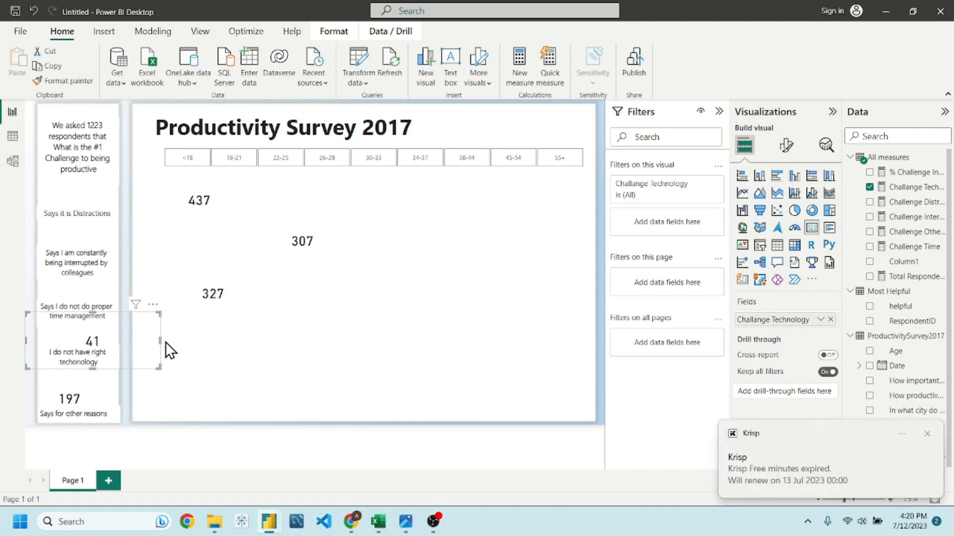
pyautogui.moveTo(166, 342); pyautogui.dragTo(100, 341)
pyautogui.click(926, 435)
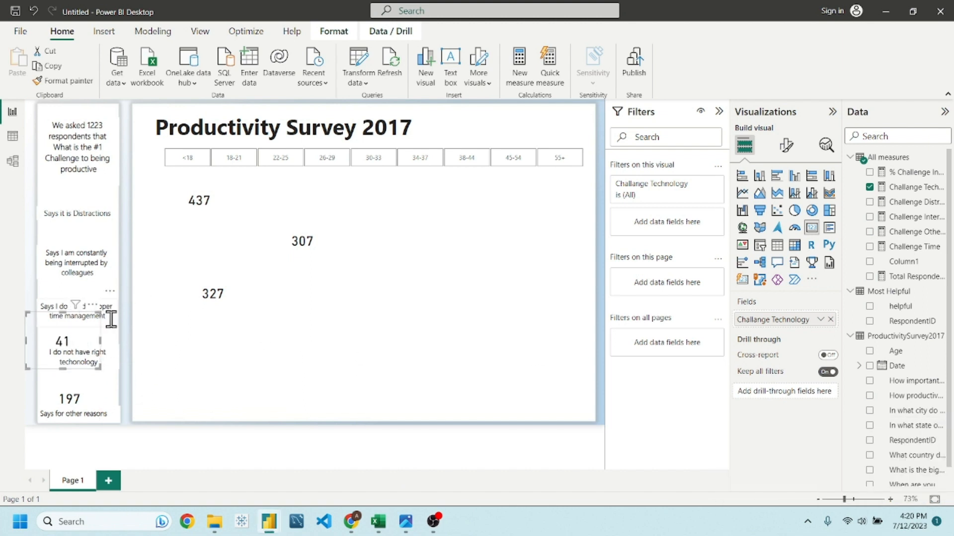
pyautogui.click(111, 319)
pyautogui.hotkey('ctrl', 'z')
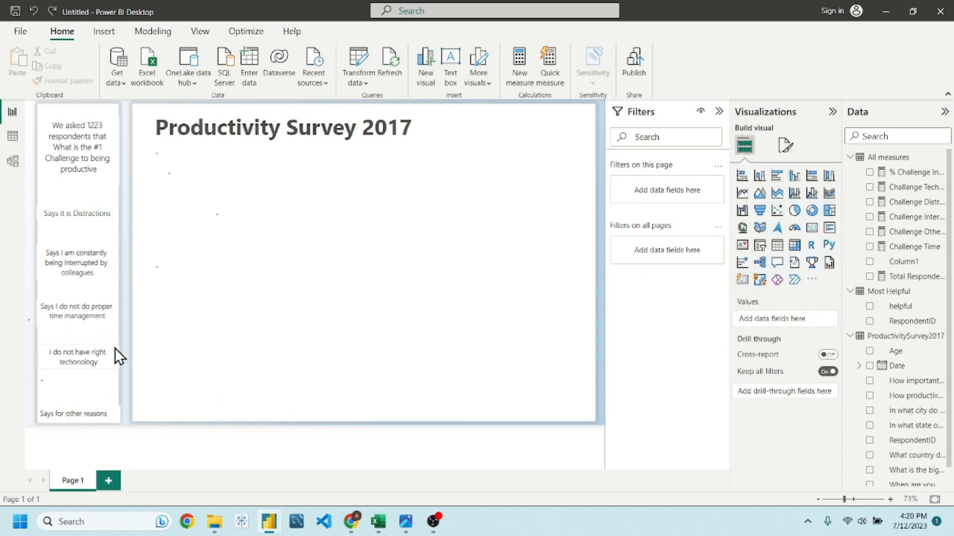
# Step: Adjust the Challange Technology card's height to fit between the time management and technology captions
pyautogui.click(76, 337)
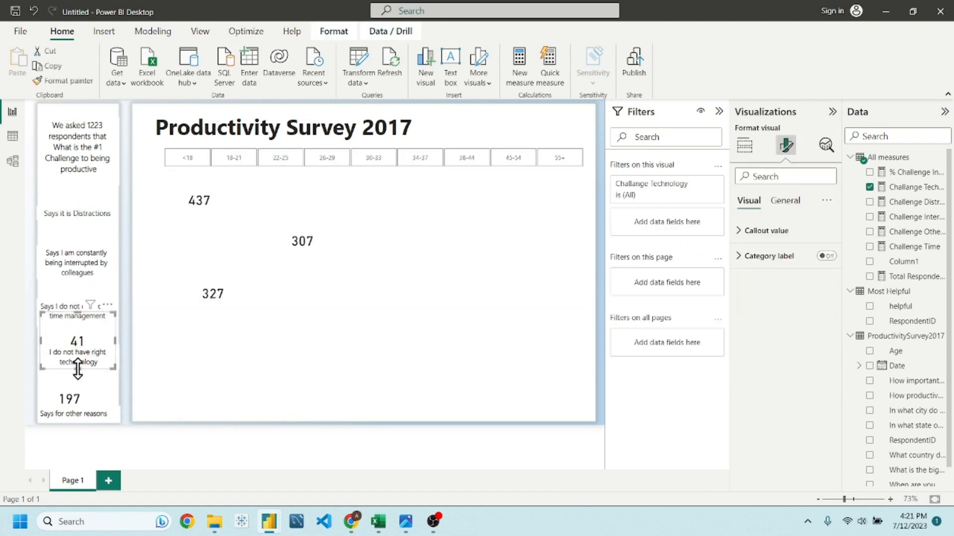
pyautogui.moveTo(78, 370); pyautogui.dragTo(78, 343)
pyautogui.moveTo(104, 302); pyautogui.dragTo(105, 314)
# Step: Align the Challenge Others card and the "Says for other reasons" caption near the bottom of the sidebar
pyautogui.click(113, 416)
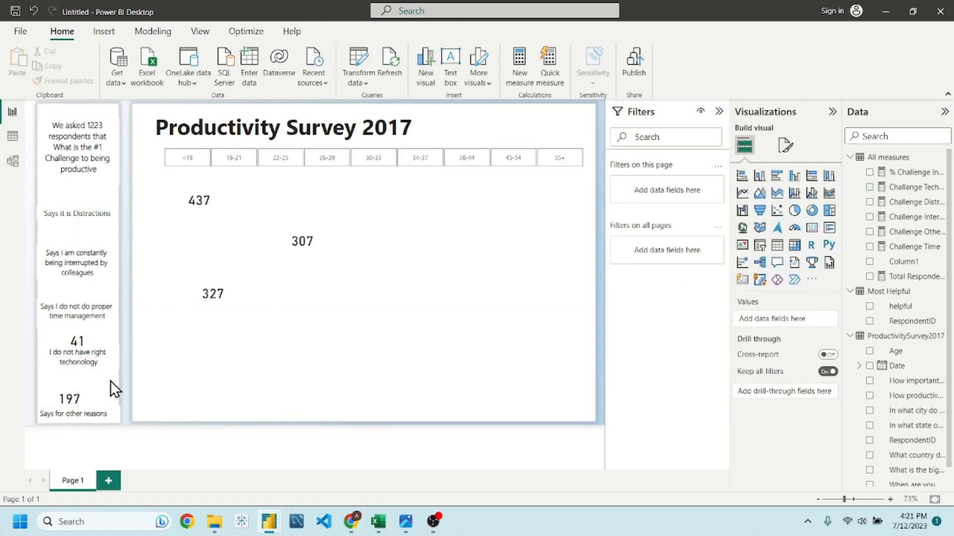
pyautogui.click(96, 375)
pyautogui.moveTo(82, 370); pyautogui.dragTo(117, 390)
pyautogui.click(203, 384)
pyautogui.tripleClick(94, 404)
pyautogui.click(409, 410)
pyautogui.click(190, 329)
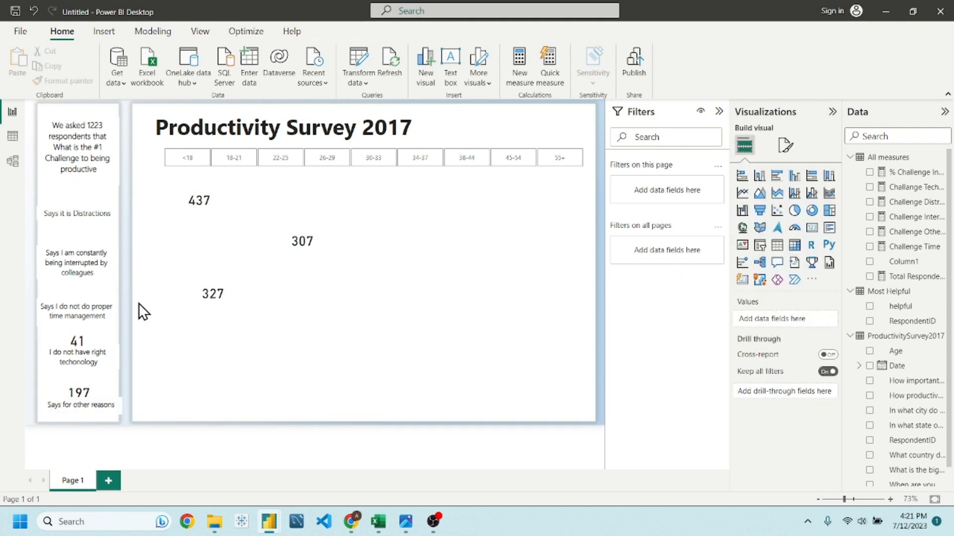
# Step: Move the Challenge Time card into the sidebar above the "Says I do not do proper time management" caption
pyautogui.moveTo(253, 290); pyautogui.dragTo(110, 231)
pyautogui.click(192, 322)
pyautogui.click(211, 291)
# Step: Place the Challenge Interruptions and Challenge Distraction cards in the sidebar above their matching captions
pyautogui.click(389, 273)
pyautogui.moveTo(390, 273); pyautogui.dragTo(242, 225)
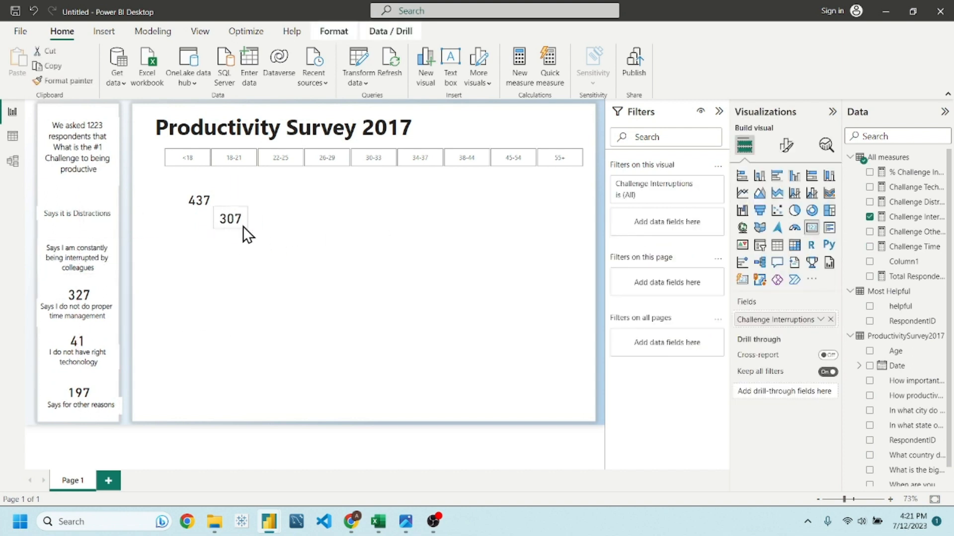
pyautogui.moveTo(208, 196); pyautogui.dragTo(89, 214)
pyautogui.click(180, 285)
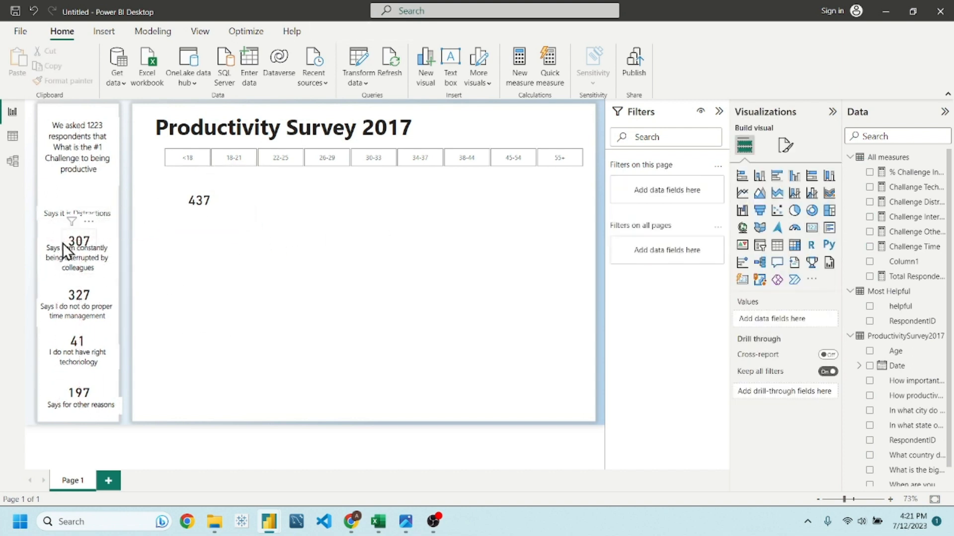
pyautogui.click(94, 232)
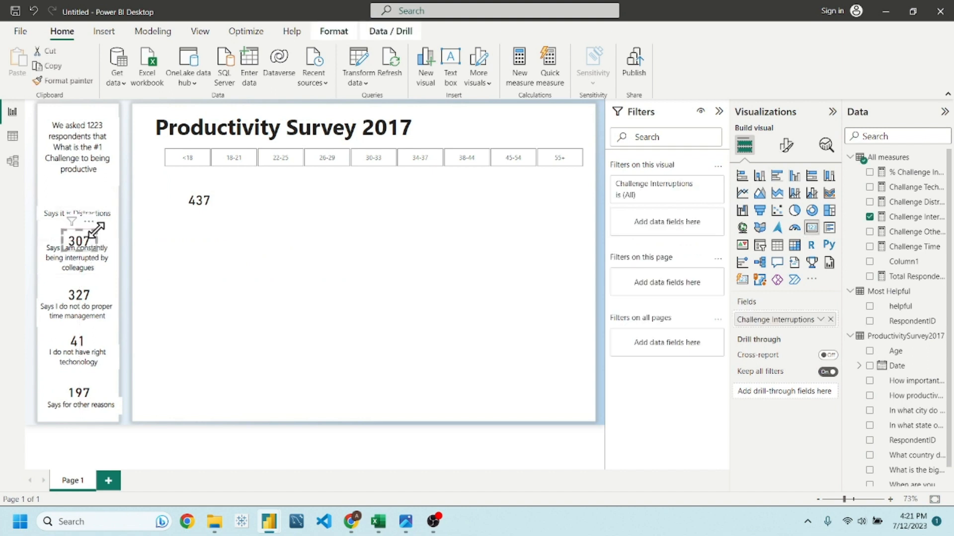
pyautogui.click(190, 269)
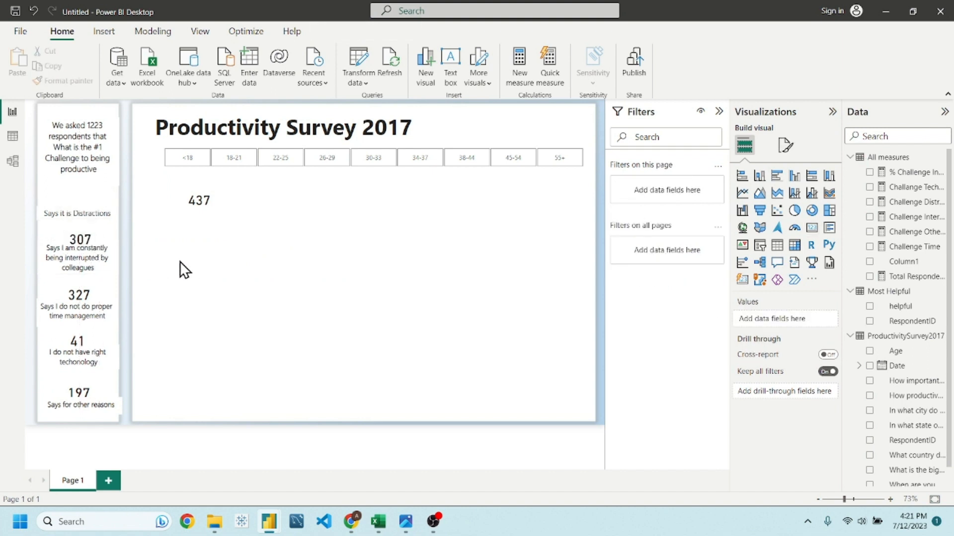
pyautogui.moveTo(203, 224); pyautogui.dragTo(88, 176)
pyautogui.click(246, 269)
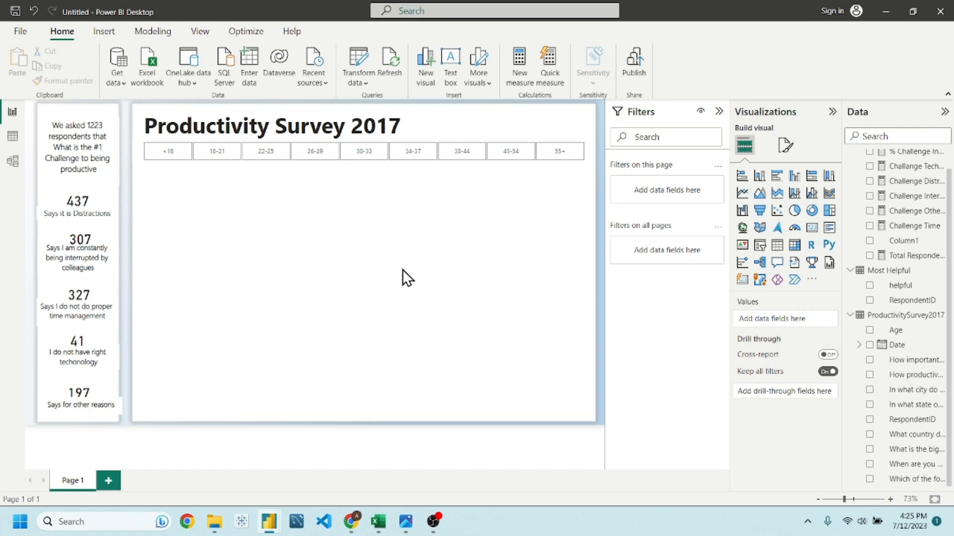
# Step: Add a stacked bar chart counting RespondentID by how productive respondents currently feel overall, narrowed and placed below the age slicer
pyautogui.click(741, 176)
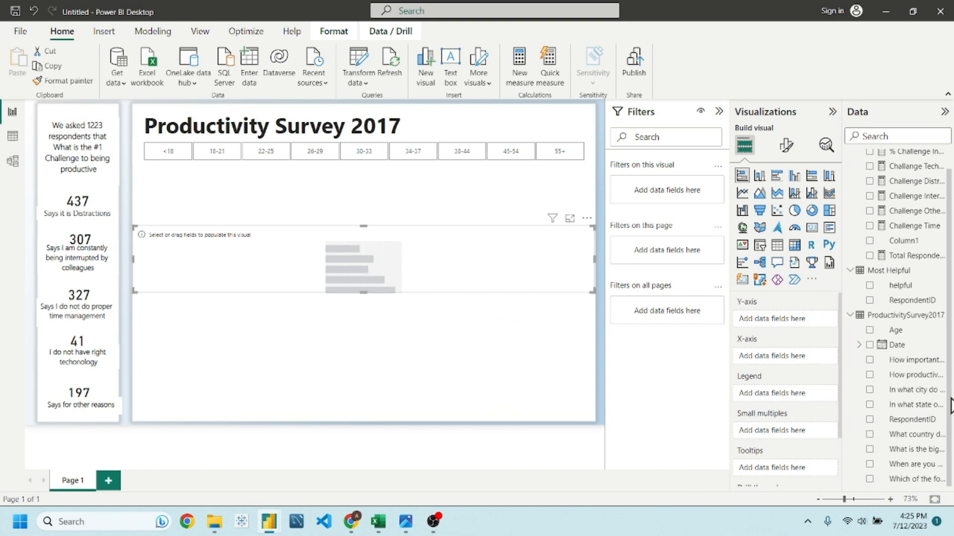
pyautogui.click(13, 137)
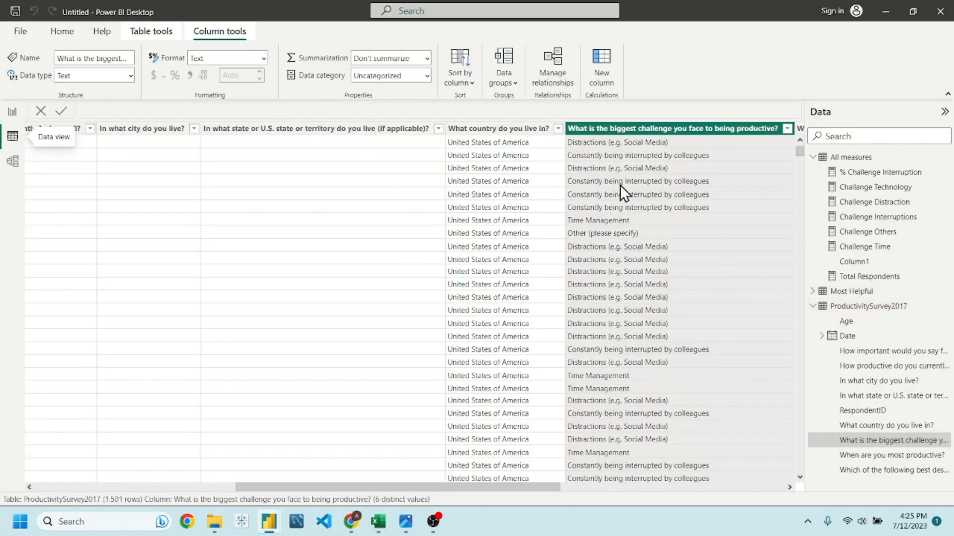
pyautogui.moveTo(497, 487); pyautogui.dragTo(381, 487)
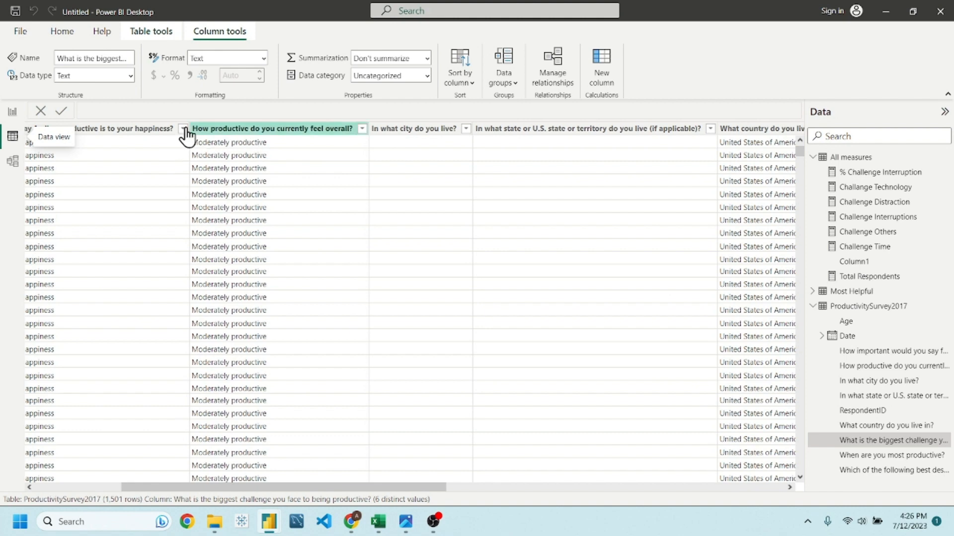
pyautogui.click(11, 112)
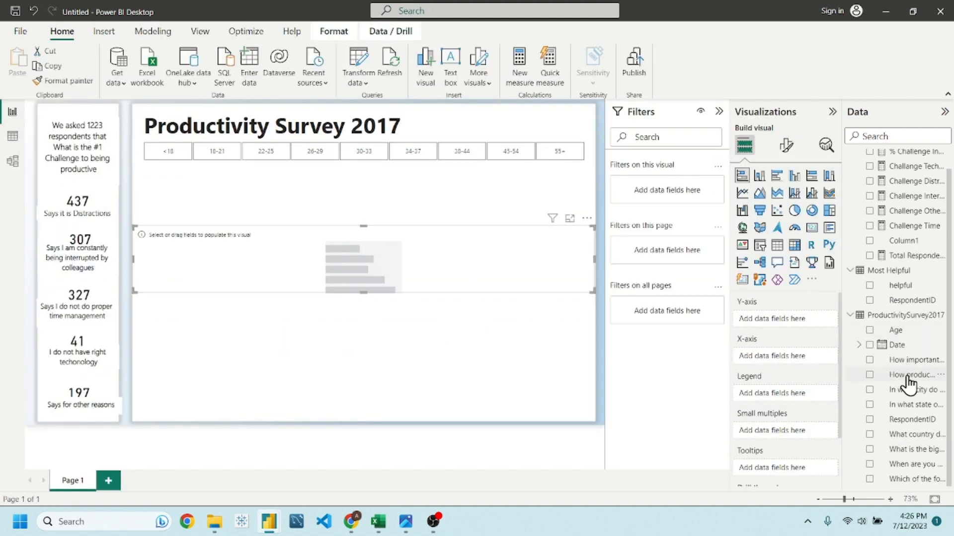
pyautogui.moveTo(912, 426); pyautogui.dragTo(801, 360)
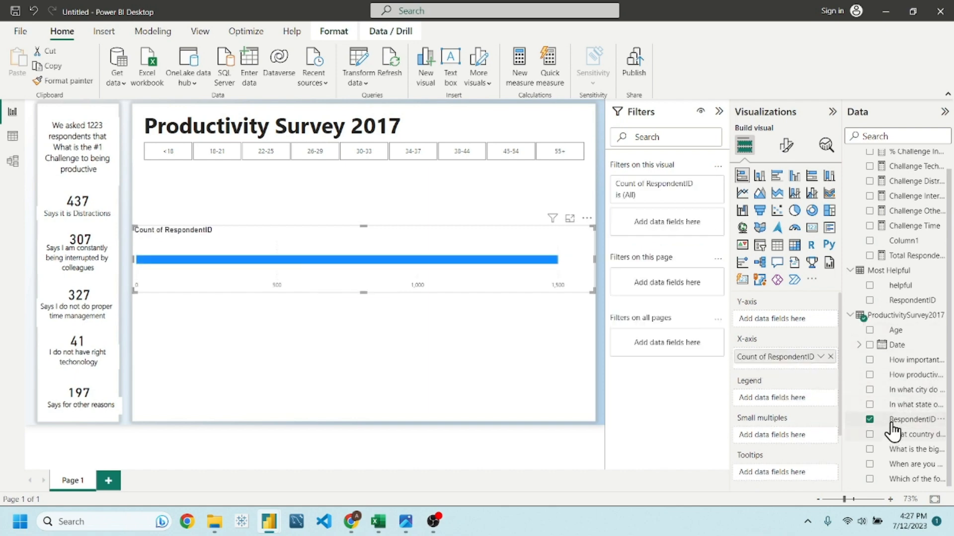
pyautogui.moveTo(905, 376); pyautogui.dragTo(798, 318)
pyautogui.moveTo(600, 298); pyautogui.dragTo(404, 356)
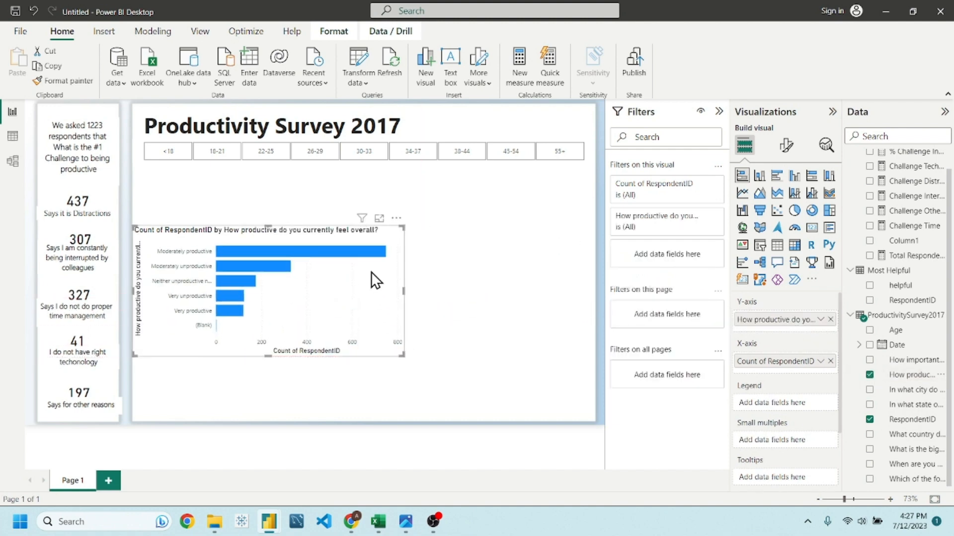
pyautogui.moveTo(397, 225); pyautogui.dragTo(397, 185)
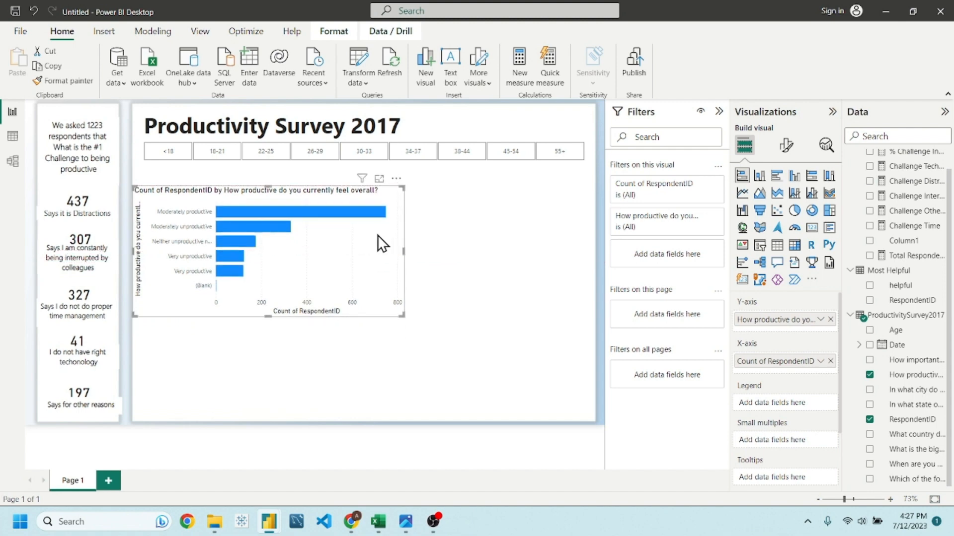
# Step: Turn off the Y-axis and X-axis titles of the productivity bar chart
pyautogui.click(784, 146)
pyautogui.click(777, 224)
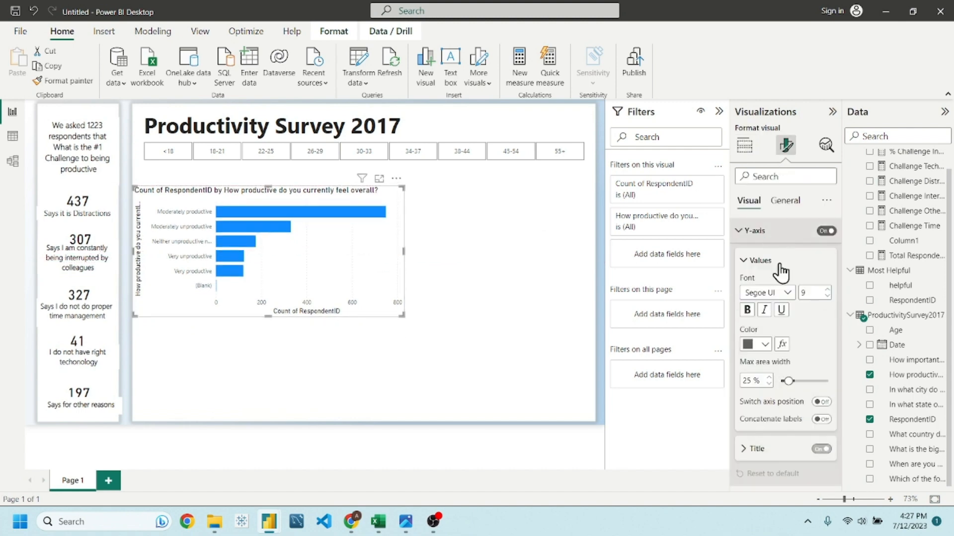
pyautogui.scroll(-3, 786, 348)
pyautogui.click(818, 370)
pyautogui.scroll(-3, 794, 378)
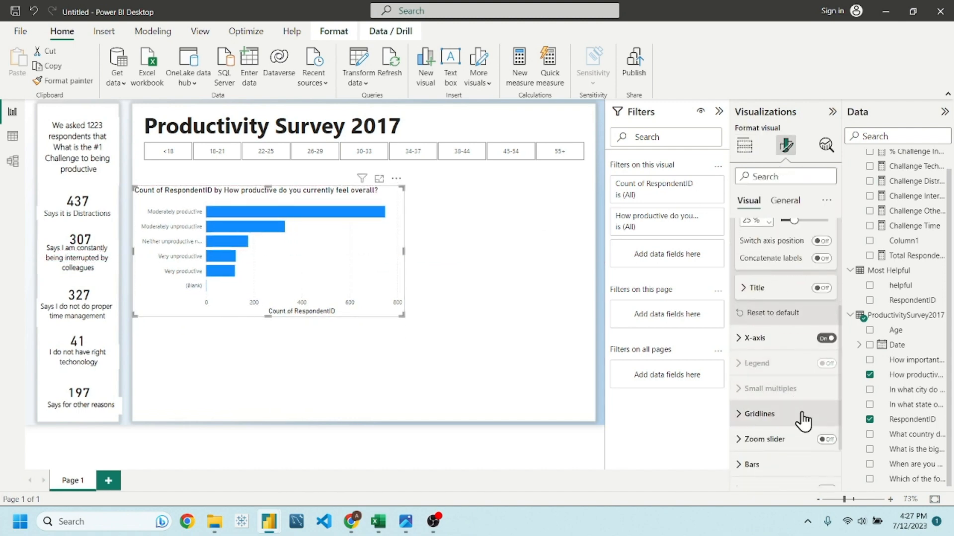
pyautogui.click(755, 298)
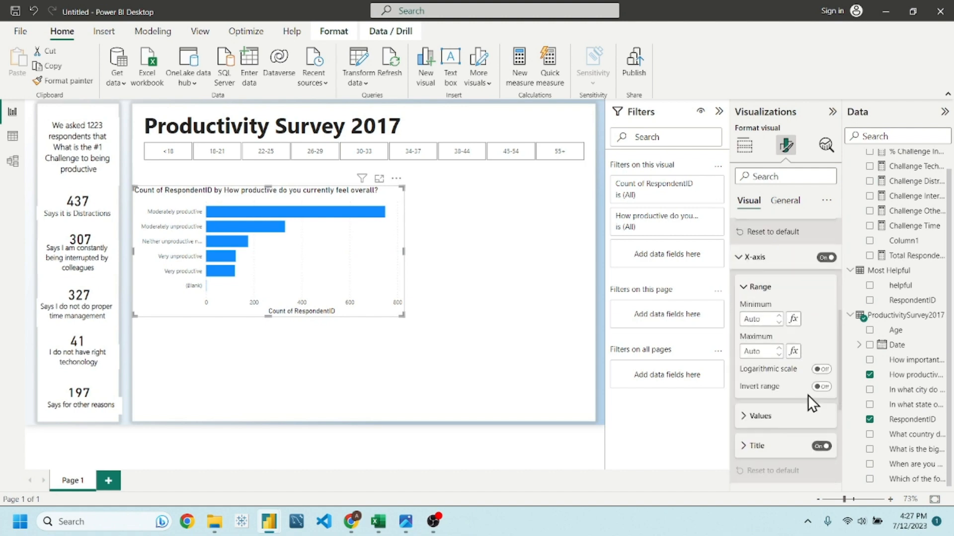
pyautogui.click(822, 446)
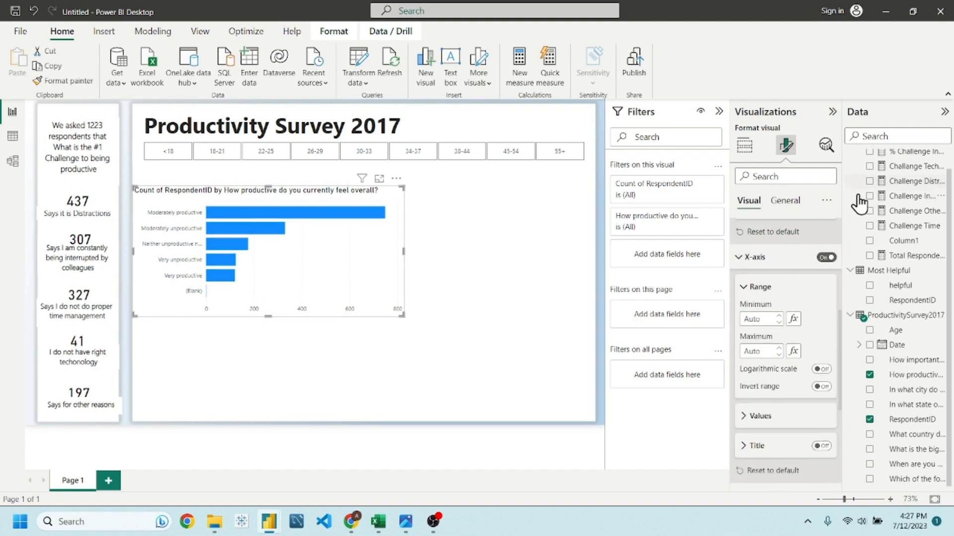
# Step: Set the bar chart's title text to "How Productive do you feel currently overall?"
pyautogui.click(785, 200)
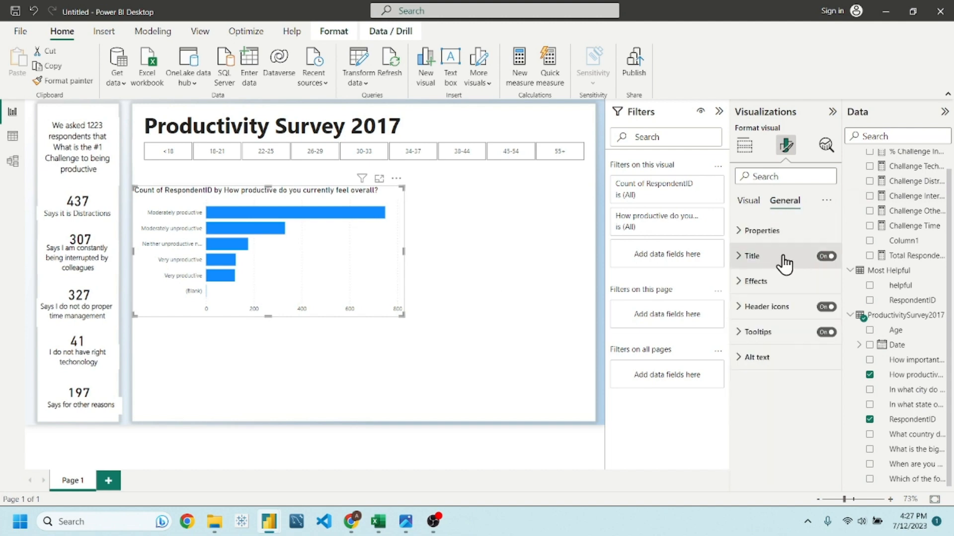
pyautogui.click(783, 258)
pyautogui.tripleClick(771, 318)
pyautogui.write('How')
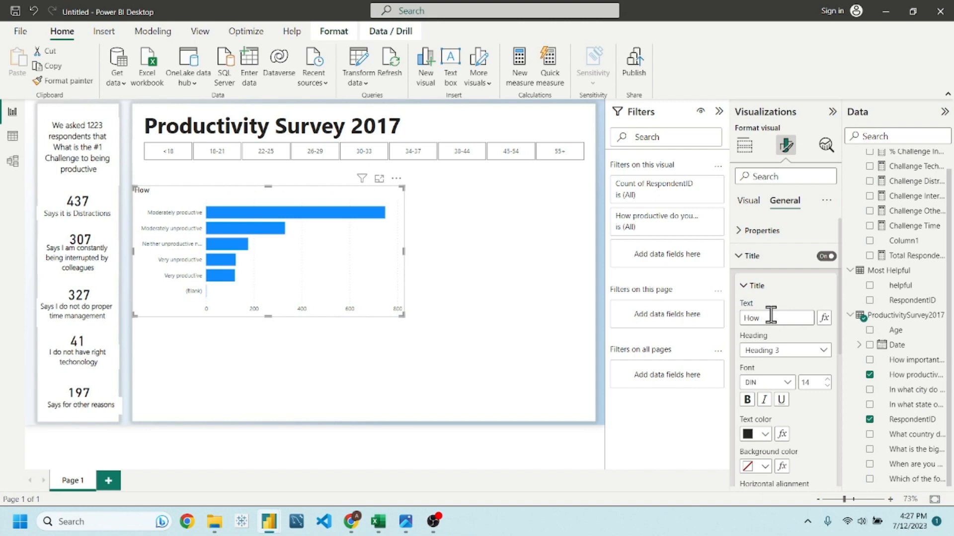
pyautogui.write(' Productive do you t')
pyautogui.write('eel')
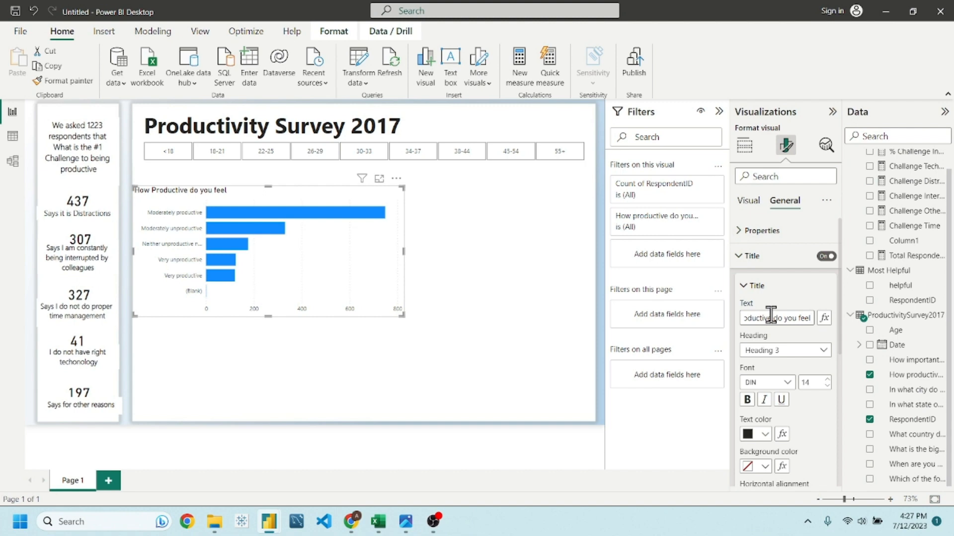
pyautogui.write('cun')
pyautogui.write('ent')
pyautogui.press('BackSpace')
pyautogui.press('BackSpace')
pyautogui.press('BackSpace')
pyautogui.press('BackSpace')
pyautogui.press('BackSpace')
pyautogui.press('BackSpace')
pyautogui.press('BackSpace')
pyautogui.write('currently overall')
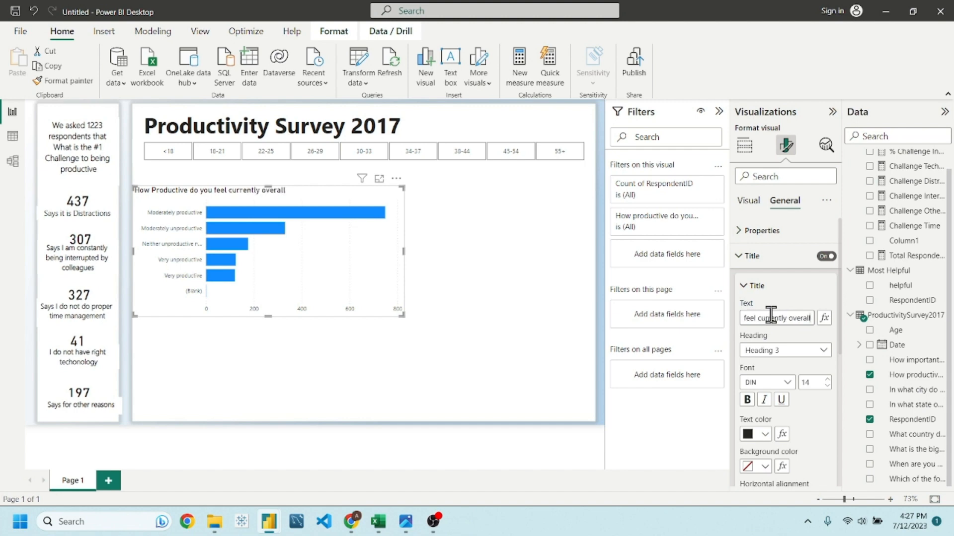
pyautogui.write('?')
# Step: Center the bar chart's title and give it the yellow background from the recent colors
pyautogui.scroll(-5, 805, 373)
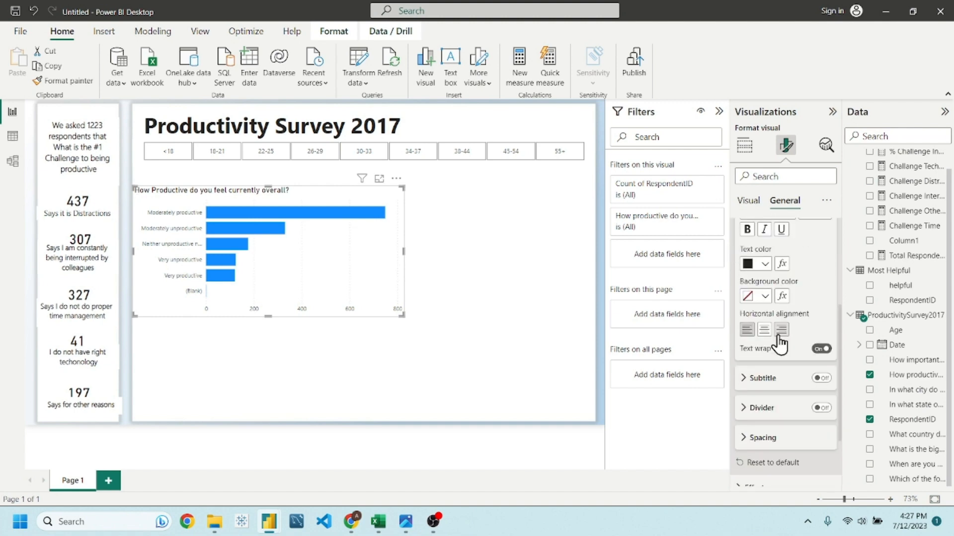
pyautogui.click(764, 338)
pyautogui.scroll(3, 778, 387)
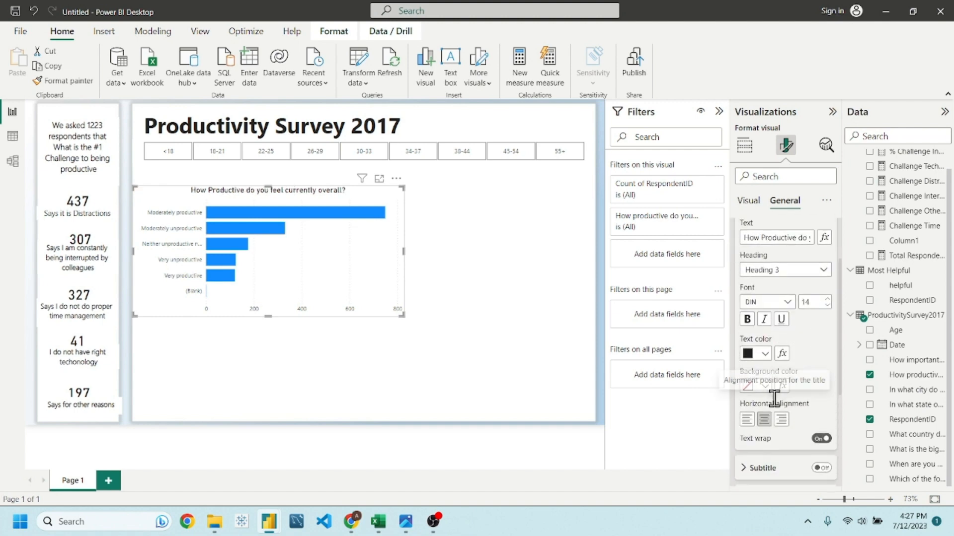
pyautogui.click(755, 386)
pyautogui.click(760, 305)
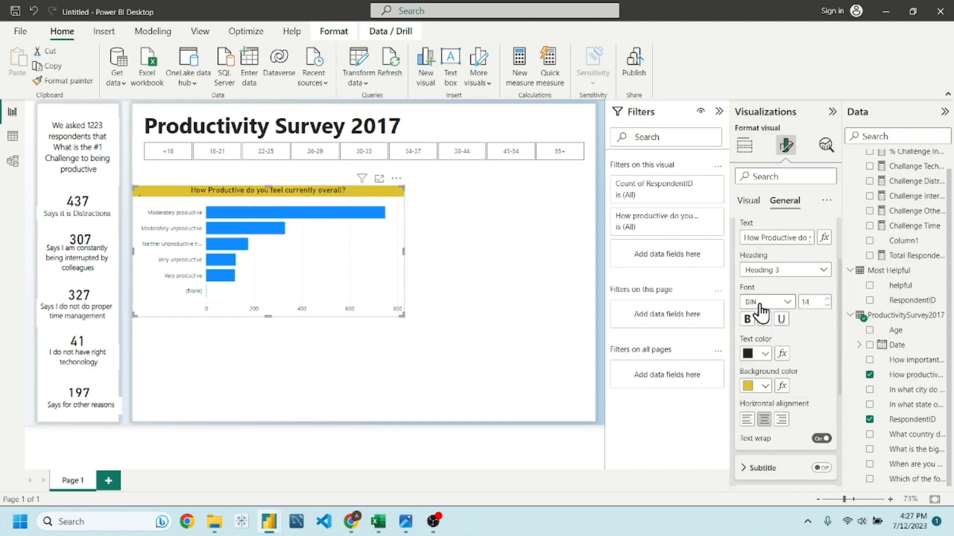
# Step: Set the bar chart title's font size to 19
pyautogui.click(765, 354)
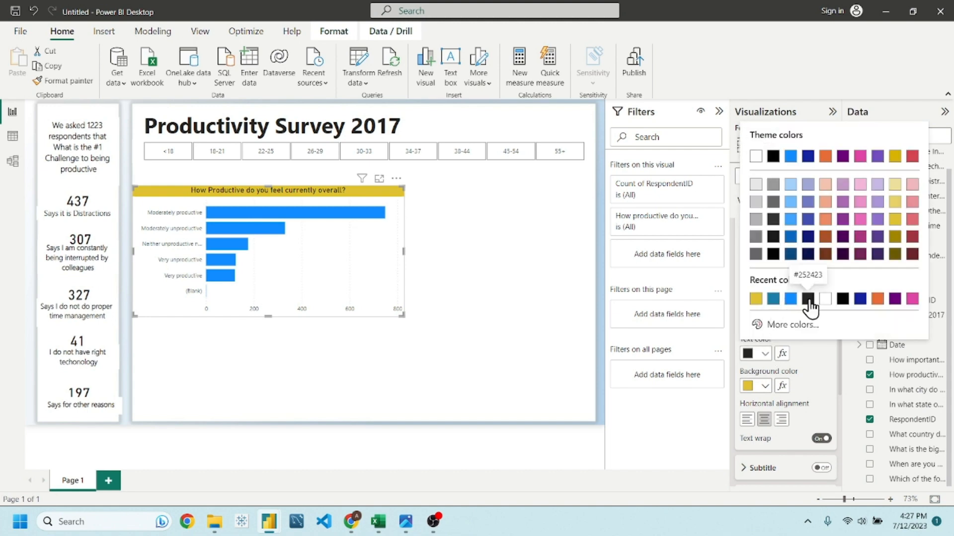
pyautogui.click(821, 344)
pyautogui.click(827, 299)
pyautogui.click(827, 299)
pyautogui.click(827, 299)
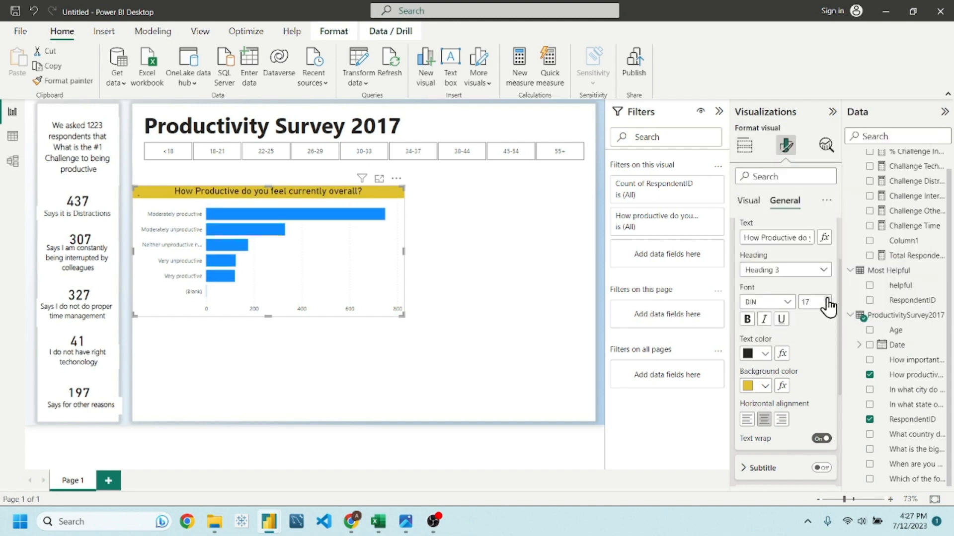
pyautogui.click(827, 299)
pyautogui.click(827, 299)
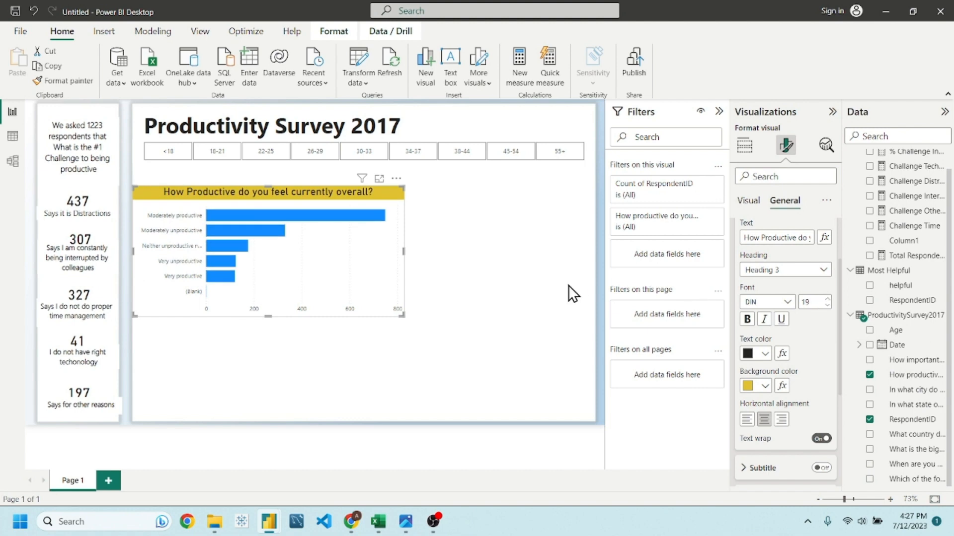
# Step: Resize the bar chart to fit its title and position it directly beneath the left part of the age slicer
pyautogui.moveTo(398, 313); pyautogui.dragTo(350, 333)
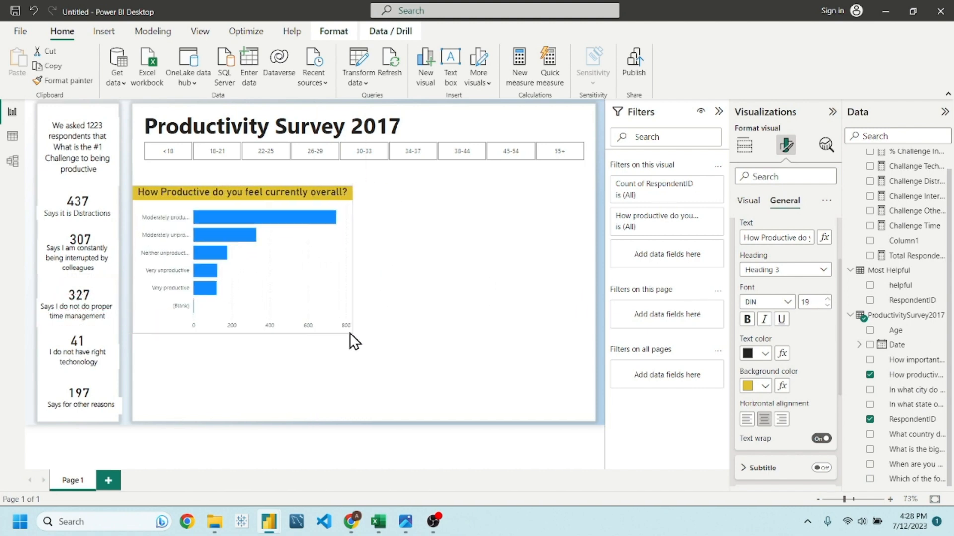
pyautogui.moveTo(351, 174); pyautogui.dragTo(356, 168)
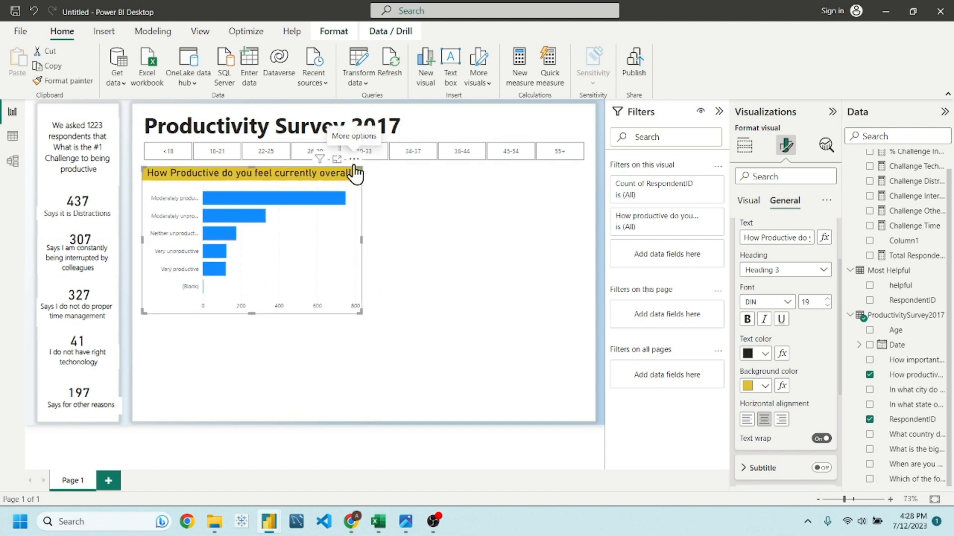
pyautogui.click(426, 239)
pyautogui.click(358, 311)
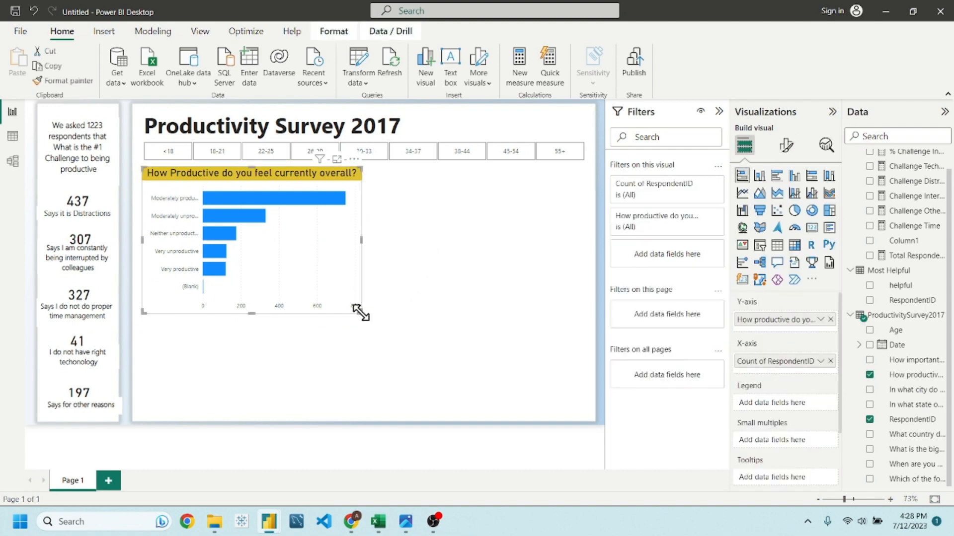
pyautogui.moveTo(357, 311); pyautogui.dragTo(365, 293)
pyautogui.click(400, 302)
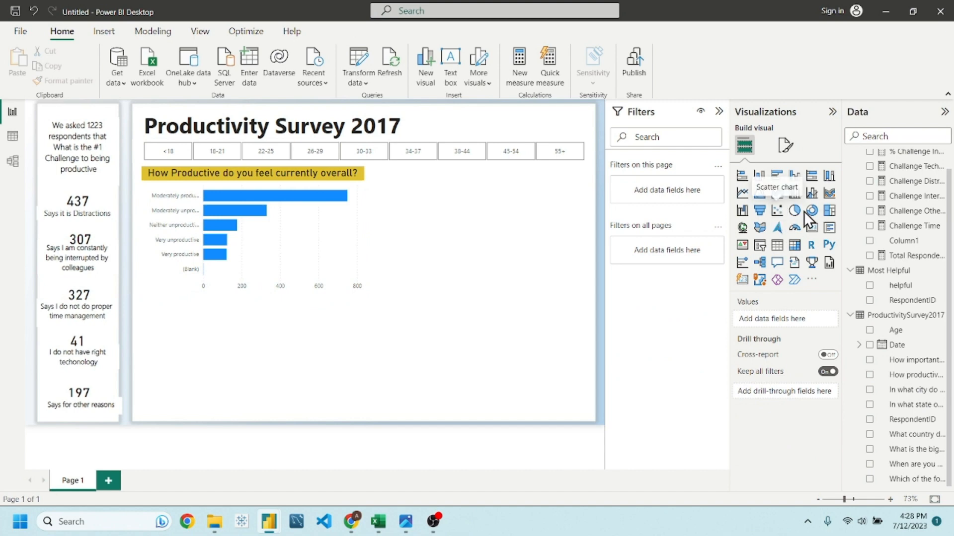
# Step: Add an empty pie chart and position it to the right of the productivity bar chart
pyautogui.click(794, 211)
pyautogui.click(552, 328)
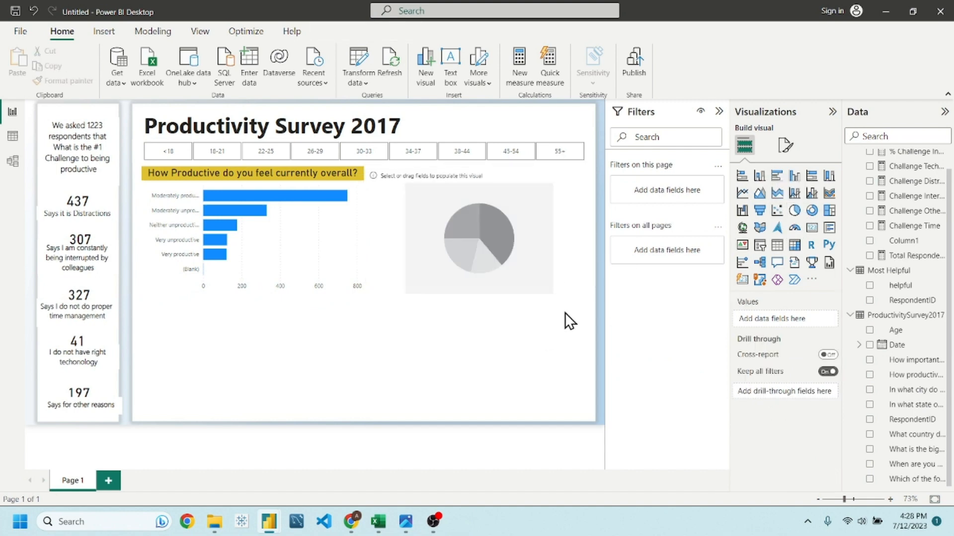
pyautogui.moveTo(556, 247)
pyautogui.mouseDown()
pyautogui.moveTo(565, 253)
pyautogui.moveTo(560, 246)
pyautogui.mouseUp()
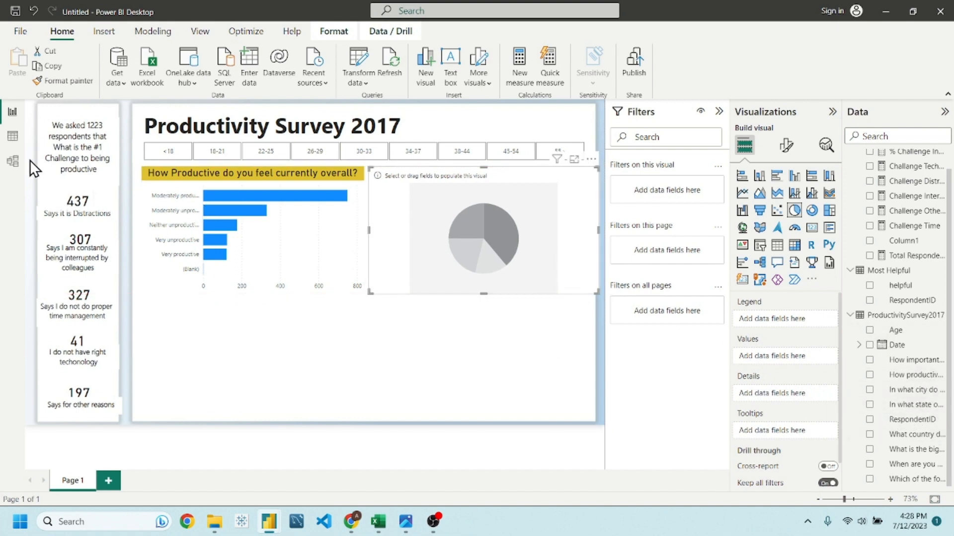
# Step: Examine the biggest challenge and most productive time columns in the survey table data, and return to the report
pyautogui.click(6, 137)
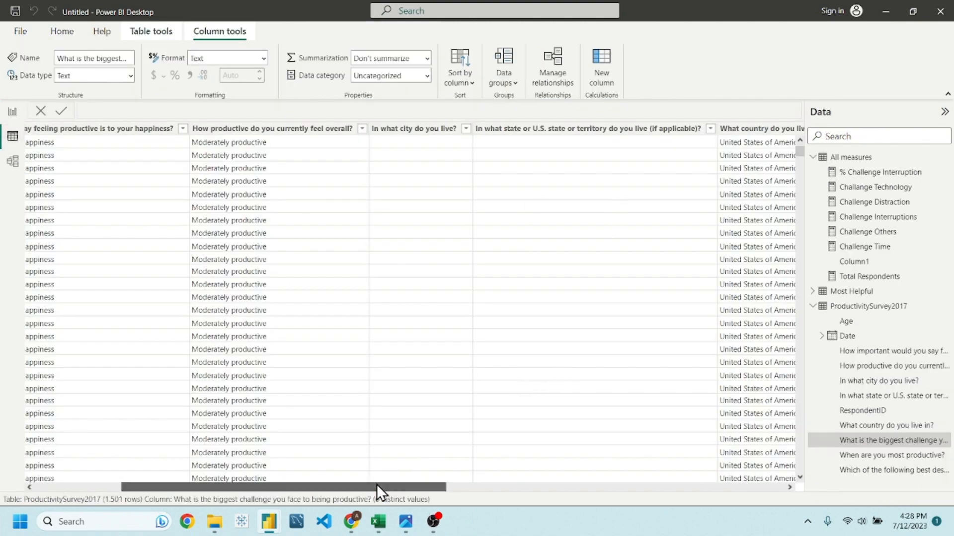
pyautogui.moveTo(376, 486); pyautogui.dragTo(546, 474)
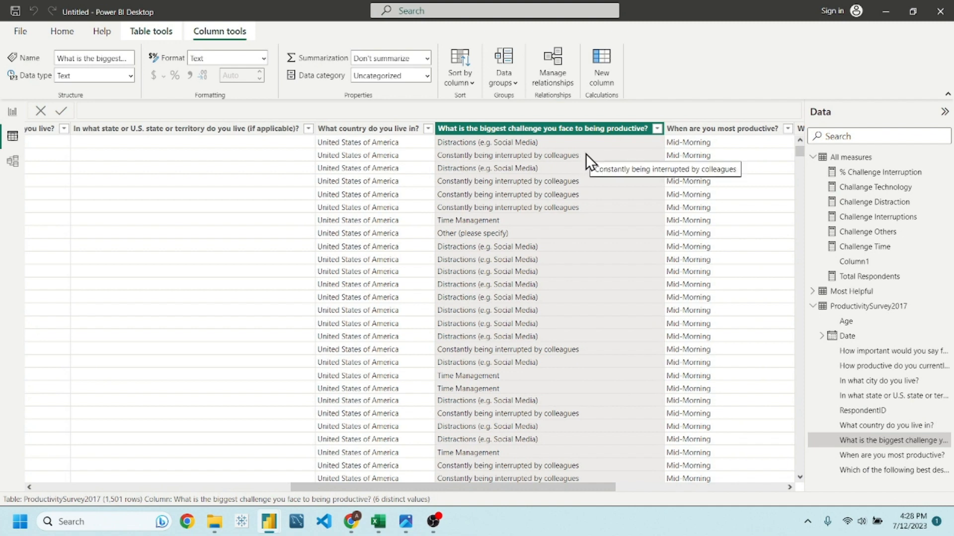
pyautogui.click(13, 113)
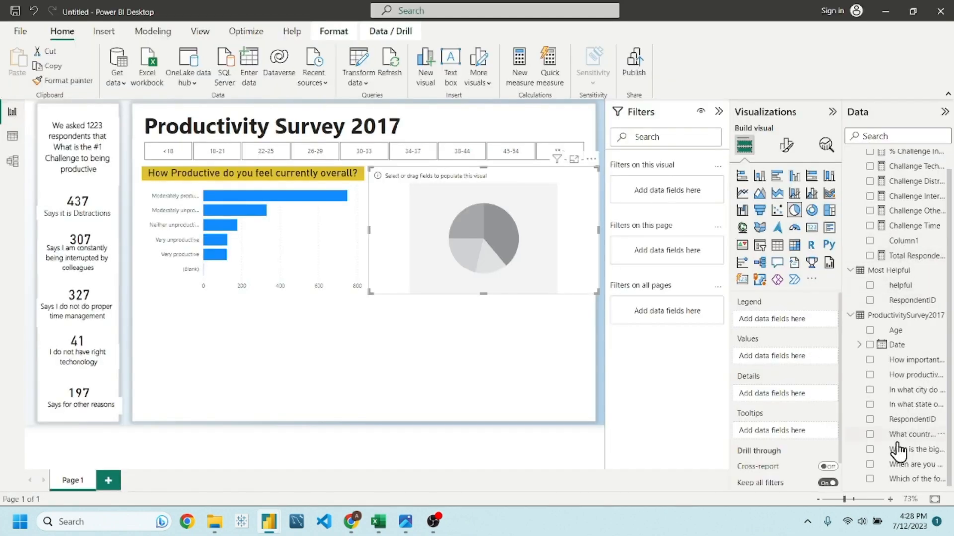
# Step: Populate the pie chart with the biggest challenge question as details and the count of RespondentID as values
pyautogui.moveTo(912, 450); pyautogui.dragTo(795, 395)
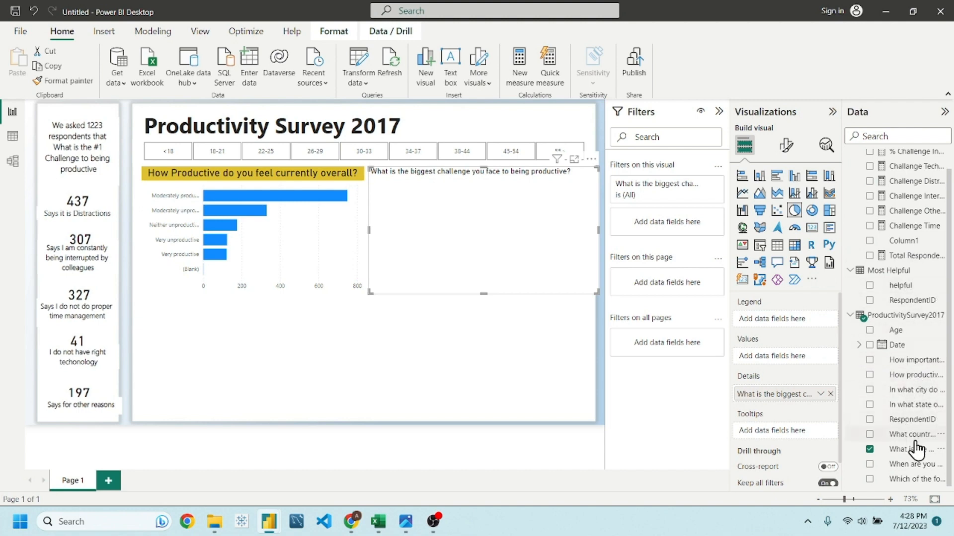
pyautogui.moveTo(912, 420); pyautogui.dragTo(810, 366)
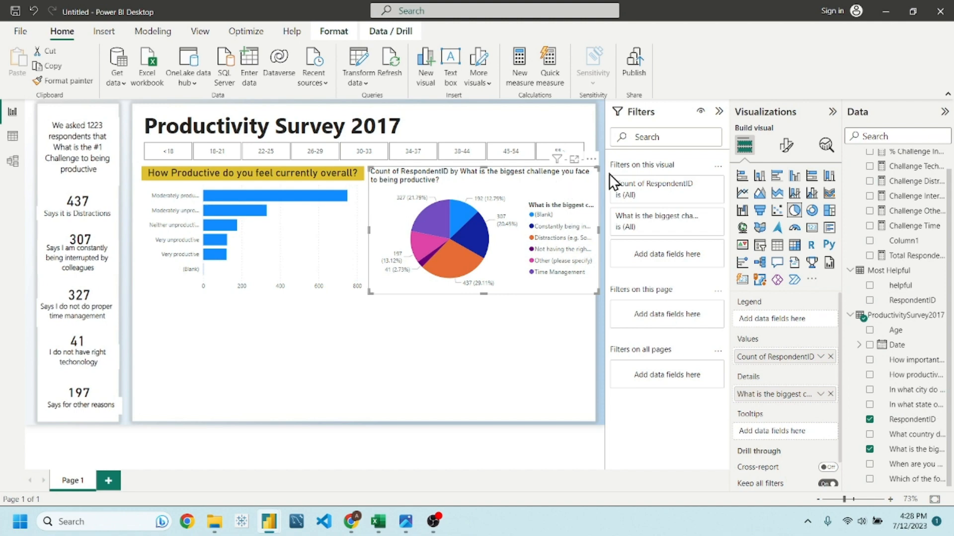
# Step: Turn off the pie chart's legend and set its detail labels to show only Category
pyautogui.click(786, 145)
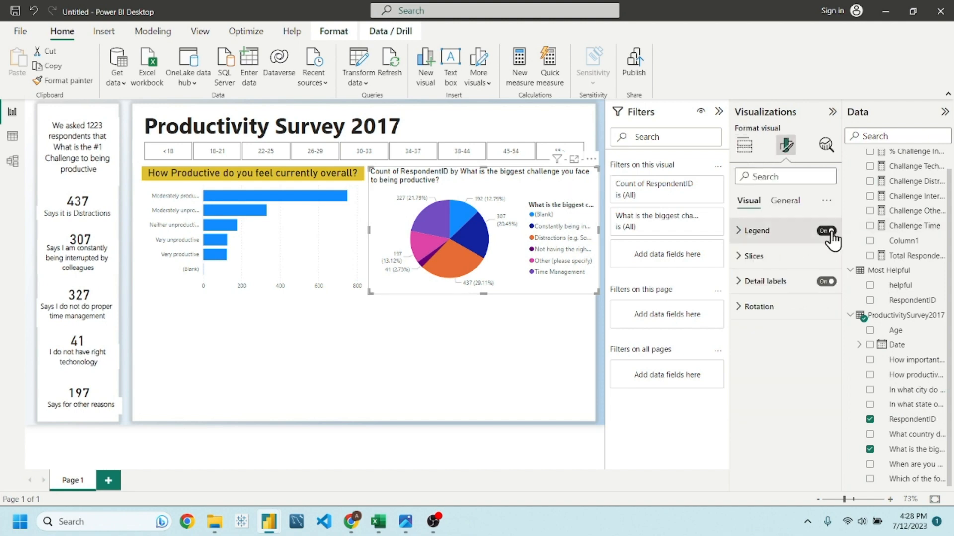
pyautogui.click(828, 232)
pyautogui.click(773, 287)
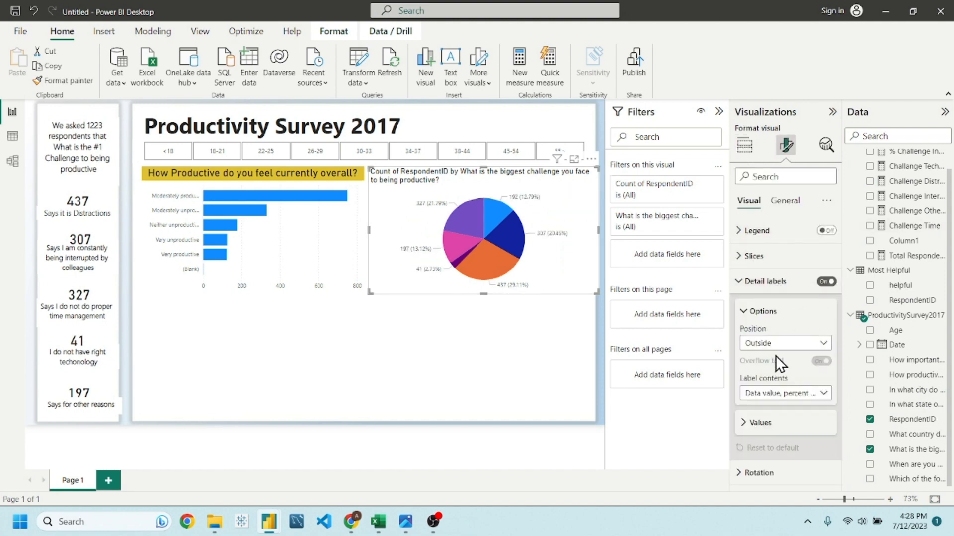
pyautogui.click(787, 396)
pyautogui.click(778, 412)
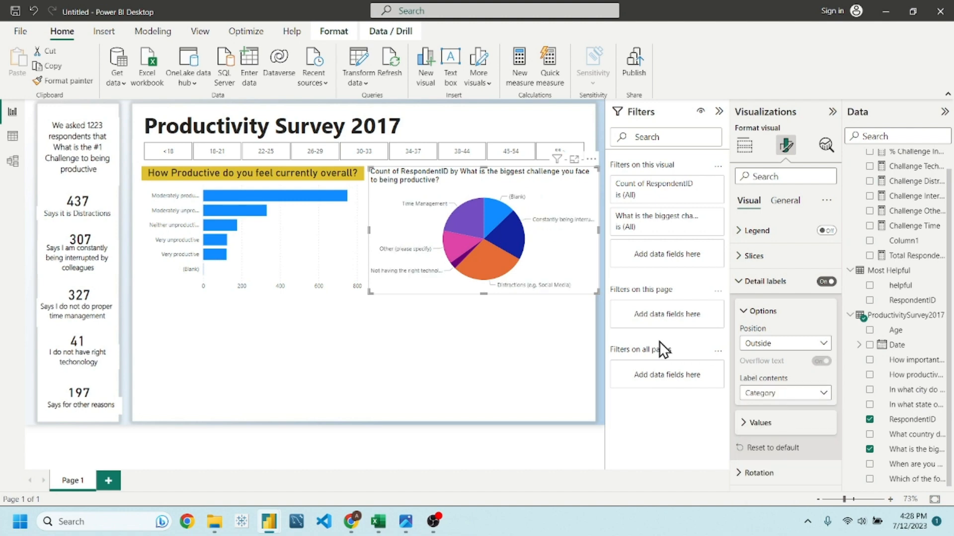
# Step: Change the pie chart's title to "What is the biggest challenge you face being productive?"
pyautogui.click(785, 200)
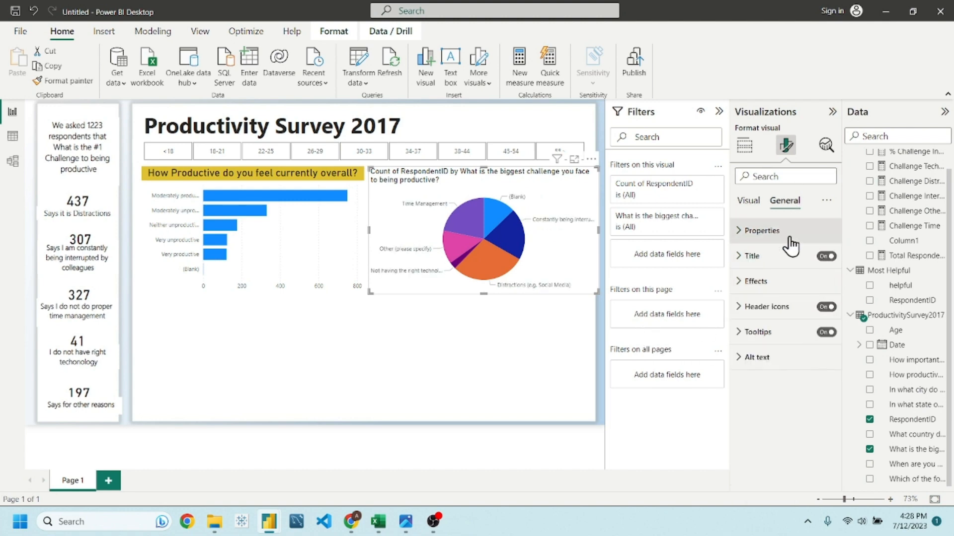
pyautogui.click(779, 257)
pyautogui.doubleClick(778, 316)
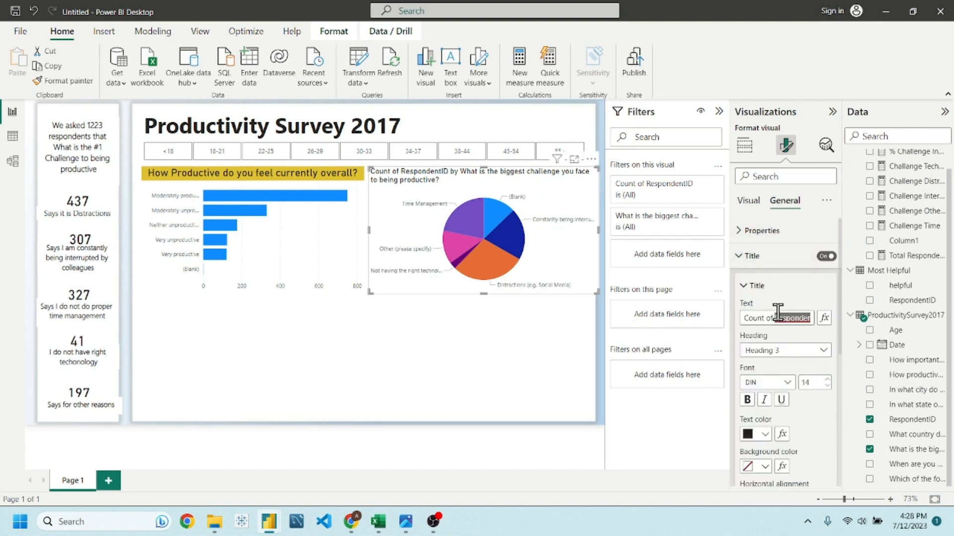
pyautogui.tripleClick(776, 314)
pyautogui.write('What')
pyautogui.click(526, 328)
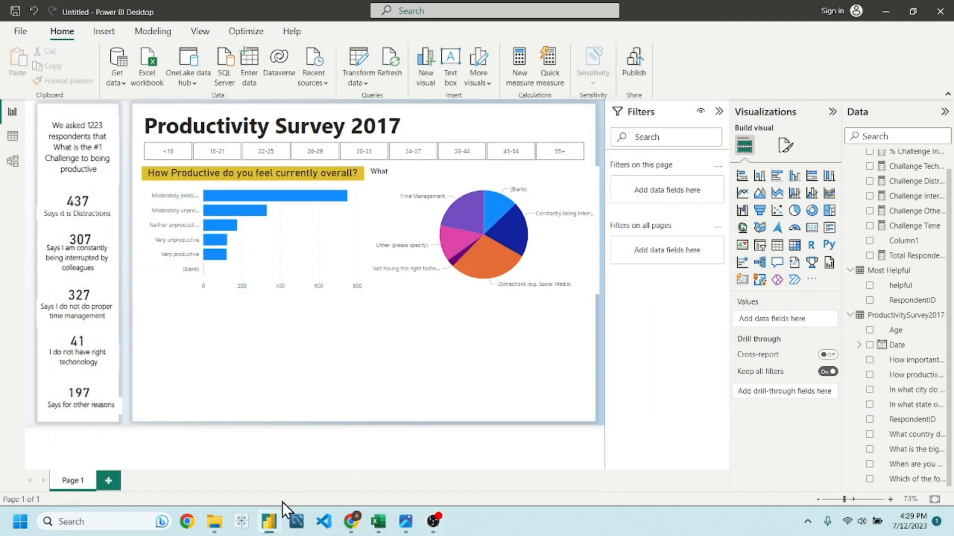
pyautogui.moveTo(267, 511)
pyautogui.click(332, 462)
pyautogui.click(502, 189)
pyautogui.click(786, 145)
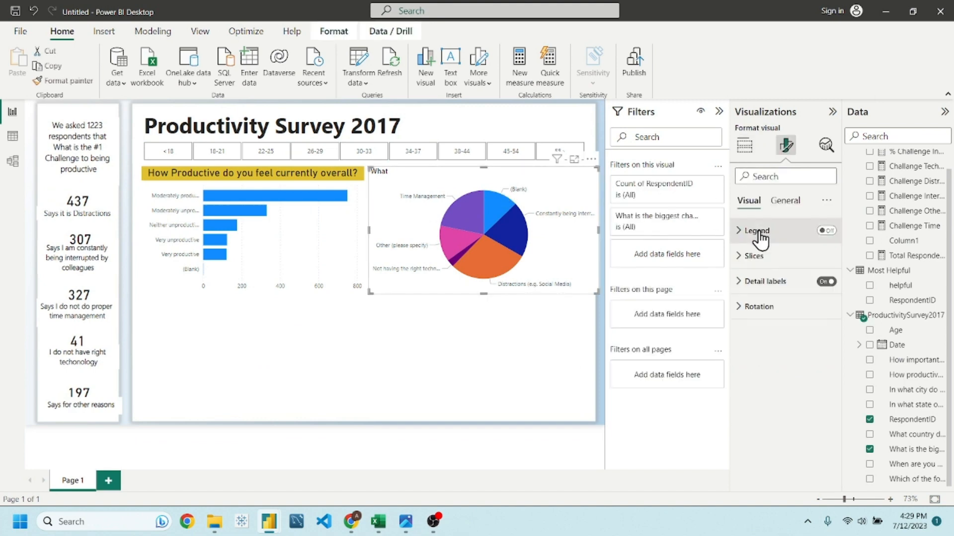
pyautogui.click(760, 241)
pyautogui.click(784, 201)
pyautogui.click(767, 259)
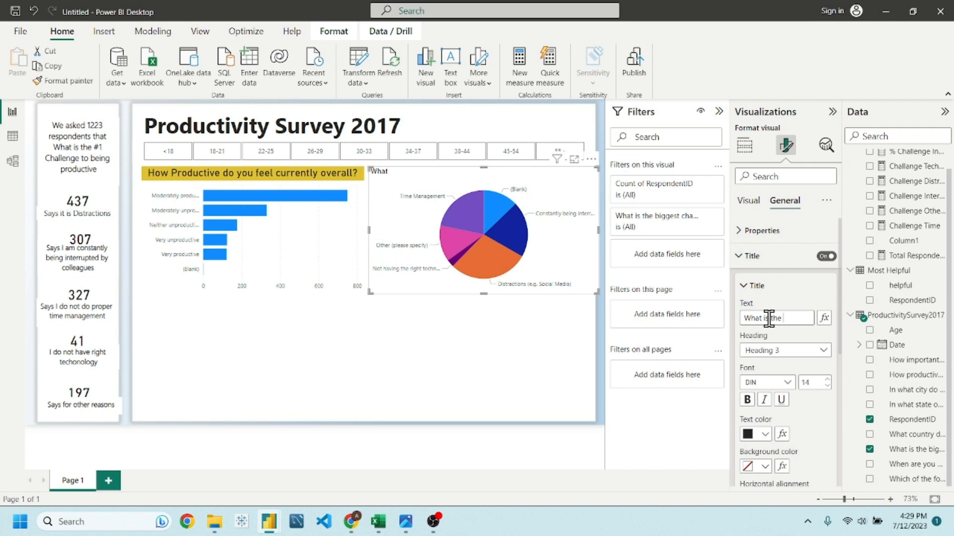
pyautogui.write('challenge')
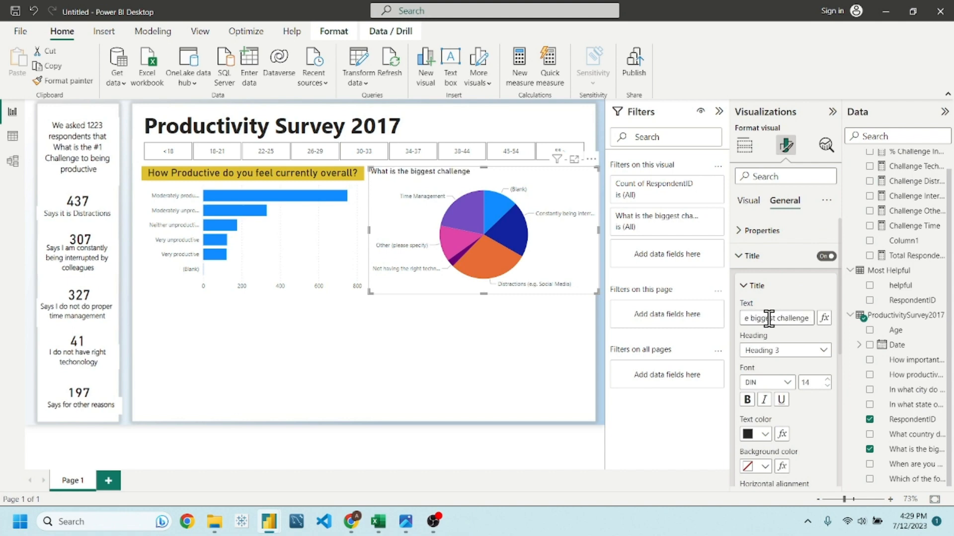
pyautogui.write(' you face being productive')
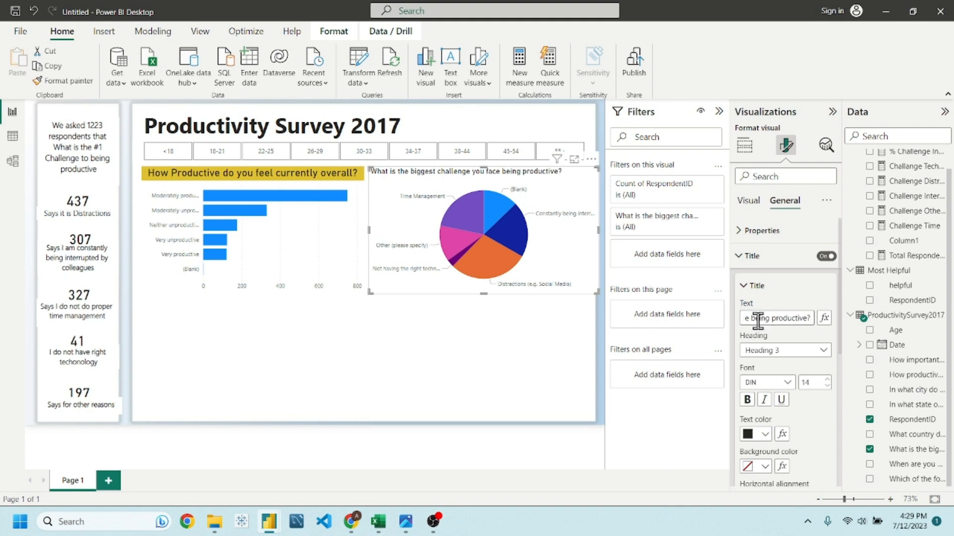
# Step: Center the pie chart's title and give it the same gold background as the bar chart's title
pyautogui.scroll(-3, 803, 393)
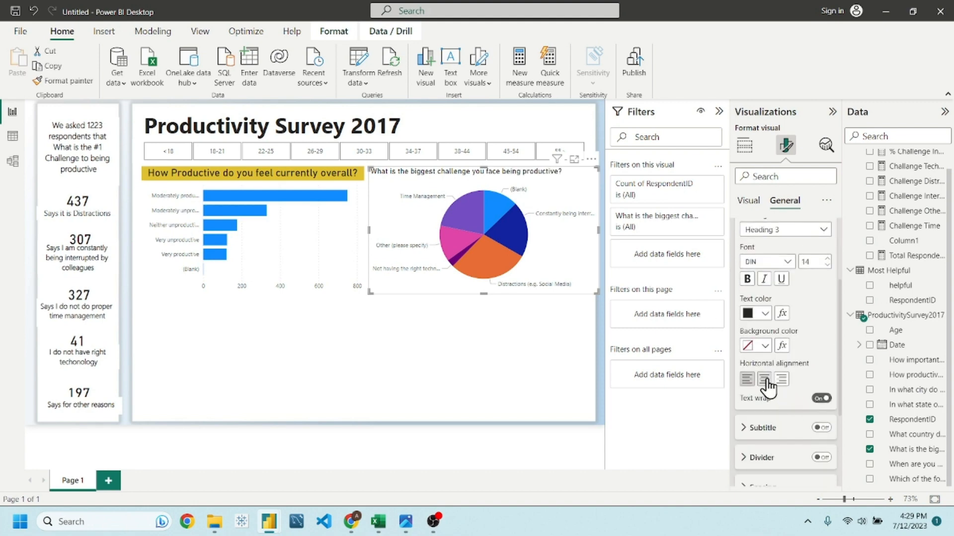
pyautogui.click(766, 384)
pyautogui.scroll(1, 768, 383)
pyautogui.click(765, 386)
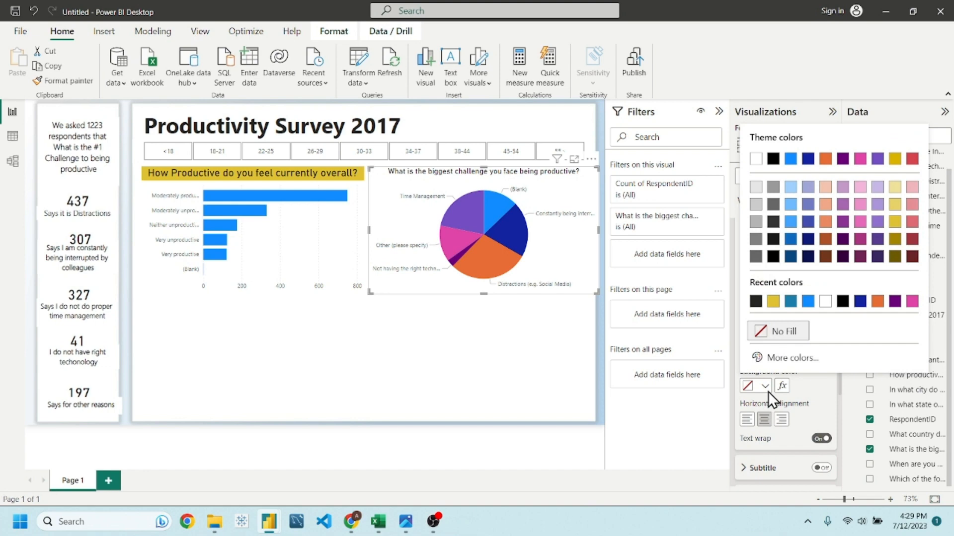
pyautogui.click(771, 302)
# Step: Set the pie chart title's font size to 19
pyautogui.click(828, 306)
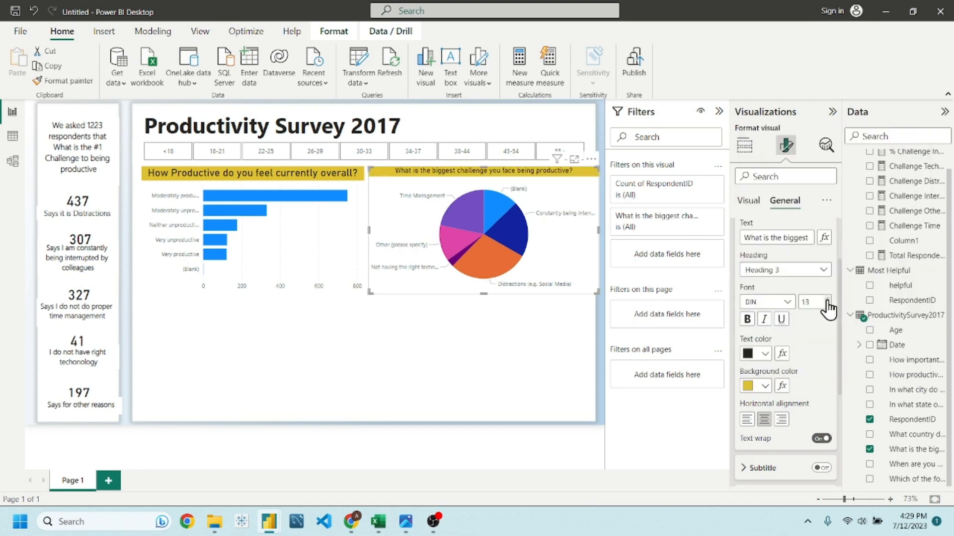
pyautogui.click(817, 303)
pyautogui.write('19')
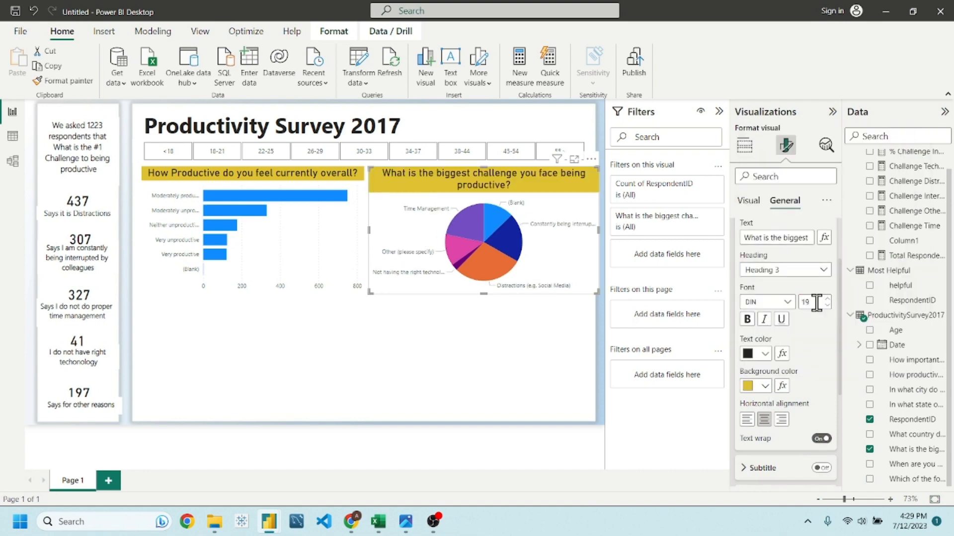
pyautogui.click(467, 333)
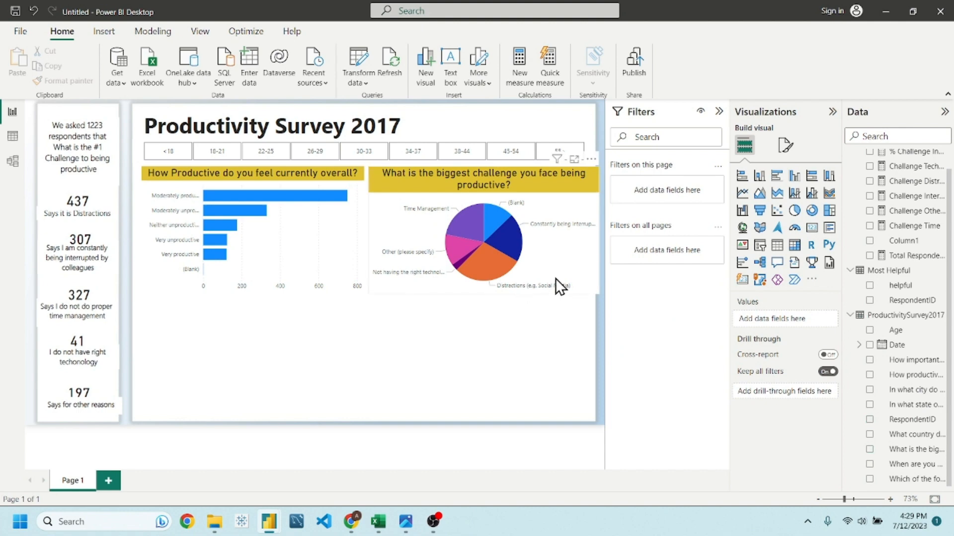
# Step: Reduce the pie chart title's font size to 17
pyautogui.click(587, 255)
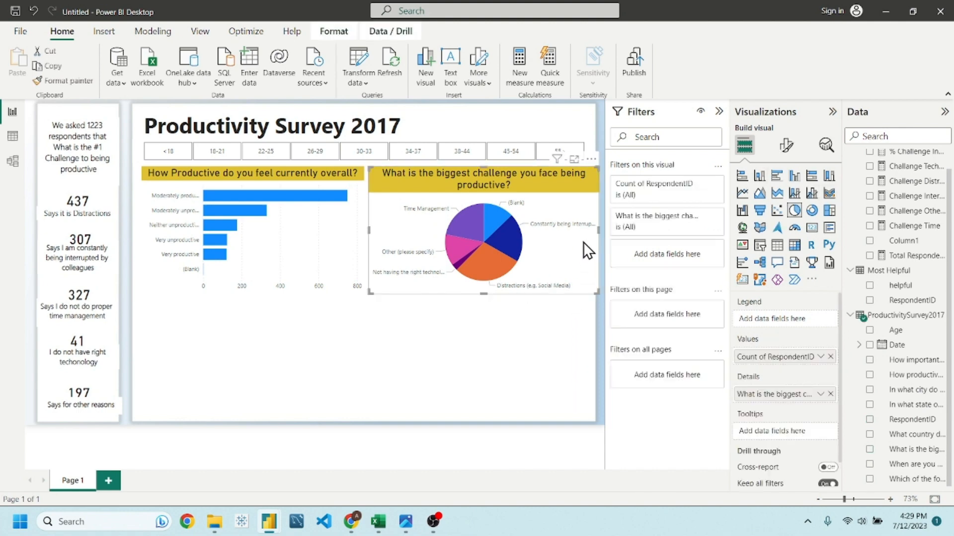
pyautogui.click(785, 145)
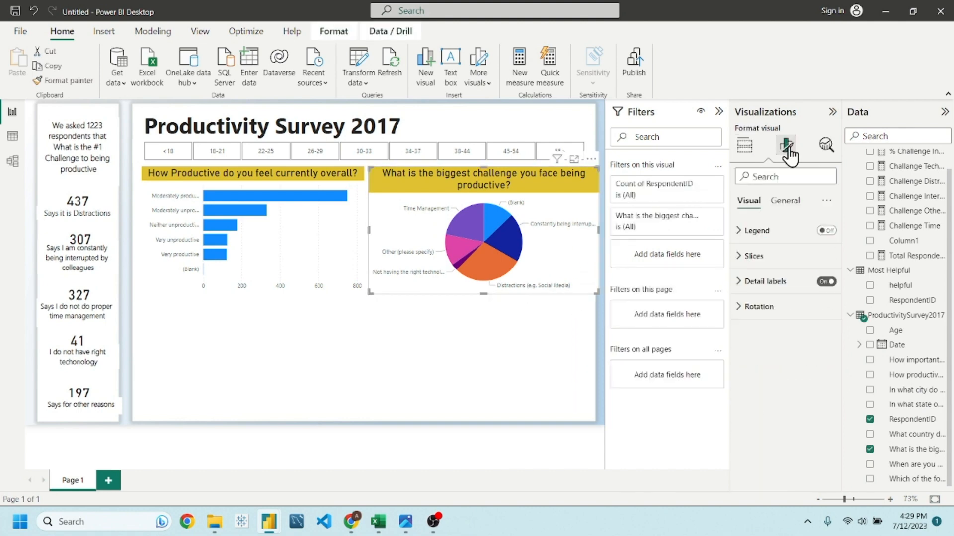
pyautogui.click(784, 201)
pyautogui.click(784, 257)
pyautogui.scroll(-1, 795, 358)
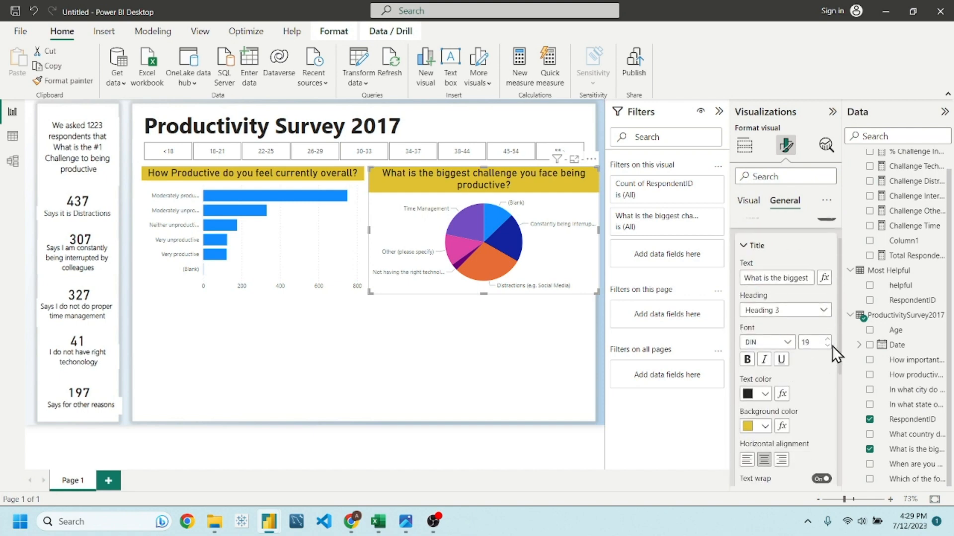
pyautogui.click(827, 346)
pyautogui.click(827, 346)
pyautogui.click(827, 346)
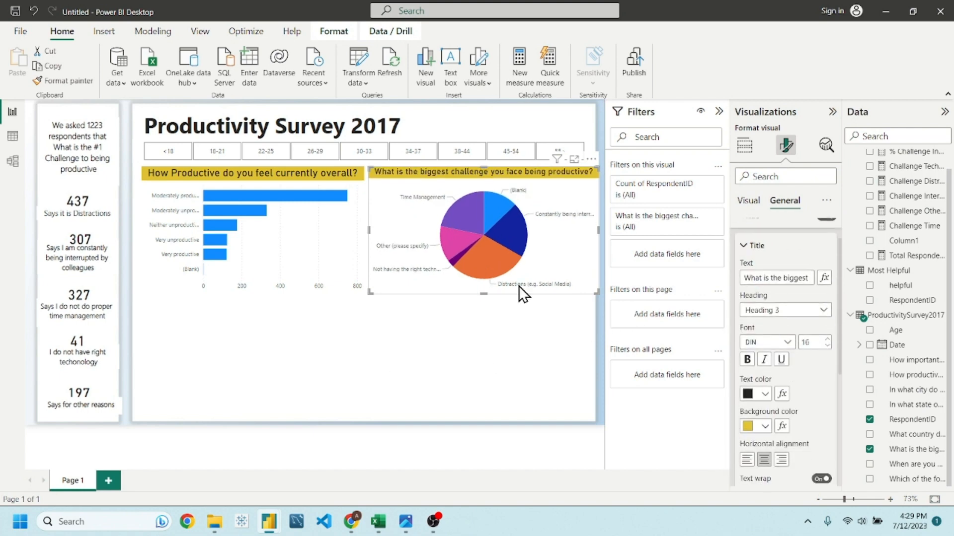
pyautogui.click(827, 339)
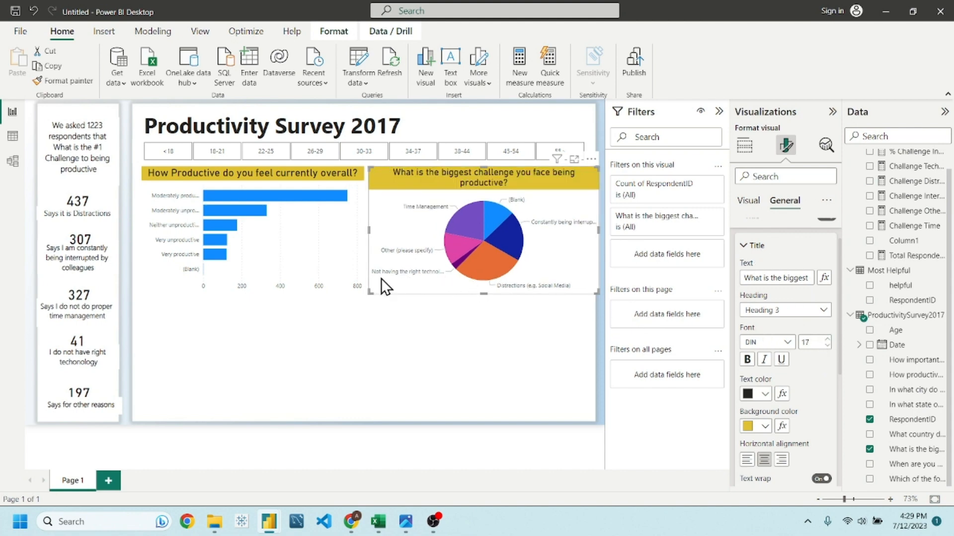
# Step: Extend the pie chart downward and fit its width to the page, and narrow the bar chart to leave a small gap between them
pyautogui.moveTo(369, 288); pyautogui.dragTo(364, 290)
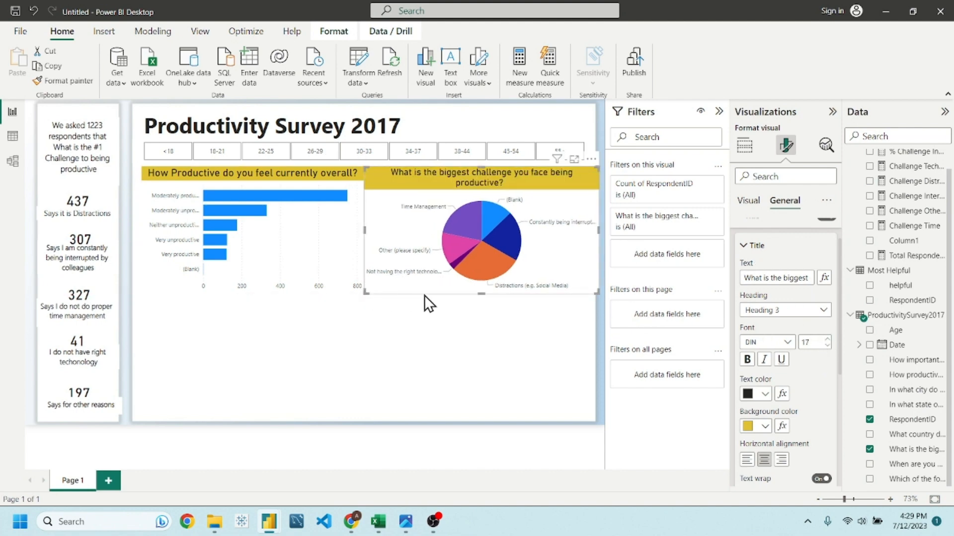
pyautogui.moveTo(481, 294); pyautogui.dragTo(484, 308)
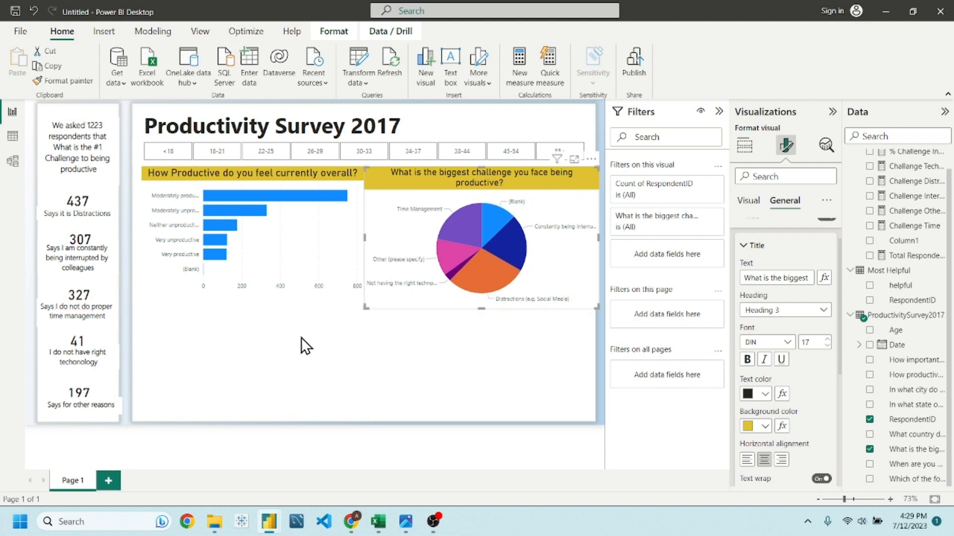
pyautogui.click(301, 338)
pyautogui.click(351, 196)
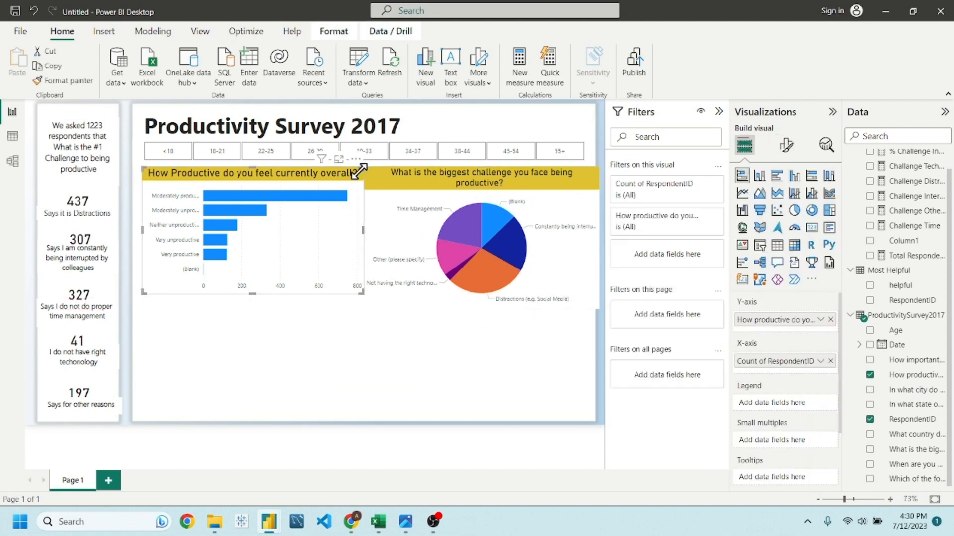
pyautogui.moveTo(359, 167); pyautogui.dragTo(355, 169)
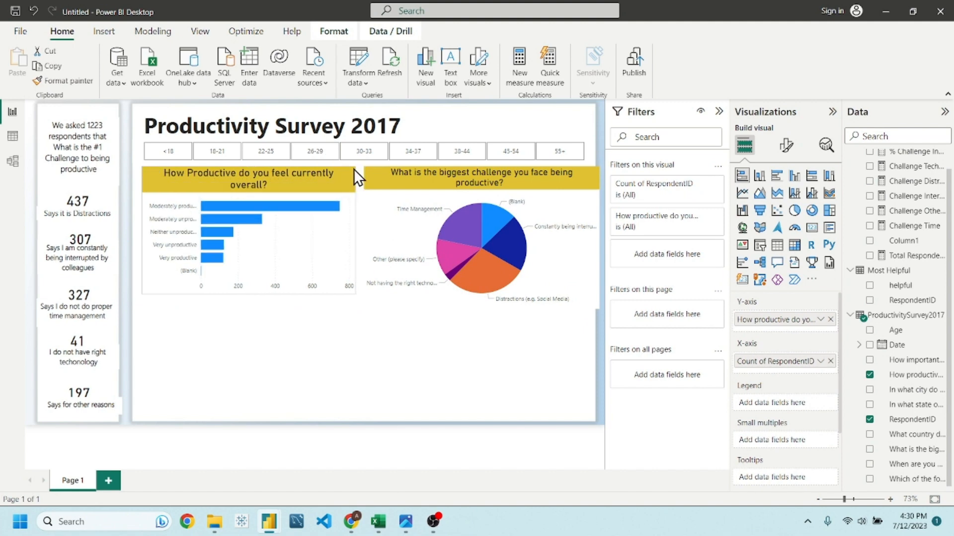
pyautogui.click(360, 332)
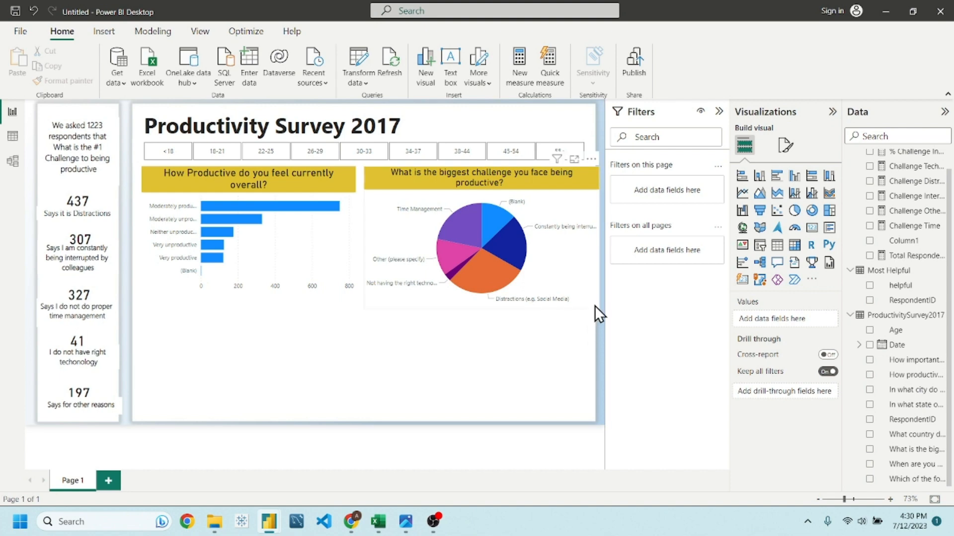
pyautogui.moveTo(594, 305); pyautogui.dragTo(593, 306)
# Step: Add an empty donut chart and resize it to fill the space beneath the productivity bar chart
pyautogui.click(443, 373)
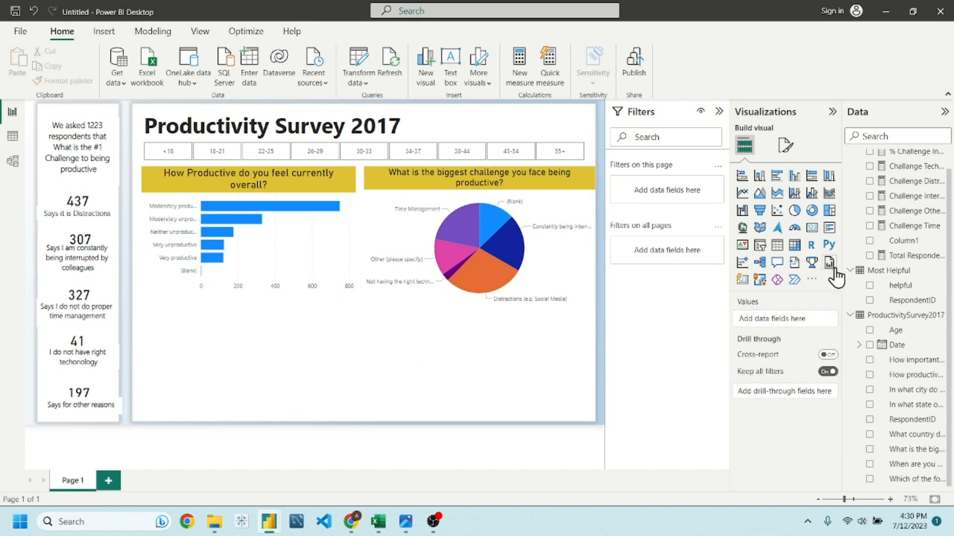
pyautogui.click(813, 213)
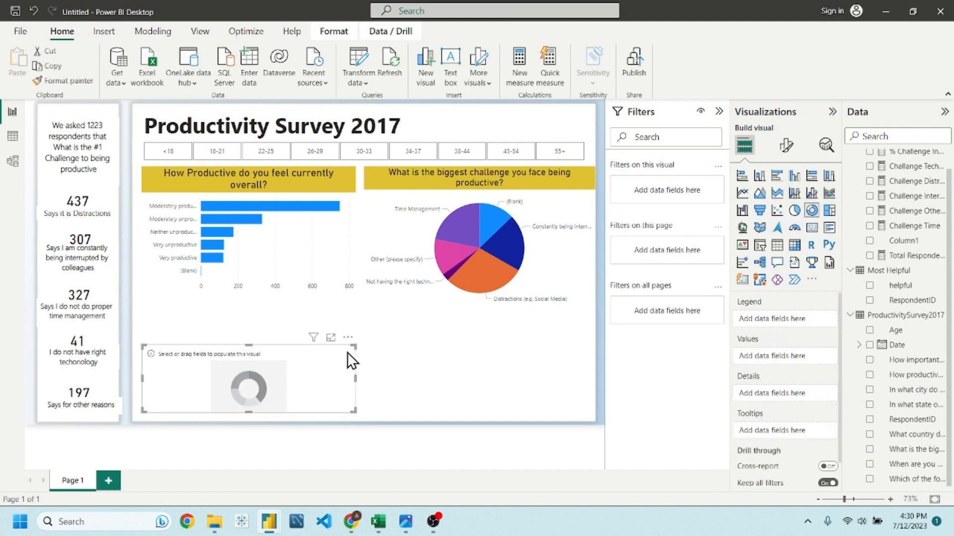
pyautogui.moveTo(357, 343); pyautogui.dragTo(356, 294)
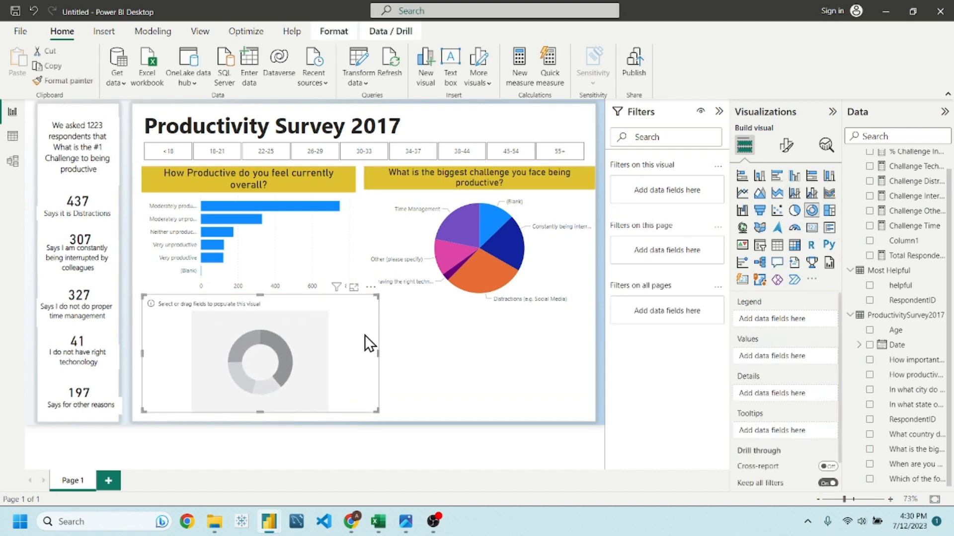
pyautogui.click(434, 368)
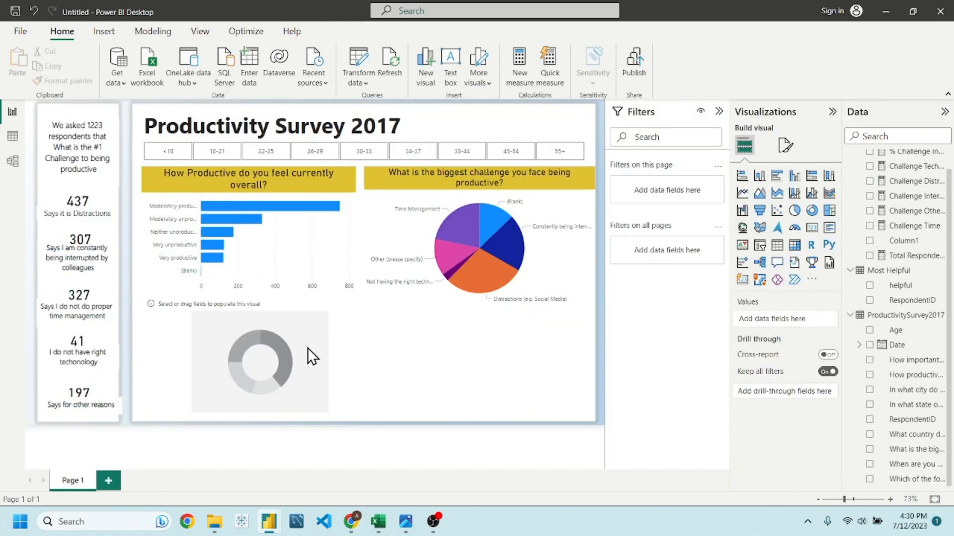
pyautogui.moveTo(312, 326); pyautogui.dragTo(325, 338)
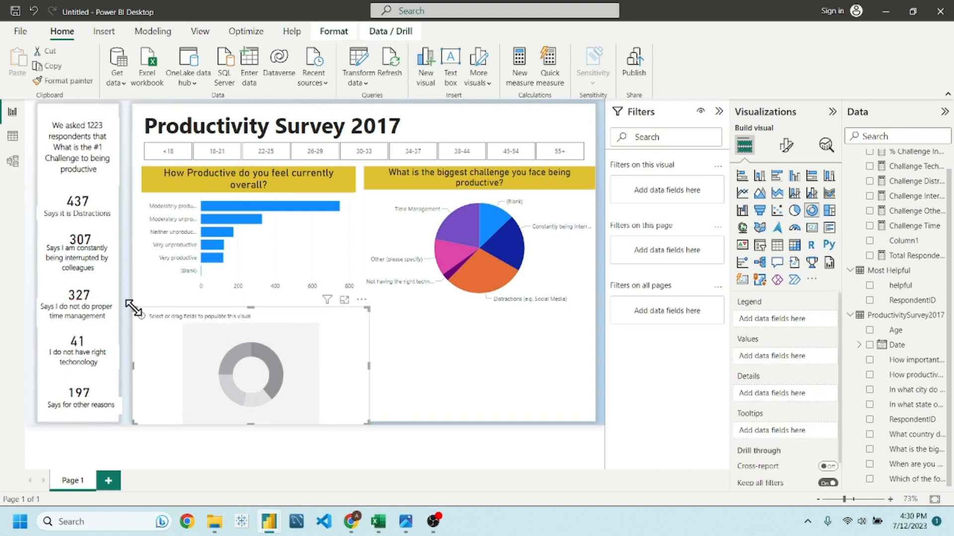
pyautogui.moveTo(133, 308); pyautogui.dragTo(135, 299)
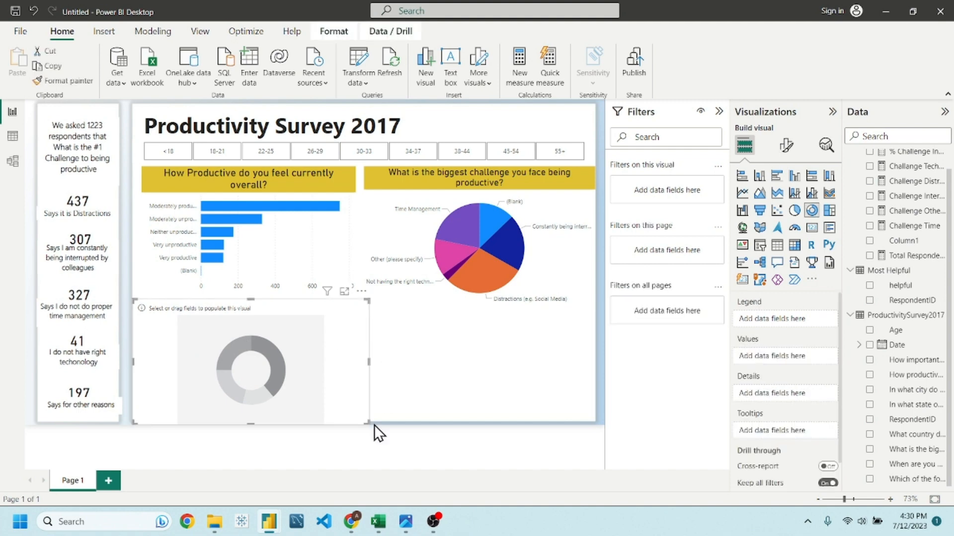
pyautogui.moveTo(368, 419); pyautogui.dragTo(368, 418)
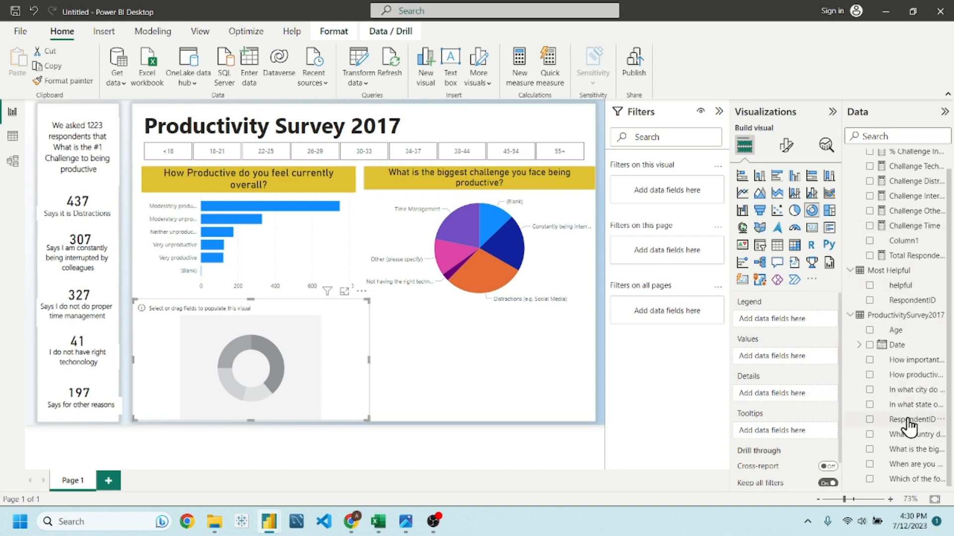
# Step: Fill the empty donut chart with the count of RespondentID by helpful, and turn off its legend
pyautogui.moveTo(907, 420); pyautogui.dragTo(800, 359)
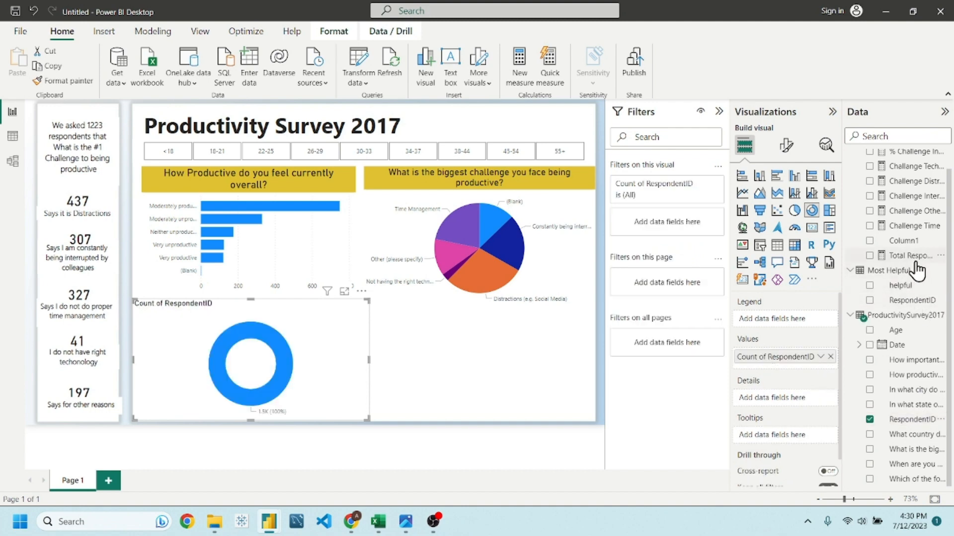
pyautogui.moveTo(903, 290); pyautogui.dragTo(787, 400)
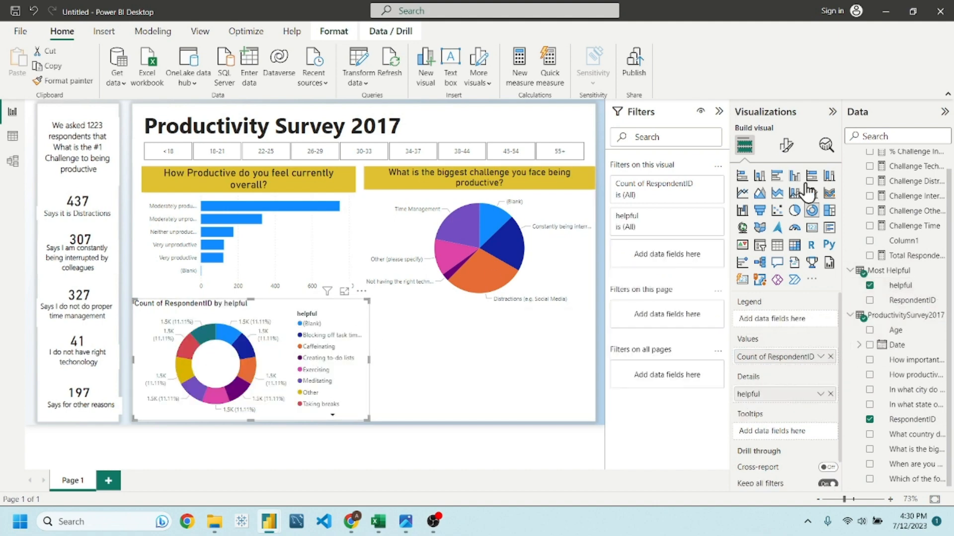
pyautogui.click(786, 145)
pyautogui.click(825, 231)
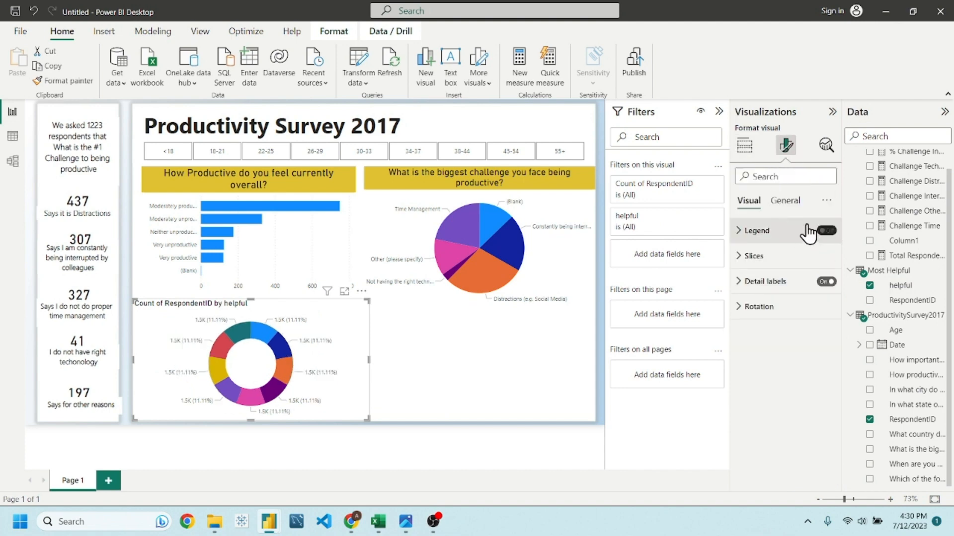
# Step: Set the donut chart's detail labels to show only the category
pyautogui.click(786, 201)
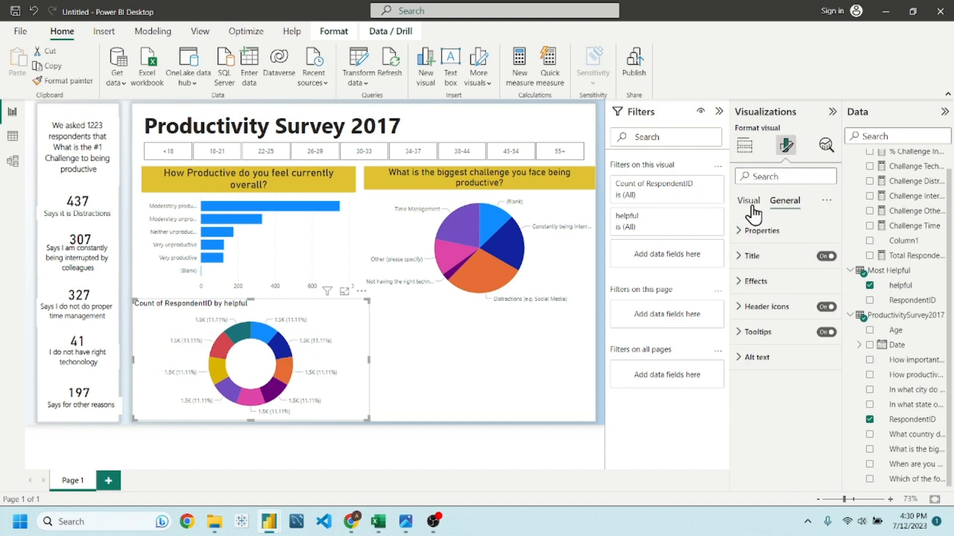
pyautogui.click(749, 202)
pyautogui.click(781, 259)
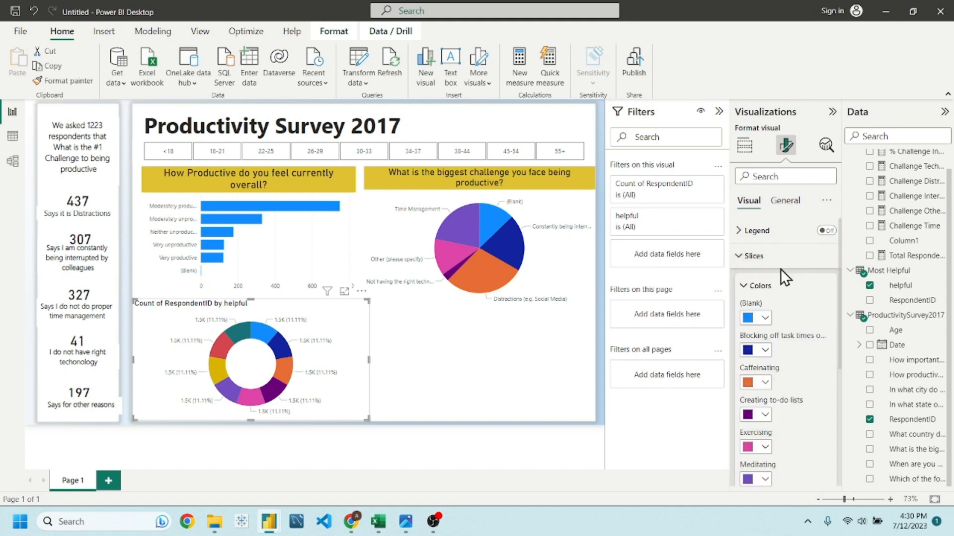
pyautogui.click(776, 258)
pyautogui.click(765, 281)
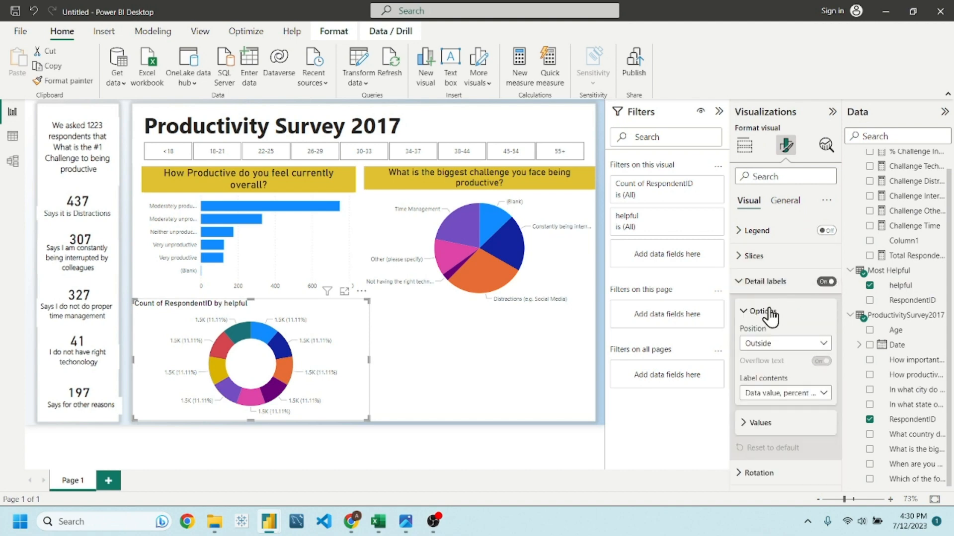
pyautogui.click(774, 395)
pyautogui.click(770, 407)
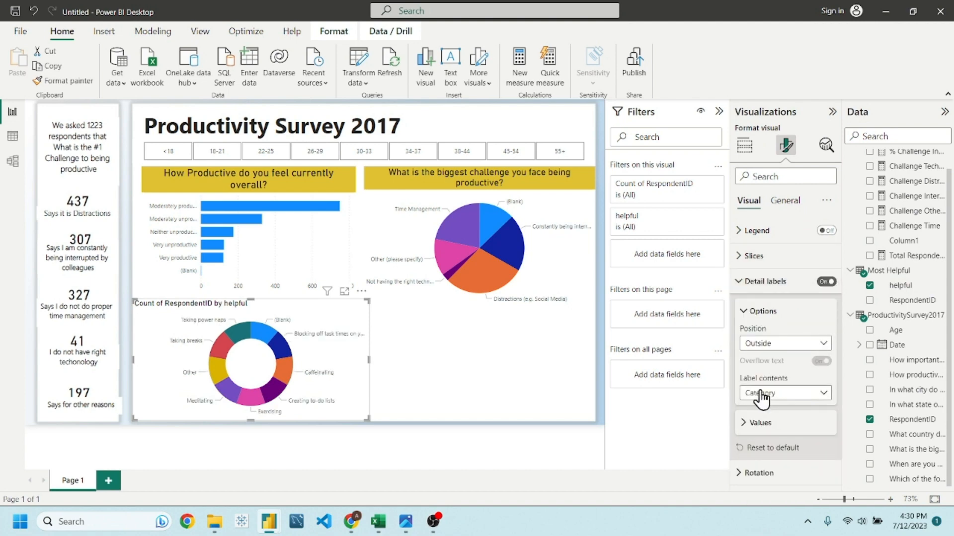
pyautogui.click(487, 348)
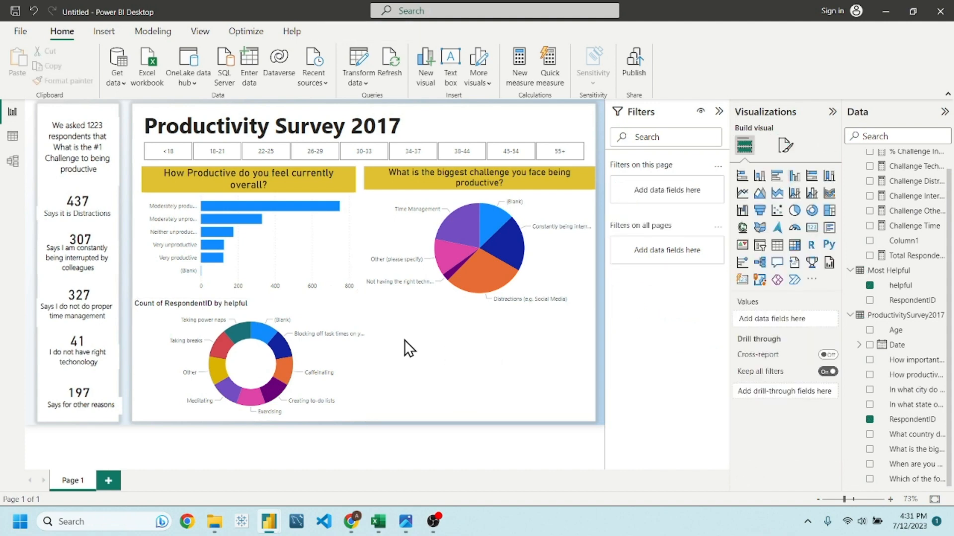
pyautogui.click(348, 314)
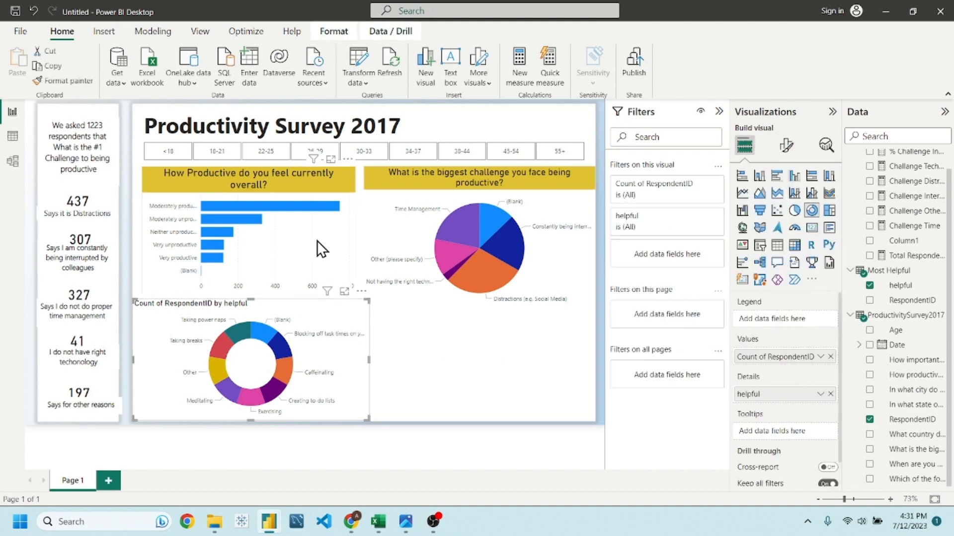
pyautogui.keyDown('ctrl'); pyautogui.click(317, 240); pyautogui.keyUp('ctrl')
pyautogui.keyDown('ctrl'); pyautogui.click(574, 249); pyautogui.keyUp('ctrl')
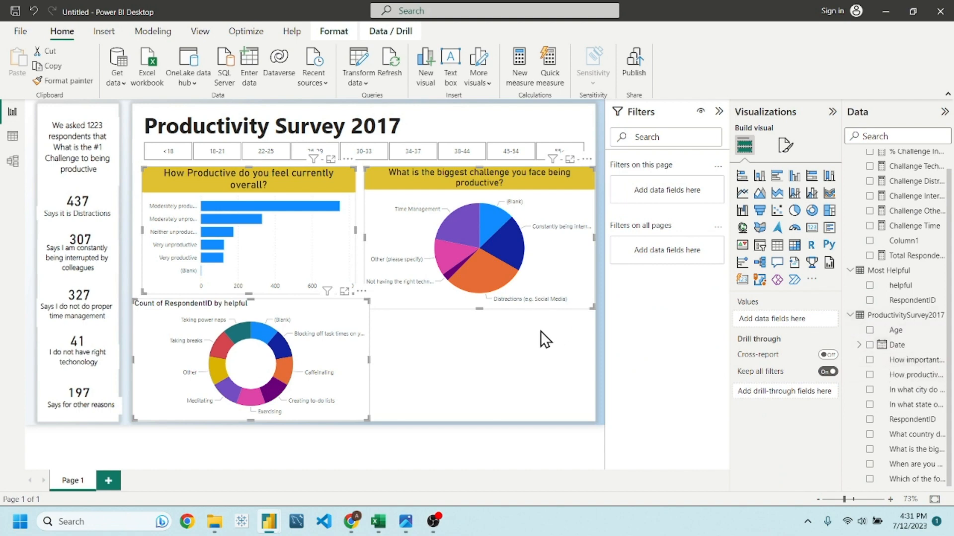
# Step: Filter the productivity bar chart by its question field to include every answer except (Blank)
pyautogui.click(313, 232)
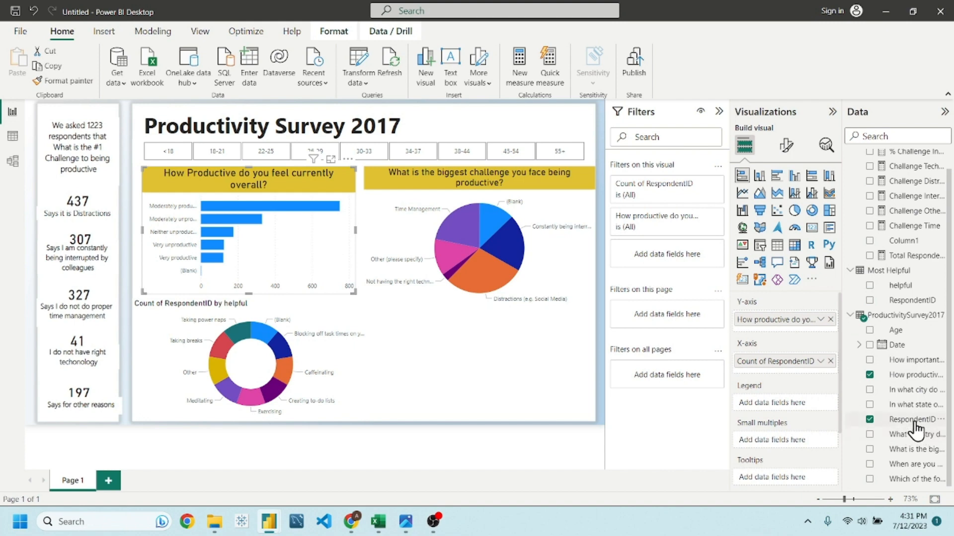
pyautogui.moveTo(913, 375); pyautogui.dragTo(686, 244)
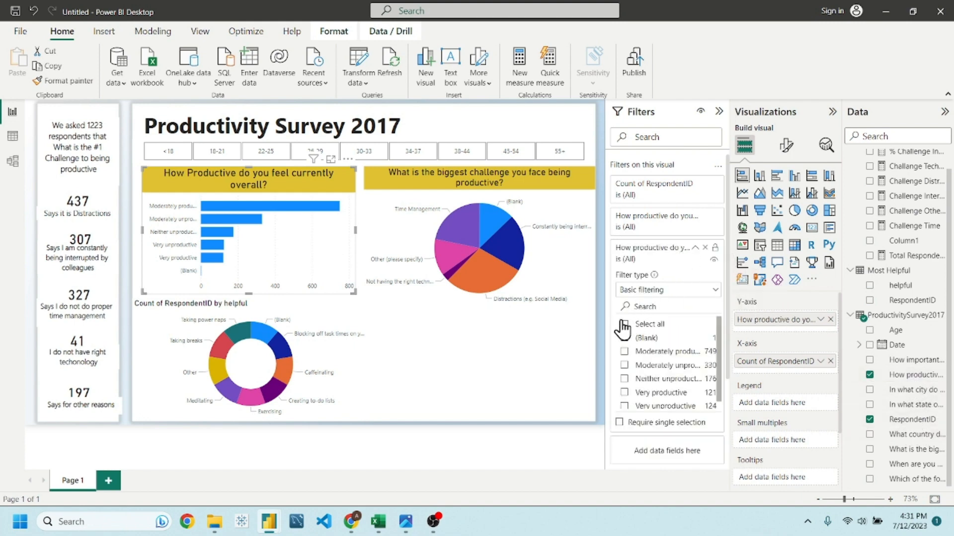
pyautogui.click(623, 324)
pyautogui.click(624, 339)
# Step: Filter the biggest-challenge pie chart by its question field to exclude (Blank) answers
pyautogui.click(402, 243)
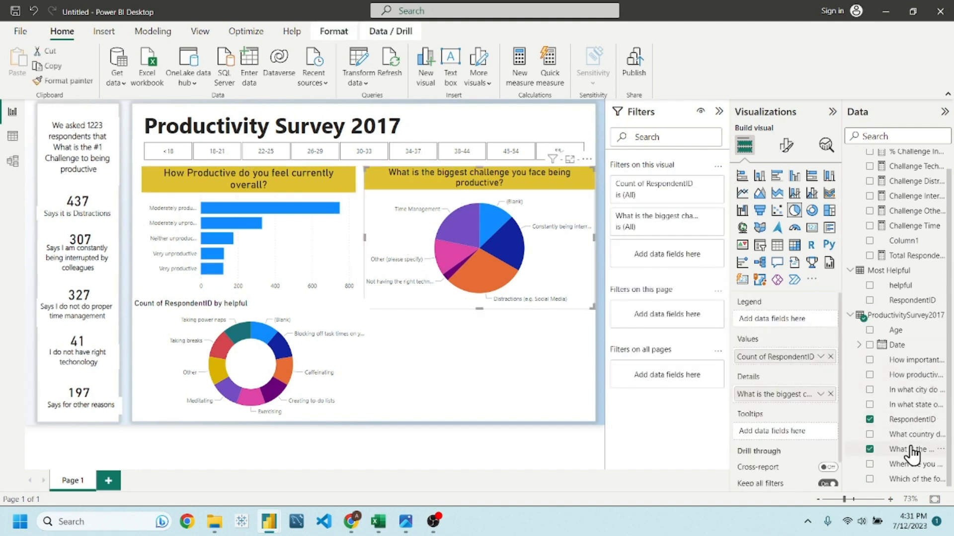
pyautogui.moveTo(911, 449); pyautogui.dragTo(690, 248)
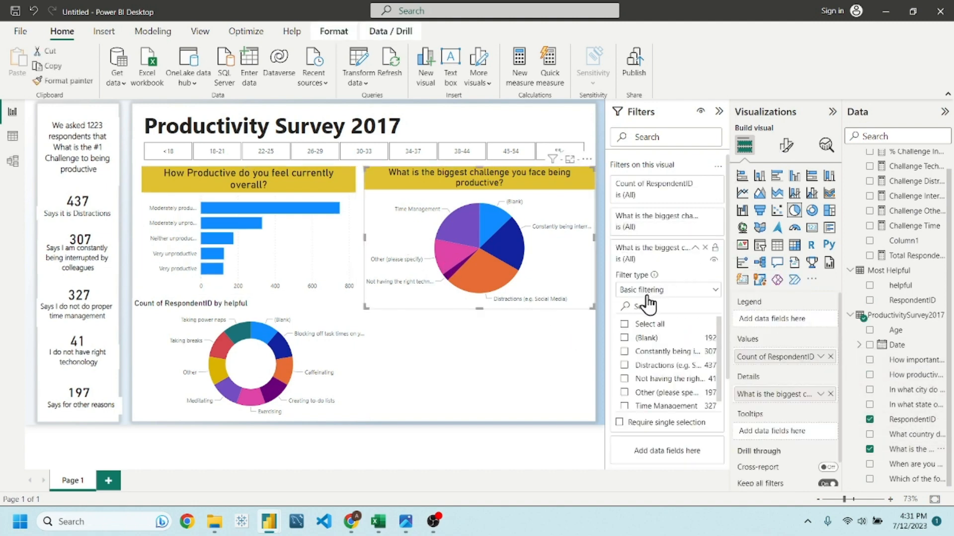
pyautogui.click(624, 338)
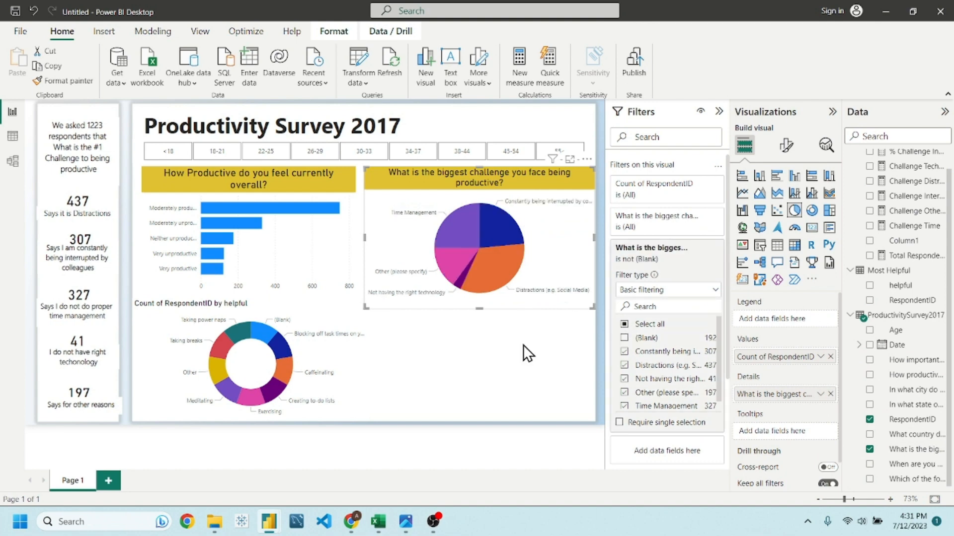
pyautogui.click(476, 352)
# Step: Filter the donut chart by the helpful field to exclude (Blank) values
pyautogui.click(330, 312)
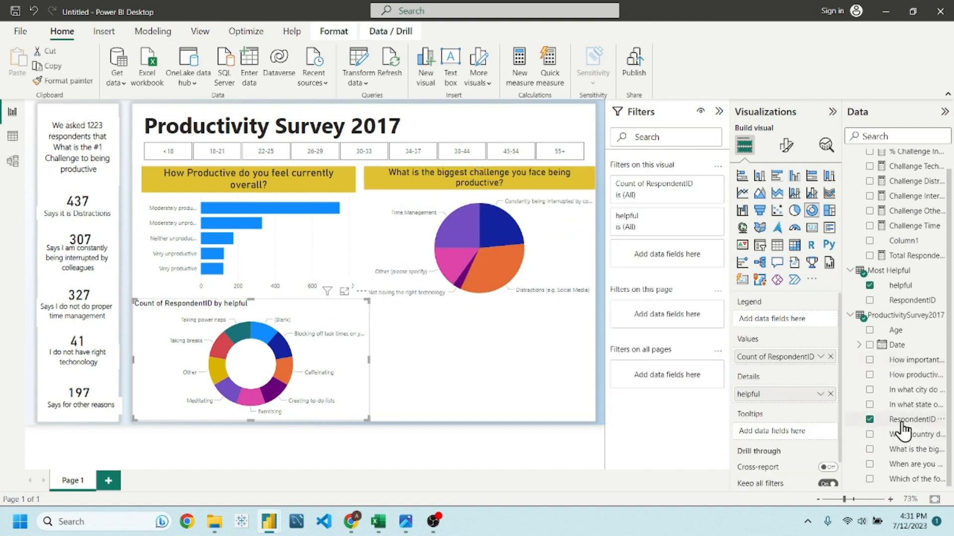
pyautogui.moveTo(899, 286); pyautogui.dragTo(679, 275)
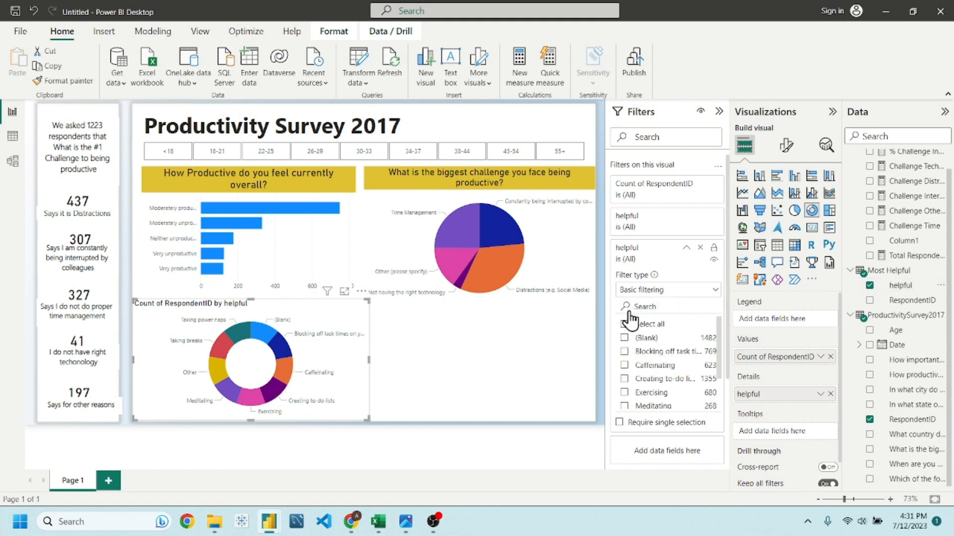
pyautogui.click(624, 338)
pyautogui.click(452, 371)
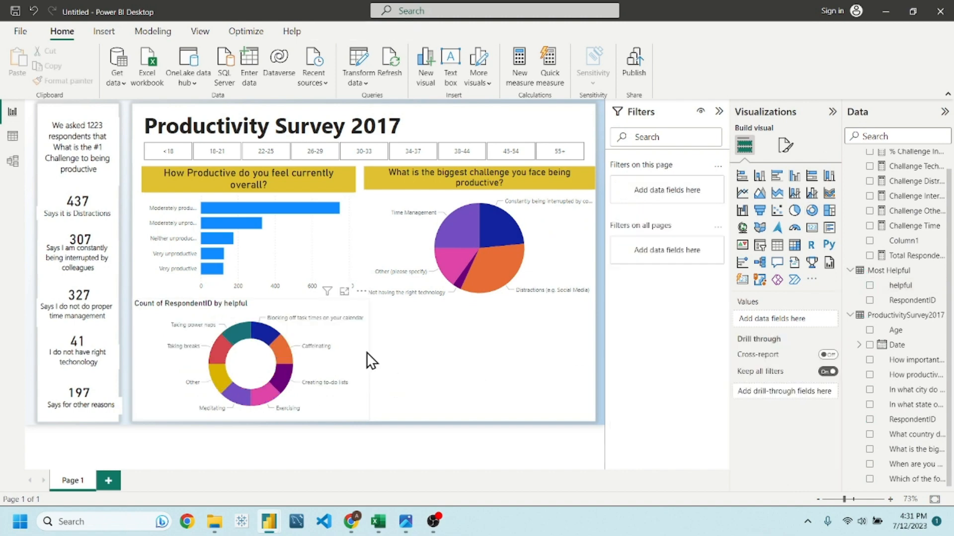
# Step: Change the donut chart's title to "What is helpful in being productive?"
pyautogui.click(353, 347)
pyautogui.click(457, 356)
pyautogui.click(364, 355)
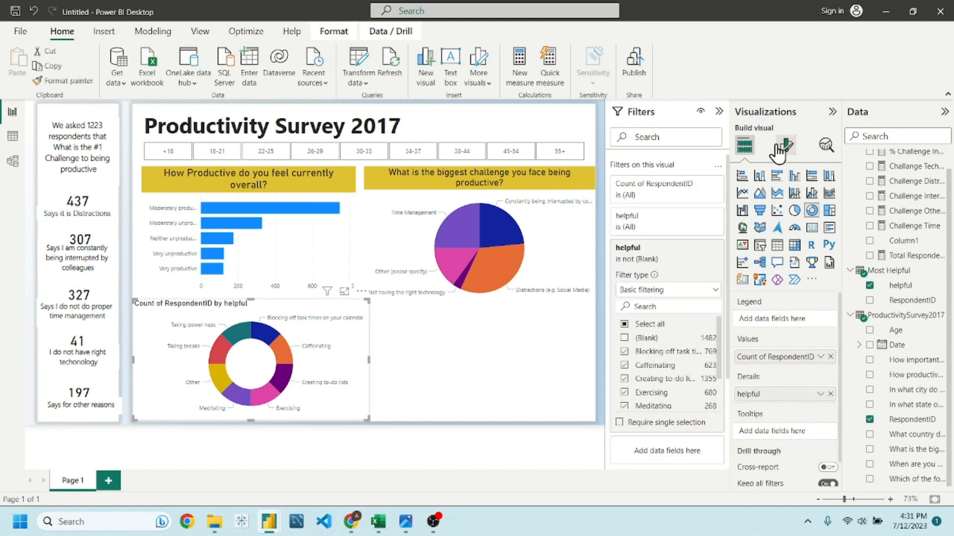
pyautogui.click(786, 145)
pyautogui.click(771, 211)
pyautogui.click(770, 256)
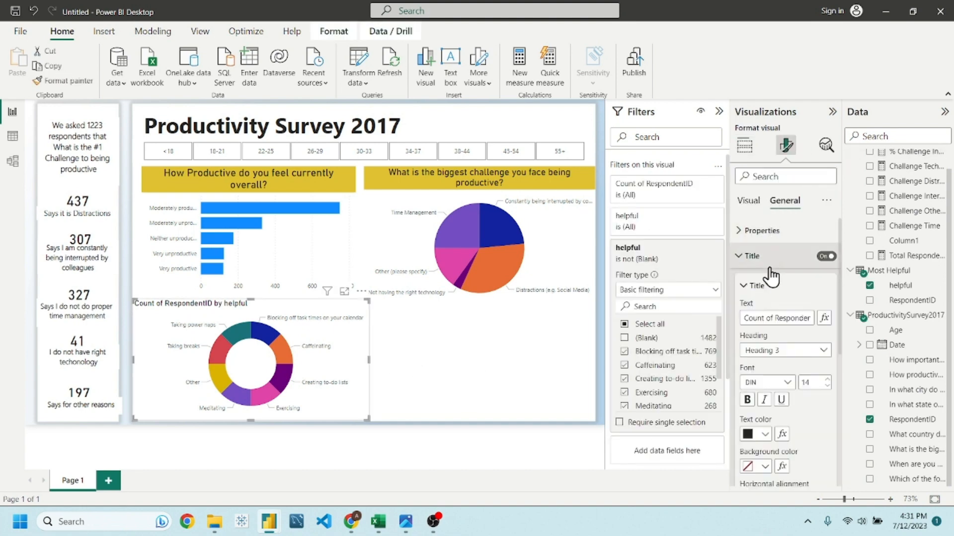
pyautogui.tripleClick(776, 317)
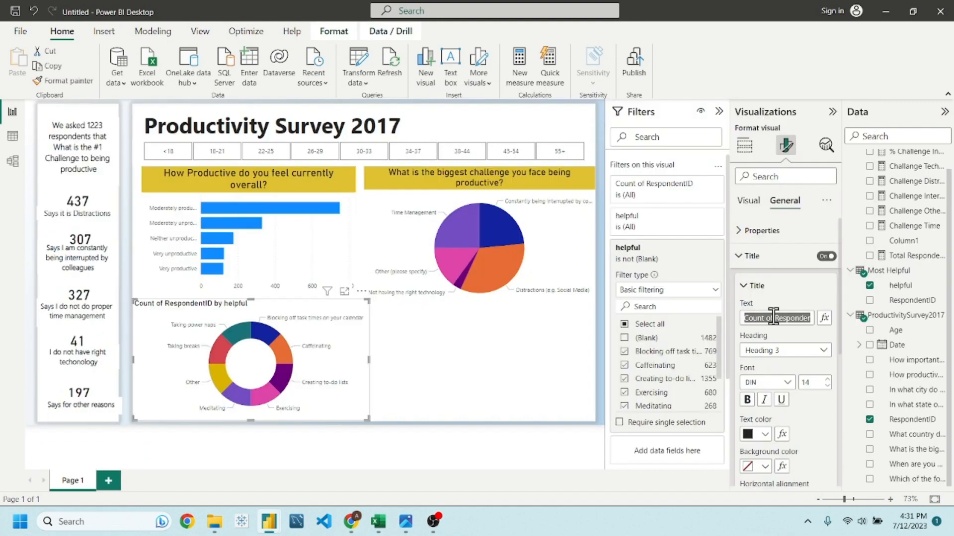
pyautogui.write('What is helpful in being pro')
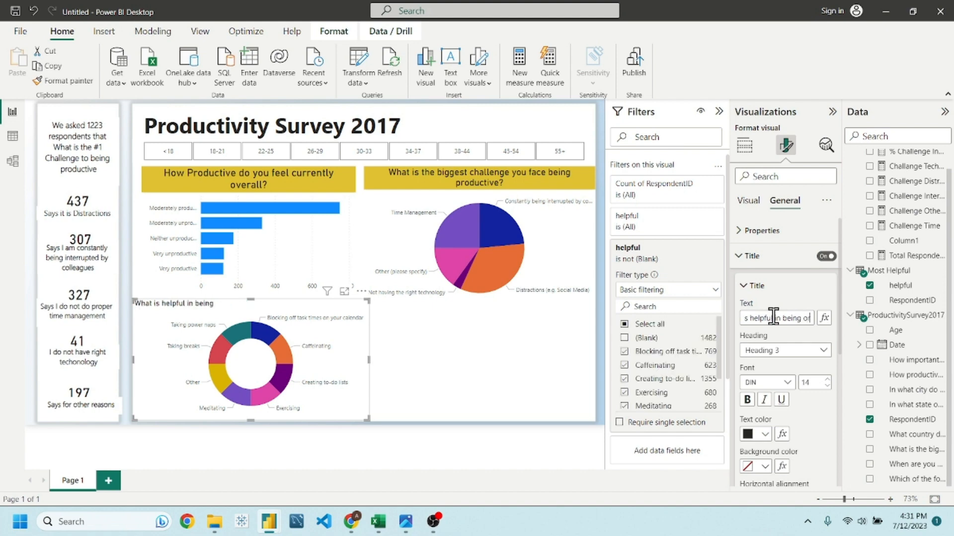
pyautogui.write('ductive?')
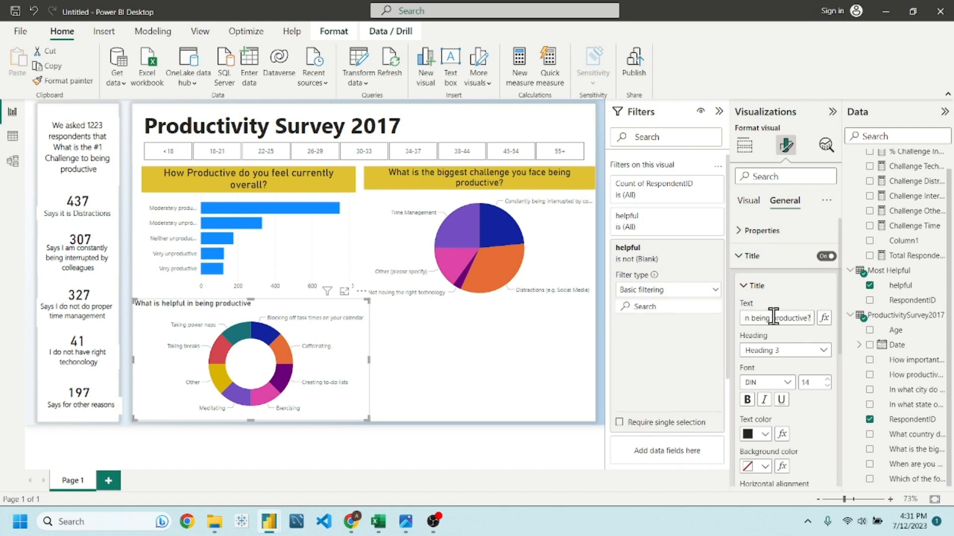
# Step: Center the donut chart's title and give it the same yellow background as the other chart titles
pyautogui.scroll(-2, 769, 438)
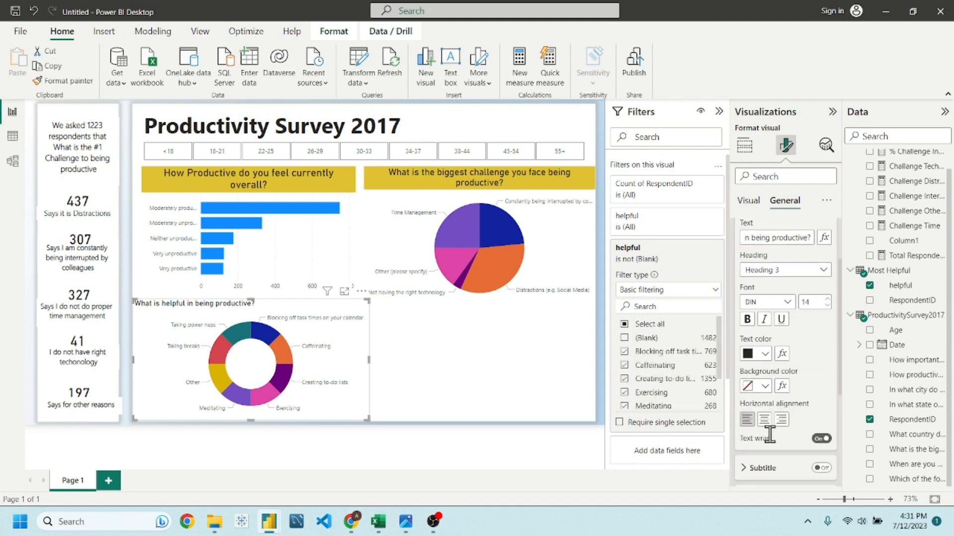
pyautogui.click(764, 419)
pyautogui.click(765, 385)
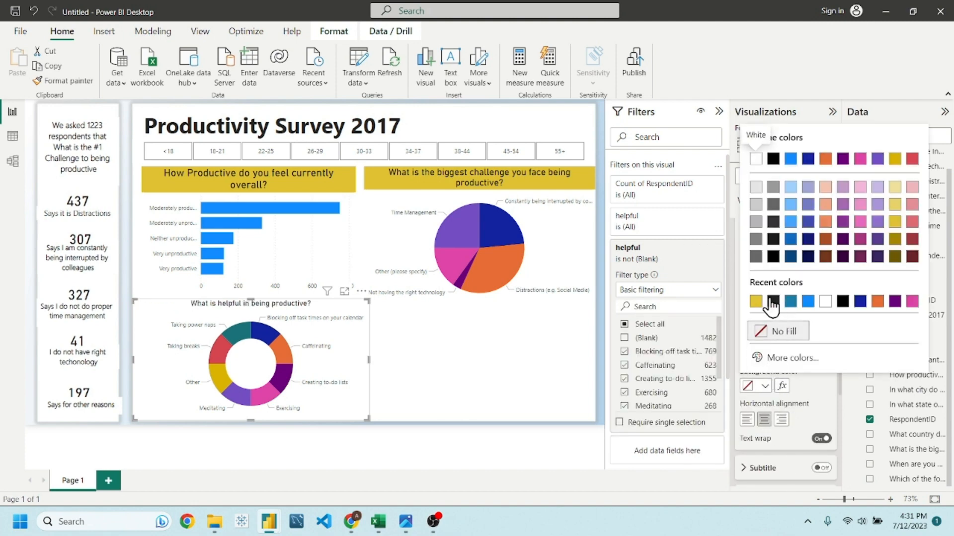
pyautogui.click(755, 301)
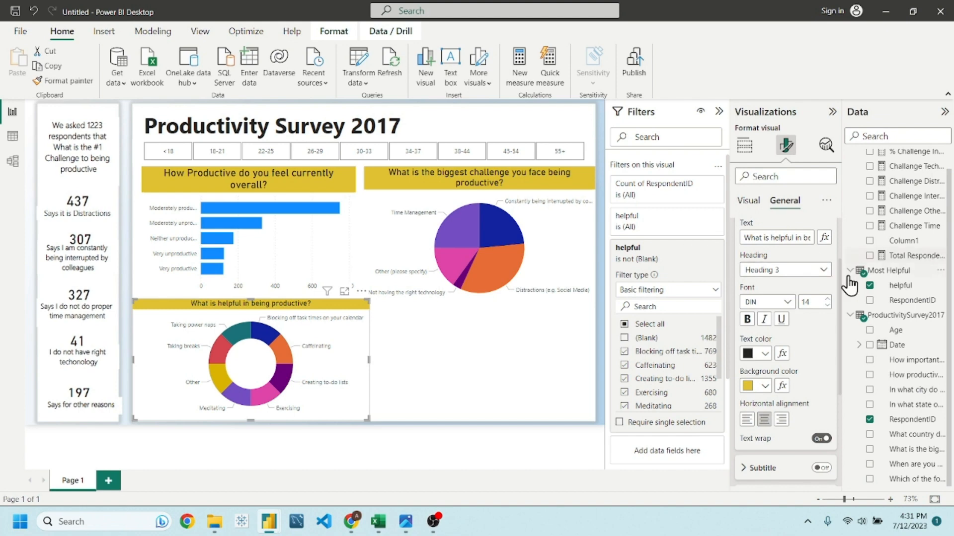
# Step: Set the donut chart title's font size to 19
pyautogui.doubleClick(808, 303)
pyautogui.write('19')
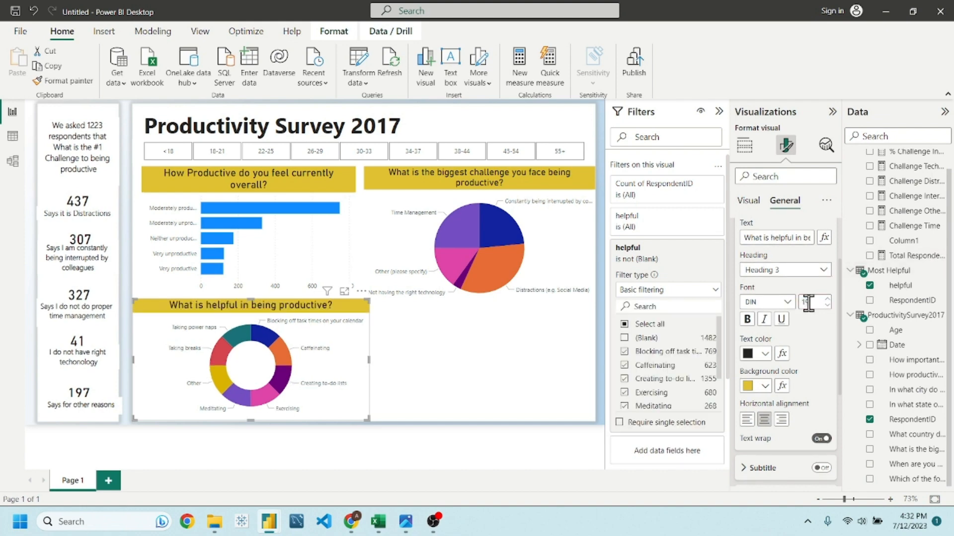
pyautogui.click(476, 331)
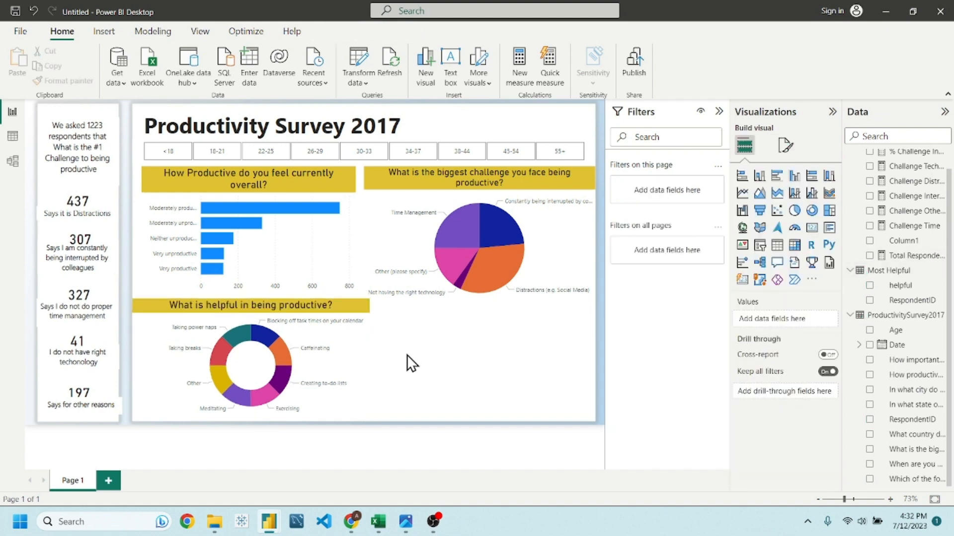
# Step: Narrow the donut chart slightly to meet the pie chart's edge, and add an empty donut chart filling the space beneath the pie chart
pyautogui.click(366, 312)
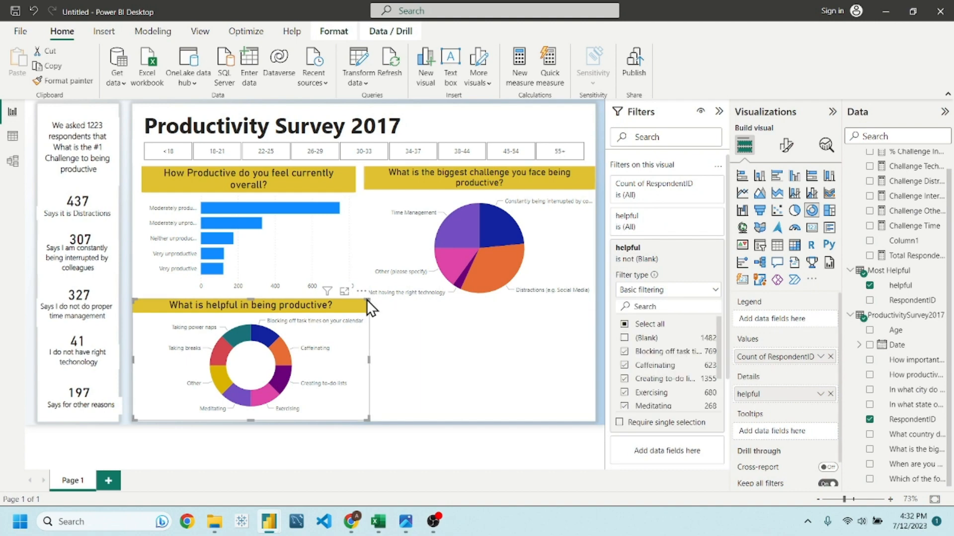
pyautogui.moveTo(367, 301); pyautogui.dragTo(361, 302)
pyautogui.click(418, 350)
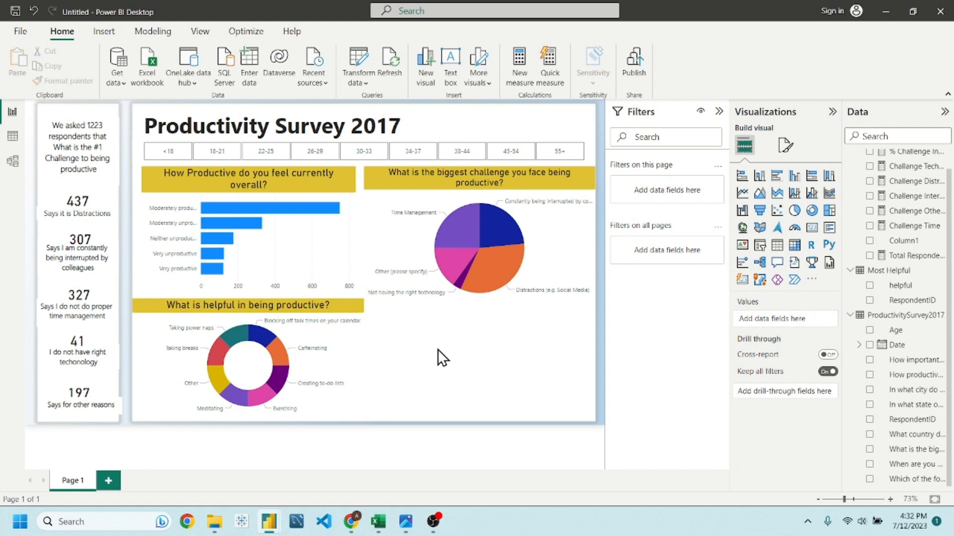
pyautogui.click(811, 211)
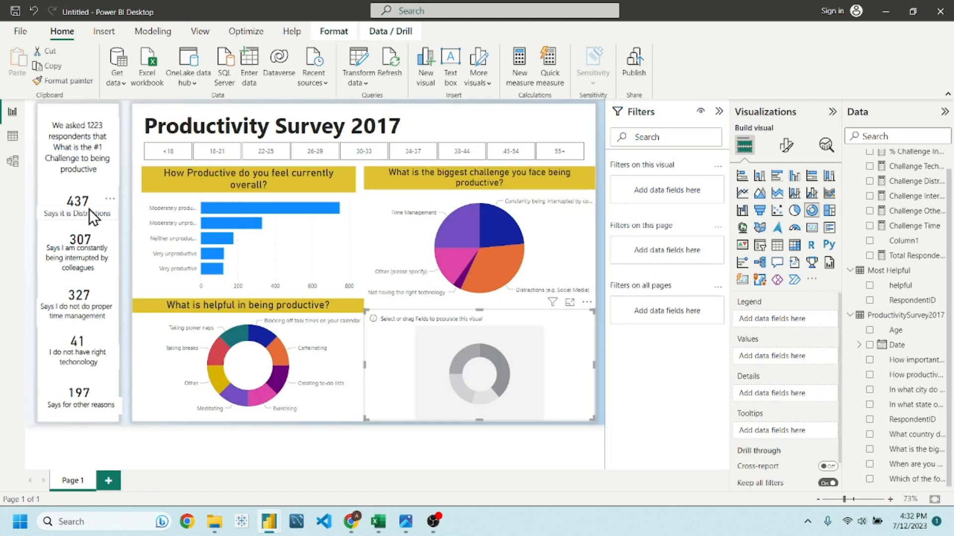
# Step: Examine the survey table's column on how important feeling productive is to happiness, and return to the report page
pyautogui.click(12, 136)
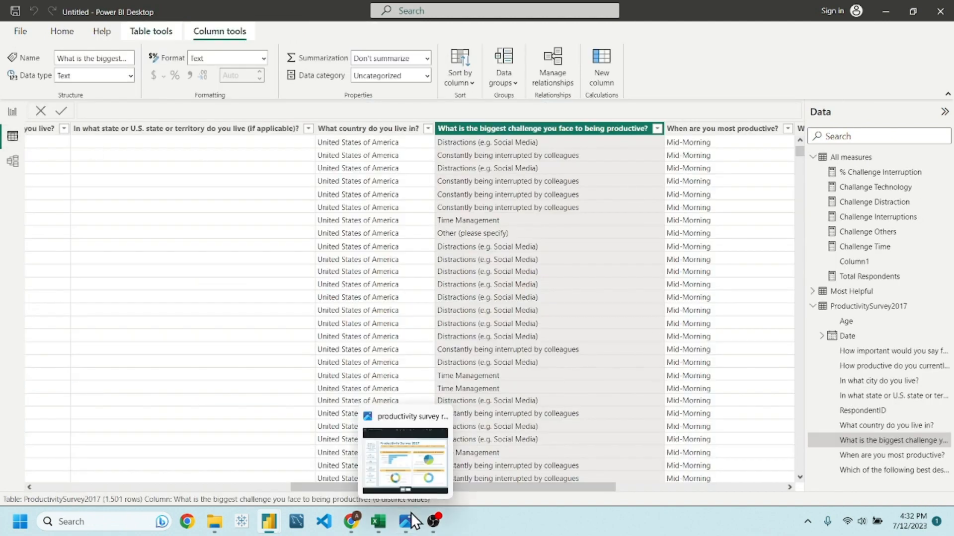
pyautogui.moveTo(508, 484); pyautogui.dragTo(173, 485)
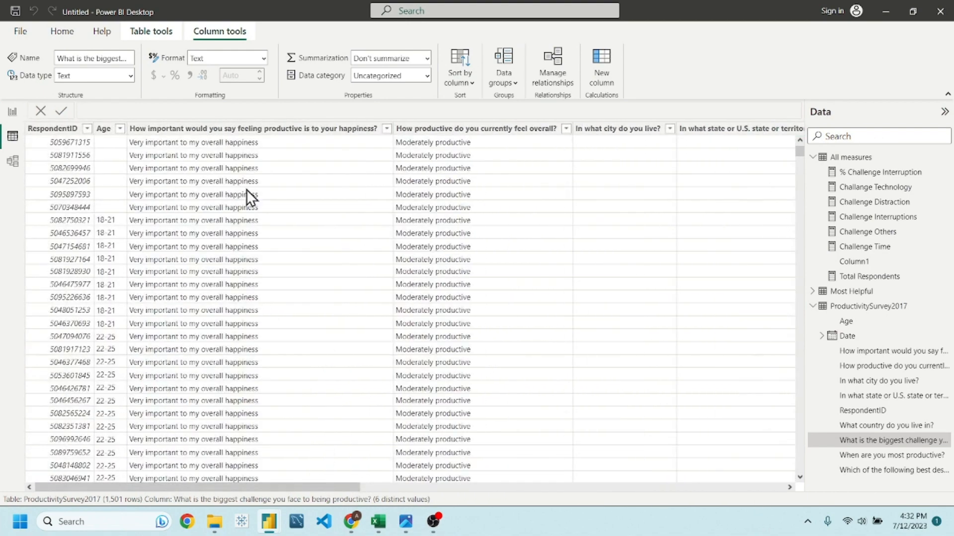
pyautogui.click(193, 129)
pyautogui.click(232, 130)
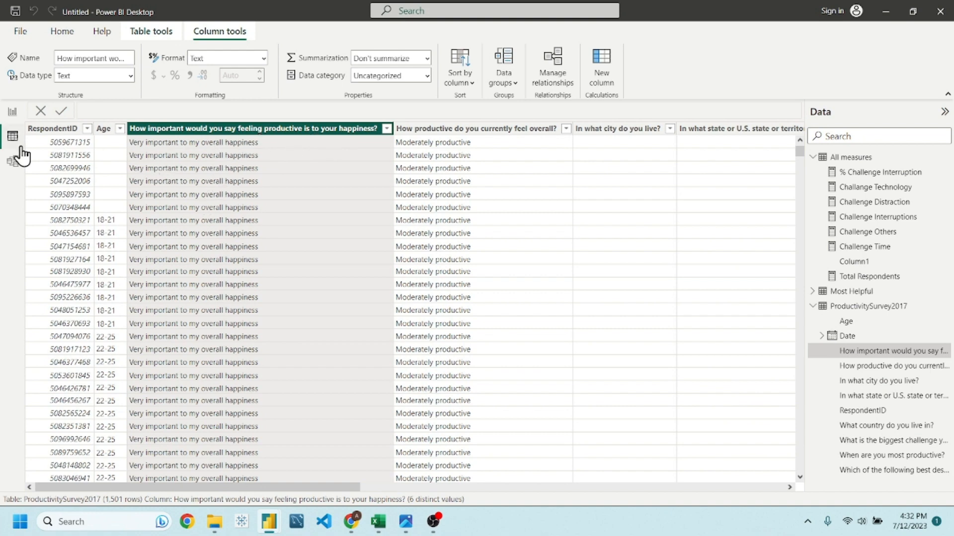
pyautogui.click(12, 112)
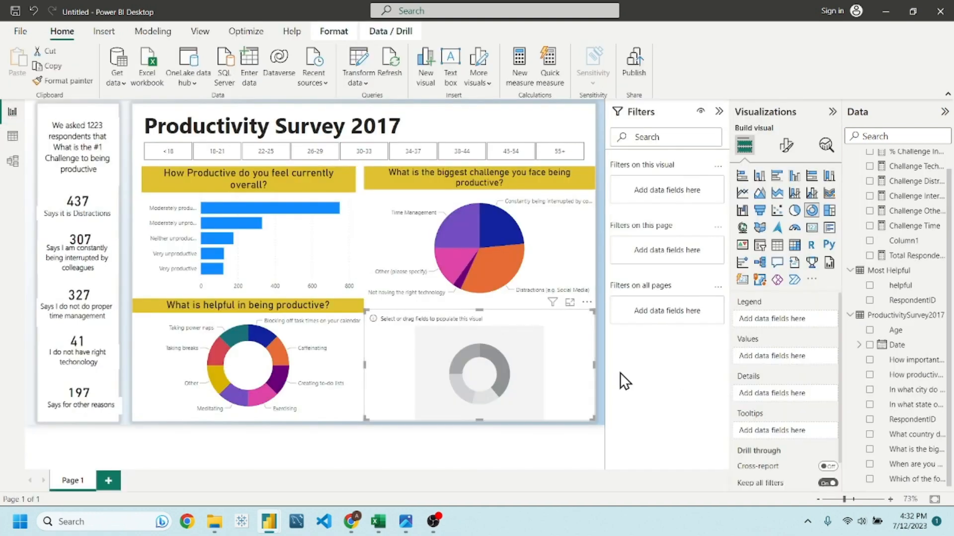
# Step: Fill the empty donut chart with the count of RespondentID by the feeling-productive importance column, and turn off its legend
pyautogui.click(13, 136)
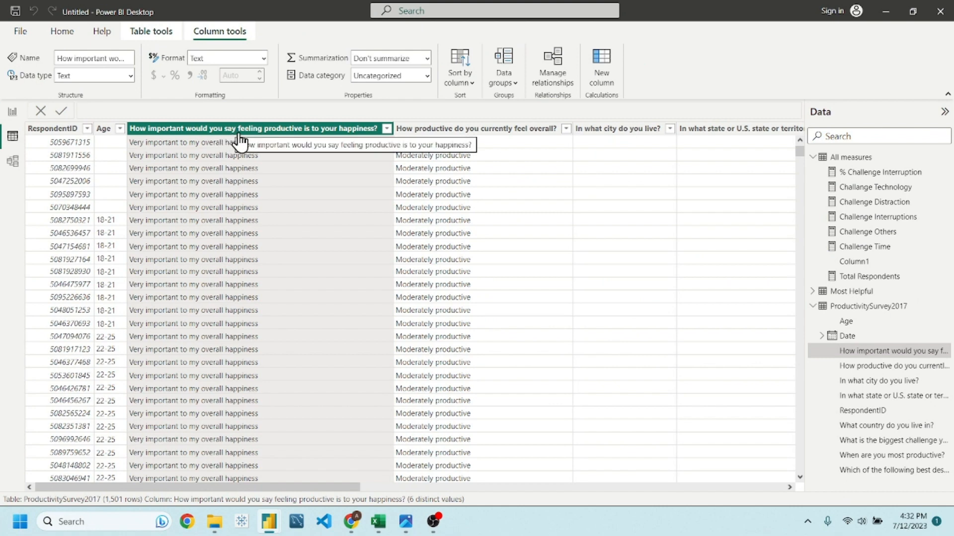
pyautogui.click(12, 111)
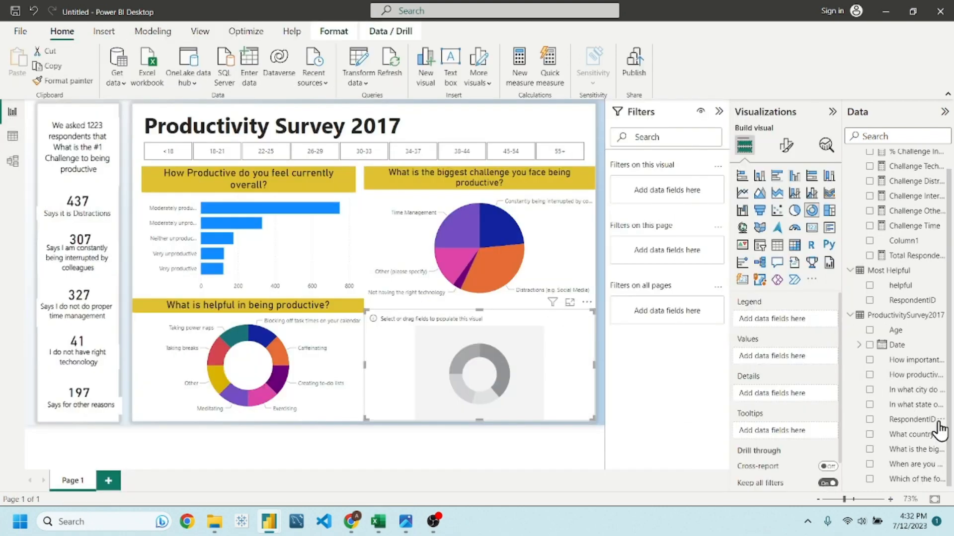
pyautogui.moveTo(910, 421); pyautogui.dragTo(799, 358)
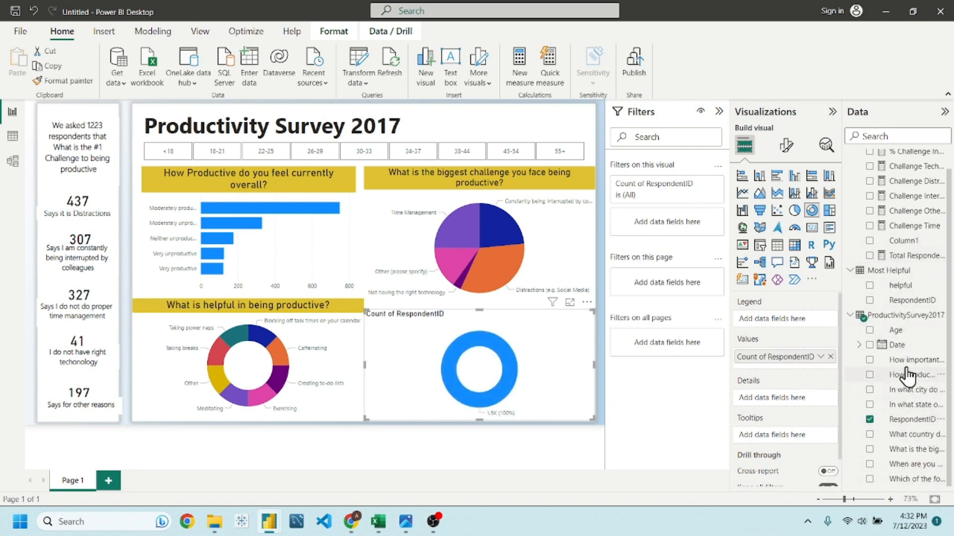
pyautogui.moveTo(901, 361); pyautogui.dragTo(807, 402)
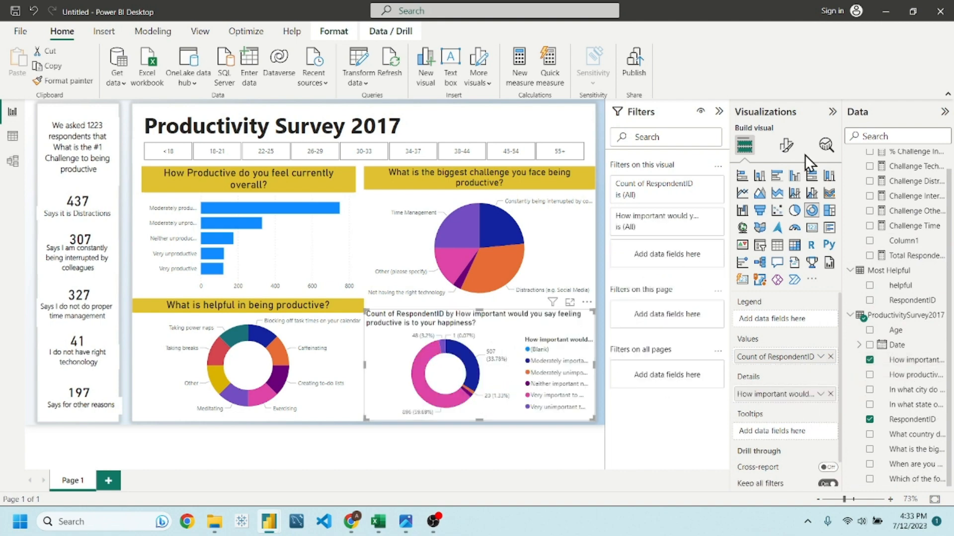
pyautogui.click(786, 147)
pyautogui.click(830, 231)
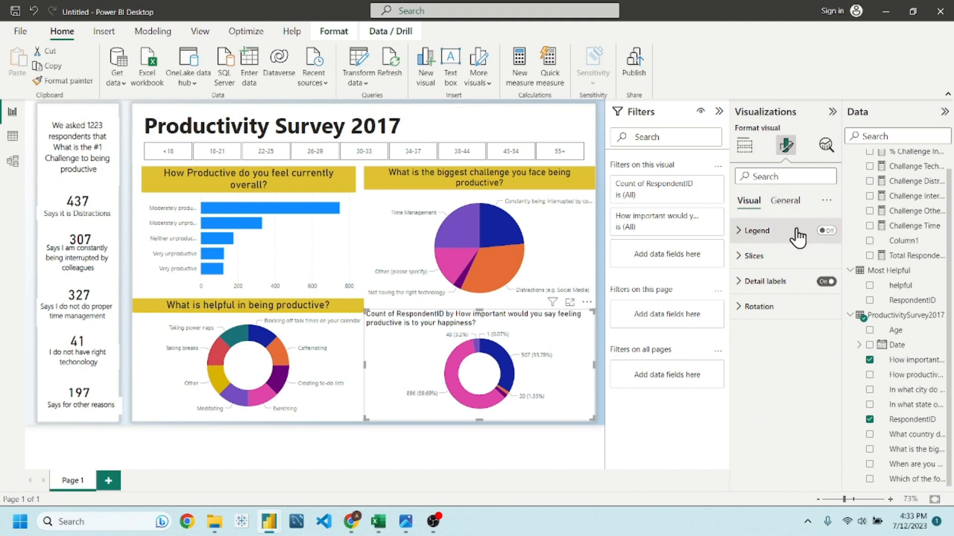
# Step: Replace the new donut chart's title with "How important is productivity to happiness"
pyautogui.click(792, 211)
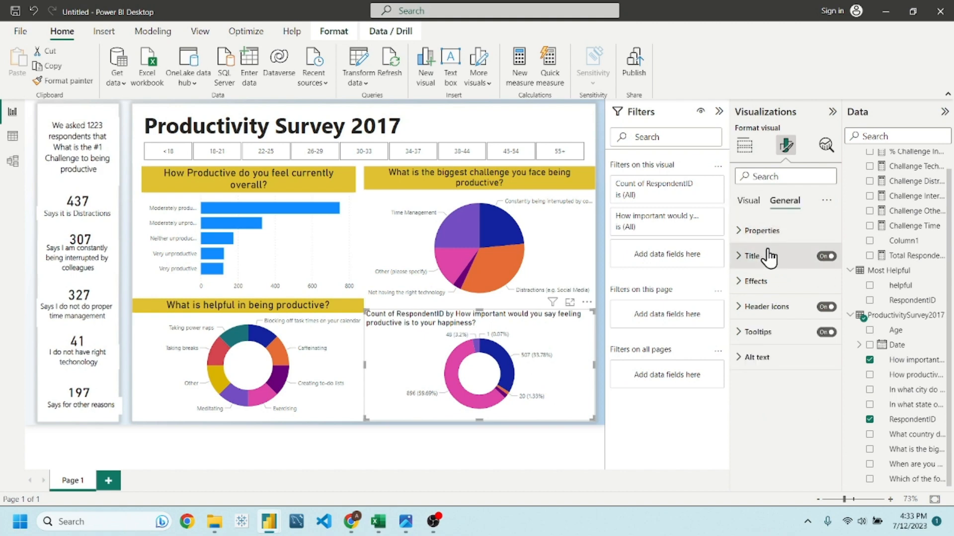
pyautogui.click(767, 257)
pyautogui.tripleClick(766, 318)
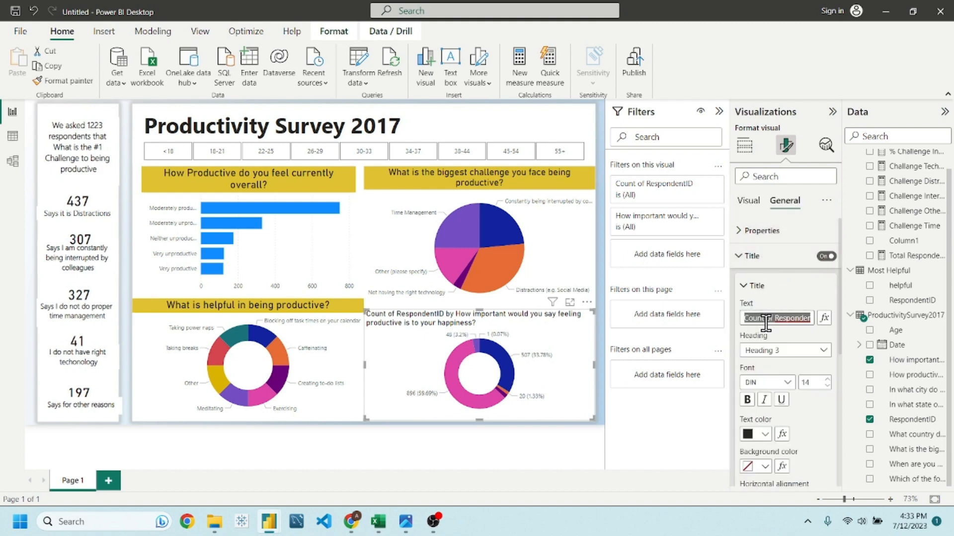
pyautogui.press('BackSpace')
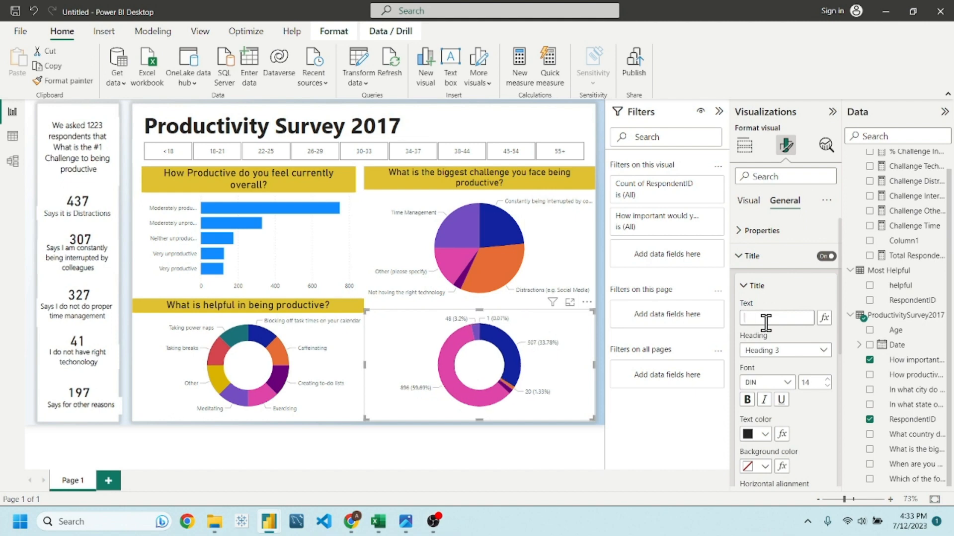
pyautogui.write('How')
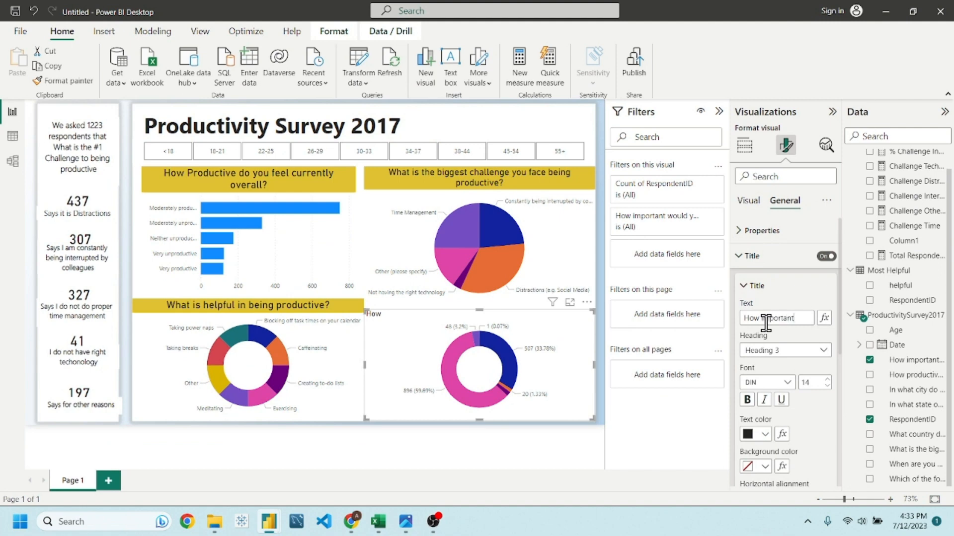
pyautogui.write('important is productivity to')
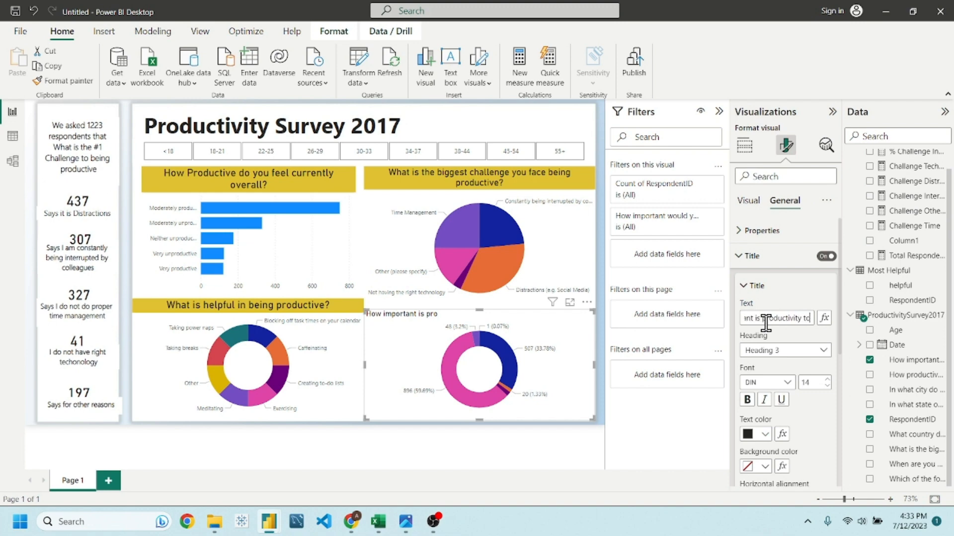
pyautogui.write(' happiness')
# Step: Center the new donut chart's title and give it the same yellow background as the other chart titles
pyautogui.scroll(-3, 815, 404)
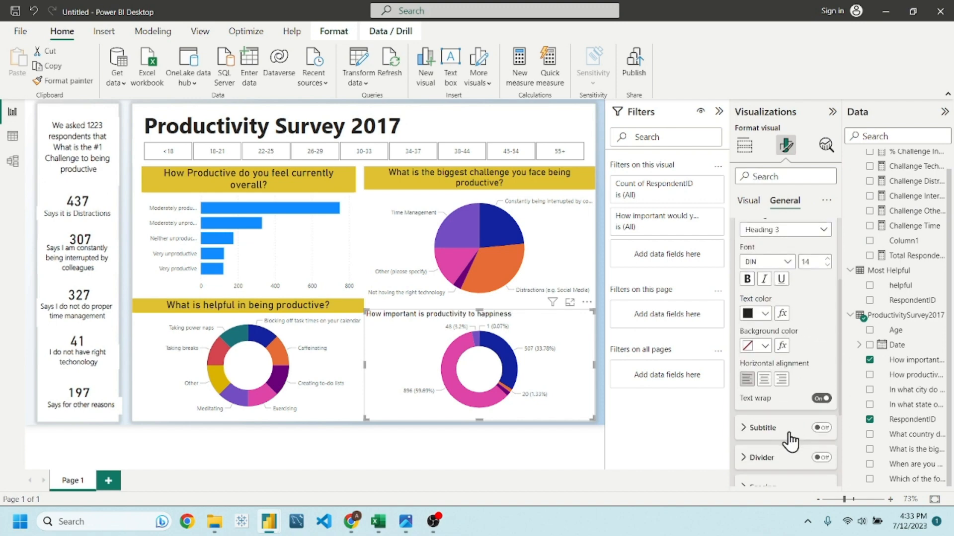
pyautogui.click(764, 390)
pyautogui.scroll(-2, 795, 358)
pyautogui.scroll(2, 808, 338)
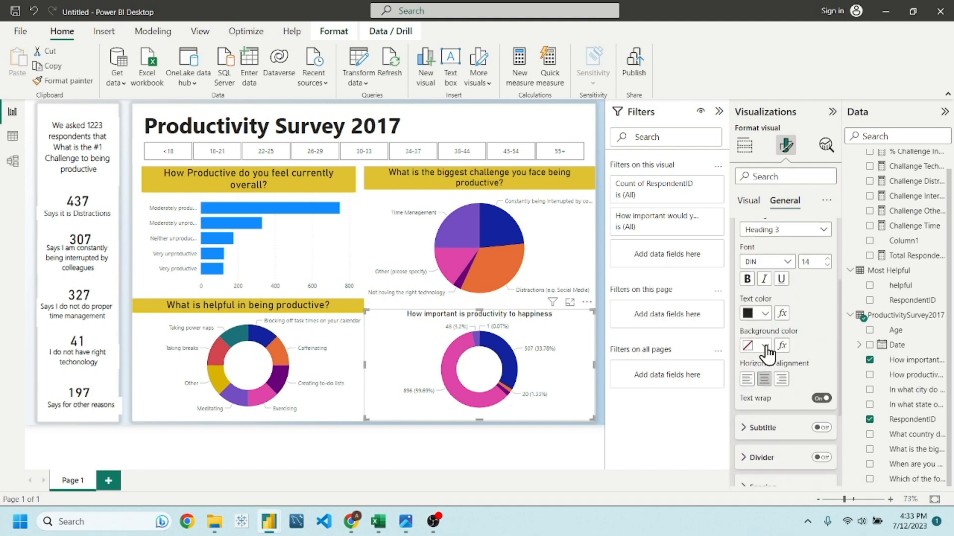
pyautogui.click(765, 345)
pyautogui.click(756, 261)
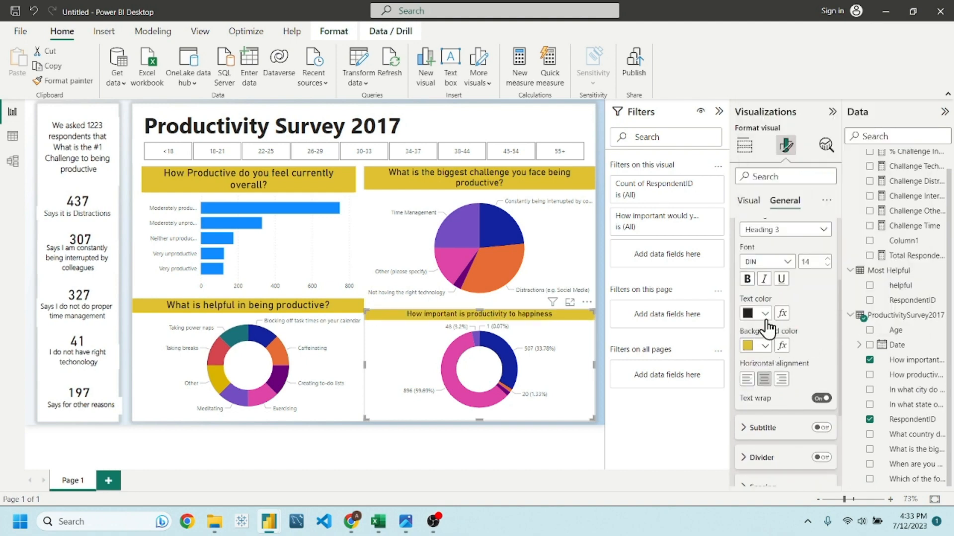
# Step: Keep the happiness donut chart's title text dark and set its font size to 19
pyautogui.click(765, 319)
pyautogui.click(807, 340)
pyautogui.doubleClick(815, 260)
pyautogui.write('19')
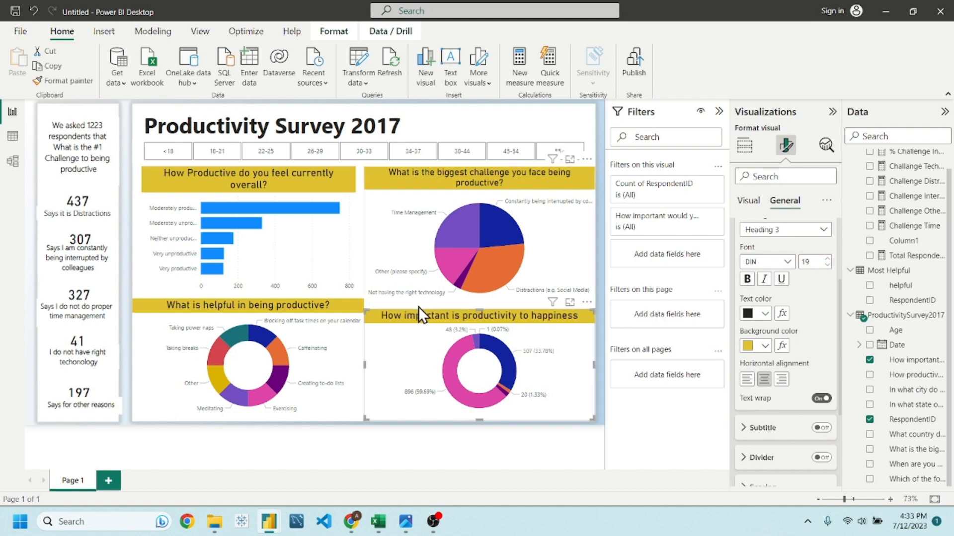
# Step: Extend the happiness donut chart upward so its top edge lines up with the neighbouring donut chart
pyautogui.click(374, 305)
pyautogui.click(374, 317)
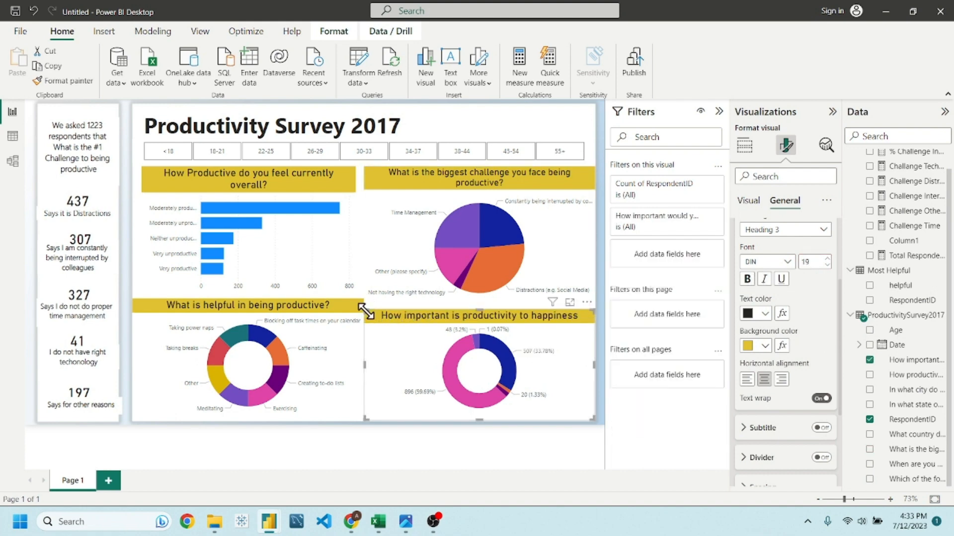
pyautogui.moveTo(365, 311); pyautogui.dragTo(368, 304)
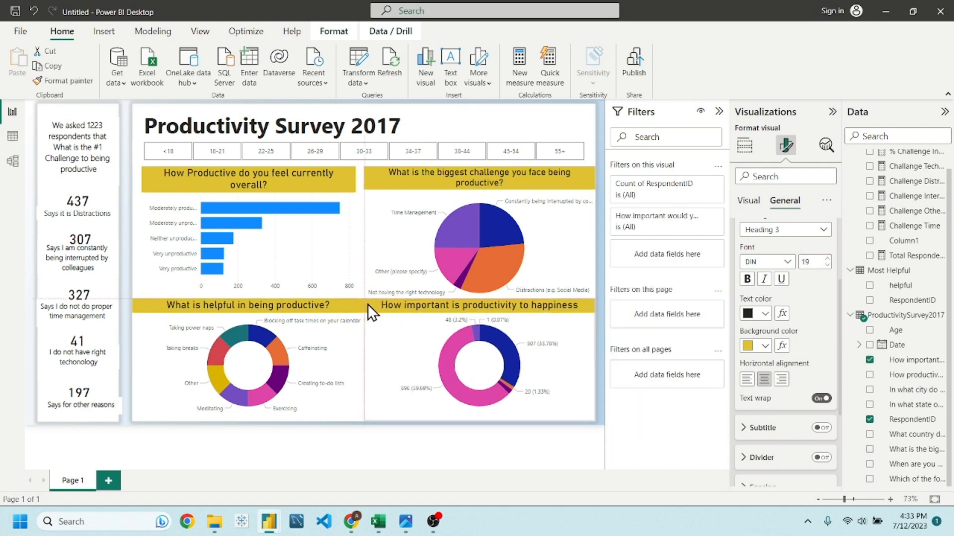
# Step: Shorten the biggest-challenge pie chart from below so it no longer overlaps the happiness donut chart's title
pyautogui.click(580, 234)
pyautogui.moveTo(367, 306); pyautogui.dragTo(369, 302)
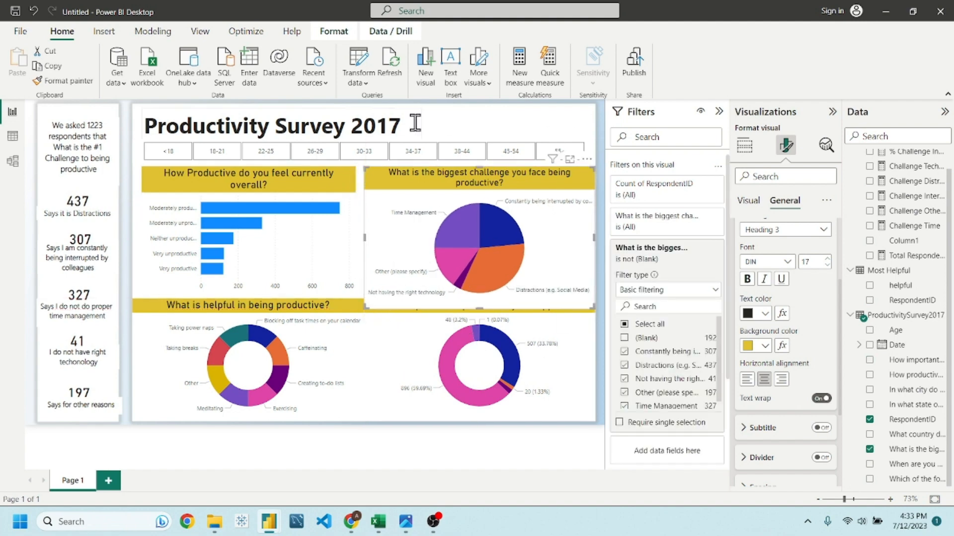
pyautogui.click(451, 122)
pyautogui.click(553, 251)
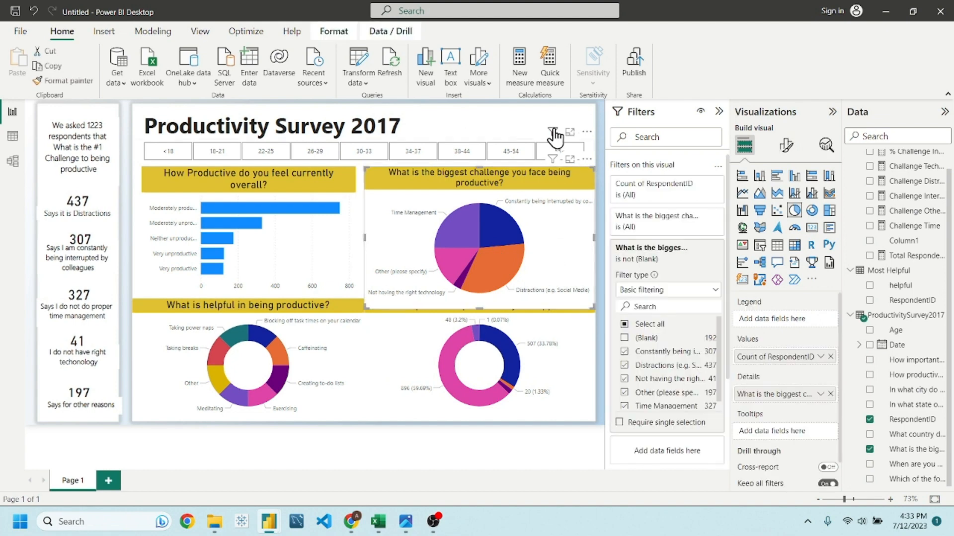
pyautogui.click(534, 110)
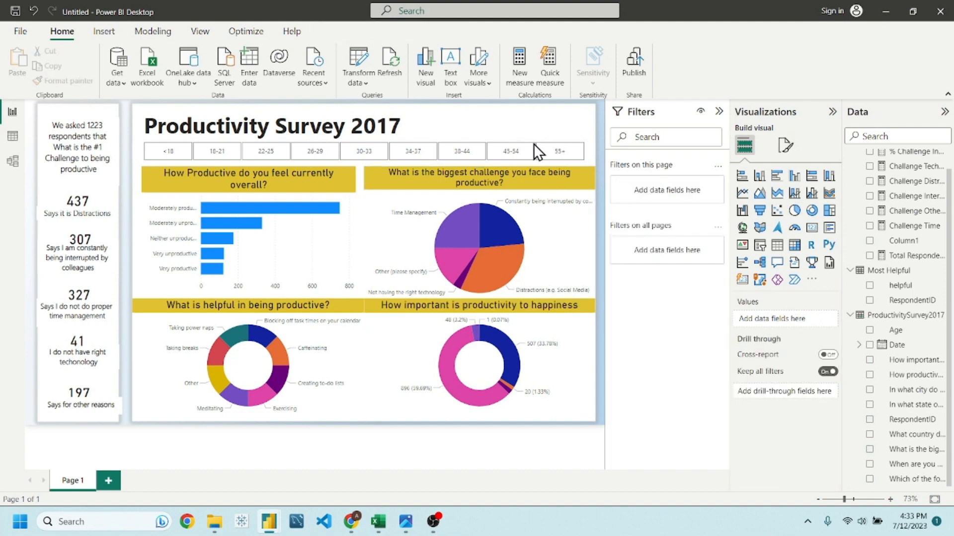
pyautogui.click(563, 270)
pyautogui.moveTo(368, 306); pyautogui.dragTo(369, 301)
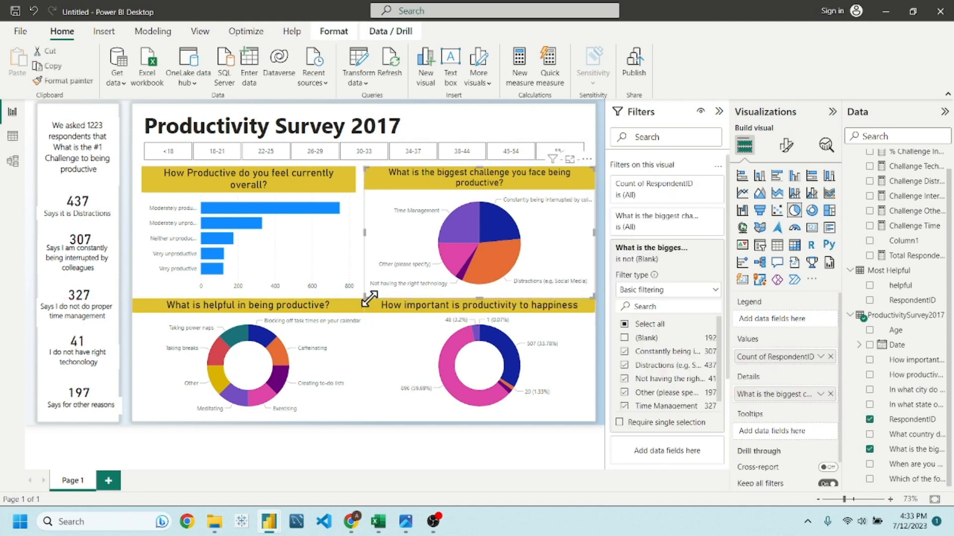
pyautogui.click(528, 113)
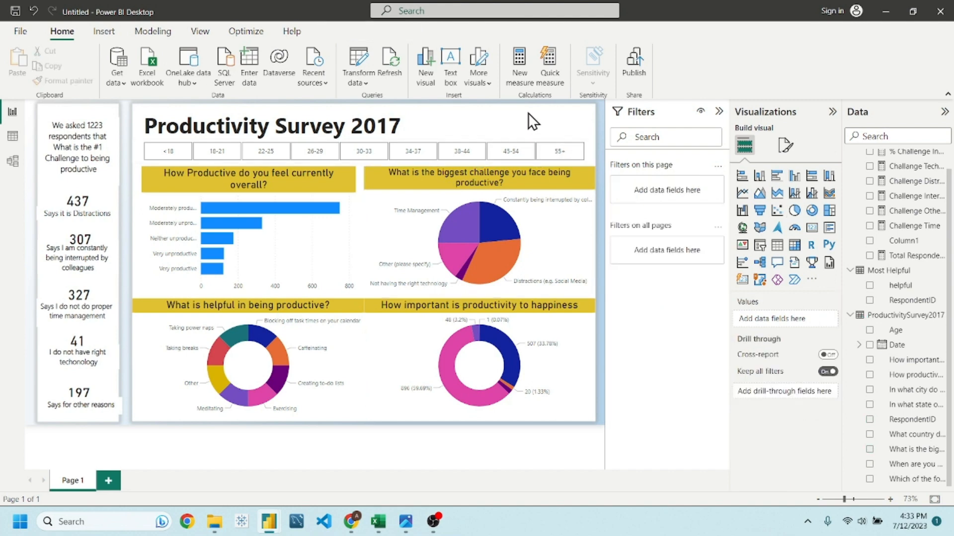
# Step: Narrow the "What is helpful in being productive?" donut chart to align with the right edge of the bar chart above
pyautogui.click(366, 303)
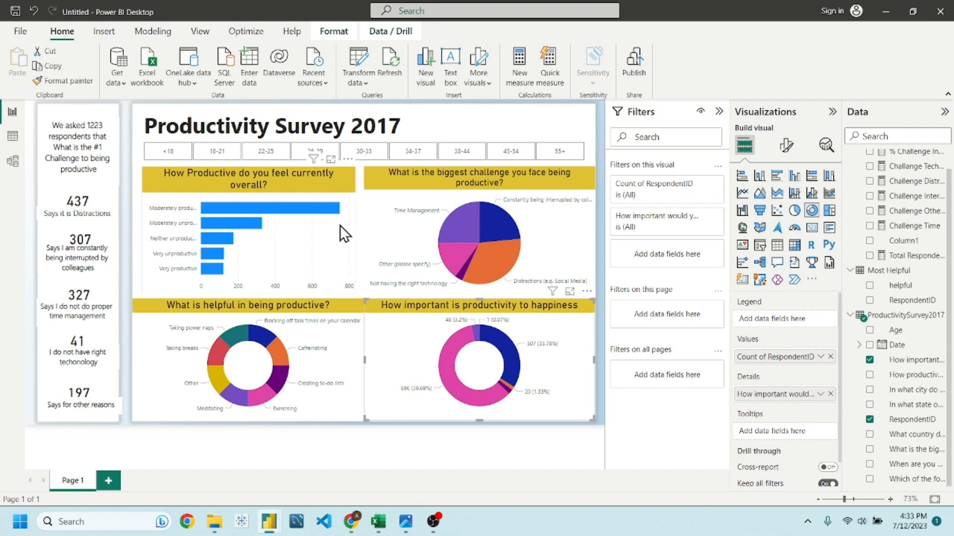
pyautogui.click(358, 303)
pyautogui.moveTo(362, 300); pyautogui.dragTo(356, 300)
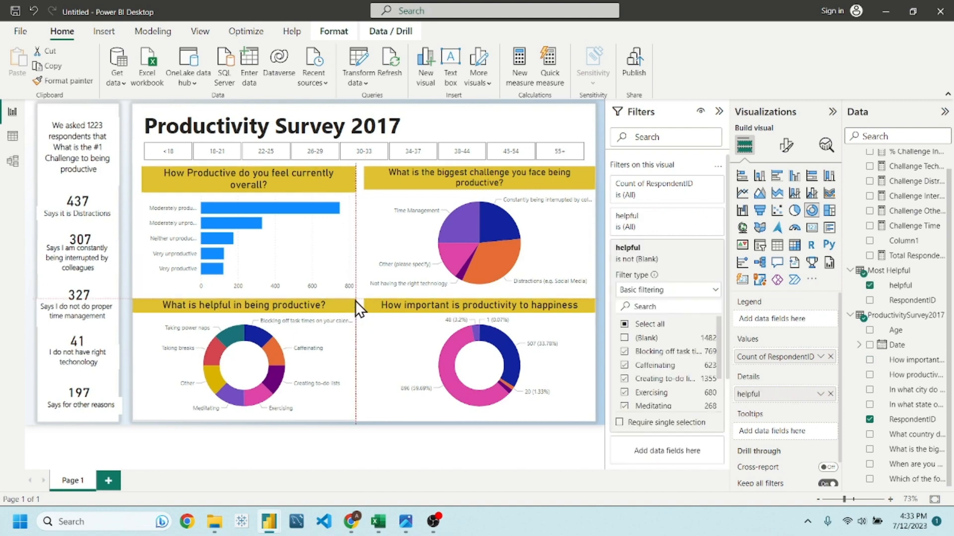
pyautogui.click(359, 197)
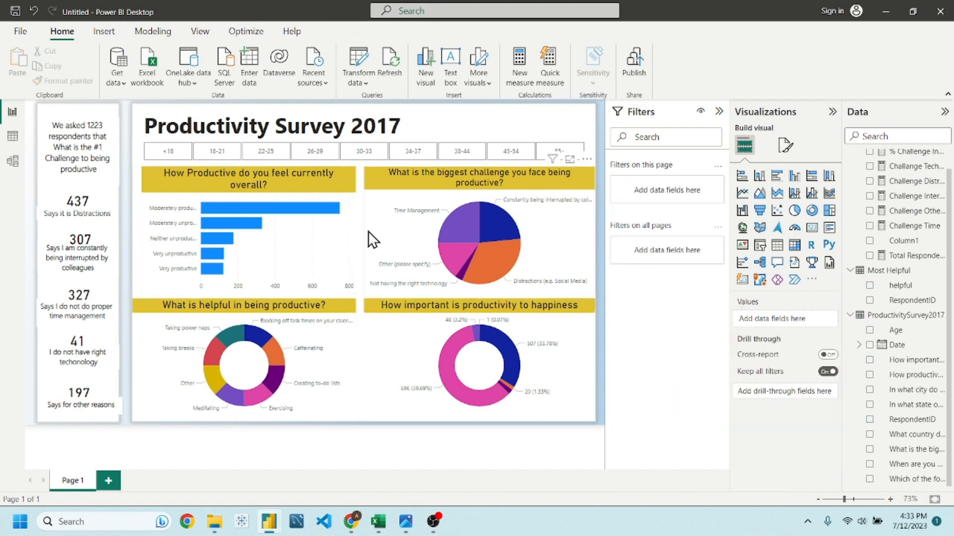
pyautogui.click(351, 302)
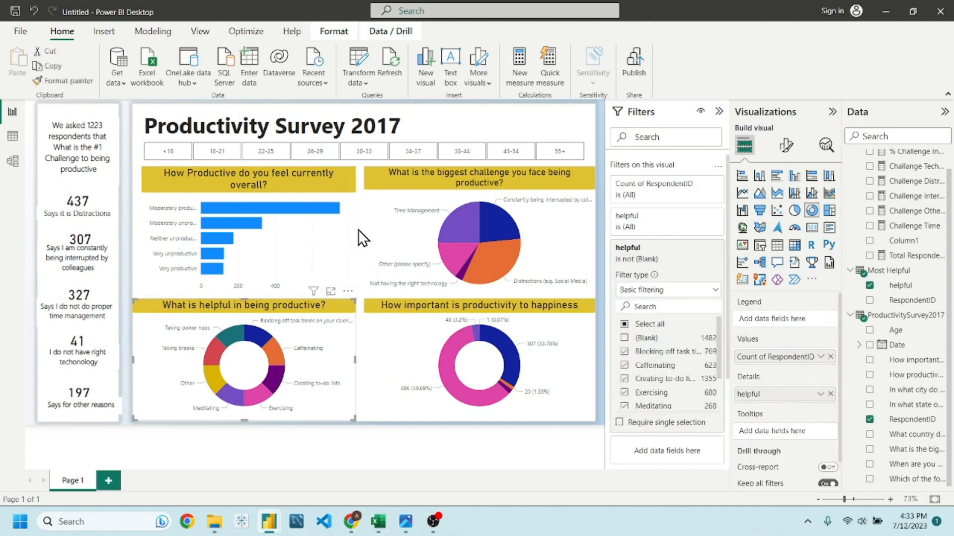
# Step: Move the report title and the age slicer slightly higher on the page
pyautogui.click(375, 122)
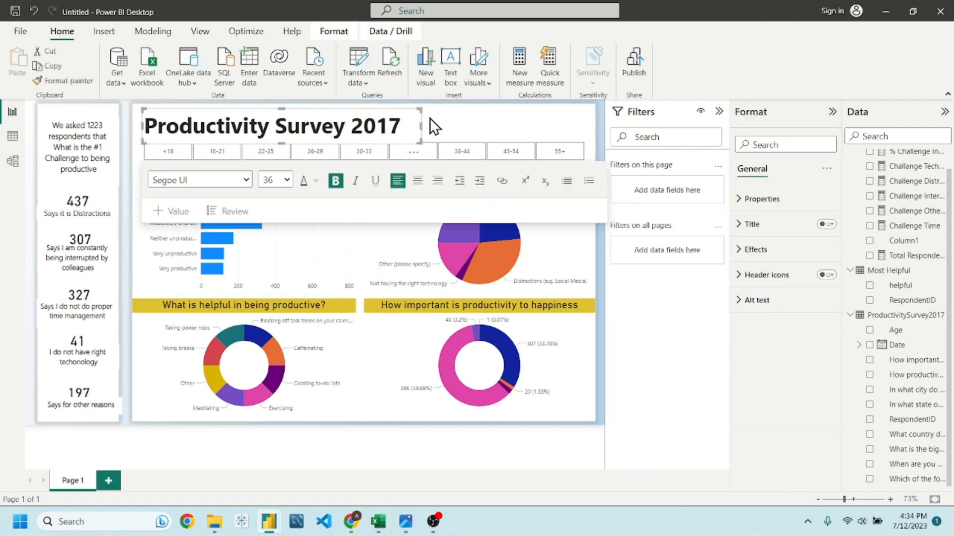
pyautogui.moveTo(415, 154); pyautogui.dragTo(411, 149)
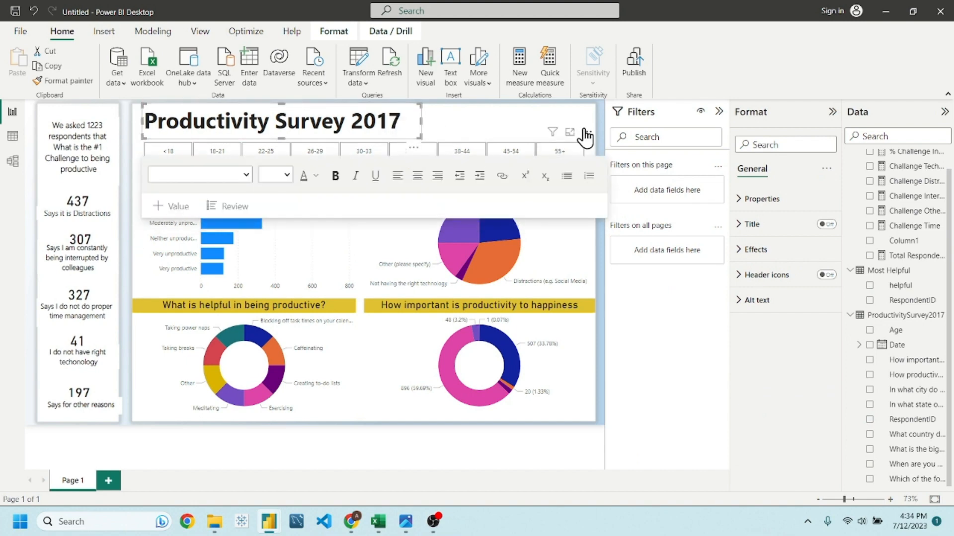
pyautogui.click(581, 142)
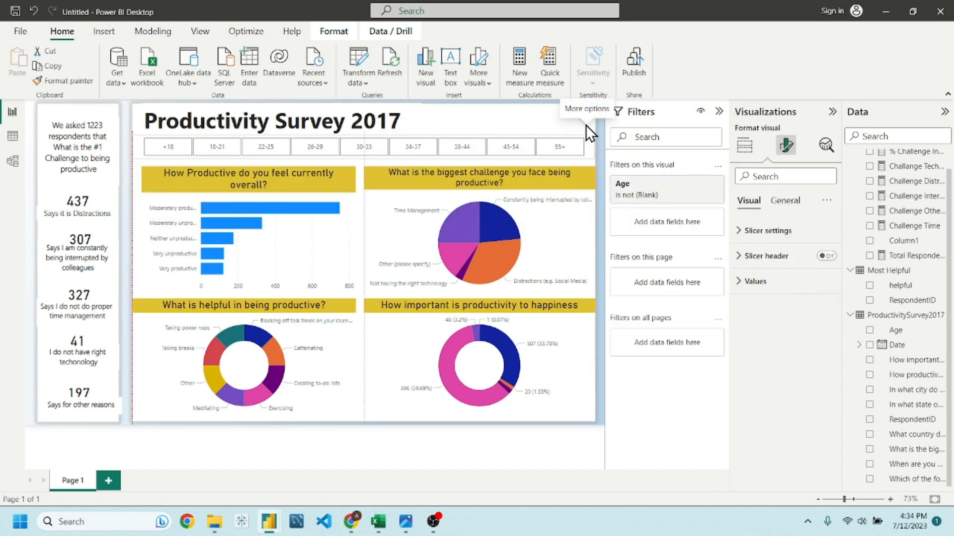
# Step: Widen the bar chart to the left to match the donut chart beneath it, and shorten it slightly from below
pyautogui.click(356, 167)
pyautogui.click(351, 166)
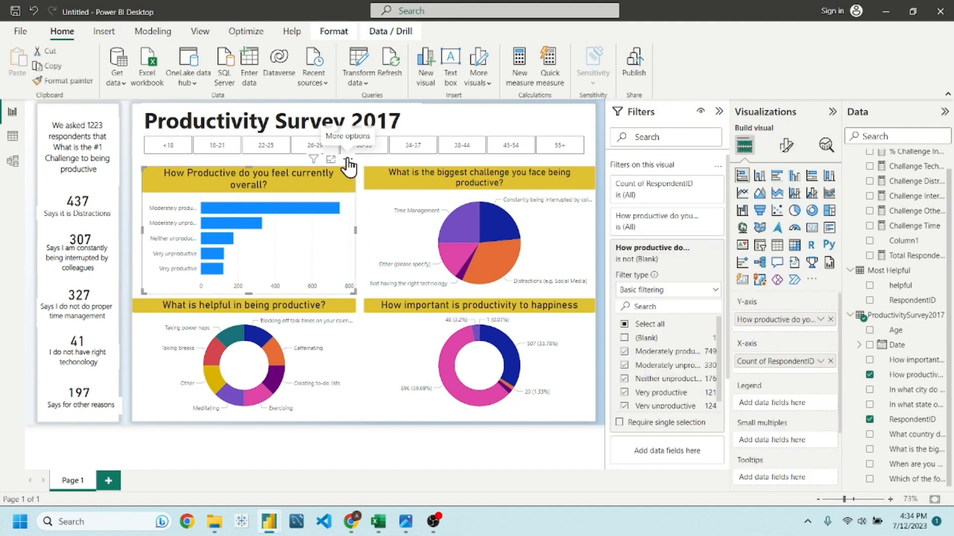
pyautogui.moveTo(350, 165); pyautogui.dragTo(347, 162)
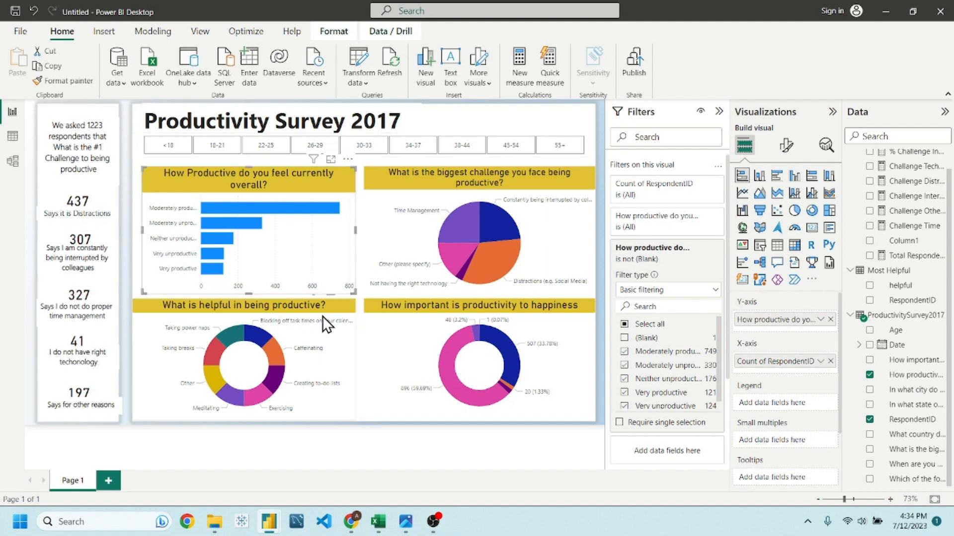
pyautogui.moveTo(145, 292)
pyautogui.mouseDown()
pyautogui.moveTo(139, 308)
pyautogui.moveTo(138, 291)
pyautogui.mouseUp()
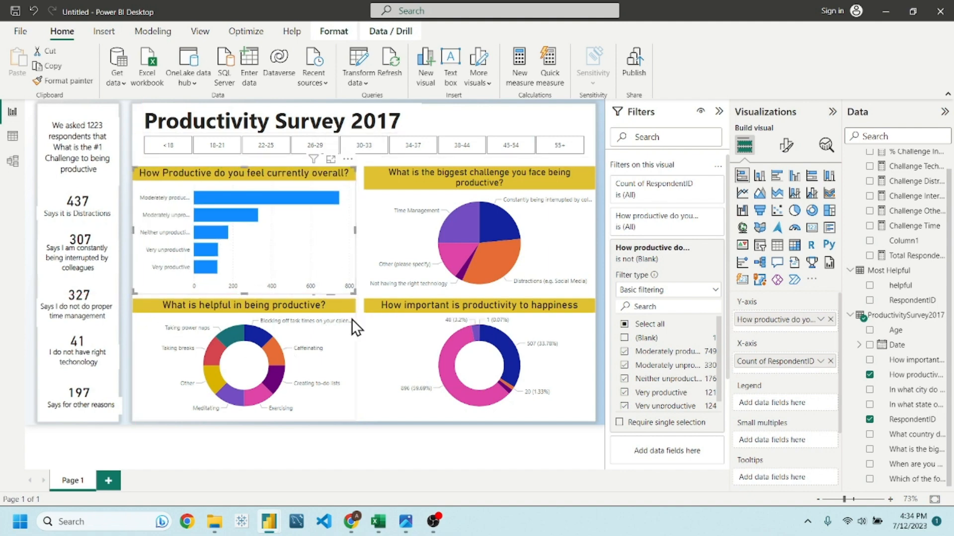
pyautogui.click(356, 314)
pyautogui.click(350, 280)
pyautogui.moveTo(355, 292); pyautogui.dragTo(355, 286)
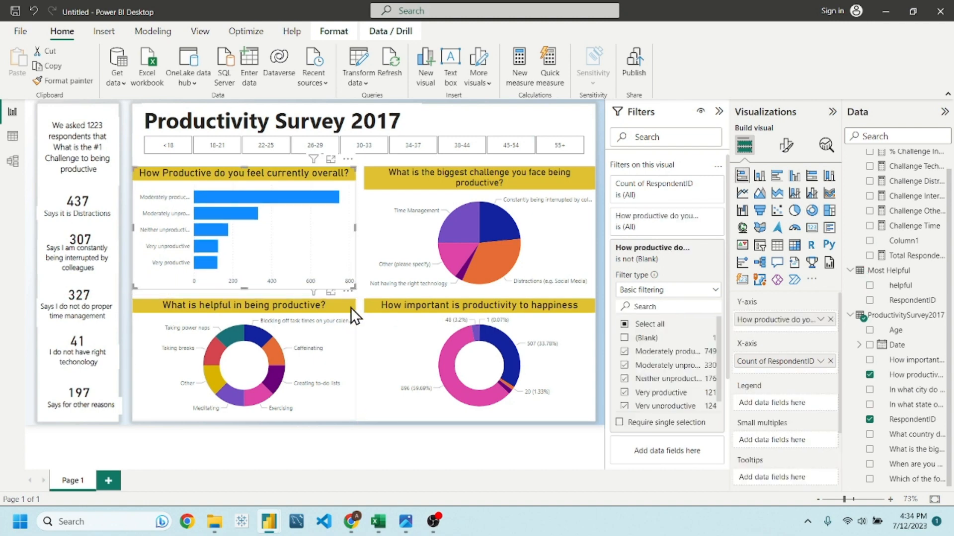
# Step: Lower the top edges of both donut charts and shorten the pie chart slightly to leave a gap between the chart rows
pyautogui.click(351, 305)
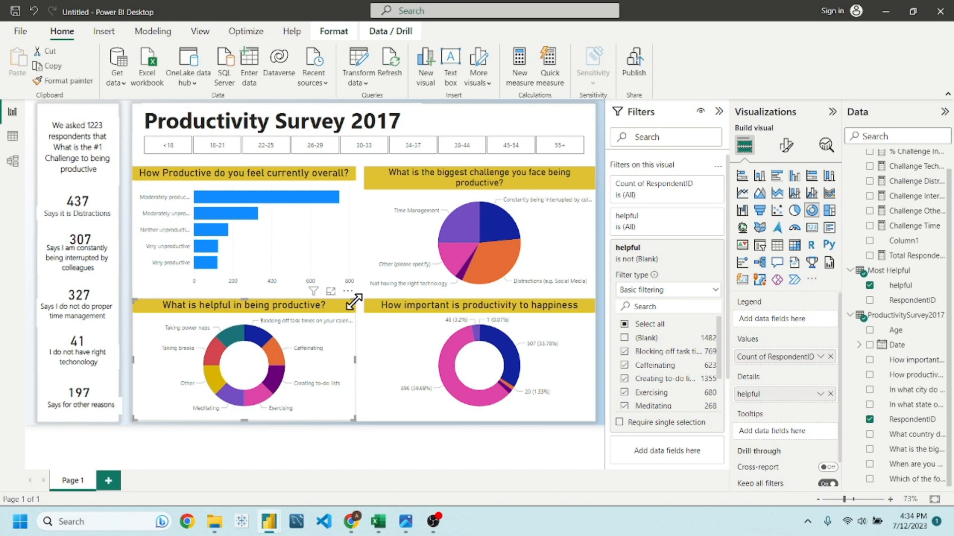
pyautogui.moveTo(353, 302); pyautogui.dragTo(365, 309)
pyautogui.click(400, 307)
pyautogui.click(559, 259)
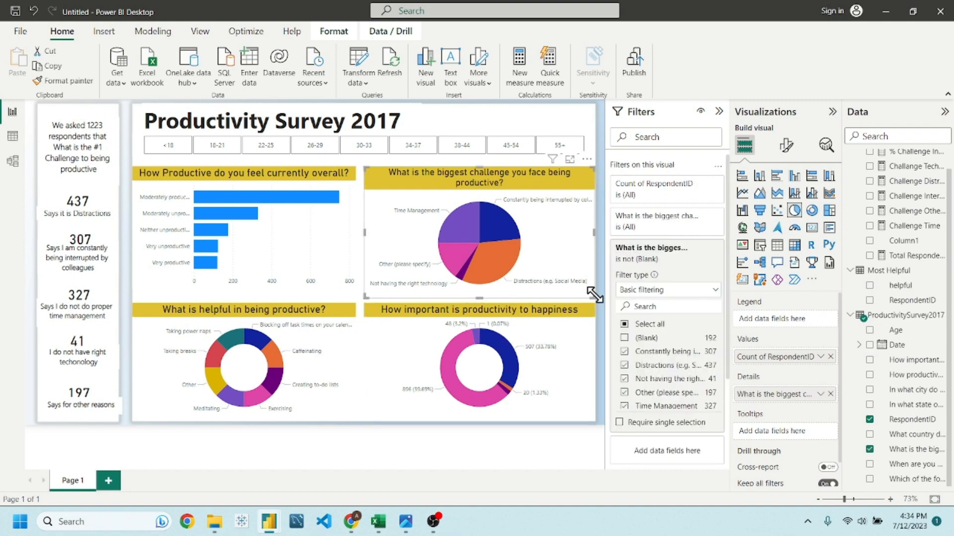
pyautogui.moveTo(595, 299); pyautogui.dragTo(591, 292)
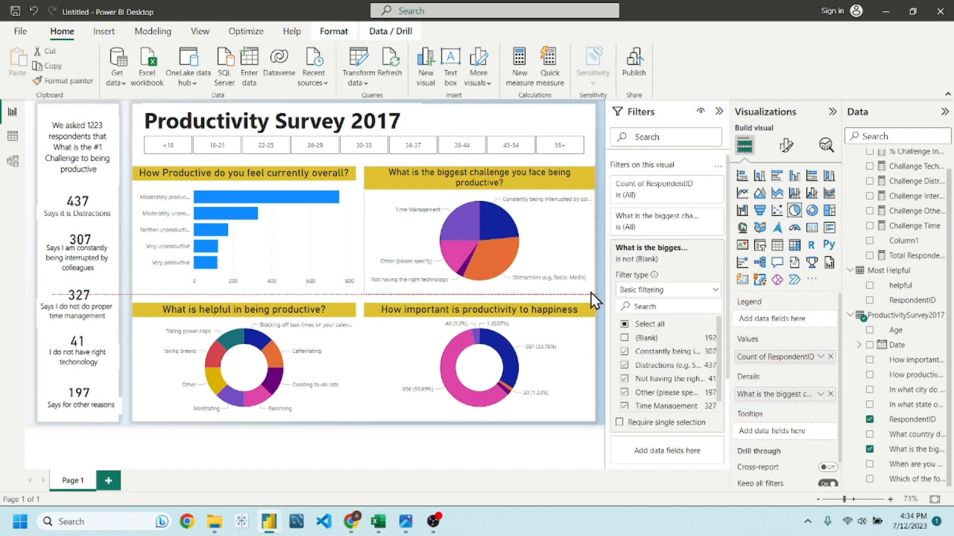
# Step: Compare the untitled report's layout and colors with the finished Productivity2017 report, and return to the untitled report
pyautogui.click(361, 297)
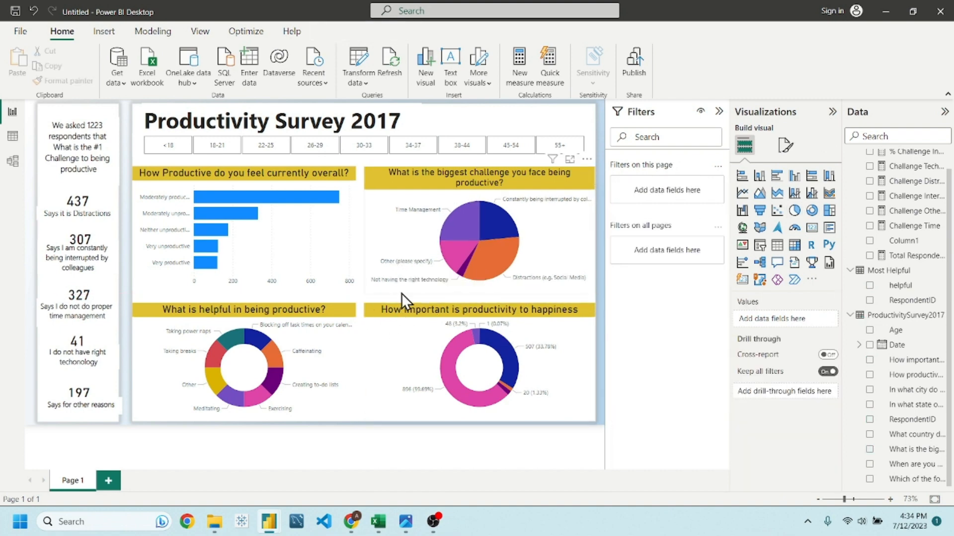
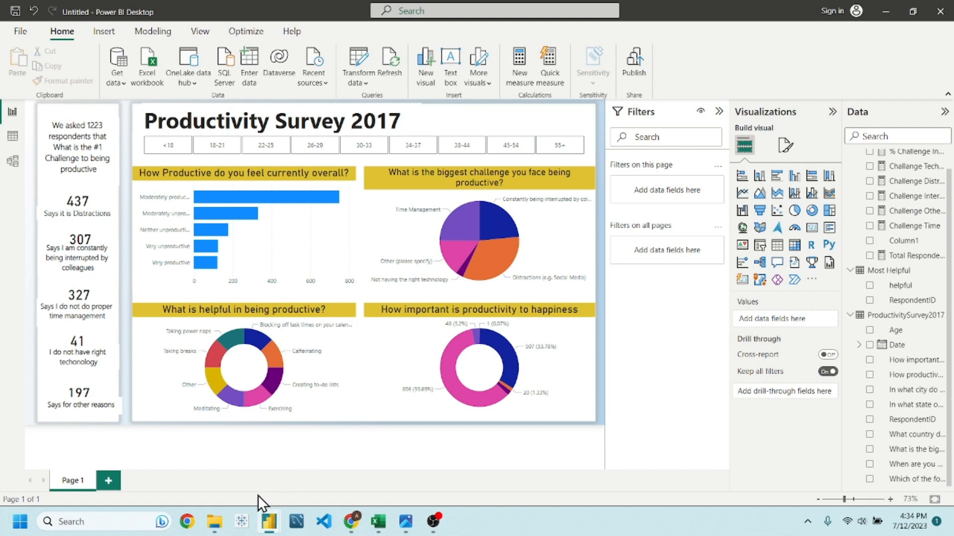
pyautogui.moveTo(269, 522)
pyautogui.click(325, 467)
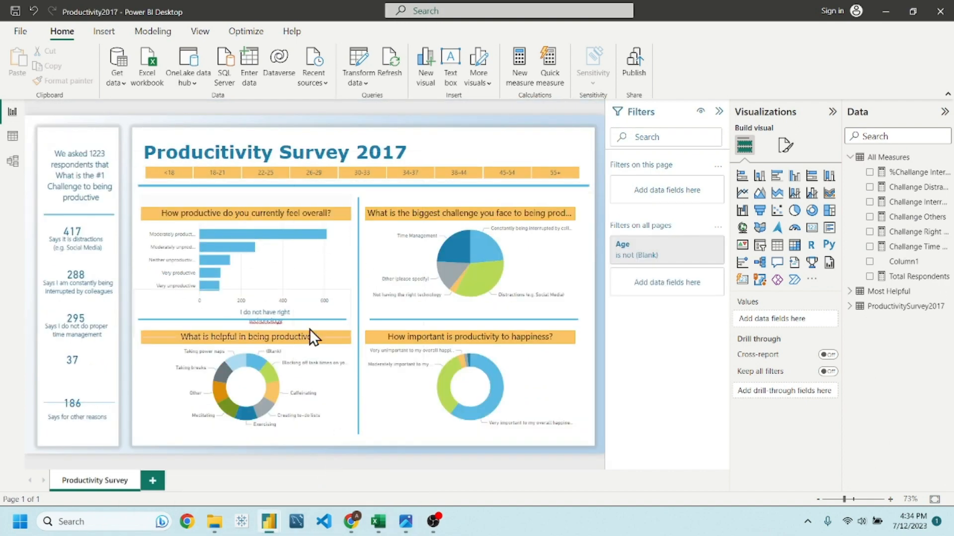
pyautogui.moveTo(268, 520)
pyautogui.click(266, 447)
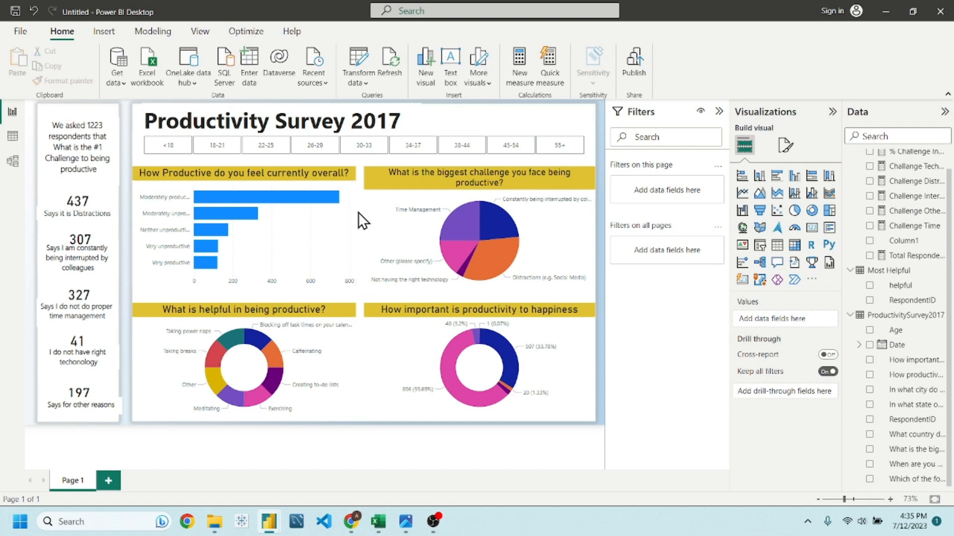
pyautogui.moveTo(268, 517)
pyautogui.click(323, 484)
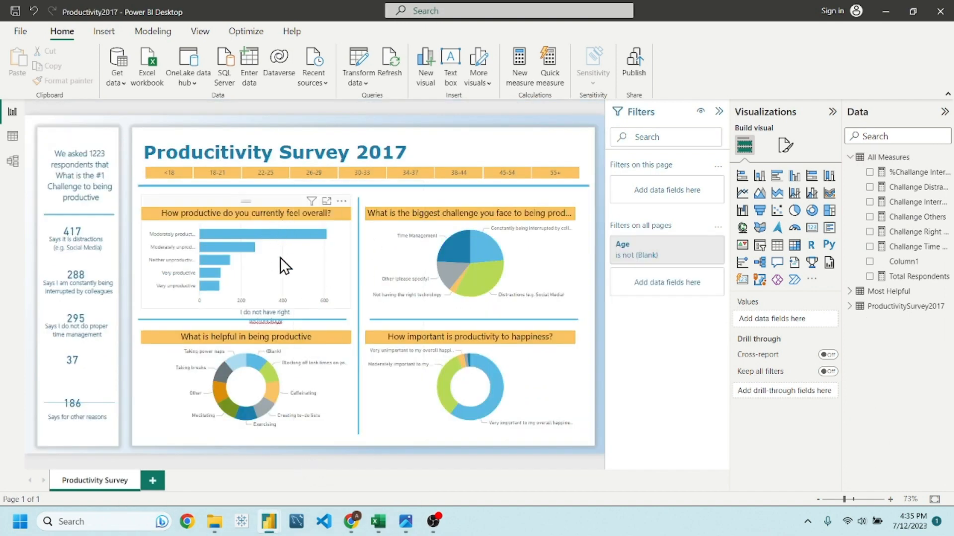
pyautogui.moveTo(265, 519)
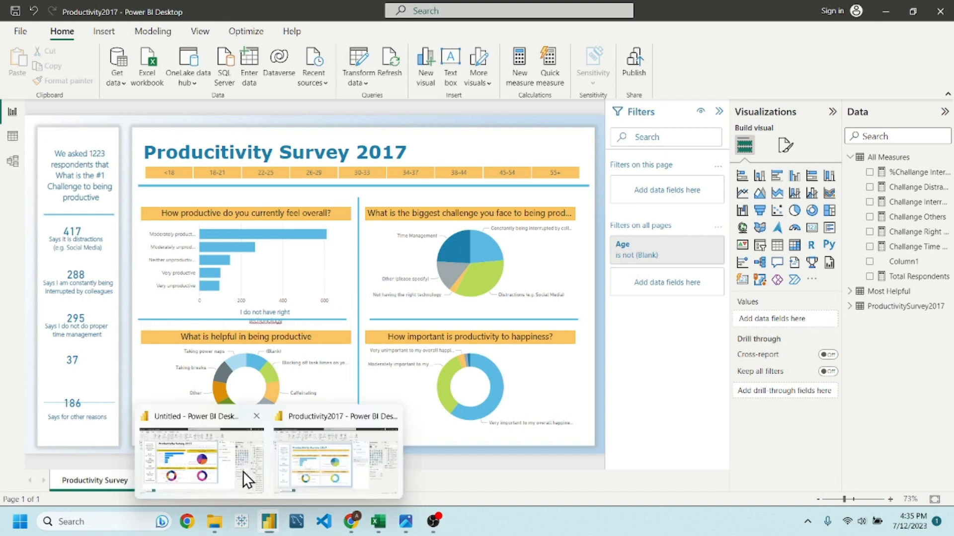
pyautogui.click(243, 471)
# Step: Try the orange theme color as the font color of the "Productivity Survey 2017" title
pyautogui.tripleClick(386, 122)
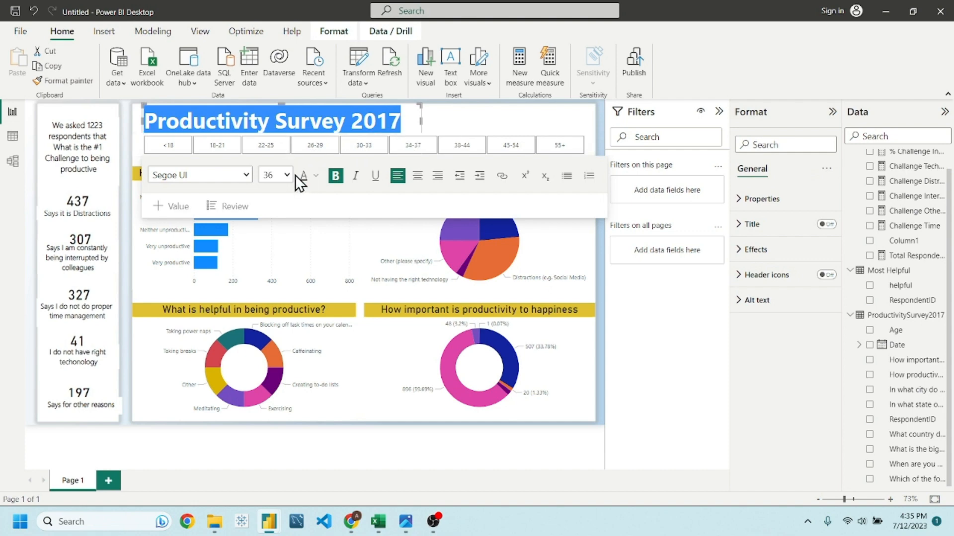
pyautogui.click(316, 176)
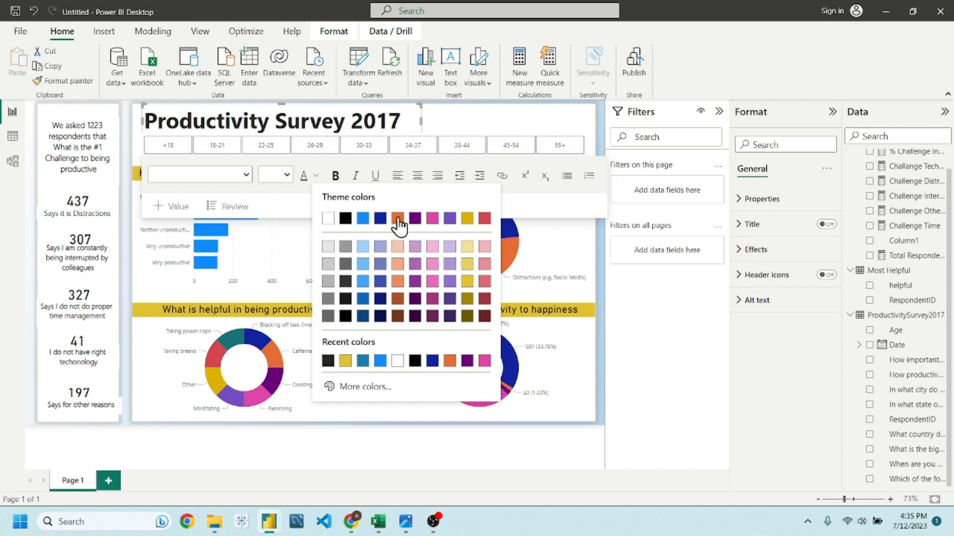
pyautogui.click(398, 220)
pyautogui.click(458, 126)
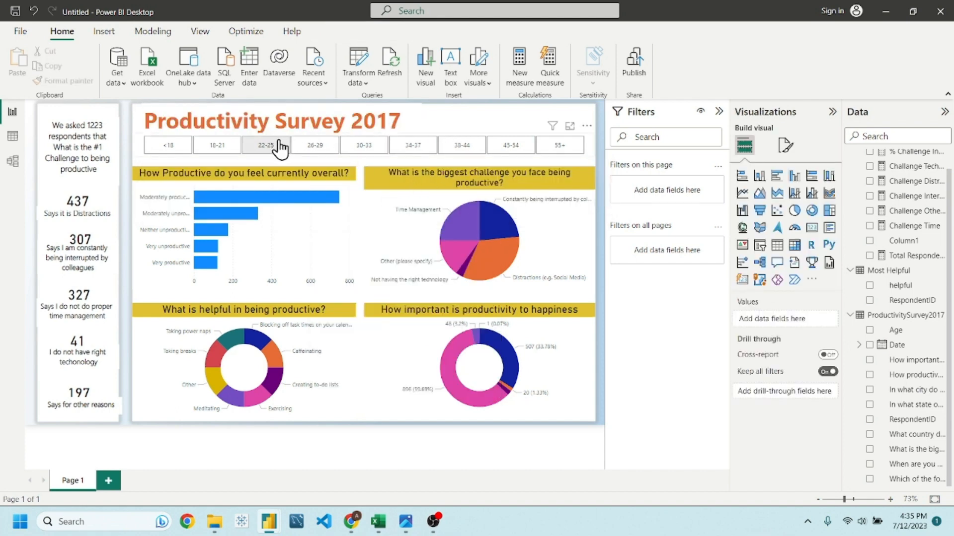
# Step: Set the "Productivity Survey 2017" title's font color to the recently used yellow that matches the chart title bars
pyautogui.tripleClick(304, 124)
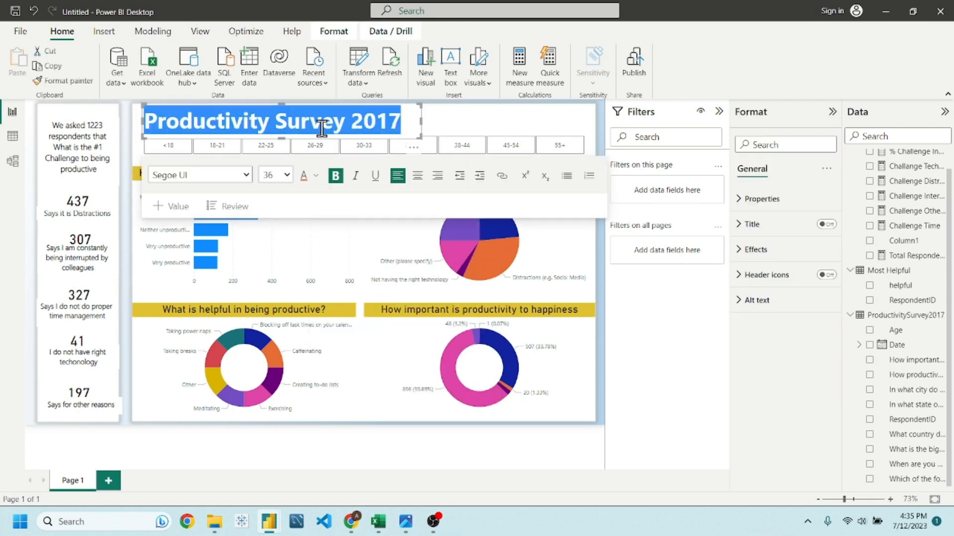
pyautogui.click(316, 175)
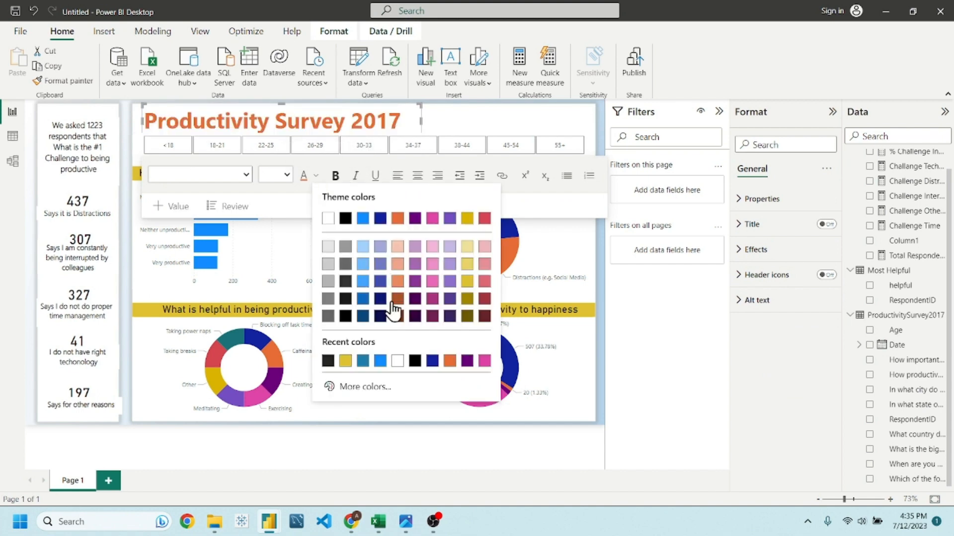
pyautogui.click(346, 363)
pyautogui.click(470, 121)
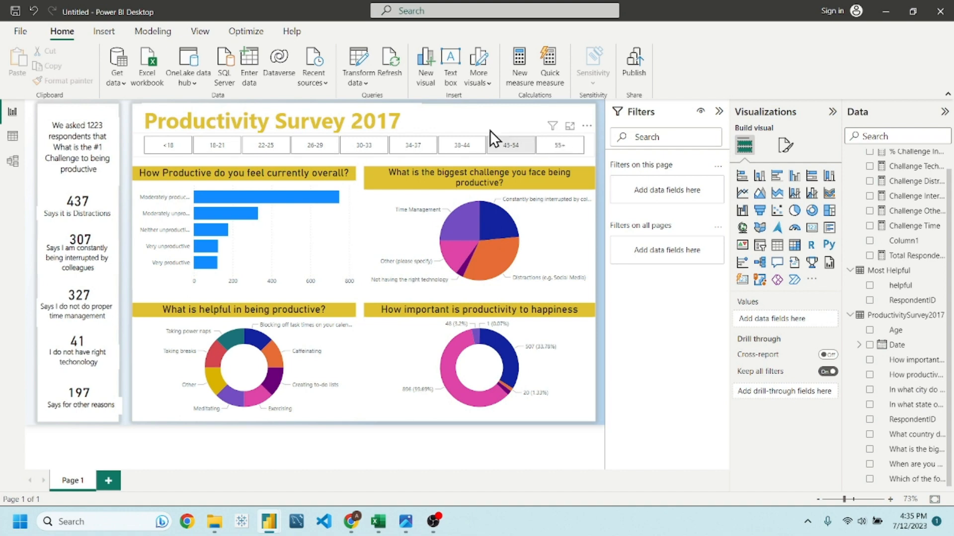
# Step: Set the background color of the age slicer's values to the same yellow as the report title
pyautogui.click(587, 126)
pyautogui.click(547, 156)
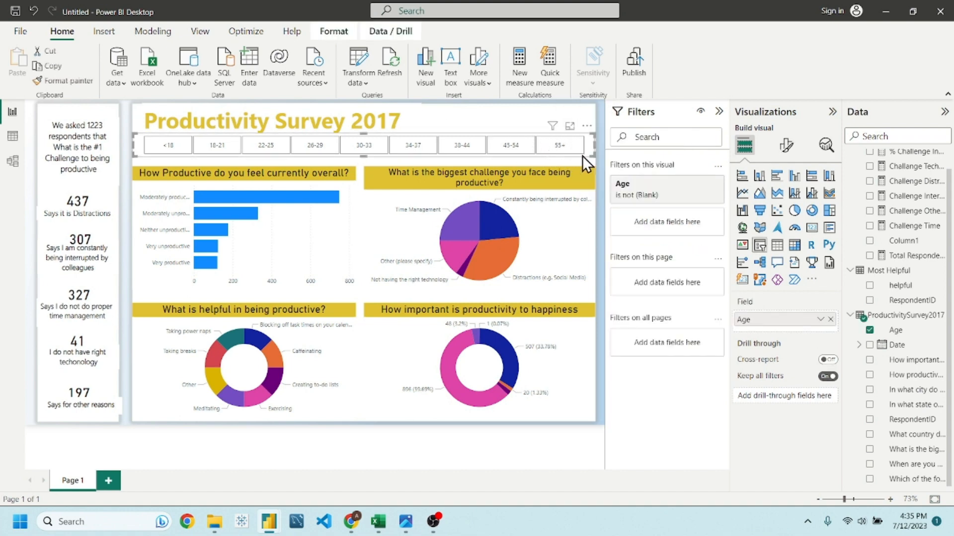
pyautogui.click(785, 145)
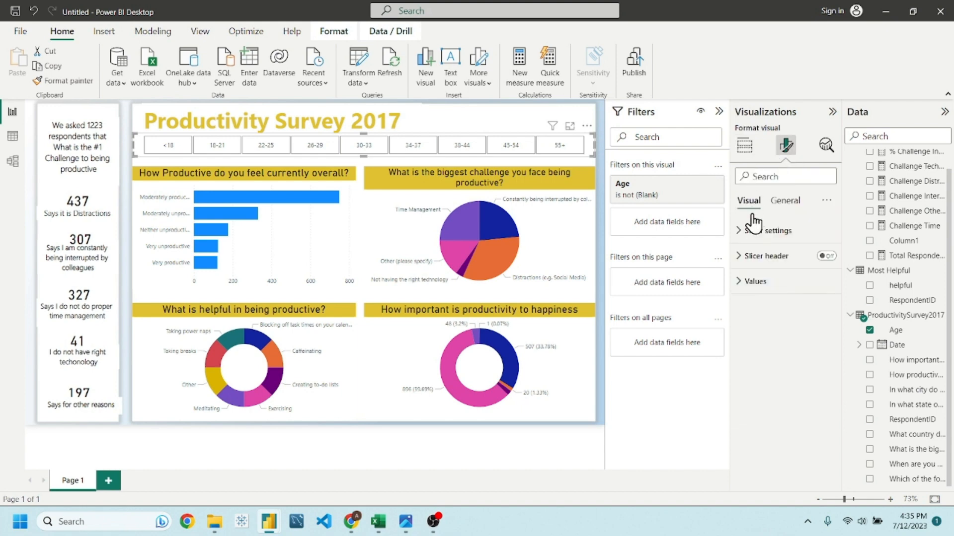
pyautogui.click(764, 281)
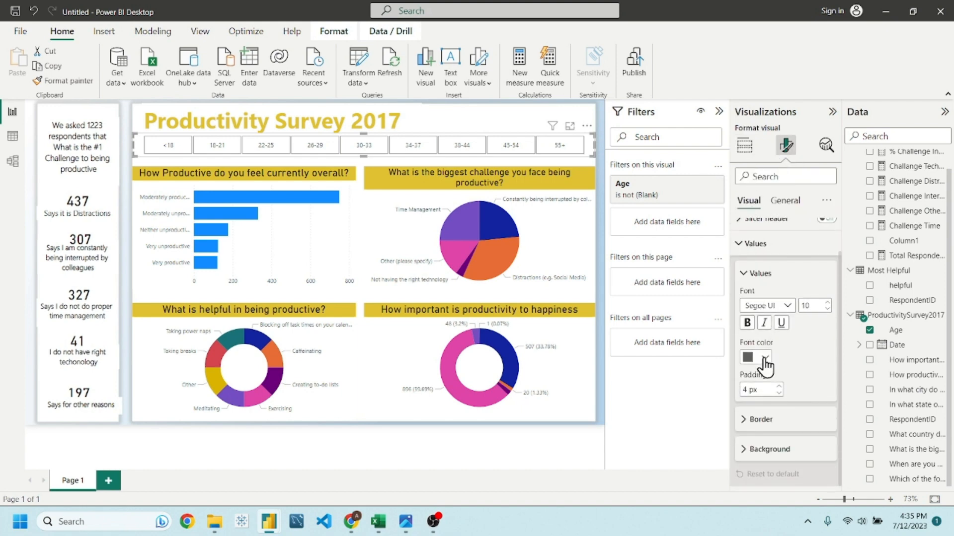
pyautogui.click(769, 450)
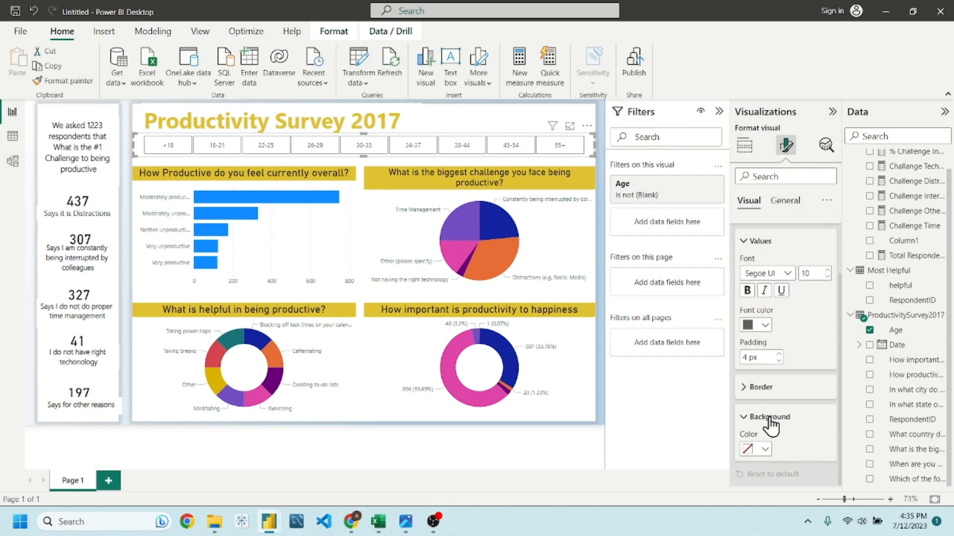
pyautogui.click(765, 450)
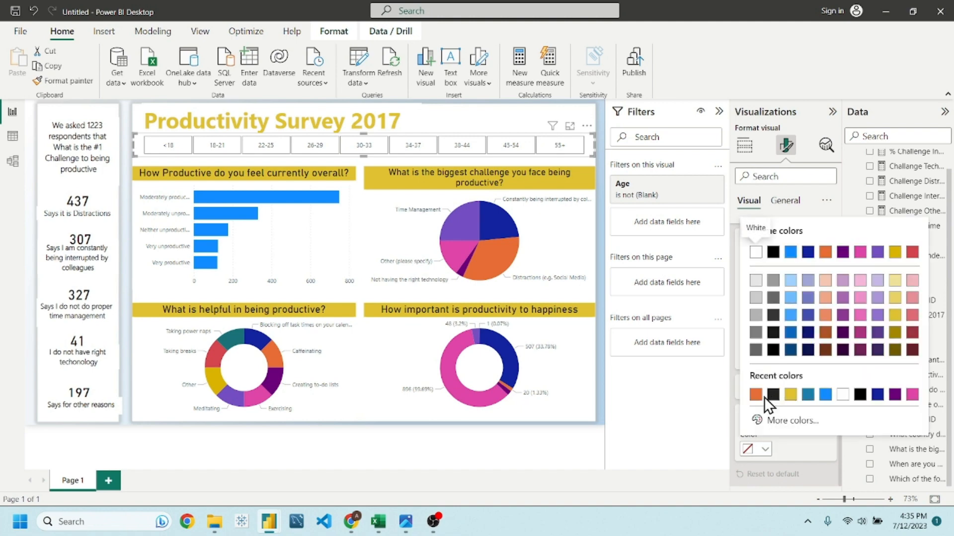
pyautogui.click(792, 396)
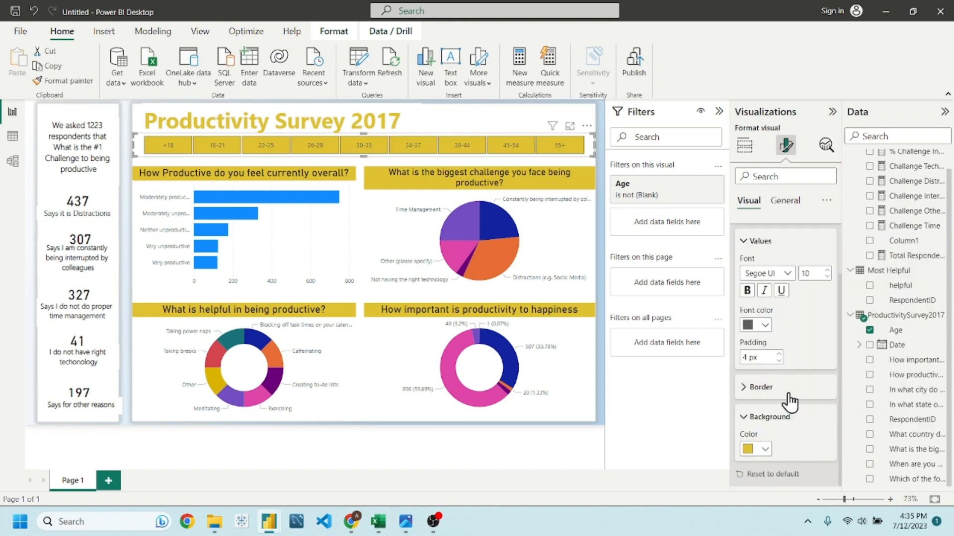
pyautogui.click(448, 118)
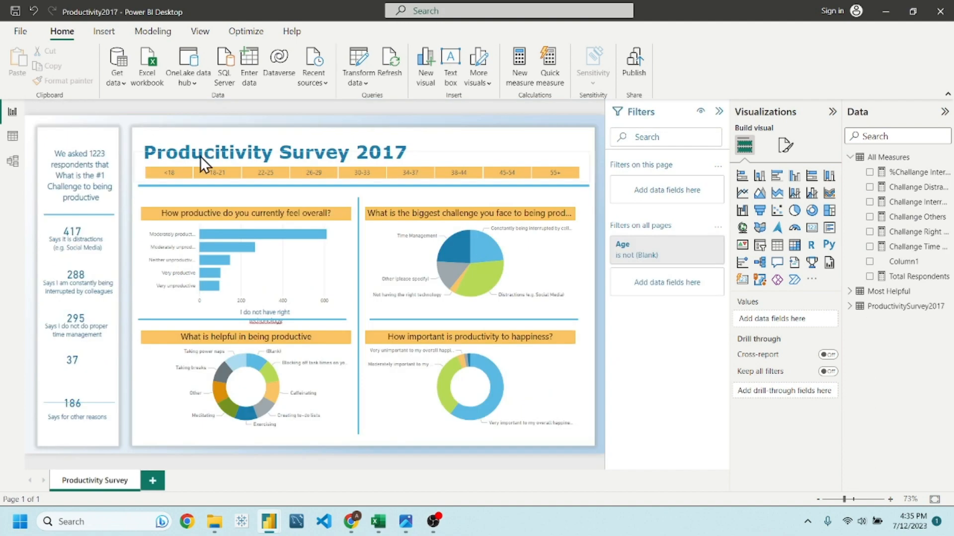
# Step: Check the report title and the age slicer against the finished Productivity2017 report
pyautogui.hotkey('alt', 'Tab')
pyautogui.tripleClick(297, 119)
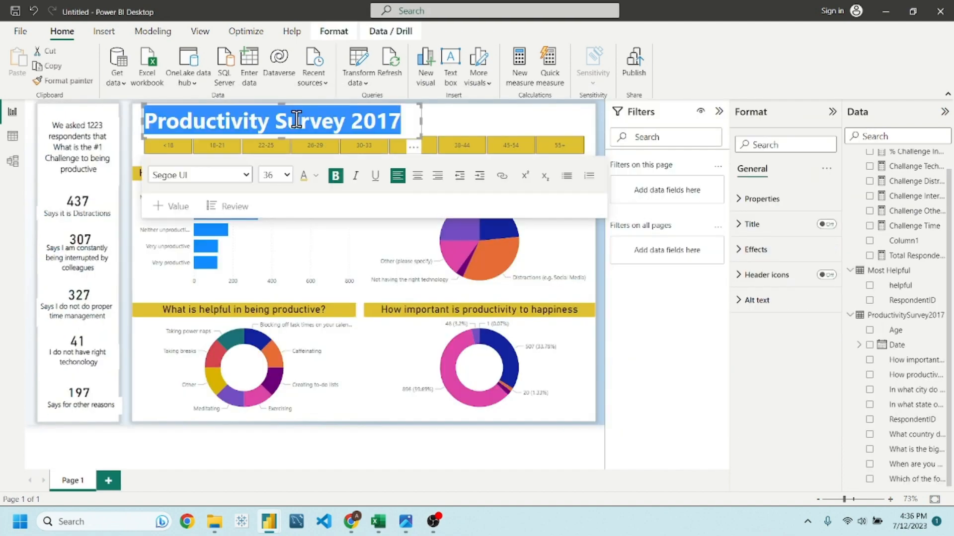
pyautogui.click(472, 125)
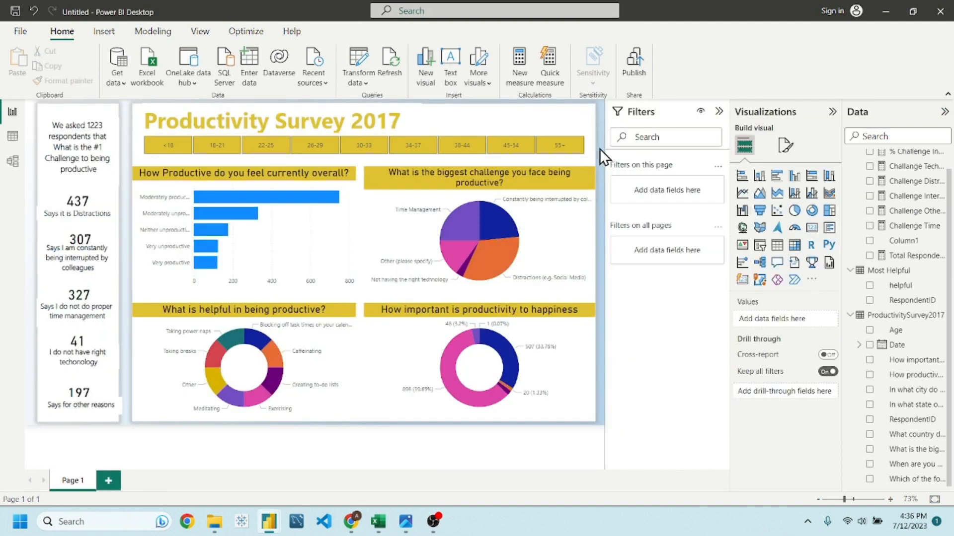
pyautogui.click(587, 154)
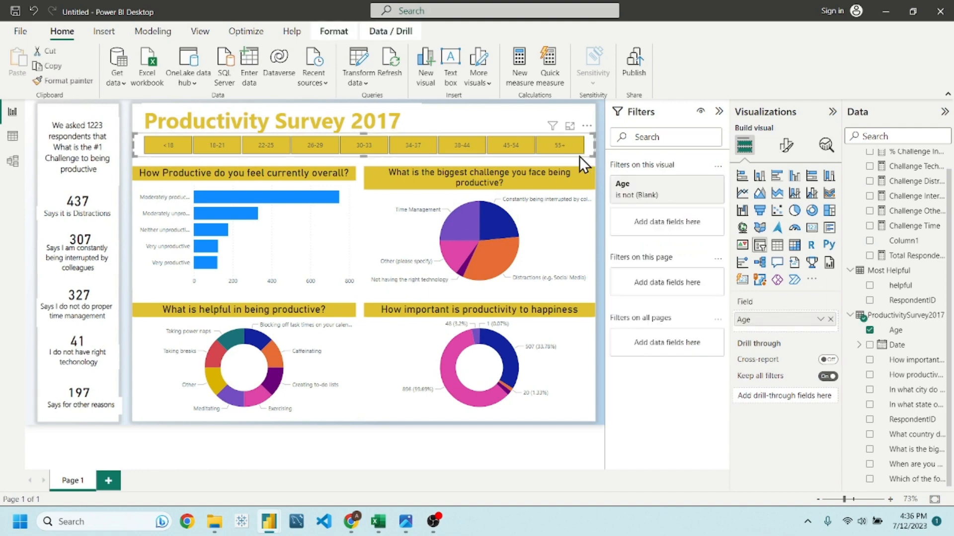
pyautogui.click(463, 117)
# Step: Set the font color of the whole "We asked 1223 respondents" sidebar text to blue #118DFF, Theme color 1
pyautogui.tripleClick(102, 141)
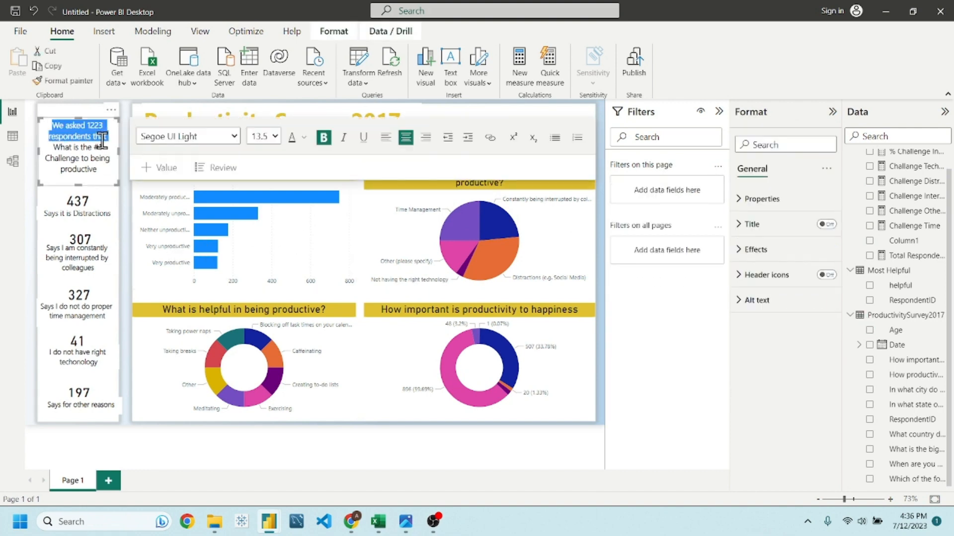
pyautogui.click(80, 160)
pyautogui.hotkey('ctrl', 'a')
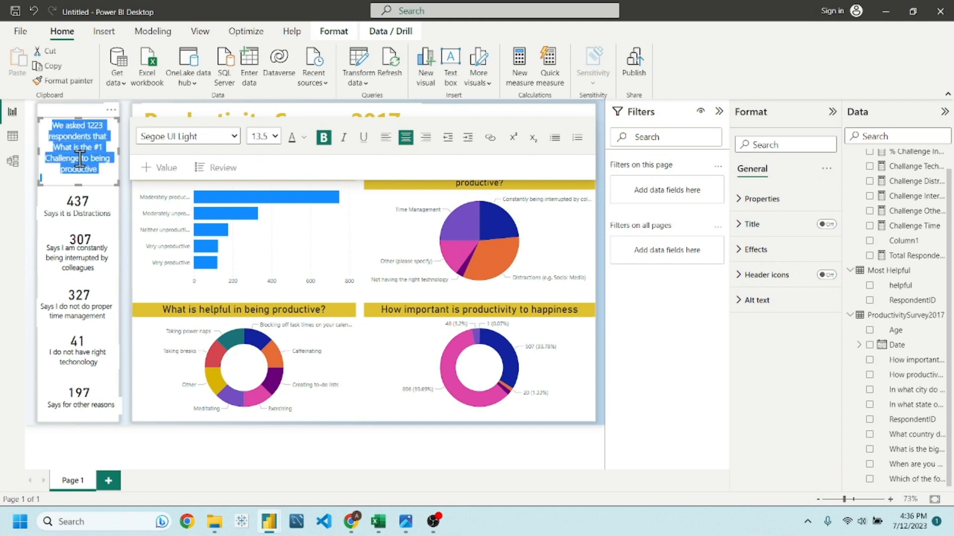
pyautogui.click(303, 138)
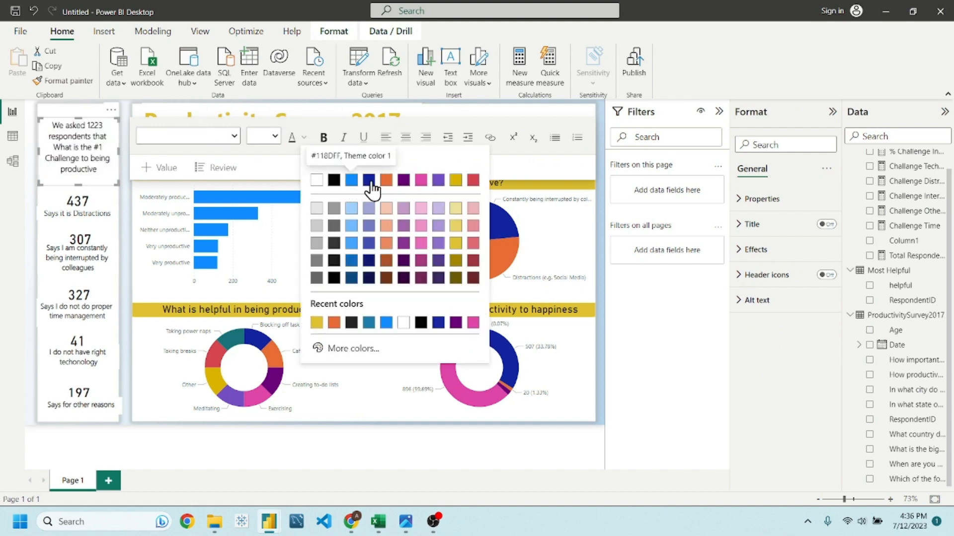
pyautogui.click(351, 181)
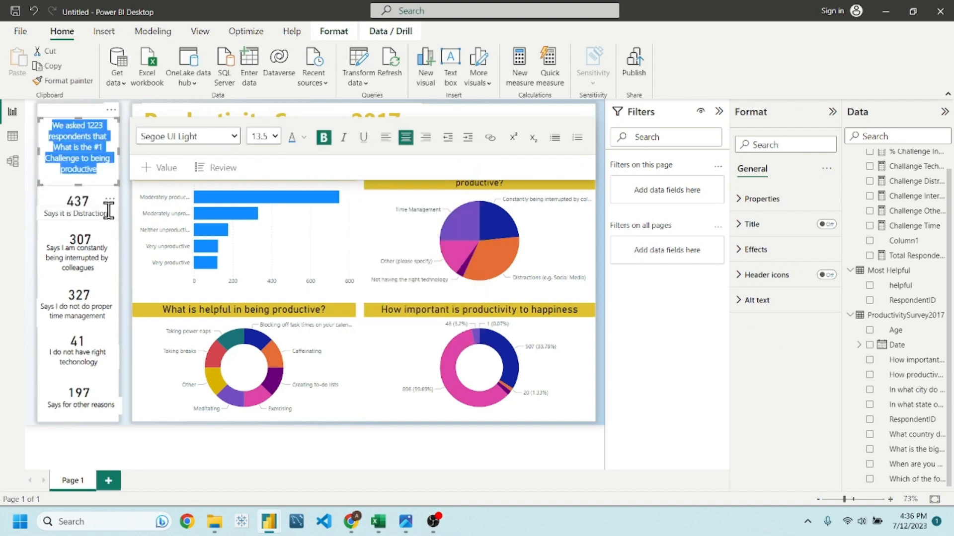
# Step: Set the font color of the "Says it is Distractions" and "Says I am constantly being interrupted by colleagues" captions to the blue theme color
pyautogui.click(108, 211)
pyautogui.moveTo(109, 212); pyautogui.dragTo(43, 213)
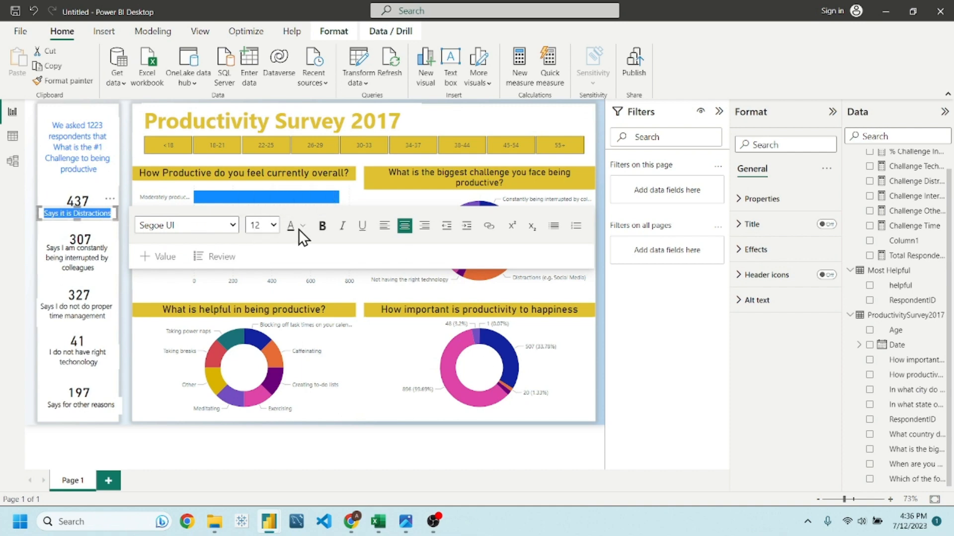
pyautogui.click(301, 227)
pyautogui.click(349, 268)
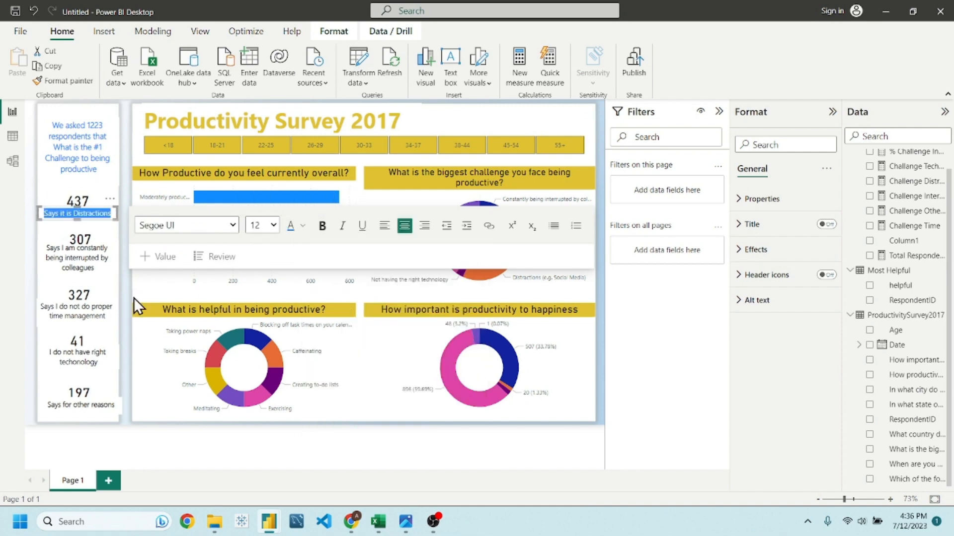
pyautogui.click(100, 260)
pyautogui.hotkey('ctrl', 'a')
pyautogui.click(303, 260)
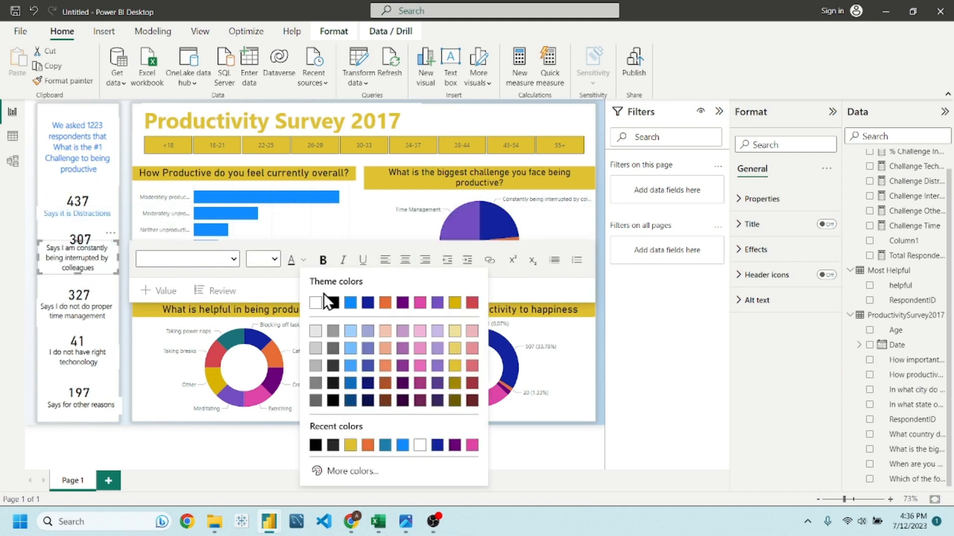
pyautogui.click(351, 303)
# Step: Apply the blue theme color to the "Says I do not do proper time management" and "I do not have right techonology" captions
pyautogui.click(94, 310)
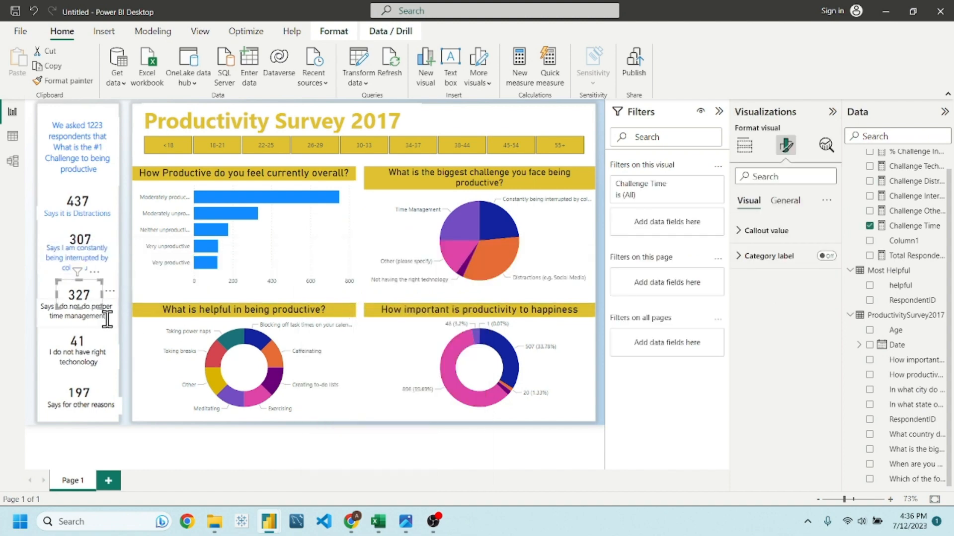
pyautogui.click(107, 319)
pyautogui.hotkey('ctrl', 'a')
pyautogui.click(302, 318)
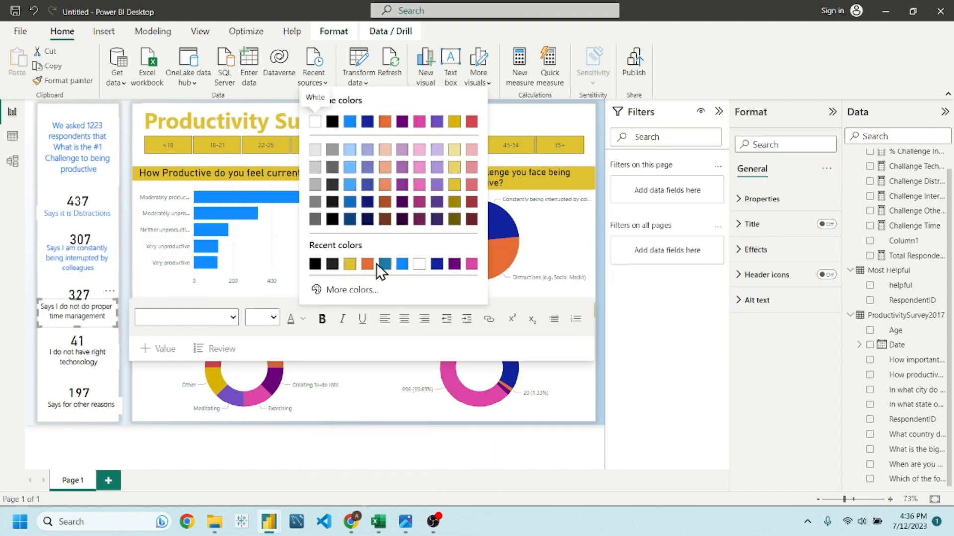
pyautogui.click(350, 125)
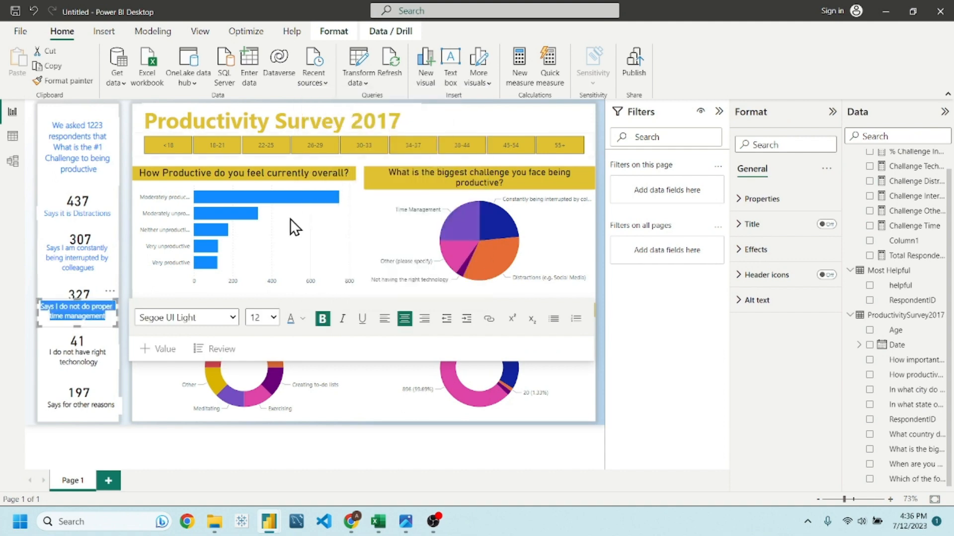
pyautogui.click(86, 369)
pyautogui.hotkey('ctrl', 'a')
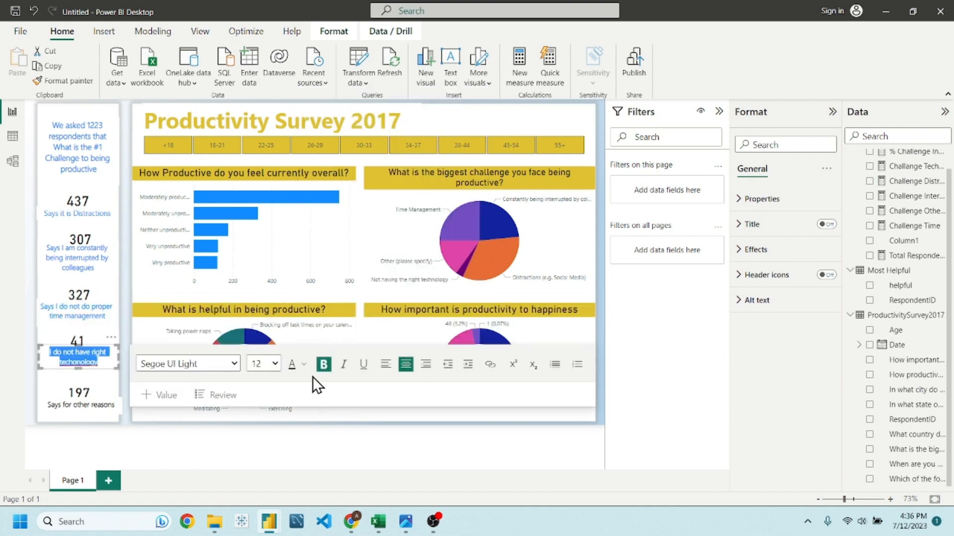
pyautogui.click(304, 364)
pyautogui.click(323, 198)
# Step: Set the font color of the "Says for other reasons" caption to the blue theme color
pyautogui.click(104, 401)
pyautogui.hotkey('ctrl', 'a')
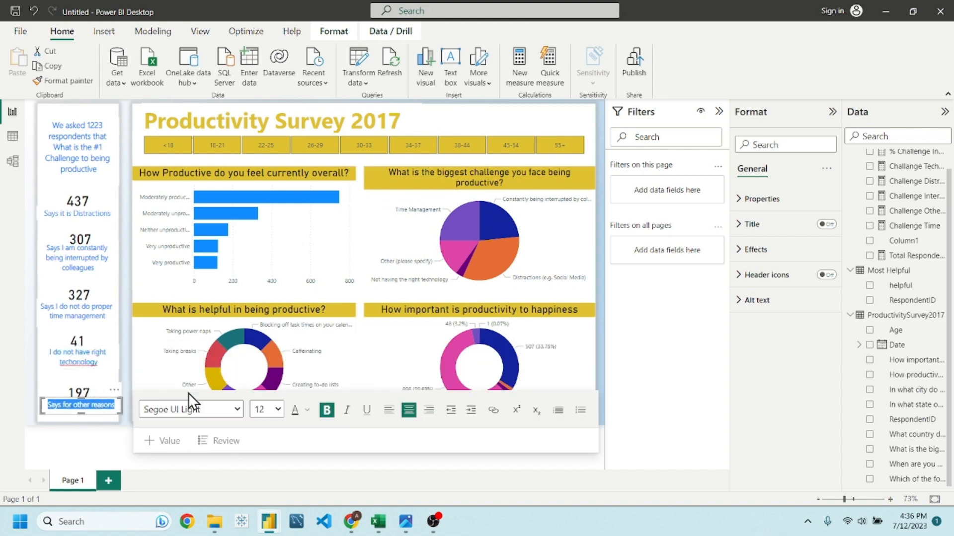
pyautogui.click(279, 409)
pyautogui.click(306, 411)
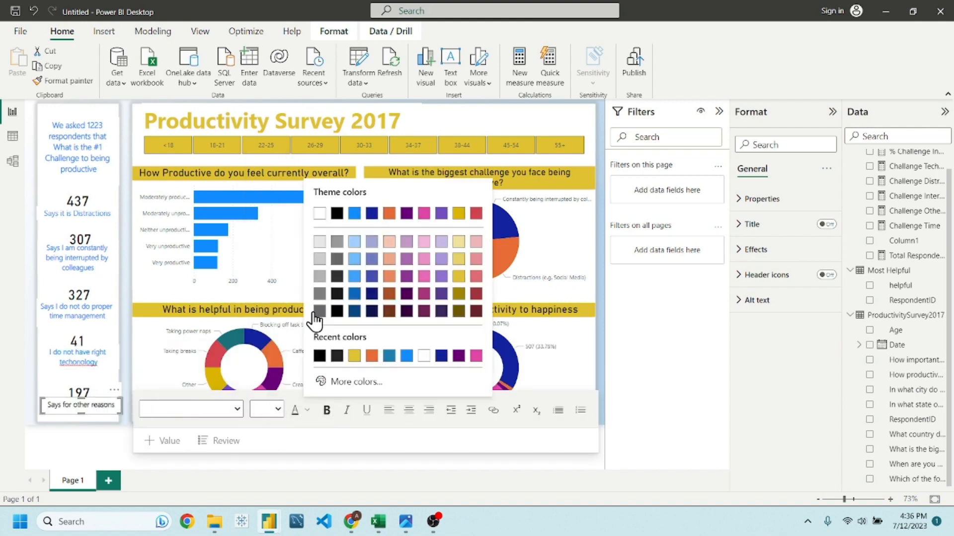
pyautogui.click(371, 211)
# Step: Set the callout value color of all five sidebar number cards together to the blue theme color
pyautogui.click(84, 203)
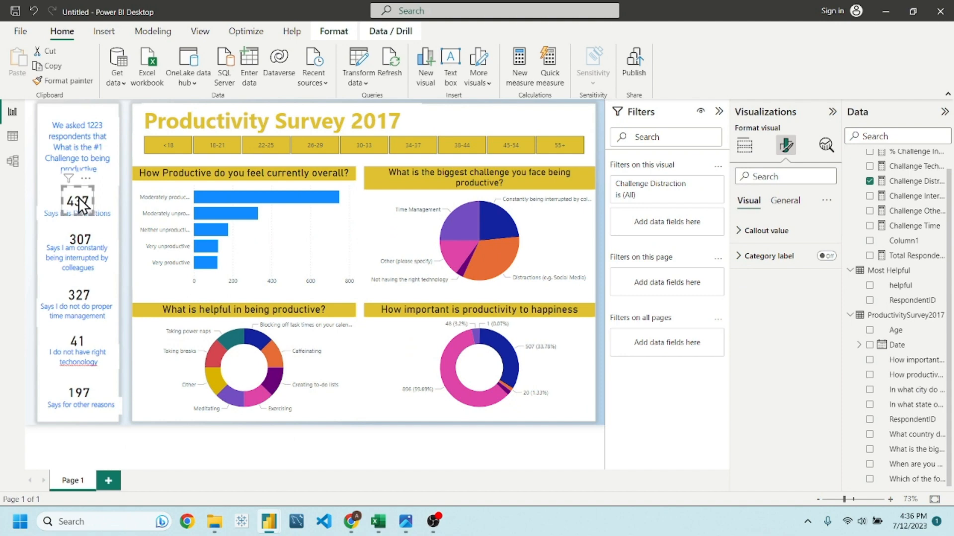
pyautogui.keyDown('ctrl'); pyautogui.click(85, 242); pyautogui.keyUp('ctrl')
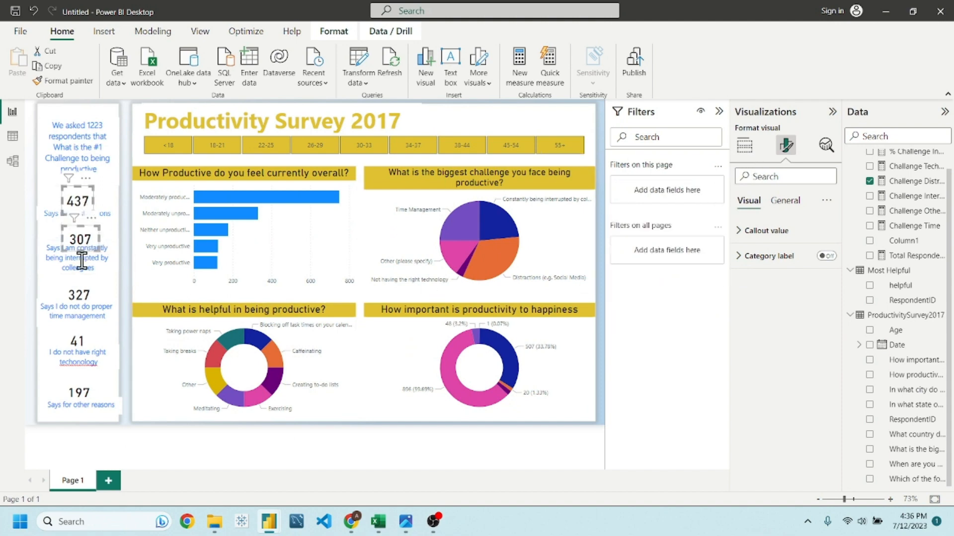
pyautogui.keyDown('ctrl'); pyautogui.click(81, 298); pyautogui.keyUp('ctrl')
pyautogui.keyDown('ctrl'); pyautogui.click(81, 332); pyautogui.keyUp('ctrl')
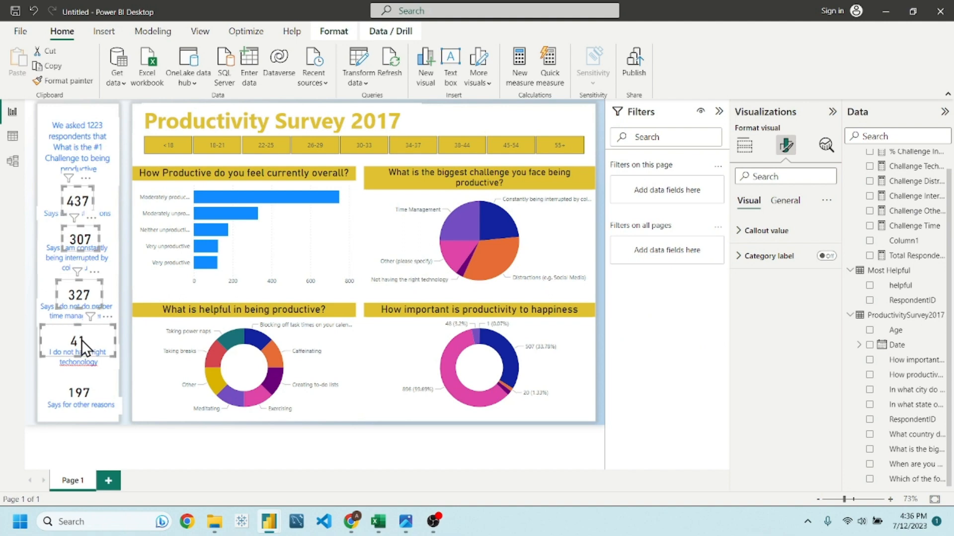
pyautogui.keyDown('ctrl'); pyautogui.click(82, 395); pyautogui.keyUp('ctrl')
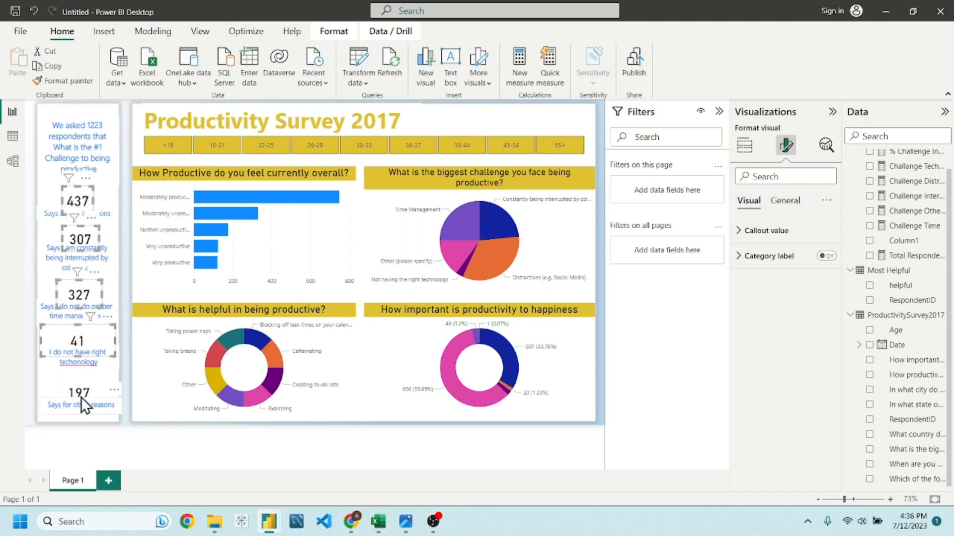
pyautogui.click(766, 232)
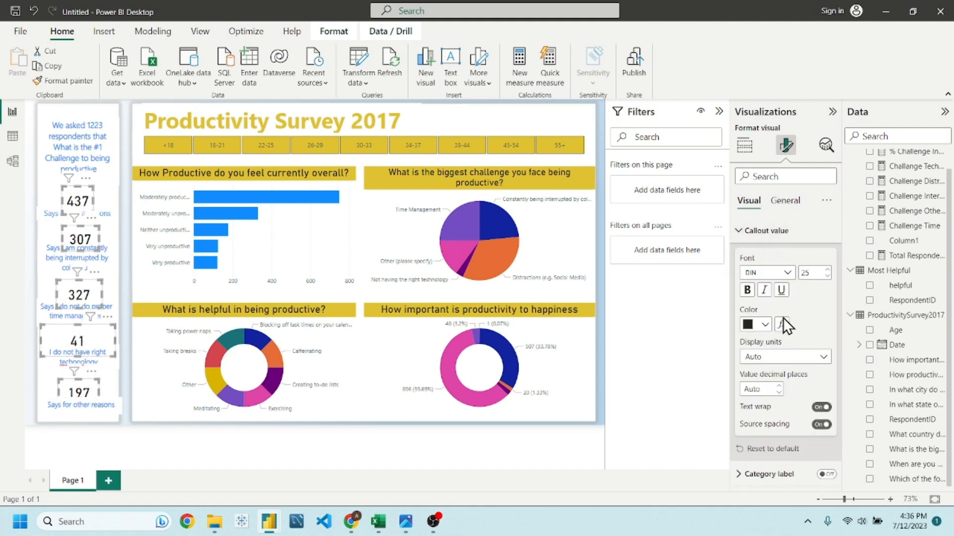
pyautogui.click(765, 325)
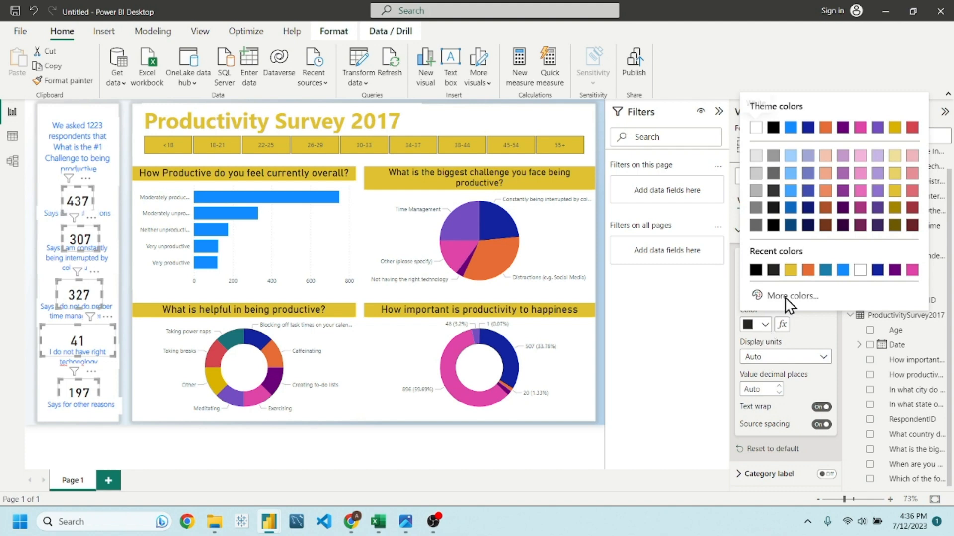
pyautogui.click(790, 128)
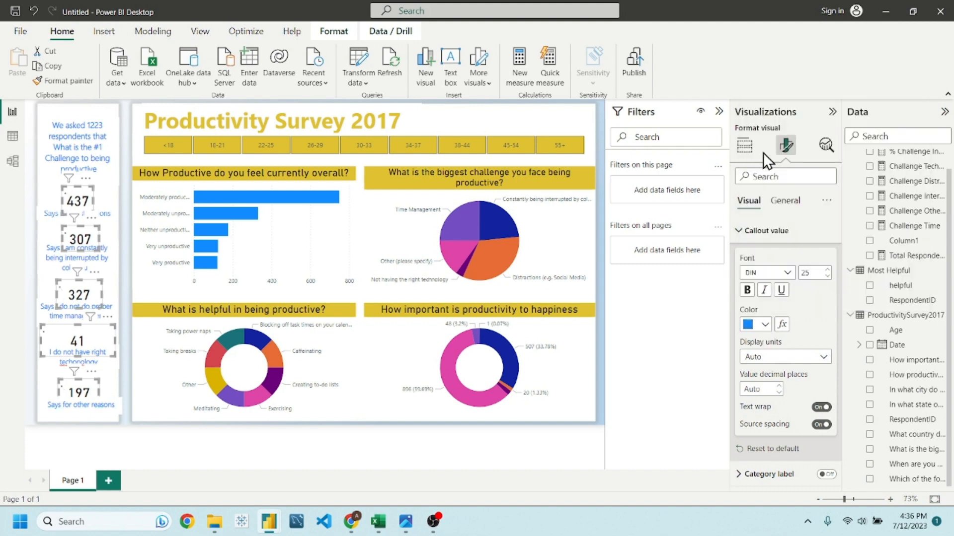
pyautogui.click(520, 121)
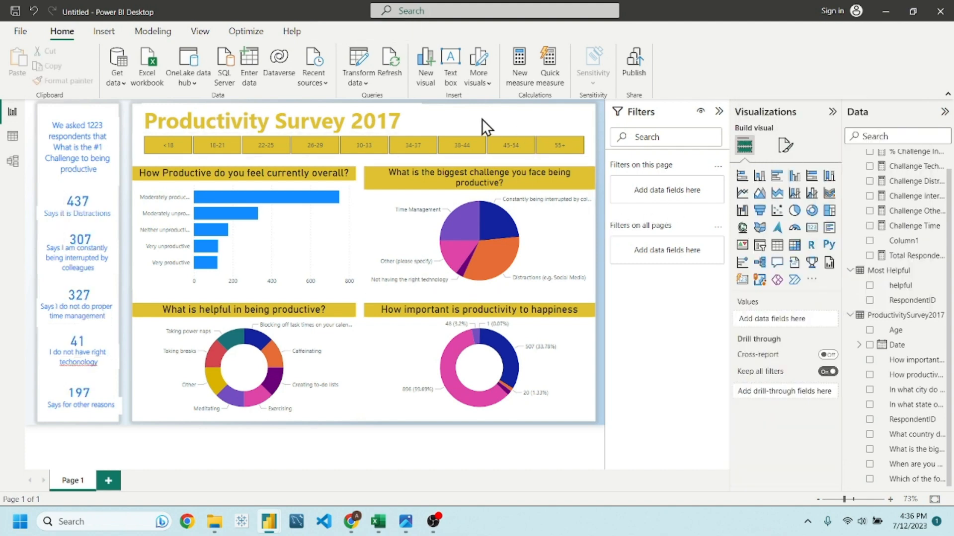
# Step: Insert a line shape and shrink it into a short horizontal divider below the "We asked 1223 respondents" sidebar text
pyautogui.click(98, 32)
pyautogui.click(430, 90)
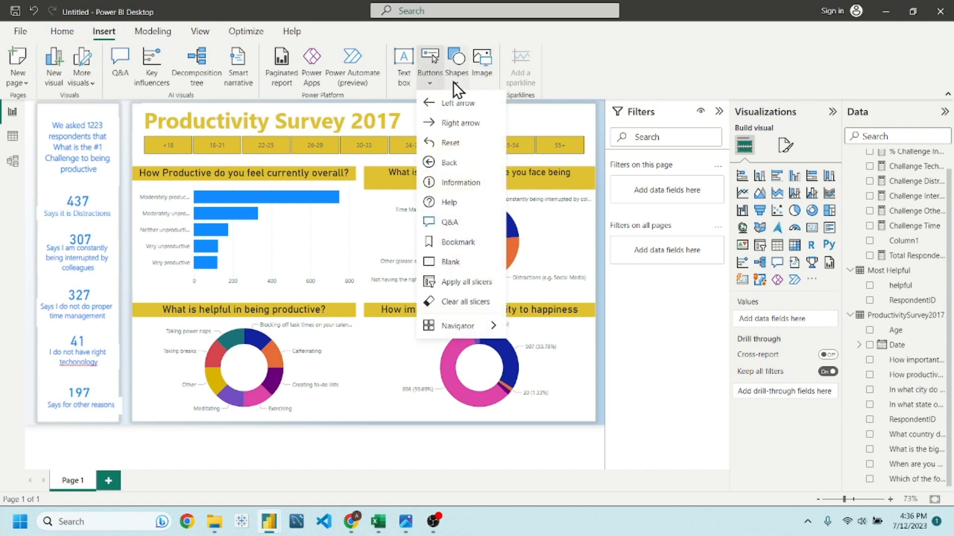
pyautogui.click(456, 79)
pyautogui.click(514, 240)
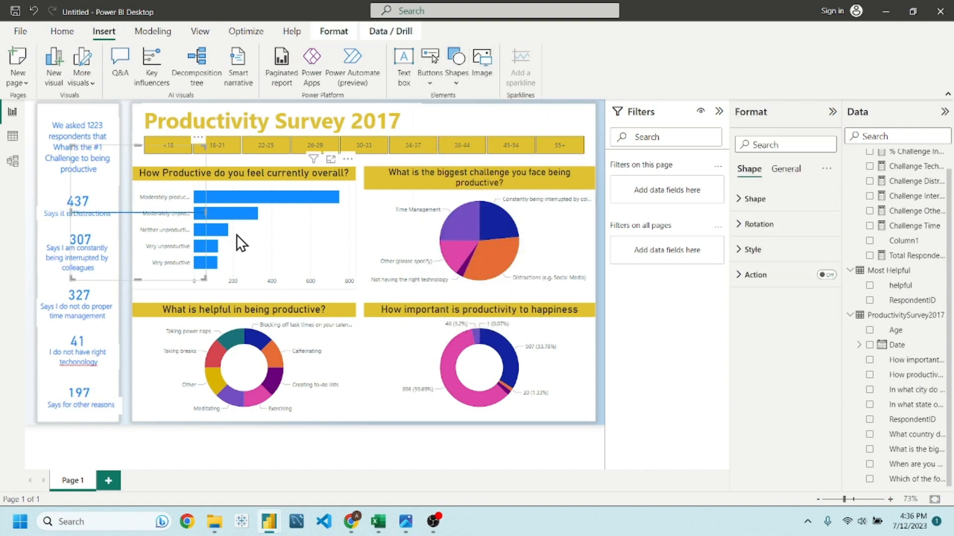
pyautogui.moveTo(151, 209); pyautogui.dragTo(124, 189)
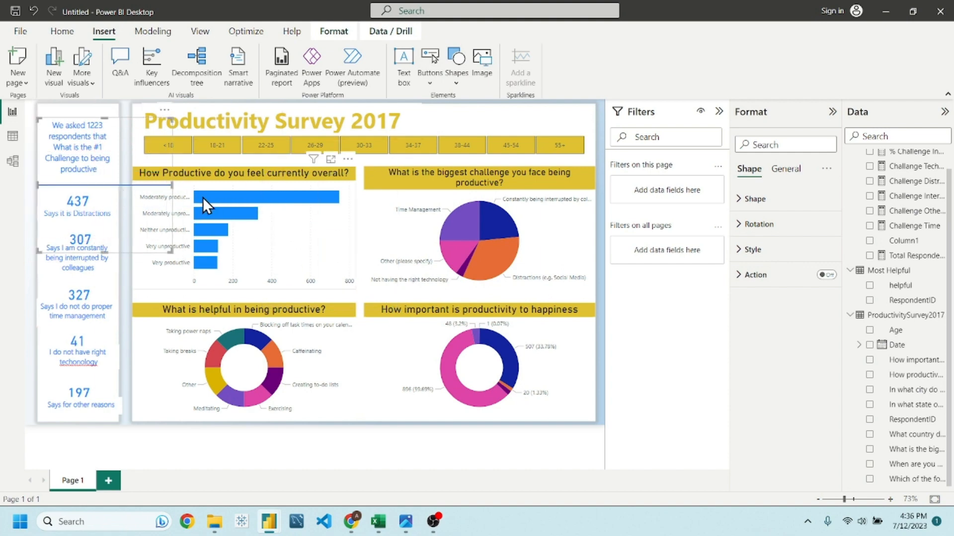
pyautogui.moveTo(171, 251); pyautogui.dragTo(92, 184)
# Step: Compare the divider with the finished Productivity2017 report and widen it to span nearly the full sidebar
pyautogui.hotkey('alt', 'Tab')
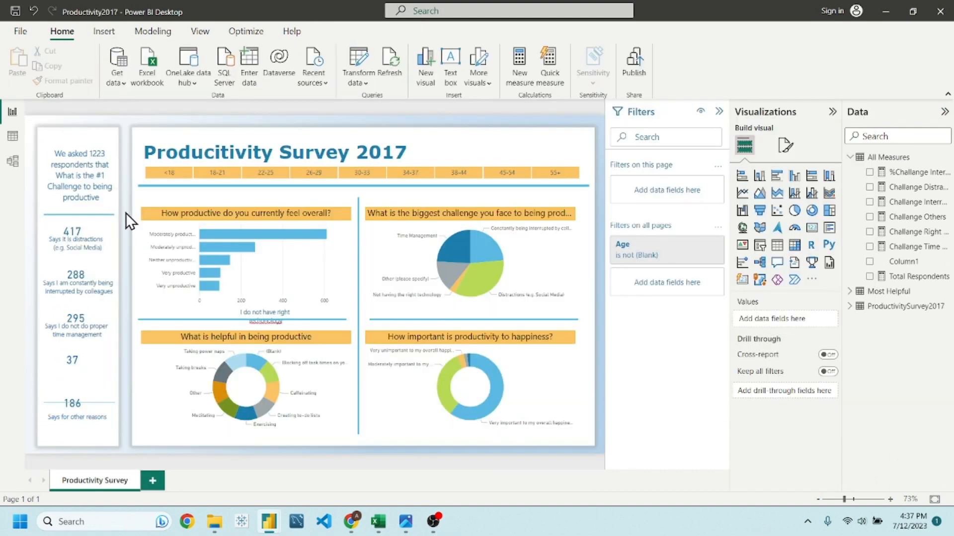
pyautogui.hotkey('alt', 'Tab')
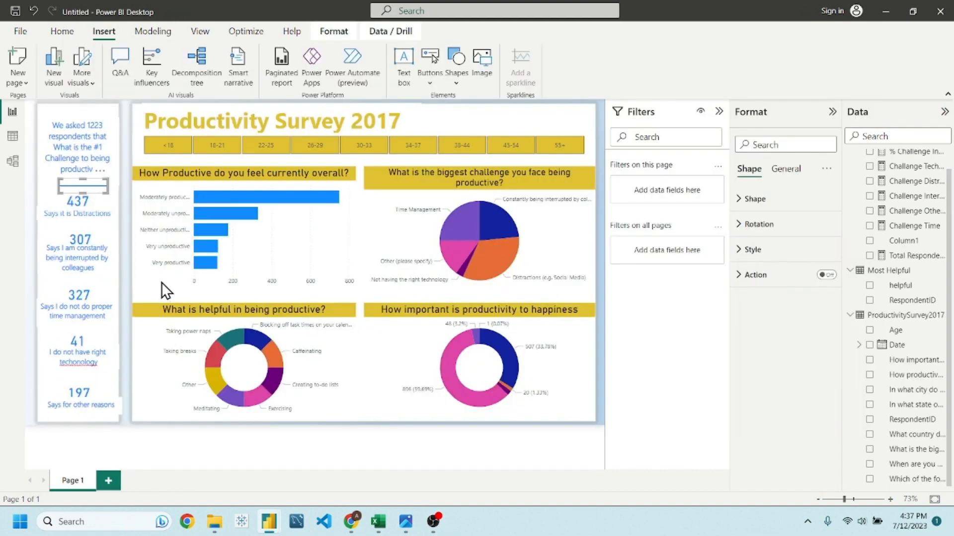
pyautogui.moveTo(108, 189); pyautogui.dragTo(114, 189)
pyautogui.click(58, 184)
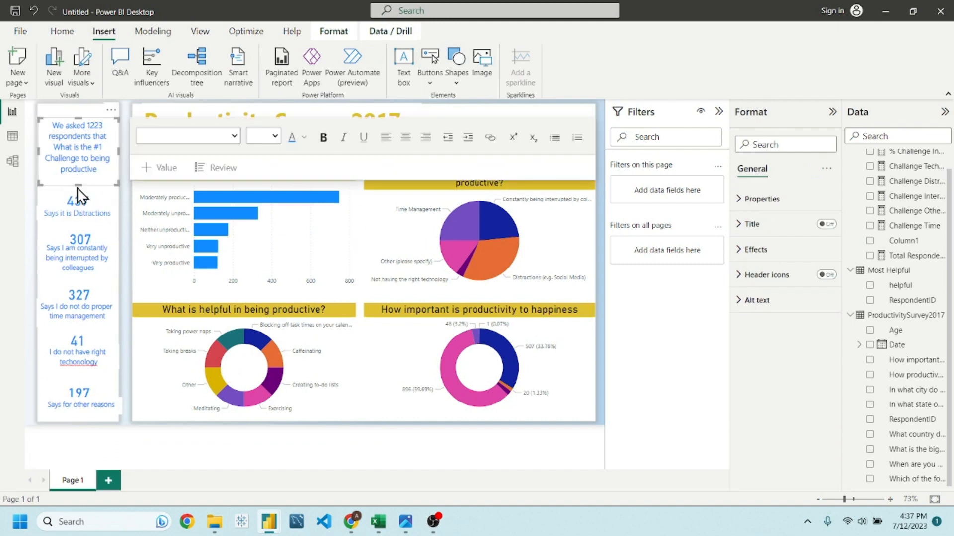
pyautogui.click(73, 194)
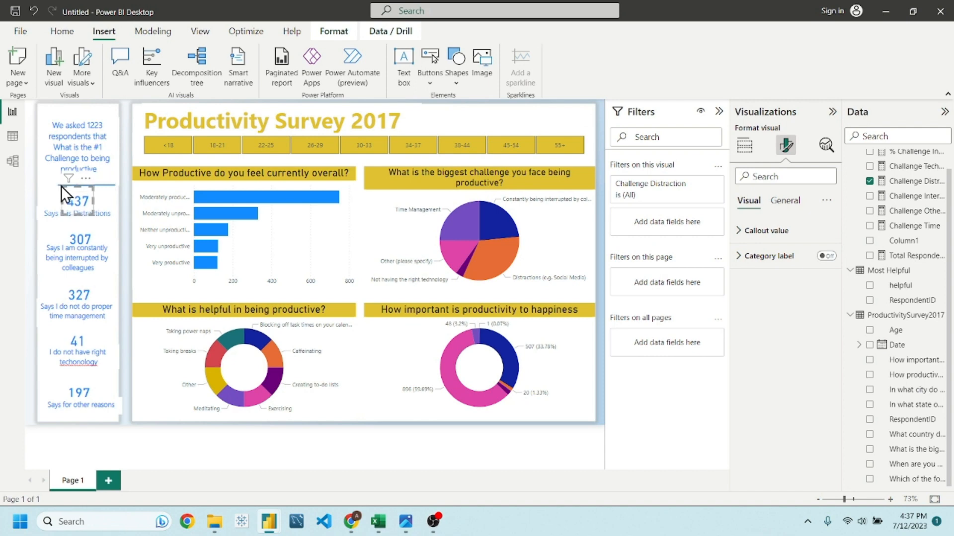
pyautogui.click(67, 186)
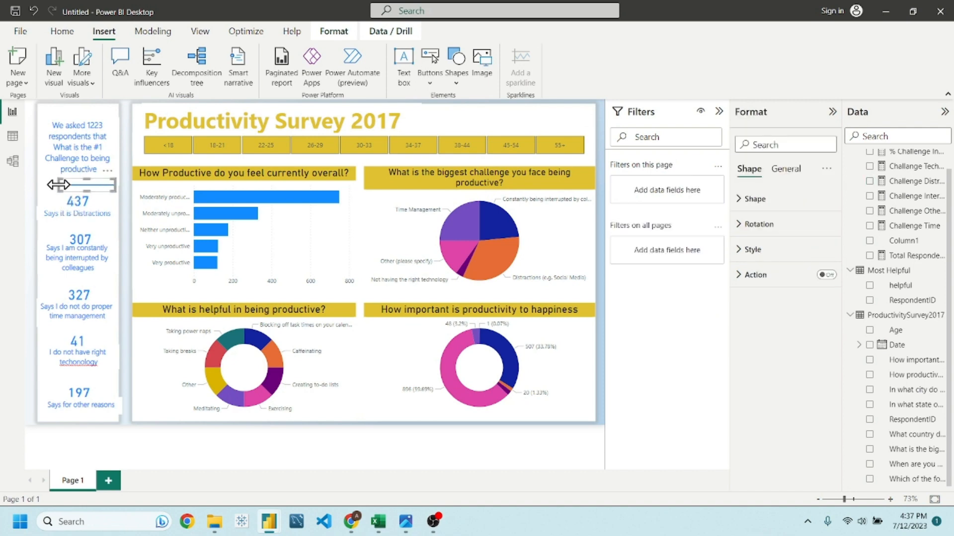
pyautogui.moveTo(58, 184); pyautogui.dragTo(42, 186)
pyautogui.click(89, 159)
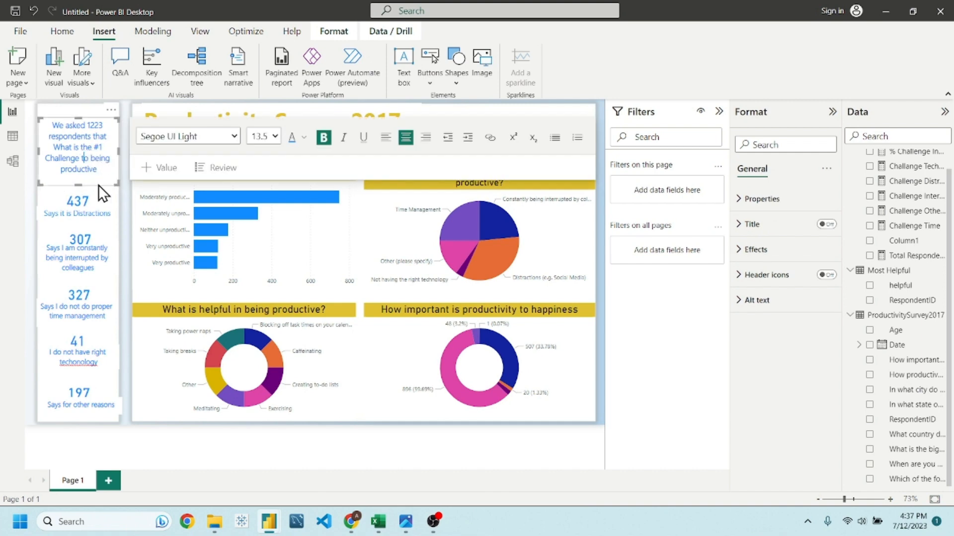
pyautogui.moveTo(79, 179); pyautogui.dragTo(82, 182)
pyautogui.click(126, 214)
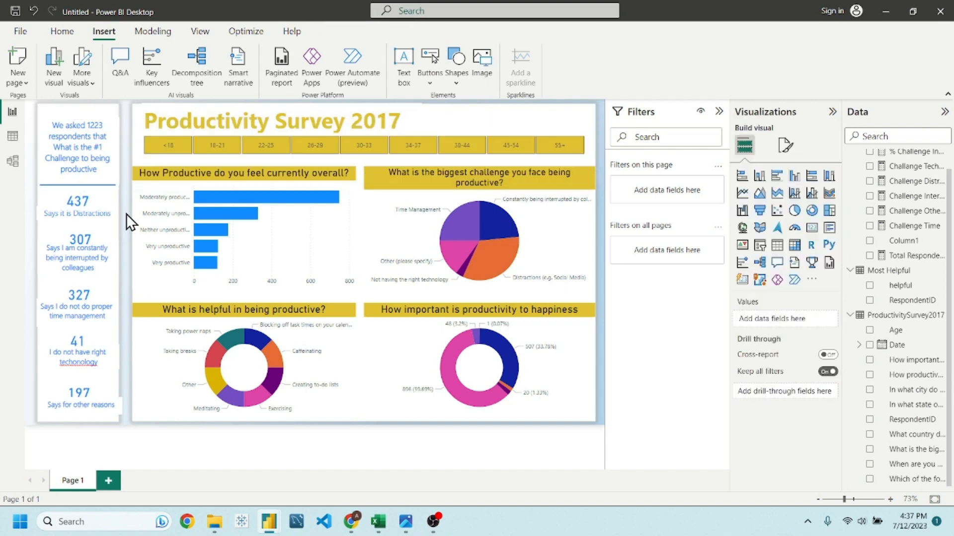
# Step: Duplicate the divider line and place the copy between the "Says it is Distractions" caption and the card below it
pyautogui.click(90, 186)
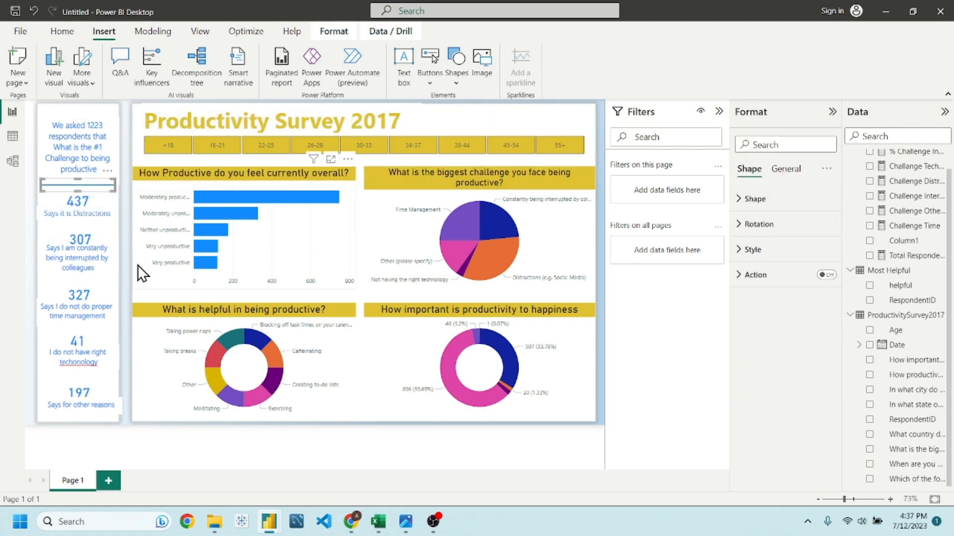
pyautogui.click(124, 260)
pyautogui.click(103, 187)
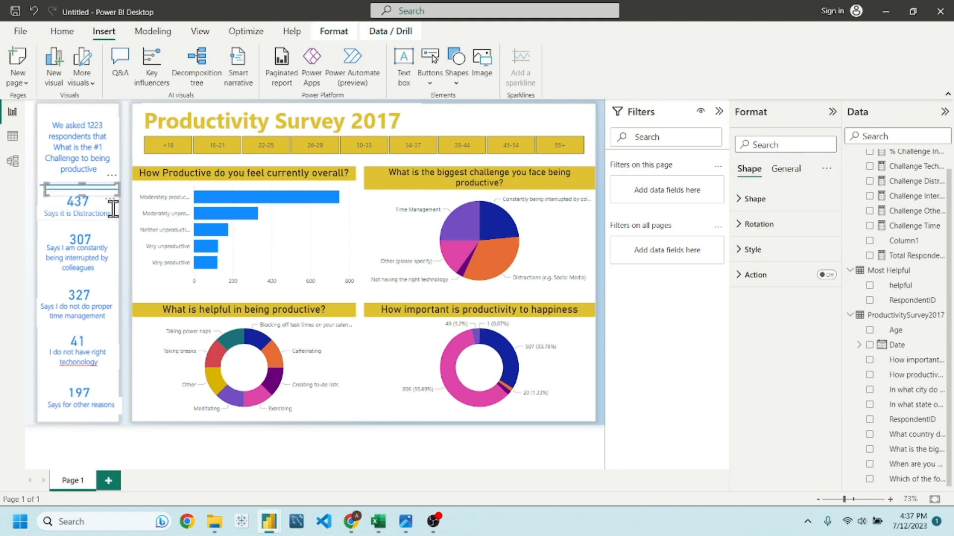
pyautogui.moveTo(102, 189); pyautogui.dragTo(103, 225)
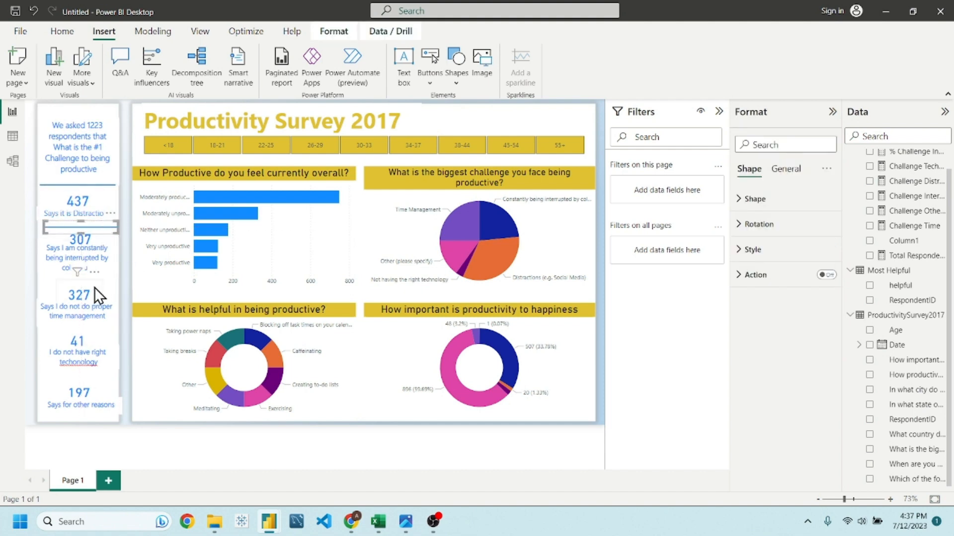
# Step: Add three more copies of the divider line above the time management, right technology and other reasons cards
pyautogui.hotkey('ctrl', 'v')
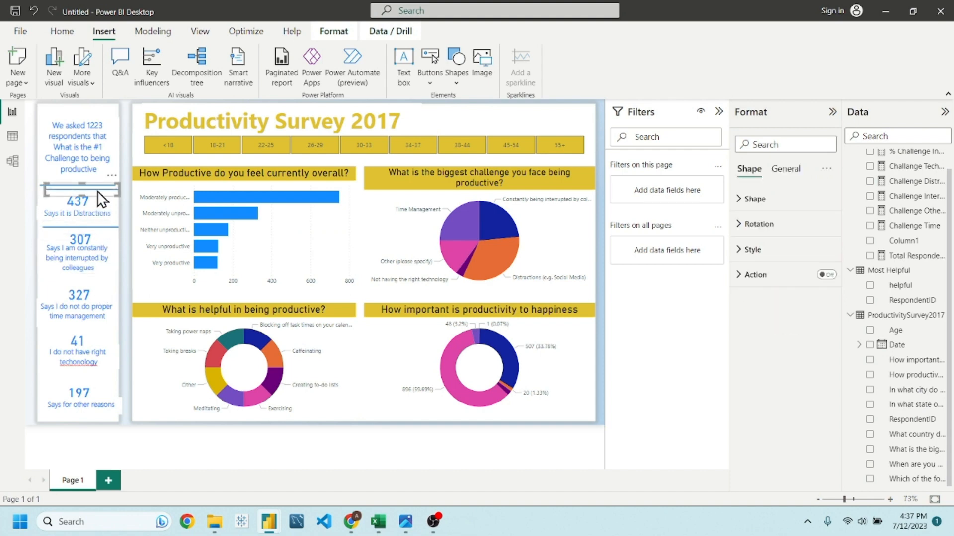
pyautogui.moveTo(97, 190); pyautogui.dragTo(94, 281)
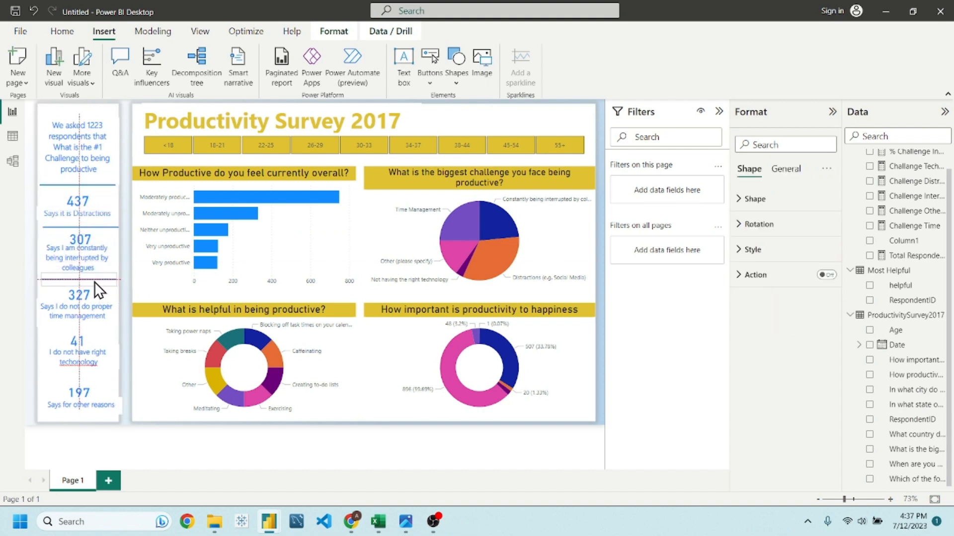
pyautogui.hotkey('ctrl', 'v')
pyautogui.moveTo(87, 191); pyautogui.dragTo(83, 330)
pyautogui.hotkey('ctrl', 'v')
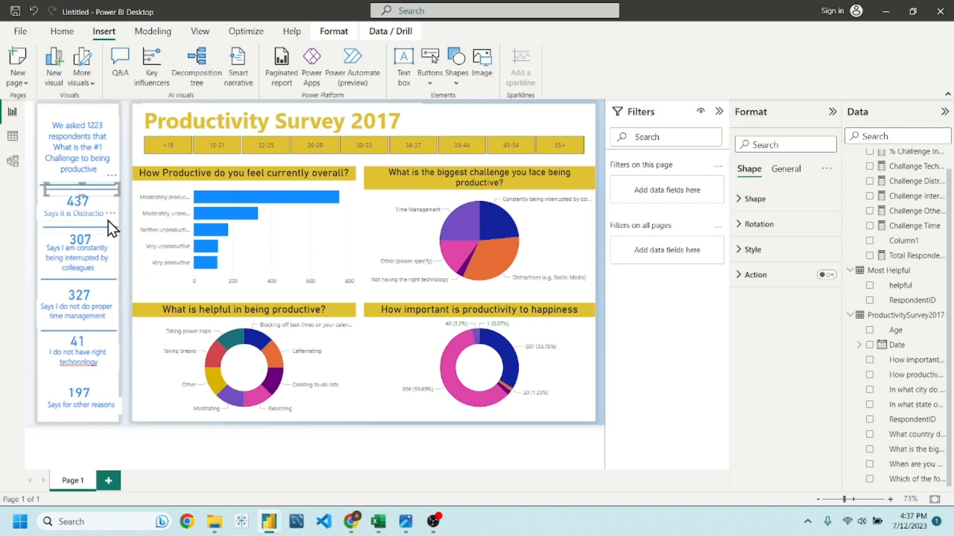
pyautogui.moveTo(88, 192); pyautogui.dragTo(84, 381)
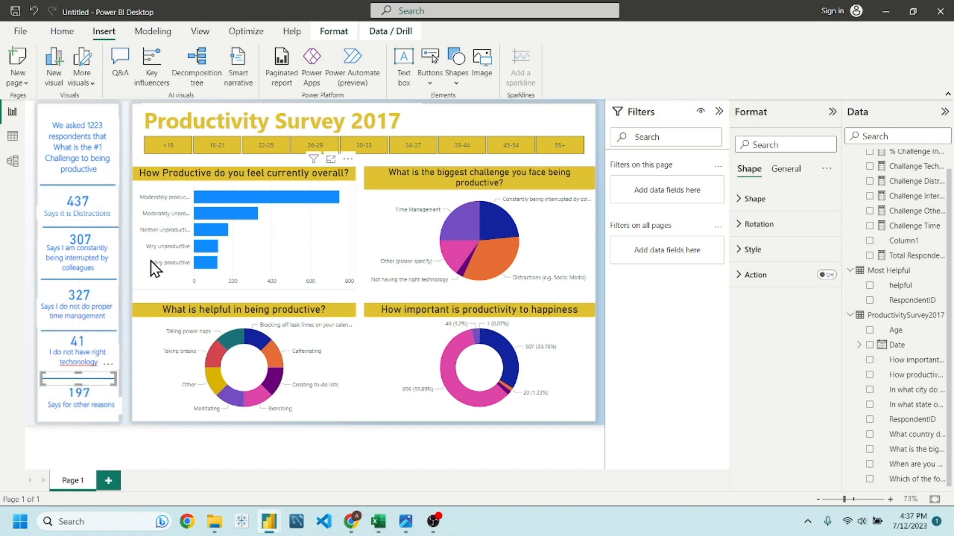
pyautogui.click(126, 122)
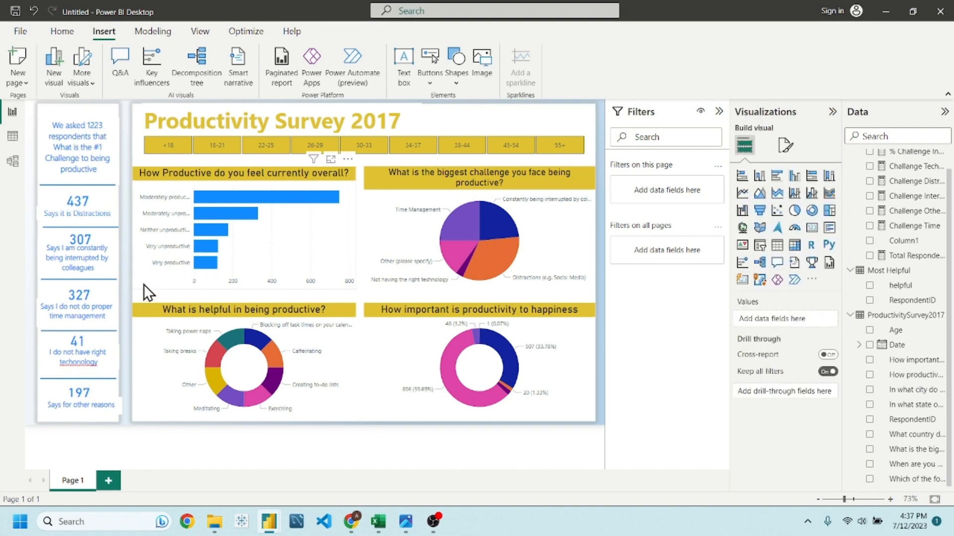
# Step: Correct the misspelled last word of the "I do not have right" caption to "Technology"
pyautogui.doubleClick(84, 363)
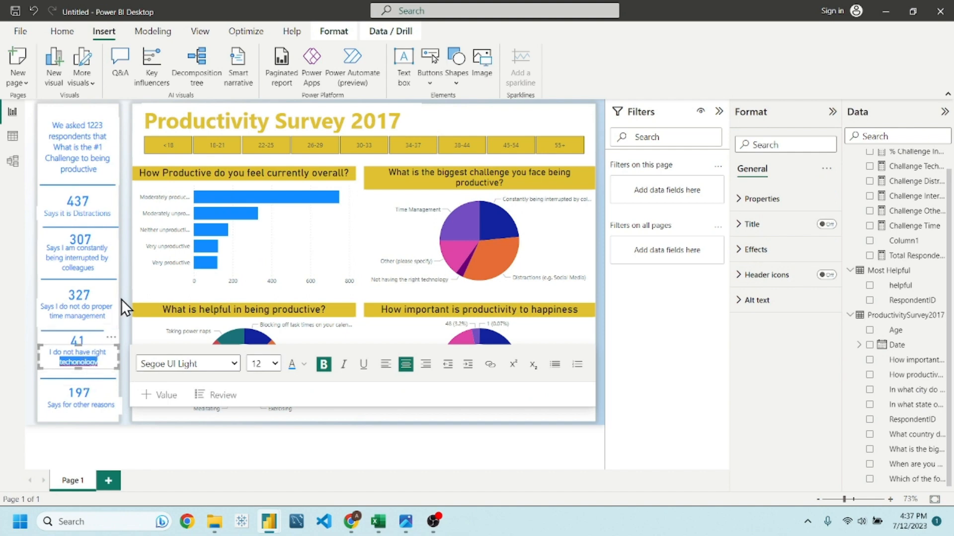
pyautogui.write('Technology')
pyautogui.click(122, 303)
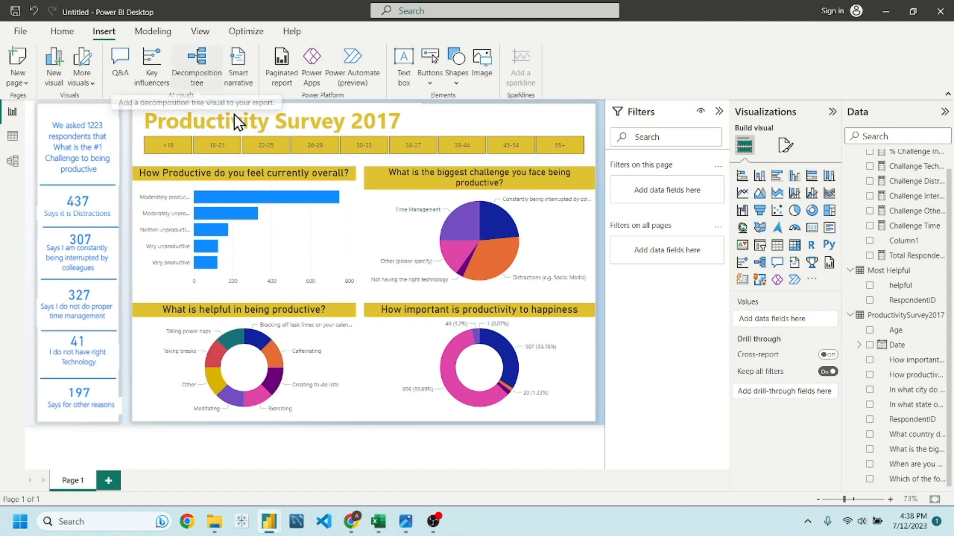
# Step: Add another copy of the line below the age slicer and stretch it across the full width of the chart area
pyautogui.hotkey('ctrl', 'v')
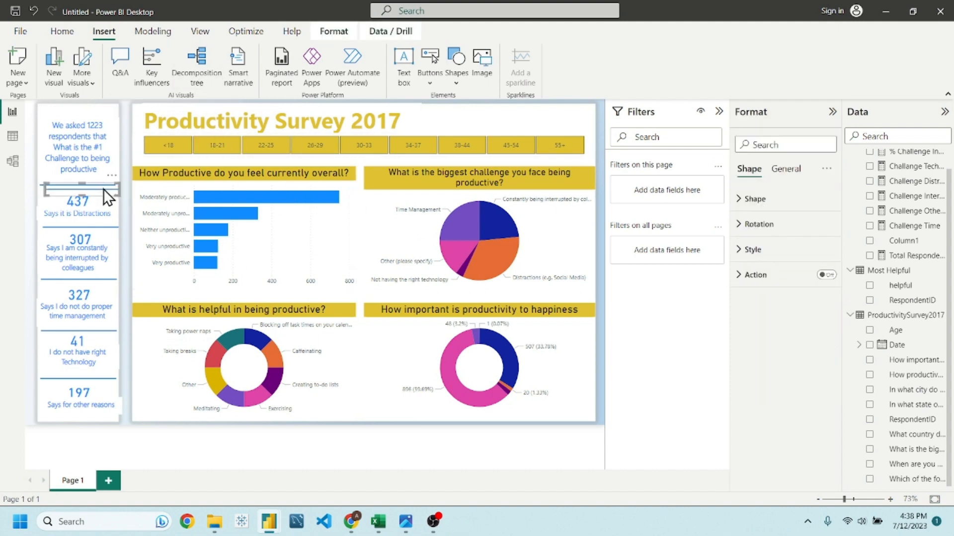
pyautogui.moveTo(104, 189); pyautogui.dragTo(348, 255)
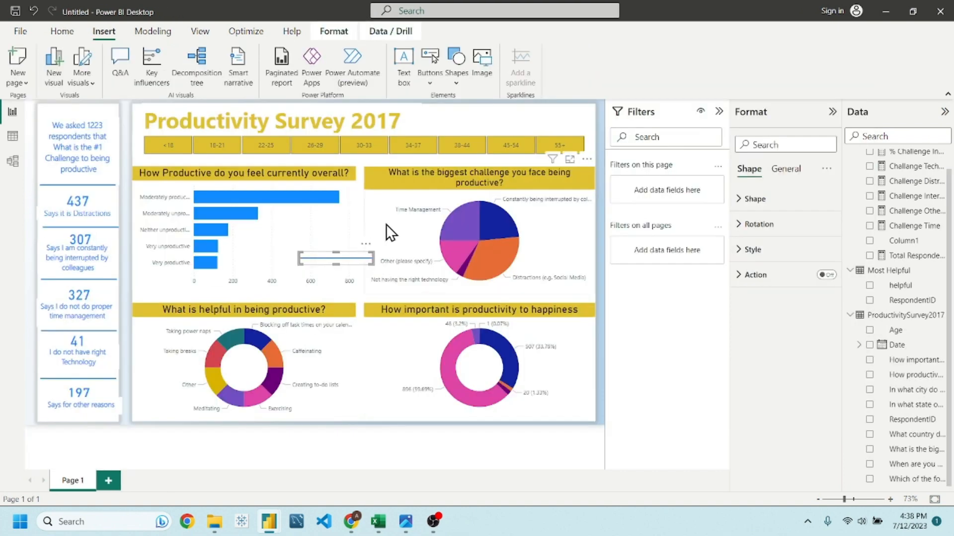
pyautogui.moveTo(347, 258); pyautogui.dragTo(528, 160)
pyautogui.moveTo(601, 156); pyautogui.dragTo(593, 159)
# Step: Increase the border width of the full-width divider line below the age slicer to make it thicker
pyautogui.click(784, 169)
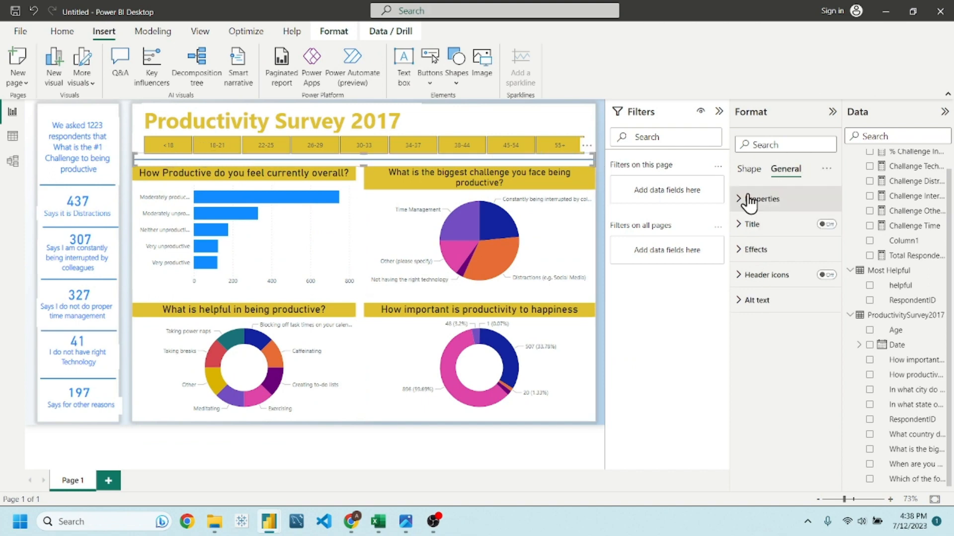
pyautogui.click(749, 169)
pyautogui.click(751, 251)
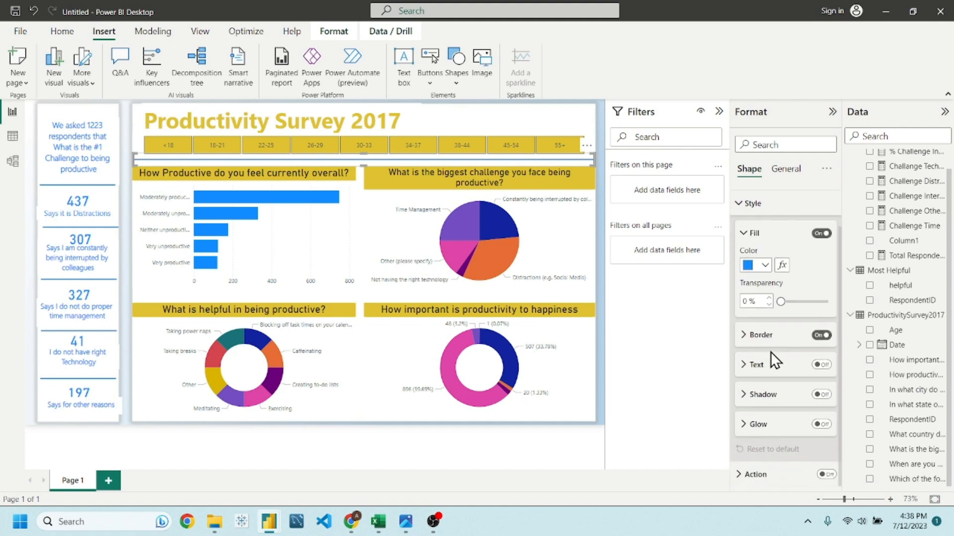
pyautogui.click(758, 336)
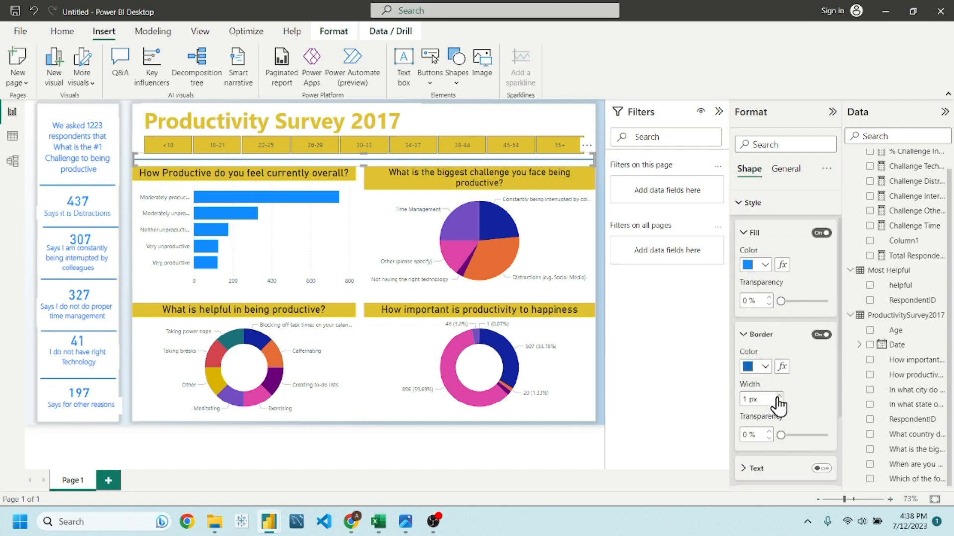
pyautogui.click(778, 395)
pyautogui.click(461, 112)
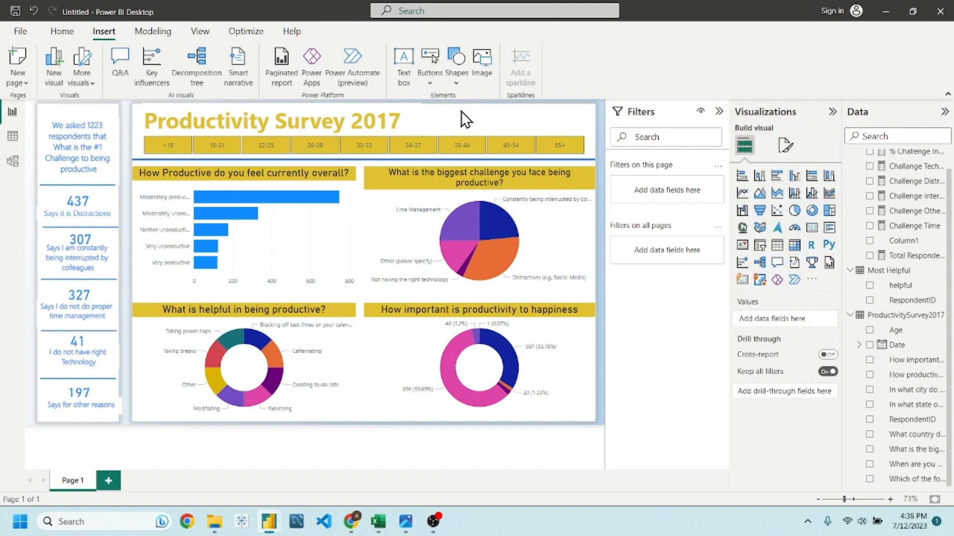
# Step: Duplicate the thick divider line, shorten it to one chart's width, and place one such line above each of the two lower charts
pyautogui.click(367, 161)
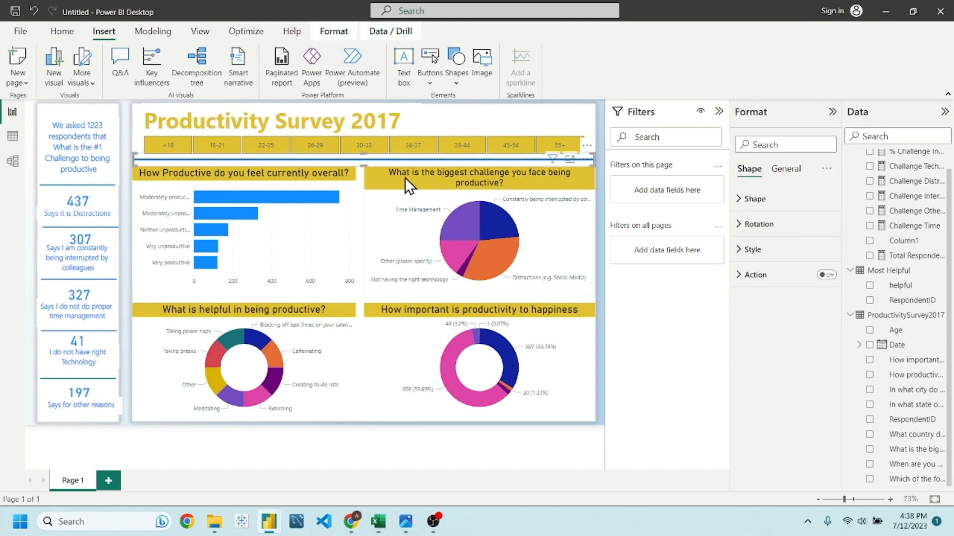
pyautogui.hotkey('ctrl', 'v')
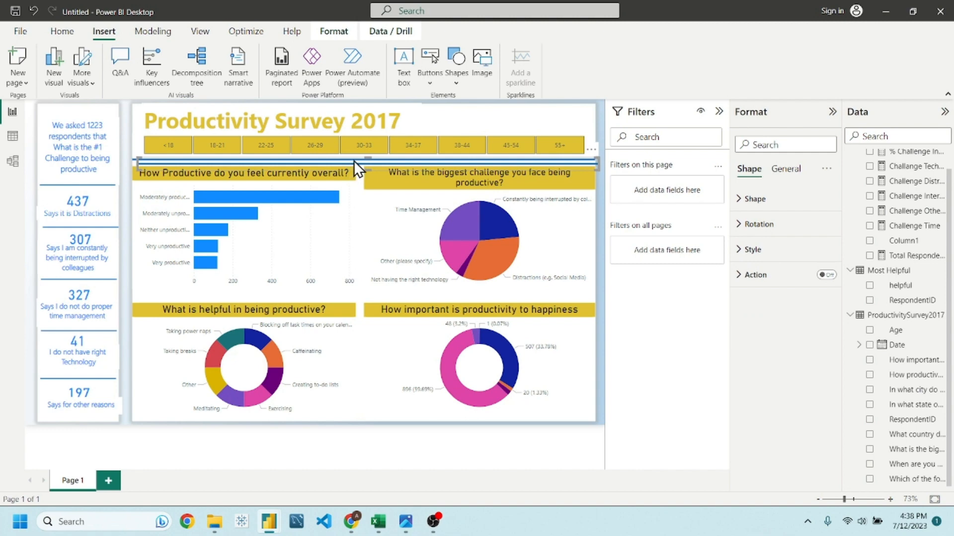
pyautogui.moveTo(354, 159); pyautogui.dragTo(344, 223)
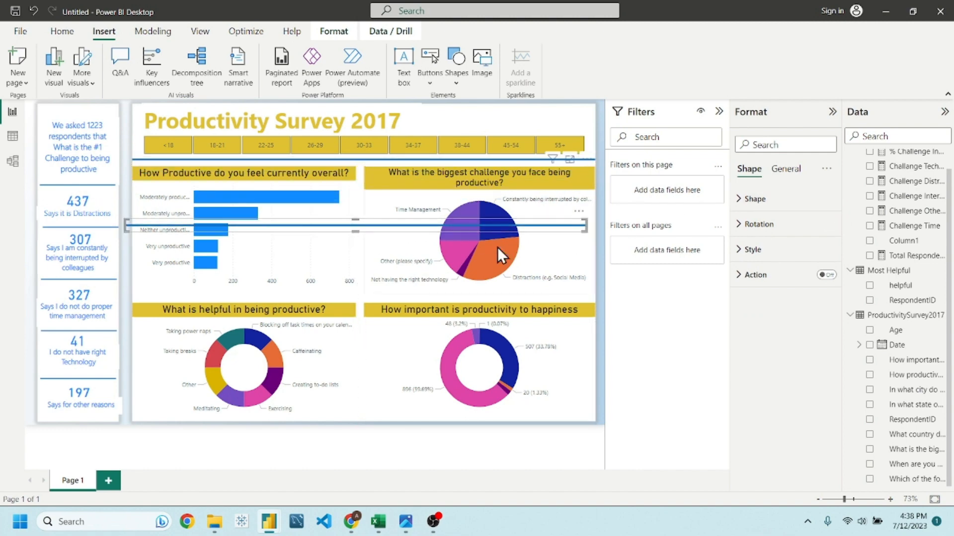
pyautogui.moveTo(586, 226); pyautogui.dragTo(179, 323)
pyautogui.moveTo(179, 377); pyautogui.dragTo(351, 298)
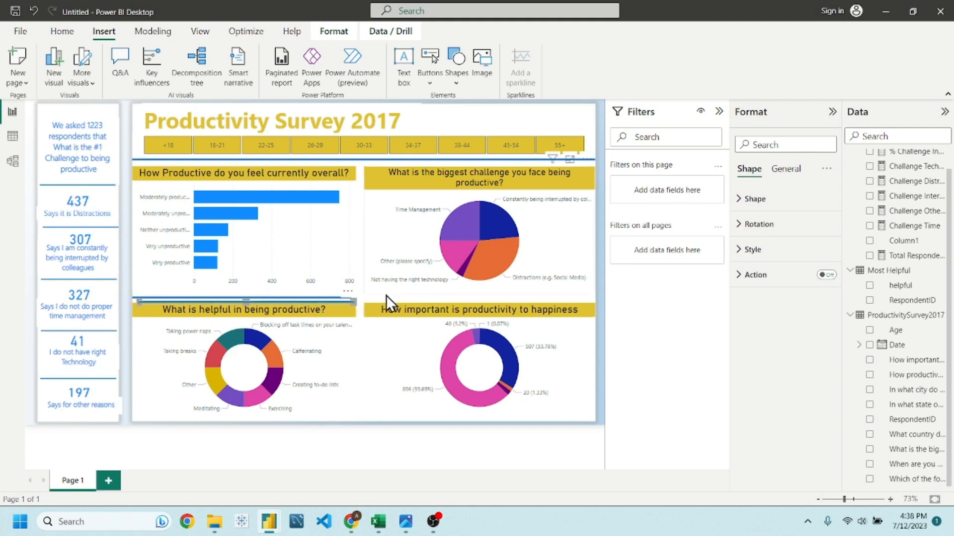
pyautogui.moveTo(329, 304); pyautogui.dragTo(571, 303)
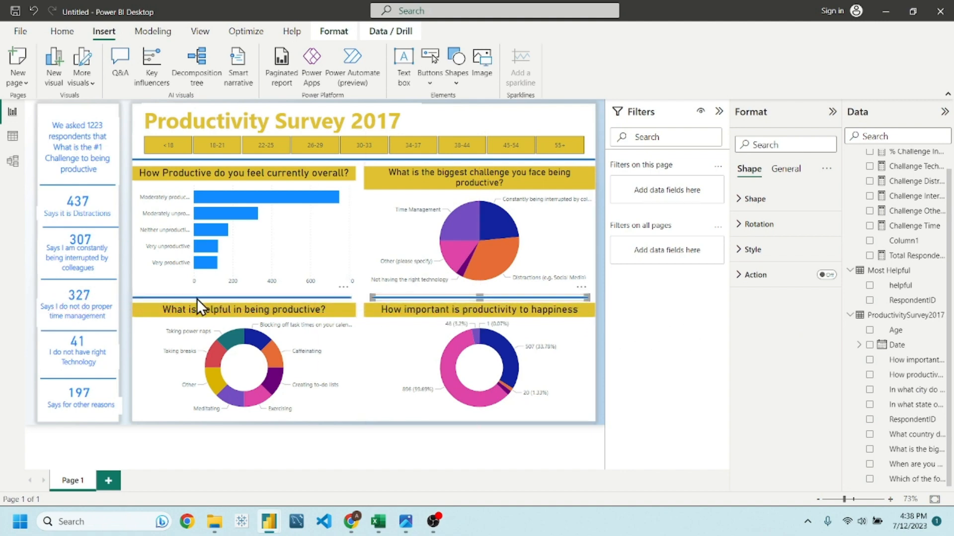
# Step: Copy the short line above the "What is helpful in being productive?" chart, enlarge the copy's frame and set its shape rotation to 90°
pyautogui.click(209, 297)
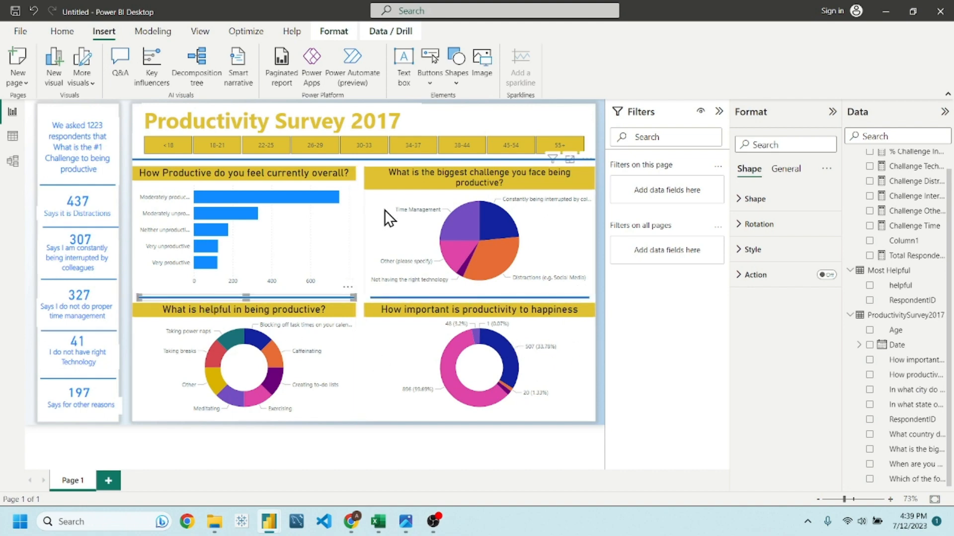
pyautogui.moveTo(312, 303); pyautogui.dragTo(392, 416)
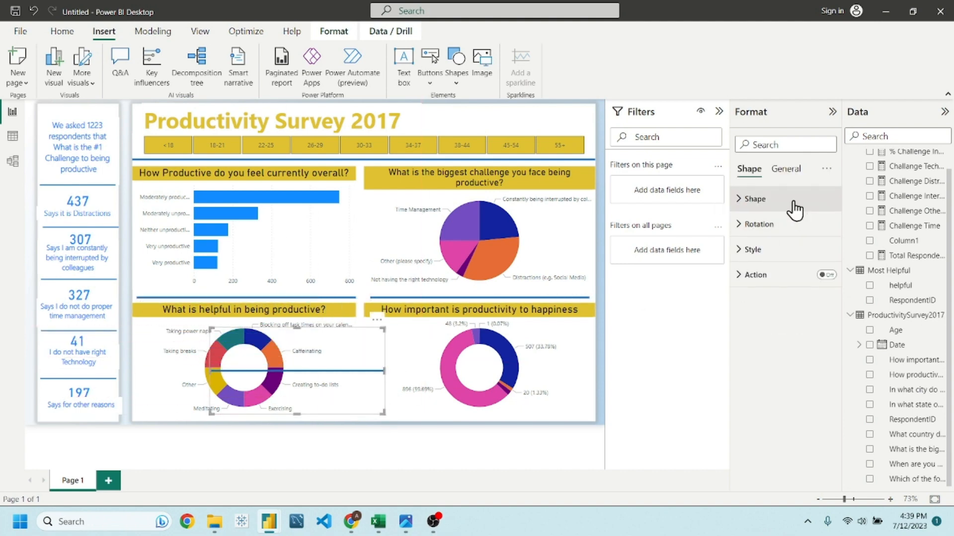
pyautogui.click(771, 226)
pyautogui.doubleClick(756, 311)
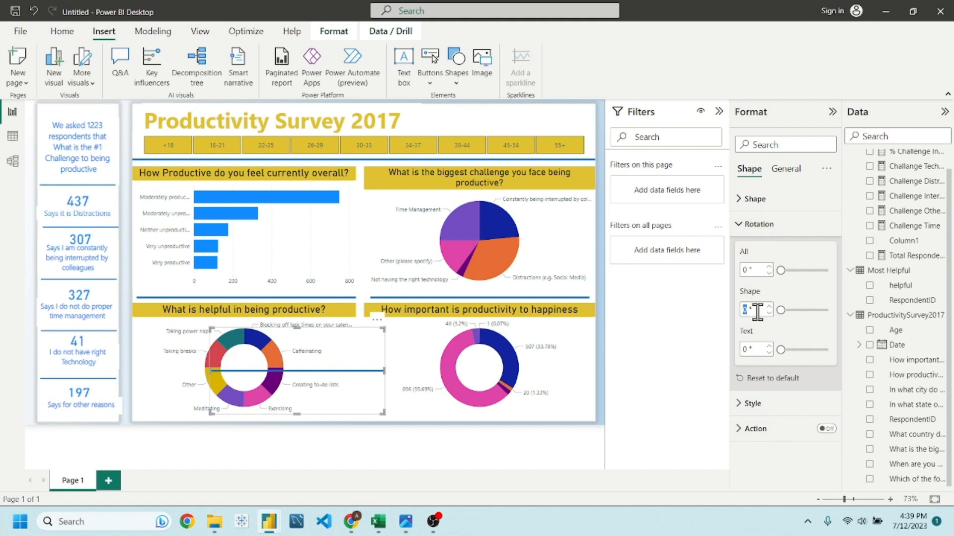
pyautogui.write('90')
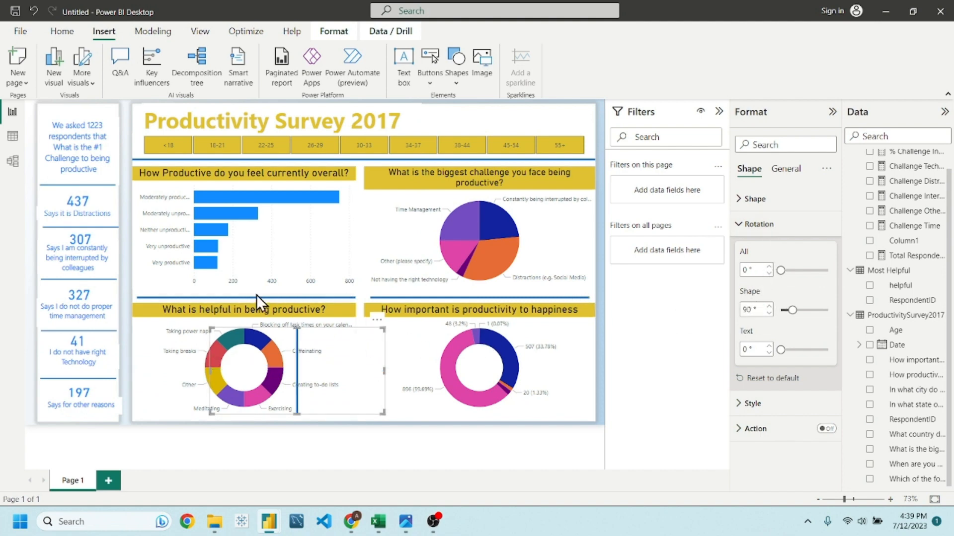
# Step: Stretch the vertical line over the chart area's height between the two chart columns, and narrow the two right-hand charts to clear it
pyautogui.moveTo(298, 329); pyautogui.dragTo(338, 163)
pyautogui.moveTo(304, 244); pyautogui.dragTo(371, 250)
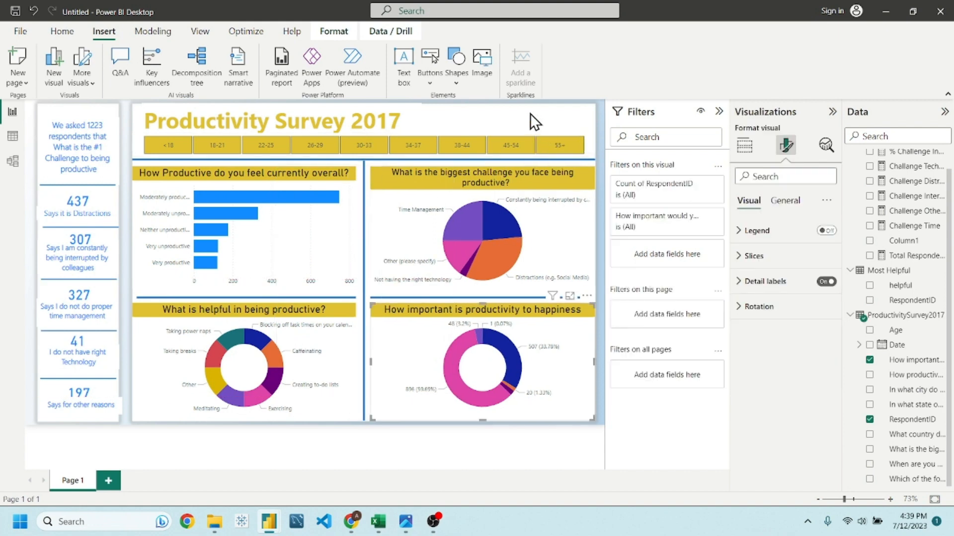
pyautogui.click(530, 113)
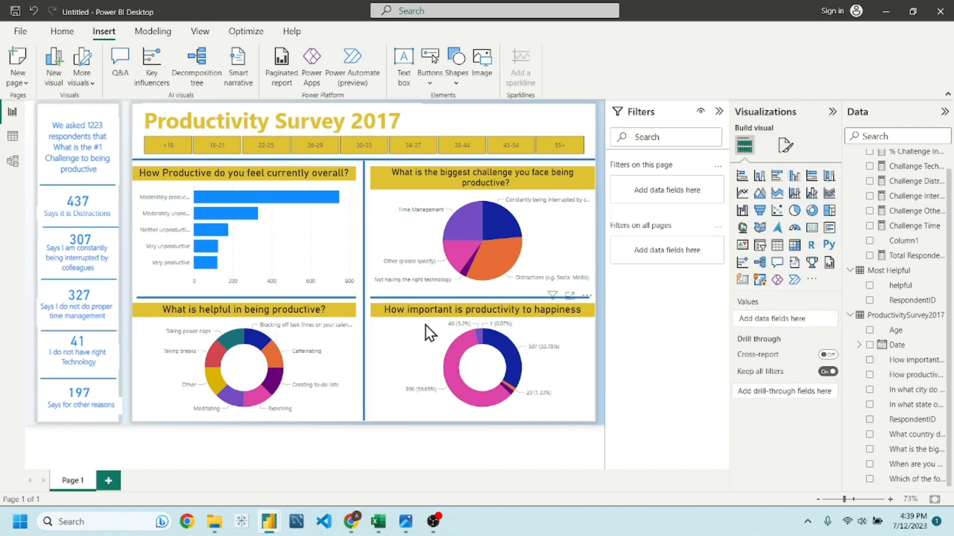